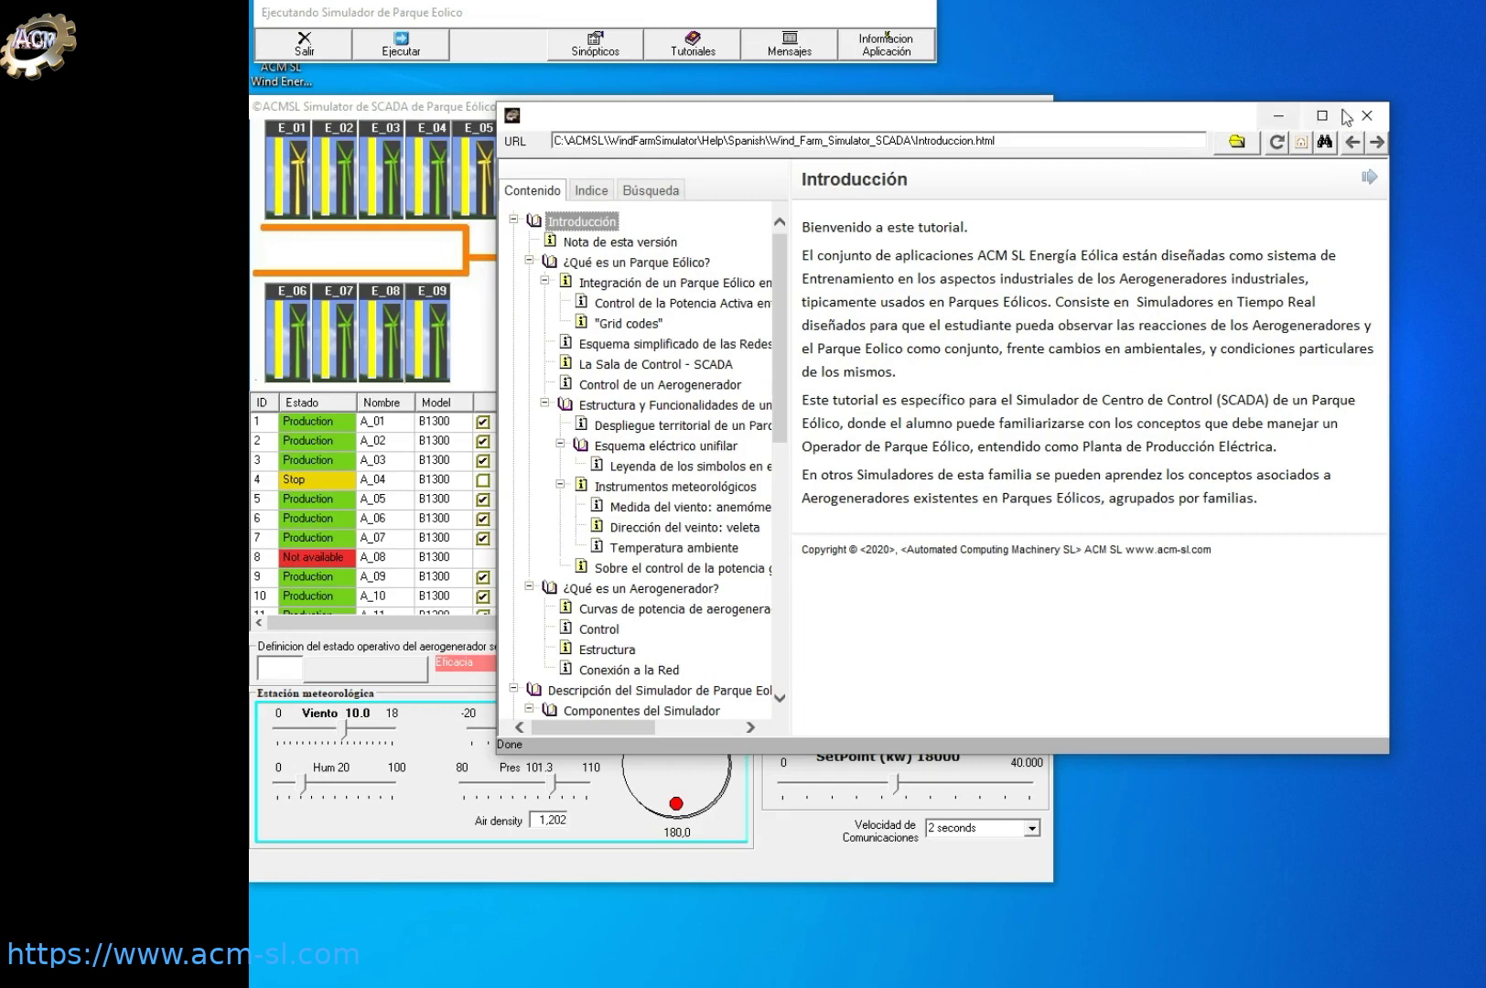
Close the tutorial, then display the wind farm's 3D view and place its window beside the SCADA data
click(1364, 117)
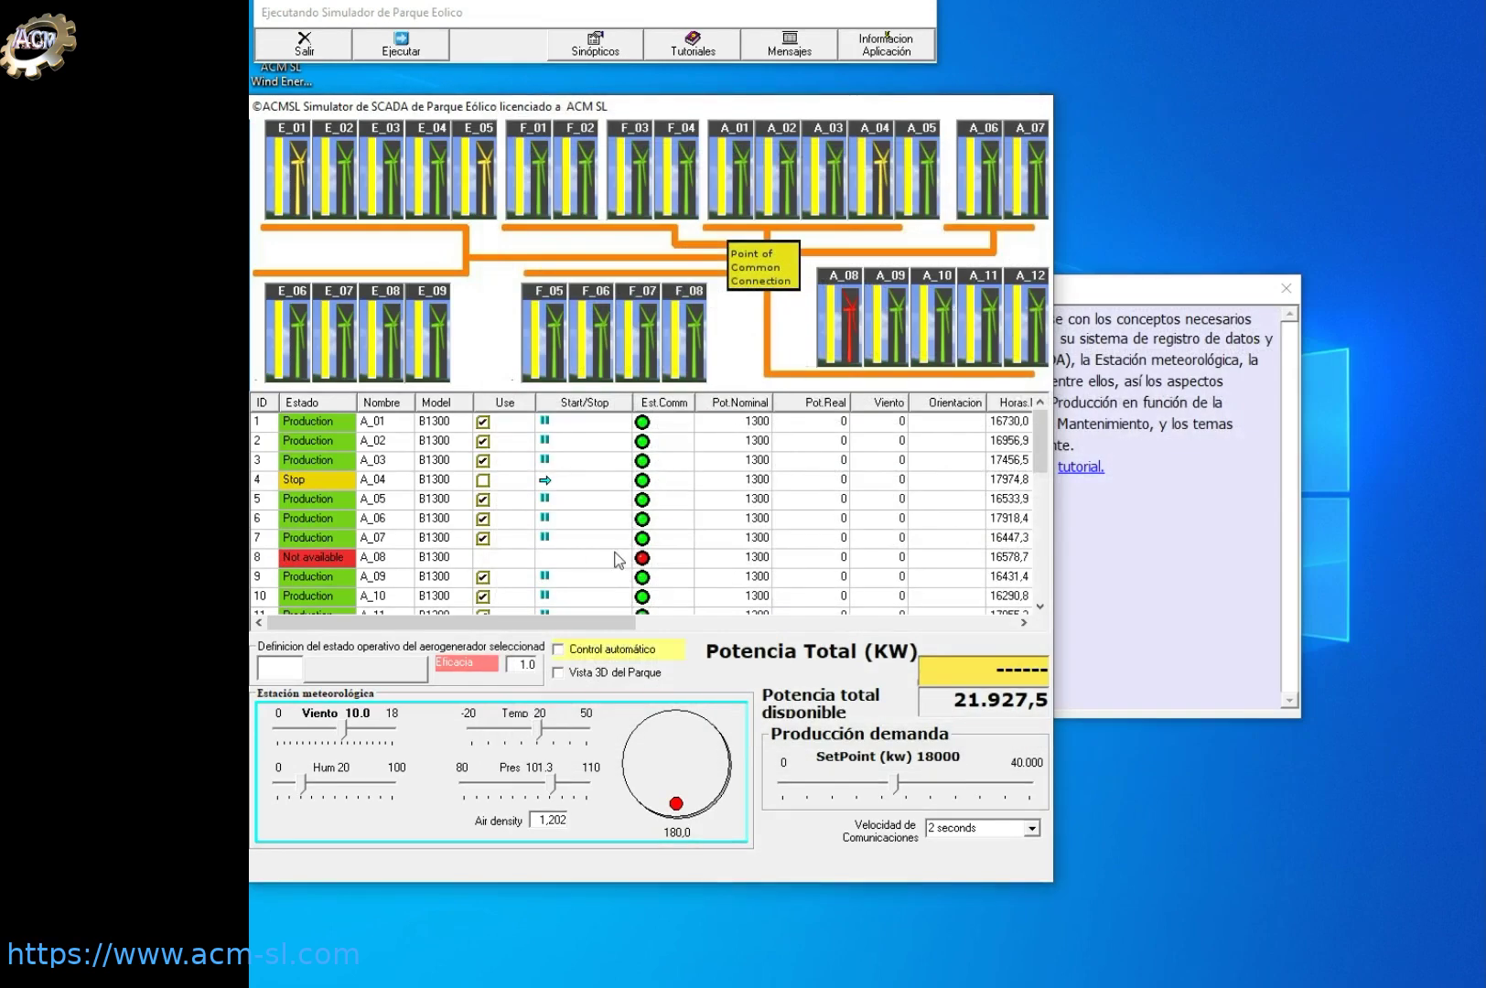
click(576, 674)
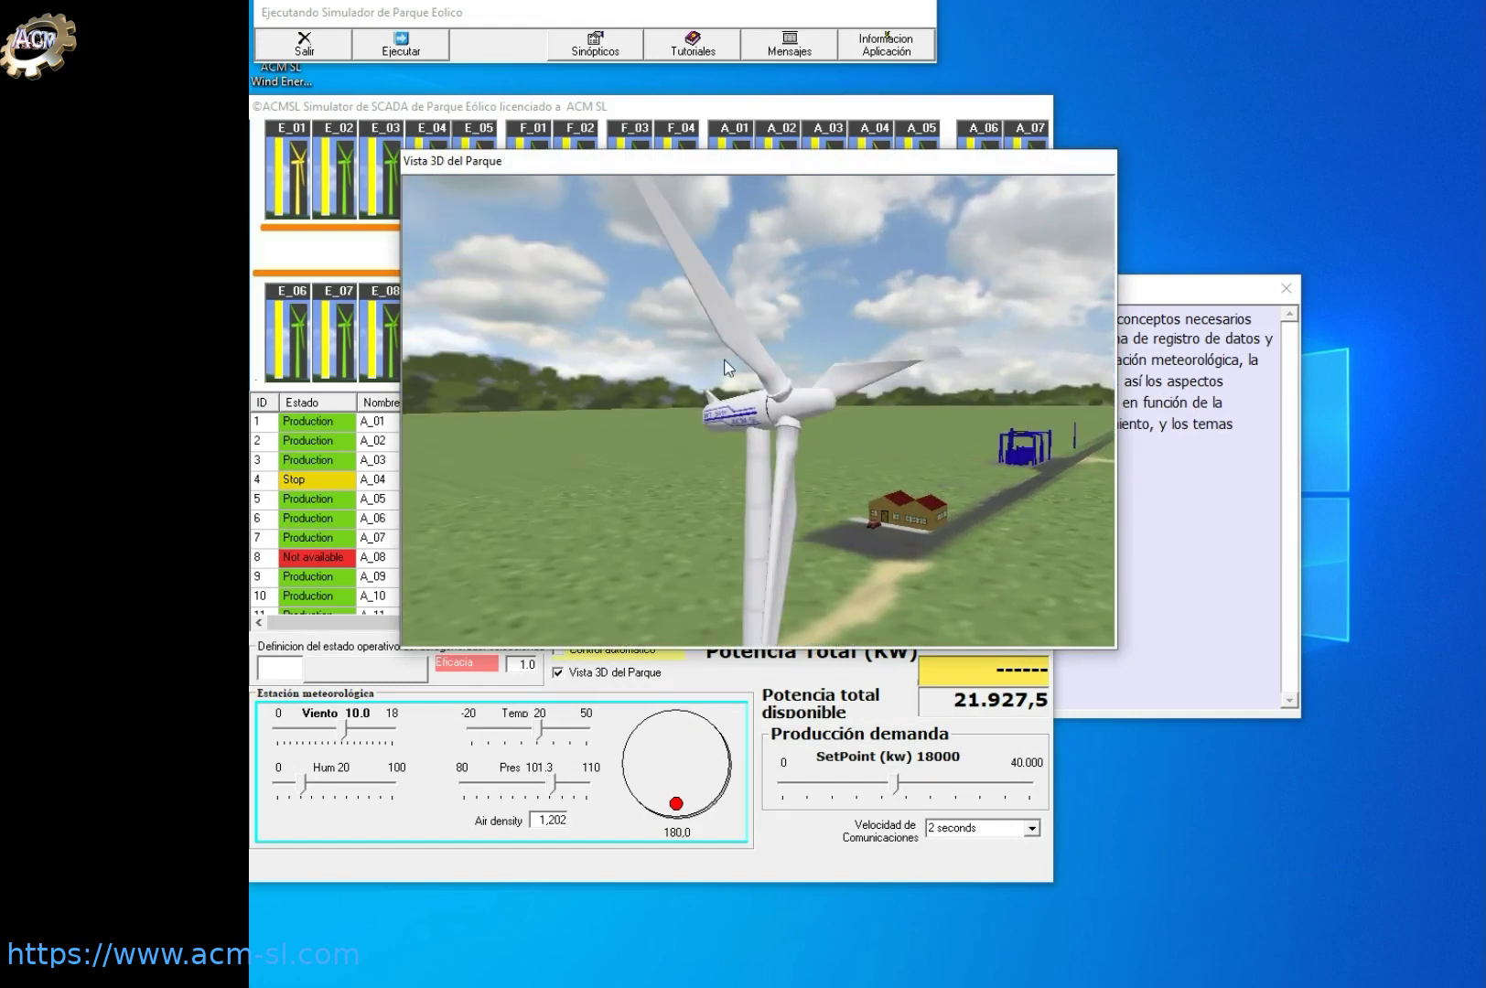
drag(777, 166, 1019, 154)
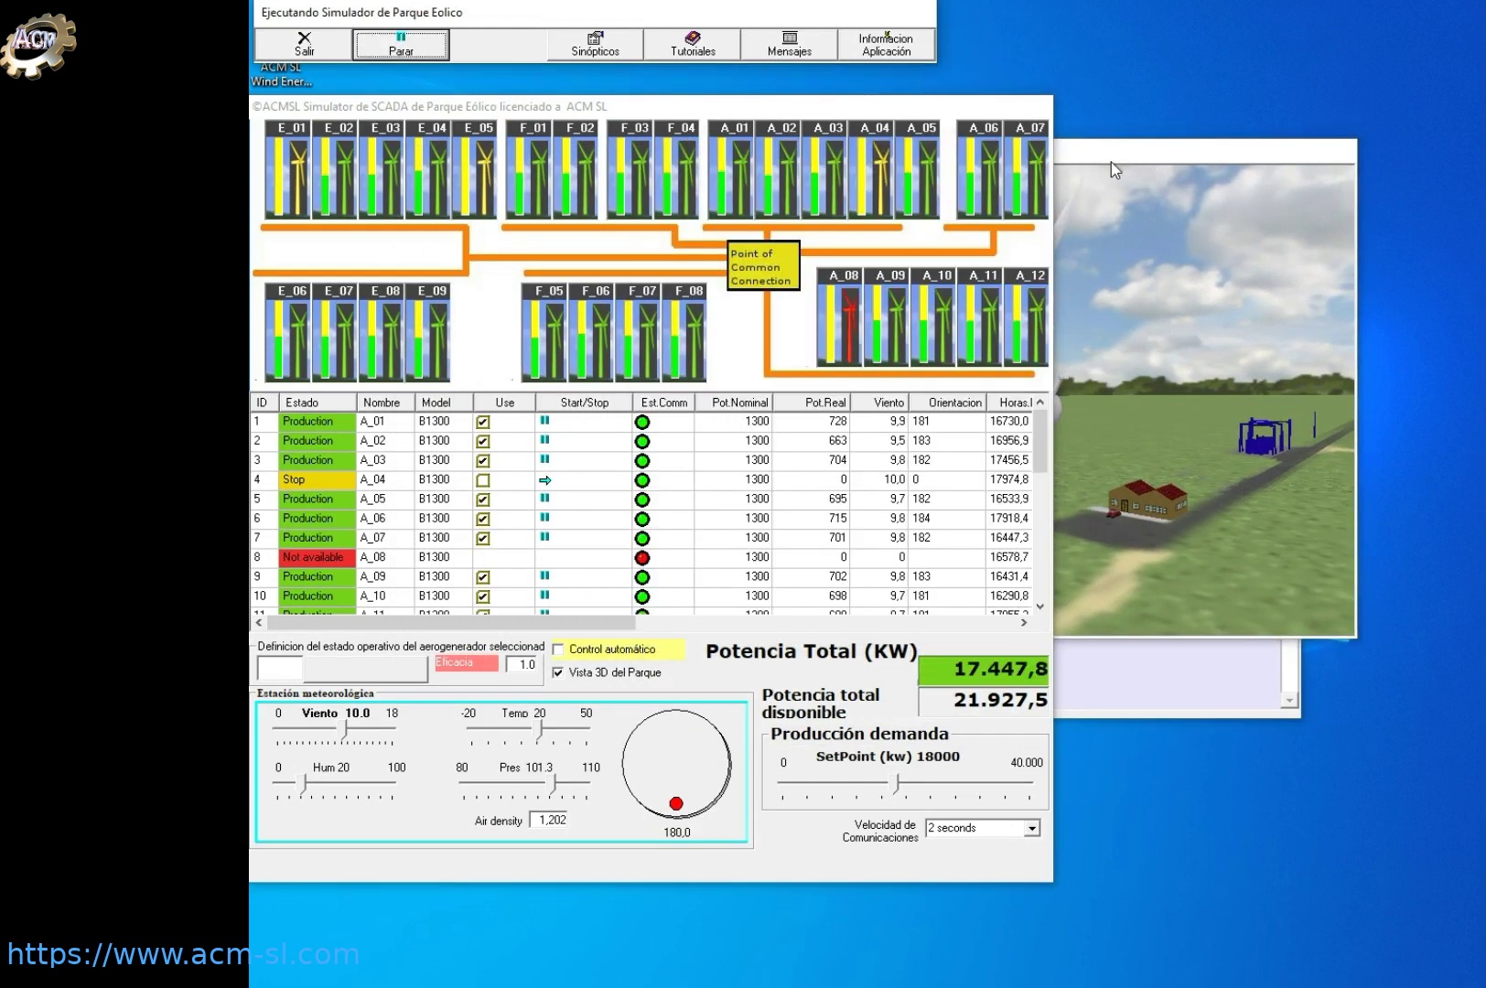
click(1111, 163)
drag(1124, 163, 1327, 145)
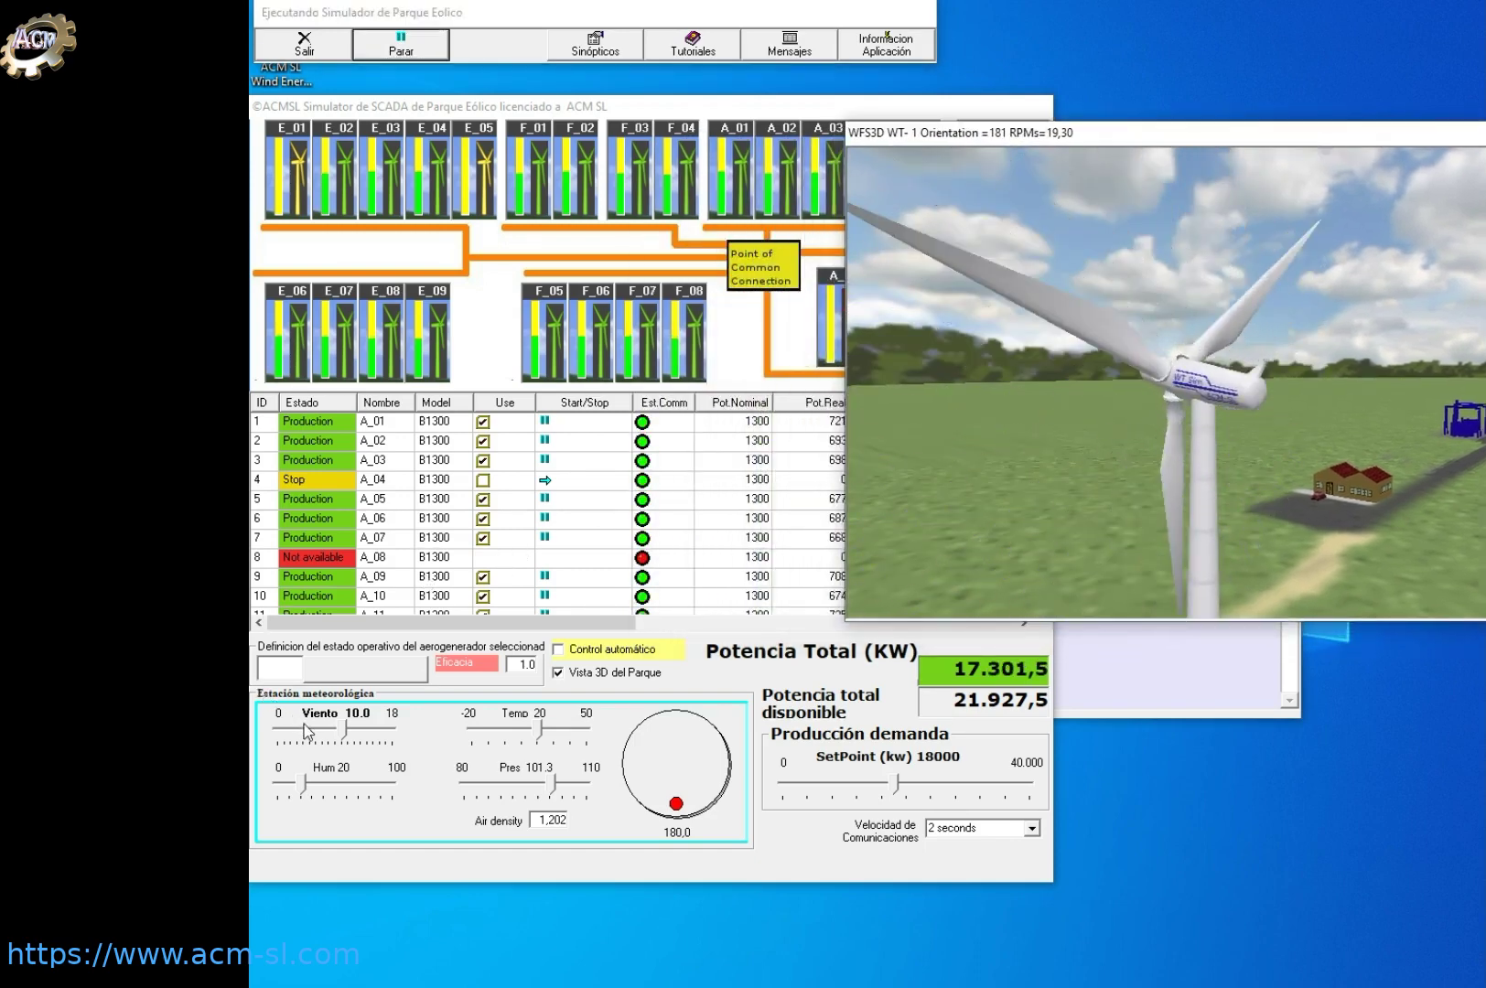
drag(973, 480, 1128, 459)
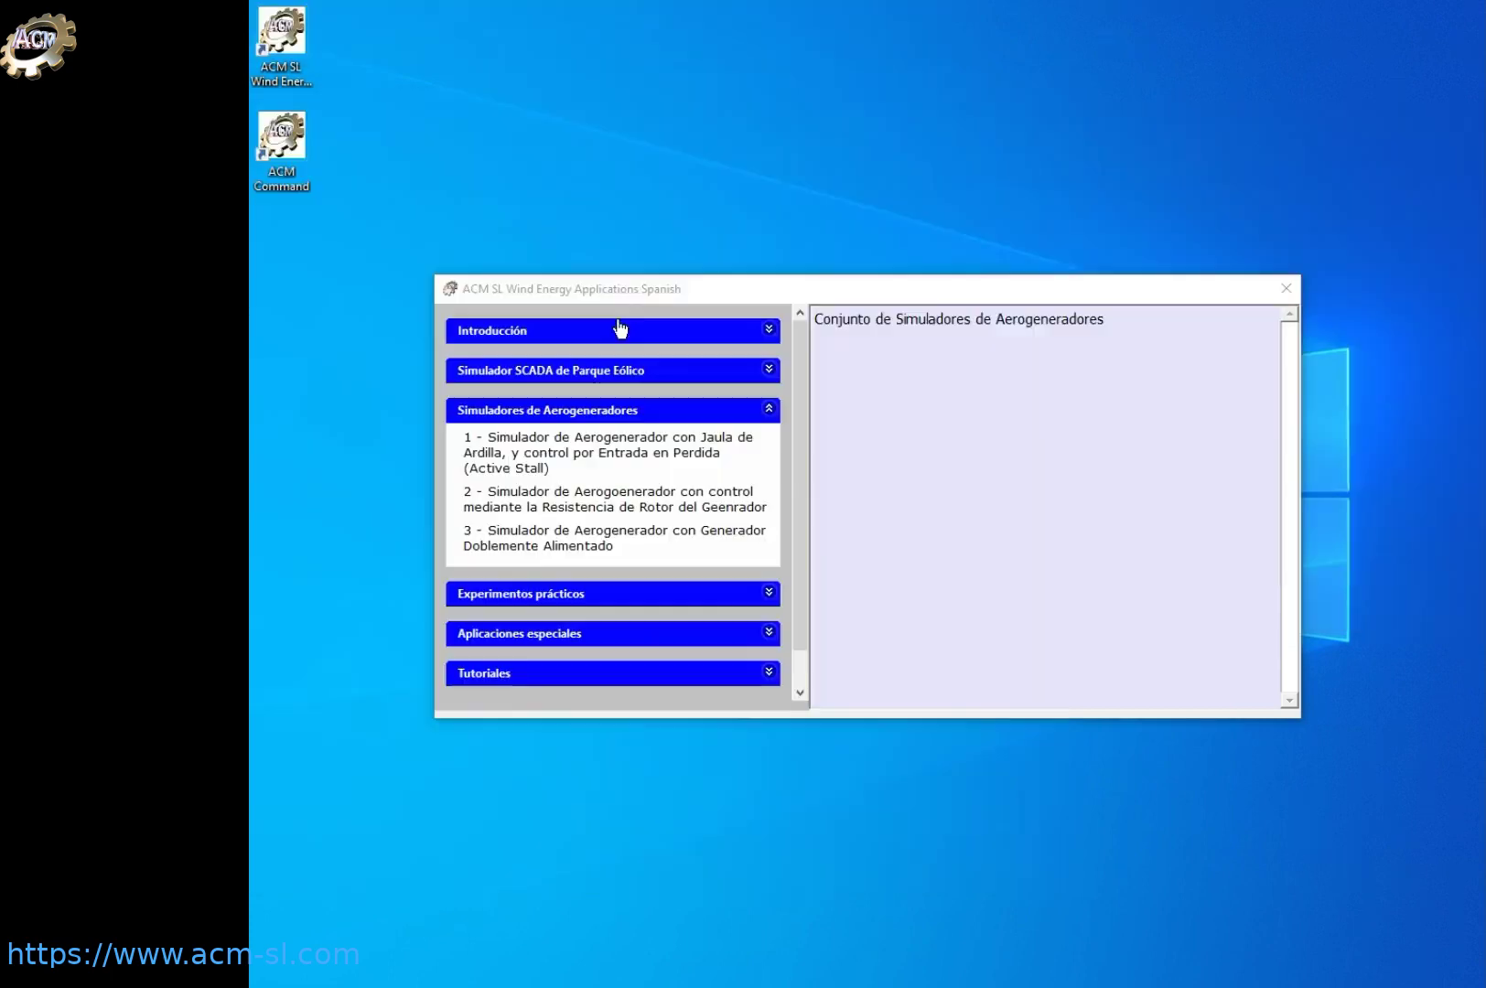
Launch the three wind turbine simulators in turn: squirrel-cage Active Stall, rotor resistance control and doubly fed generator
click(597, 437)
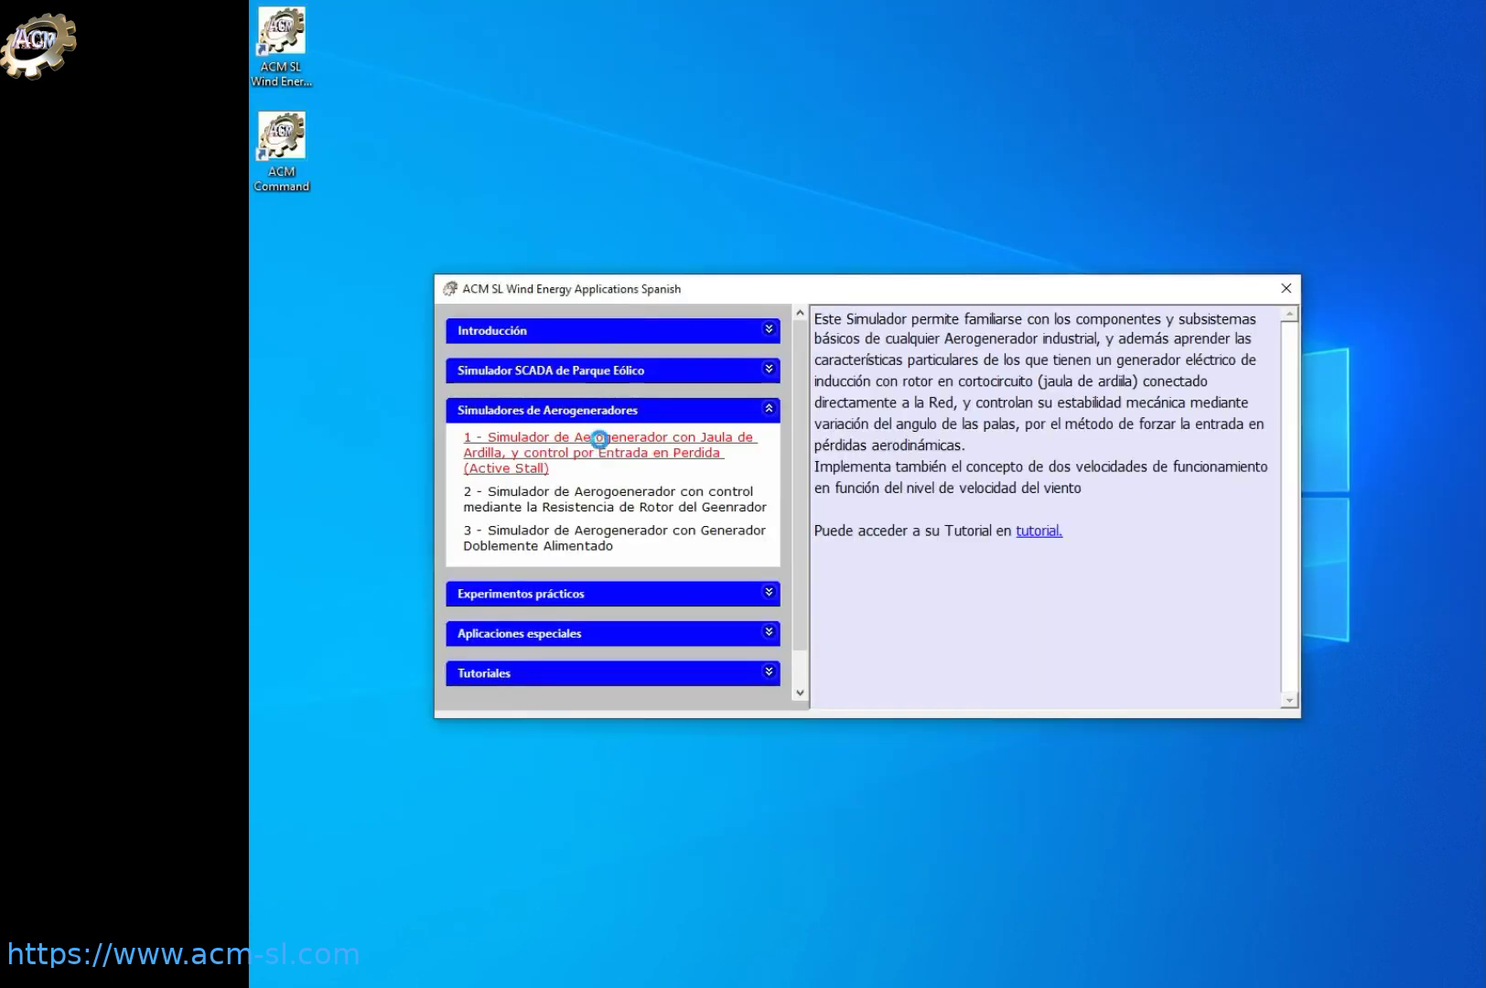
click(935, 571)
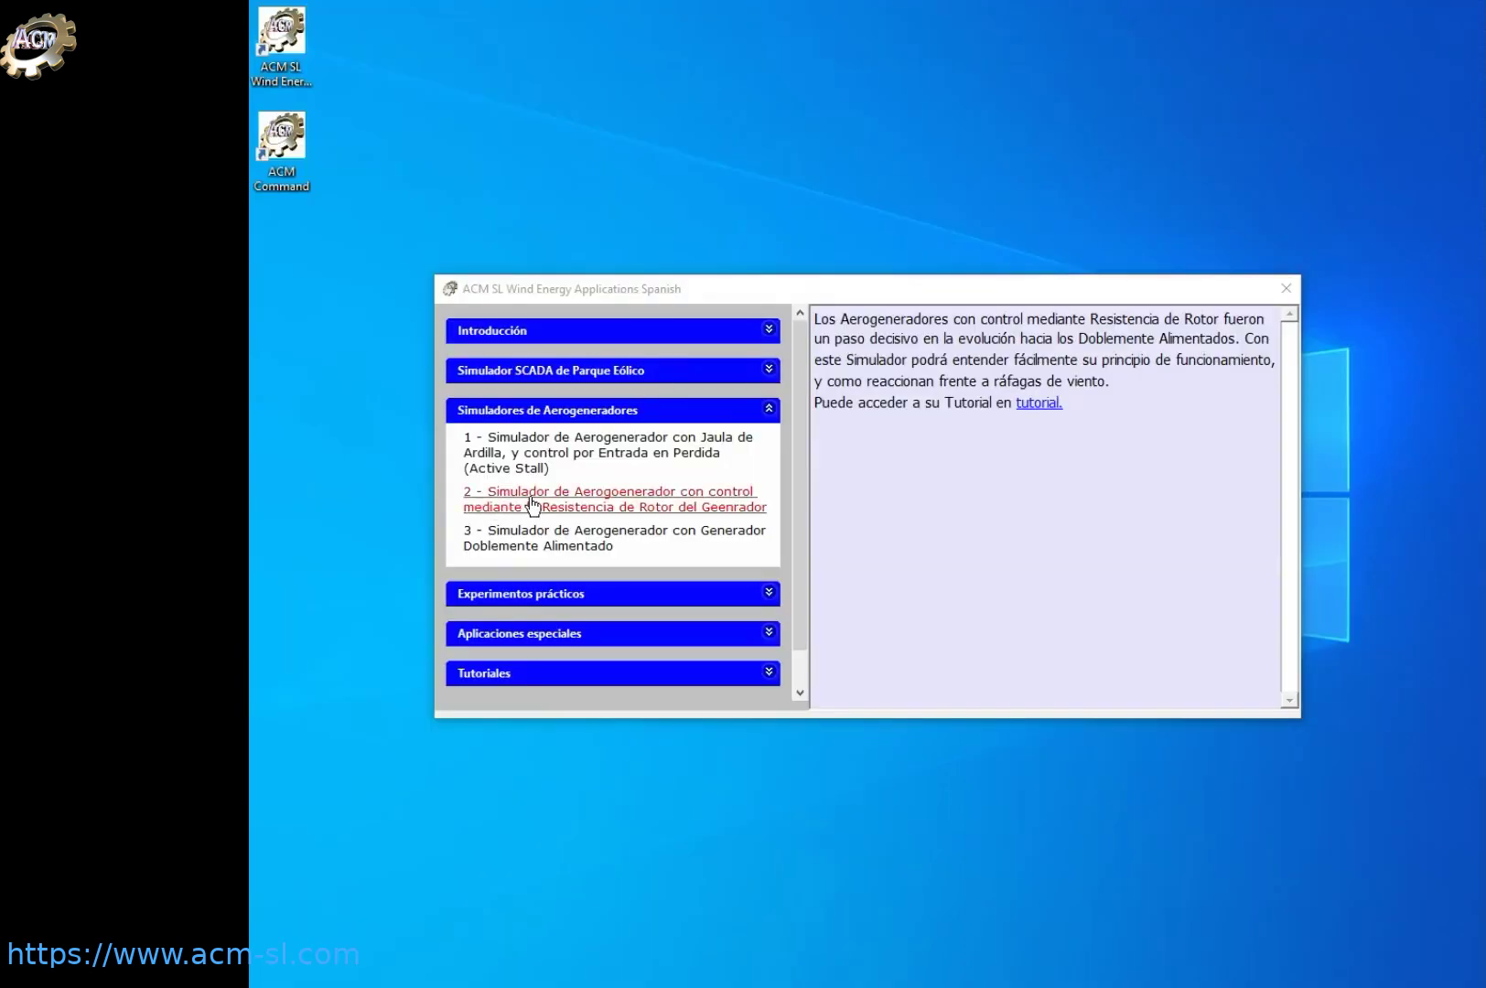
click(582, 500)
click(936, 571)
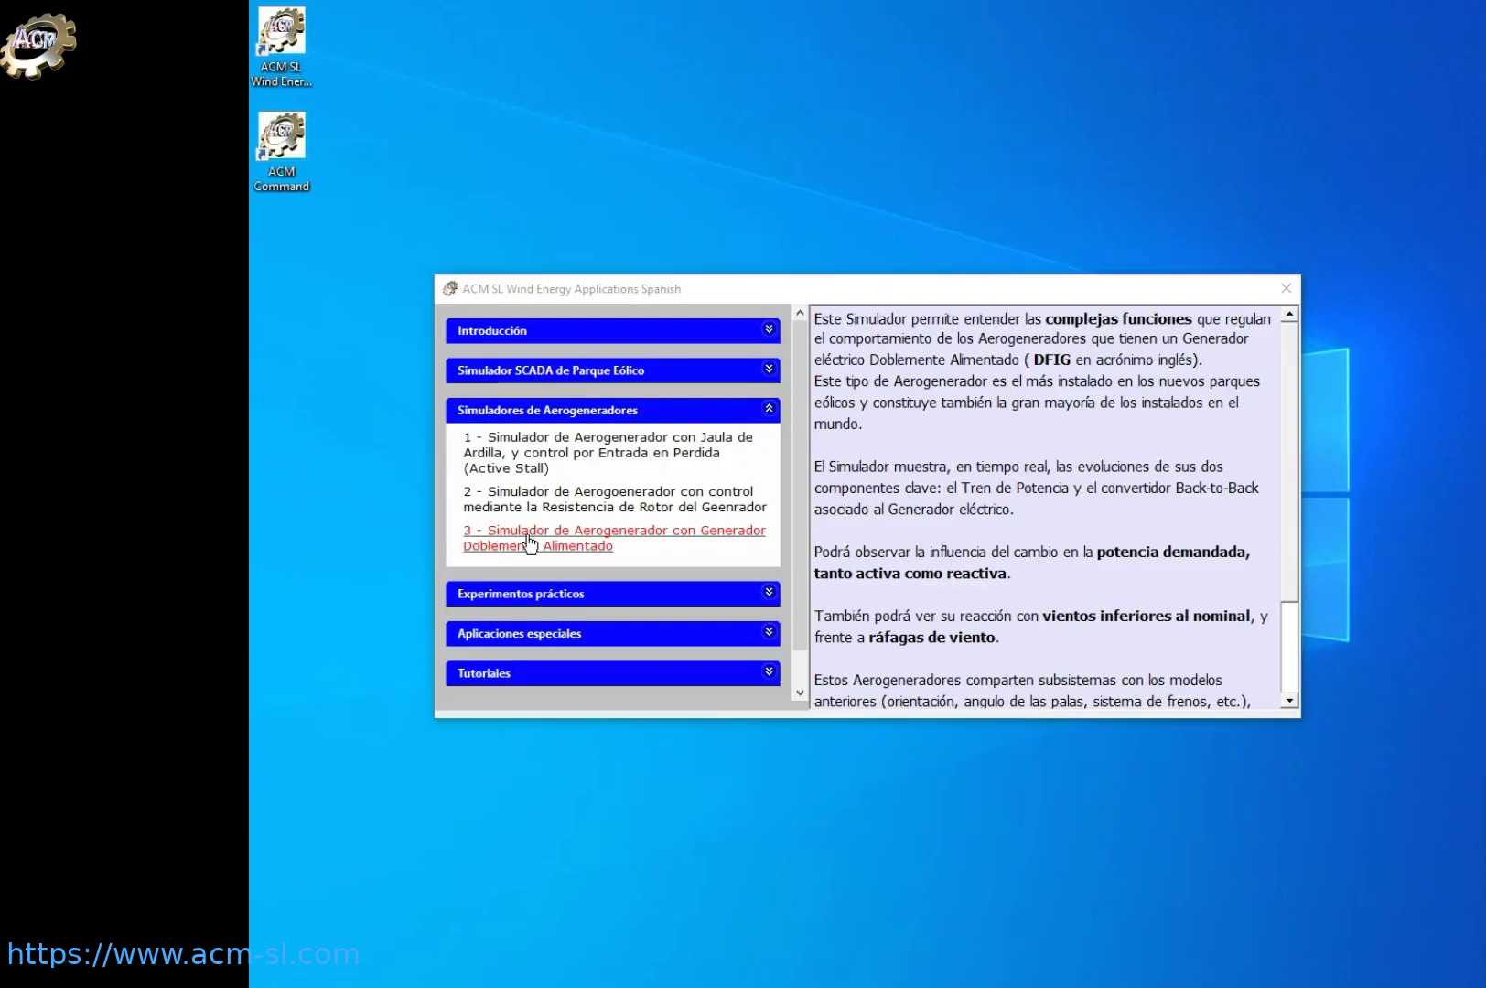
click(527, 534)
click(920, 567)
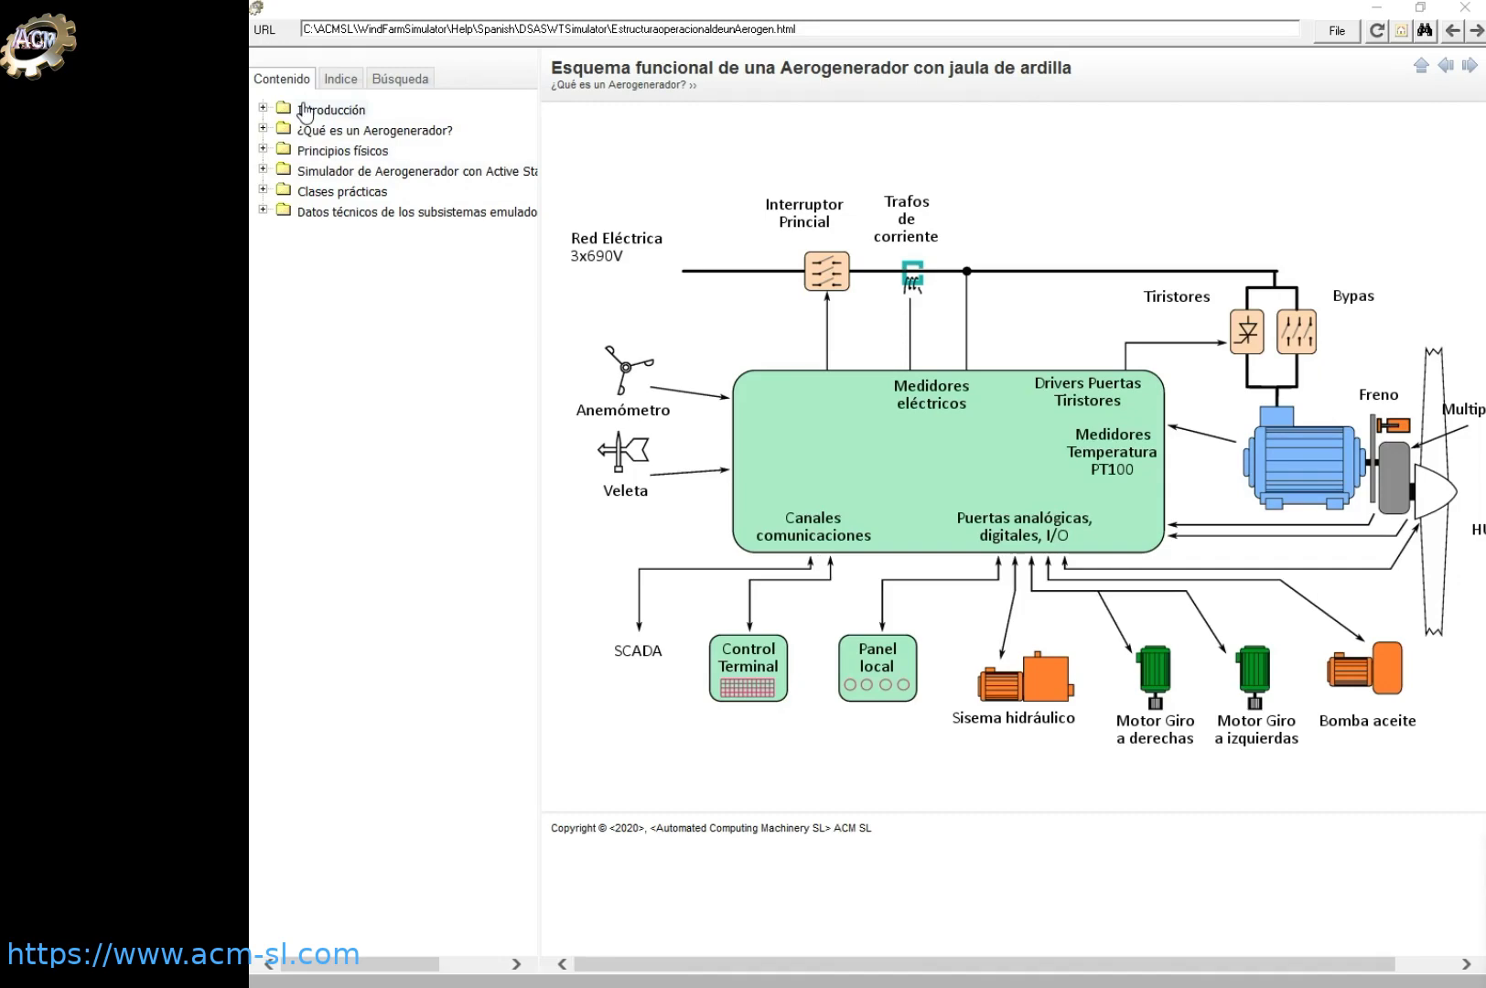
Expand the tutorial's Introducción and ¿Qué es un Aerogenerador? chapters and view their opening pages
click(306, 111)
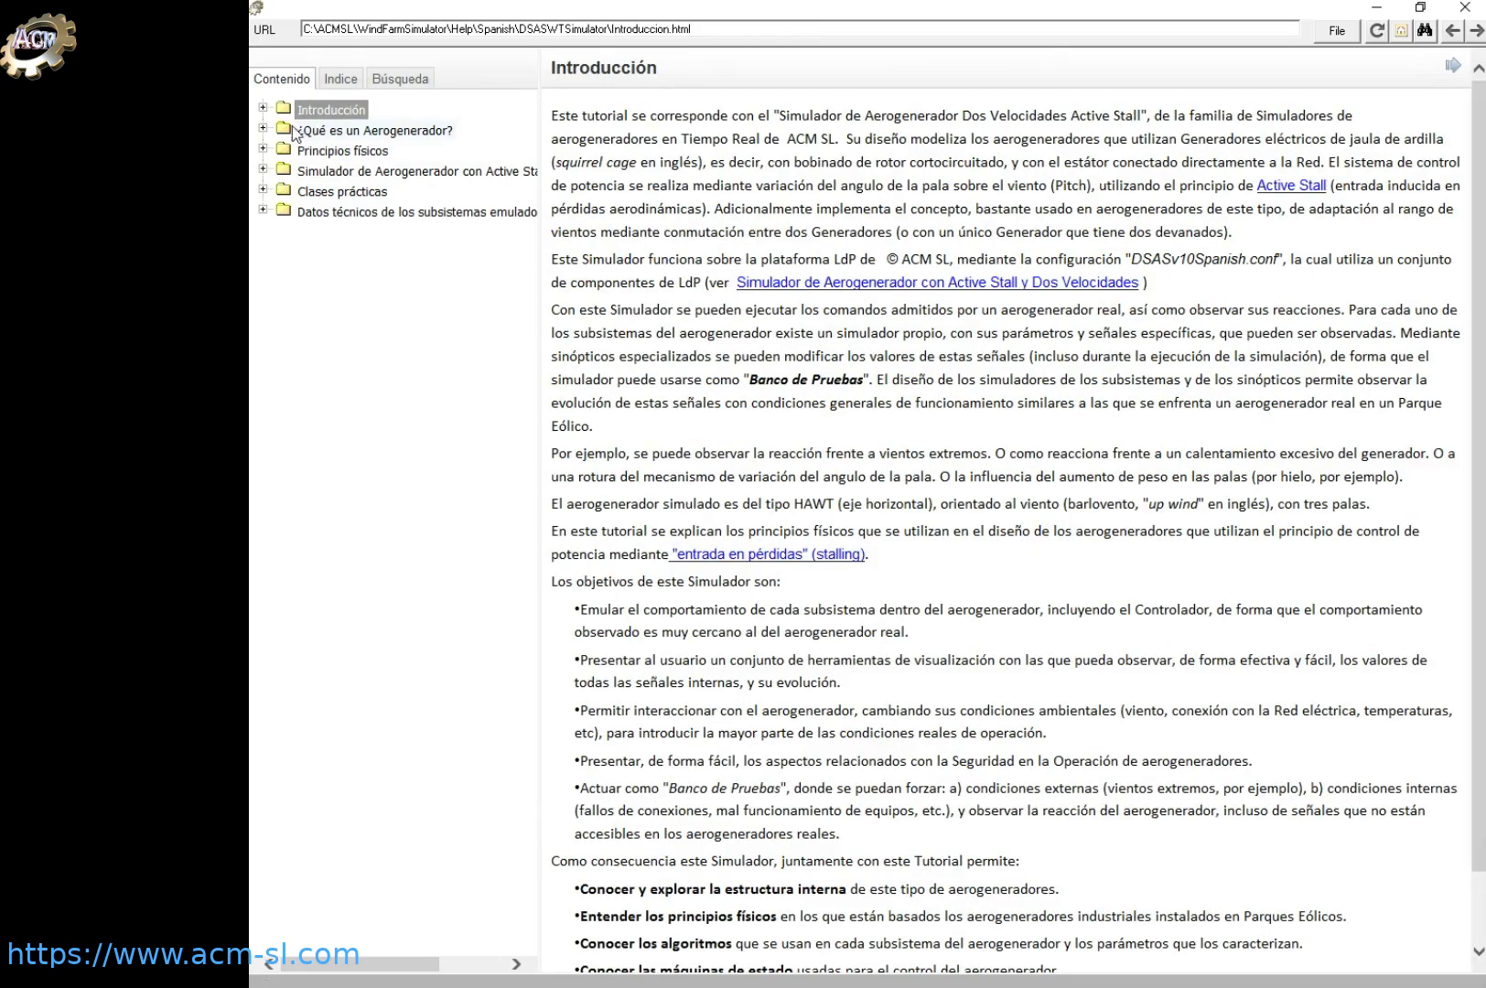
click(264, 110)
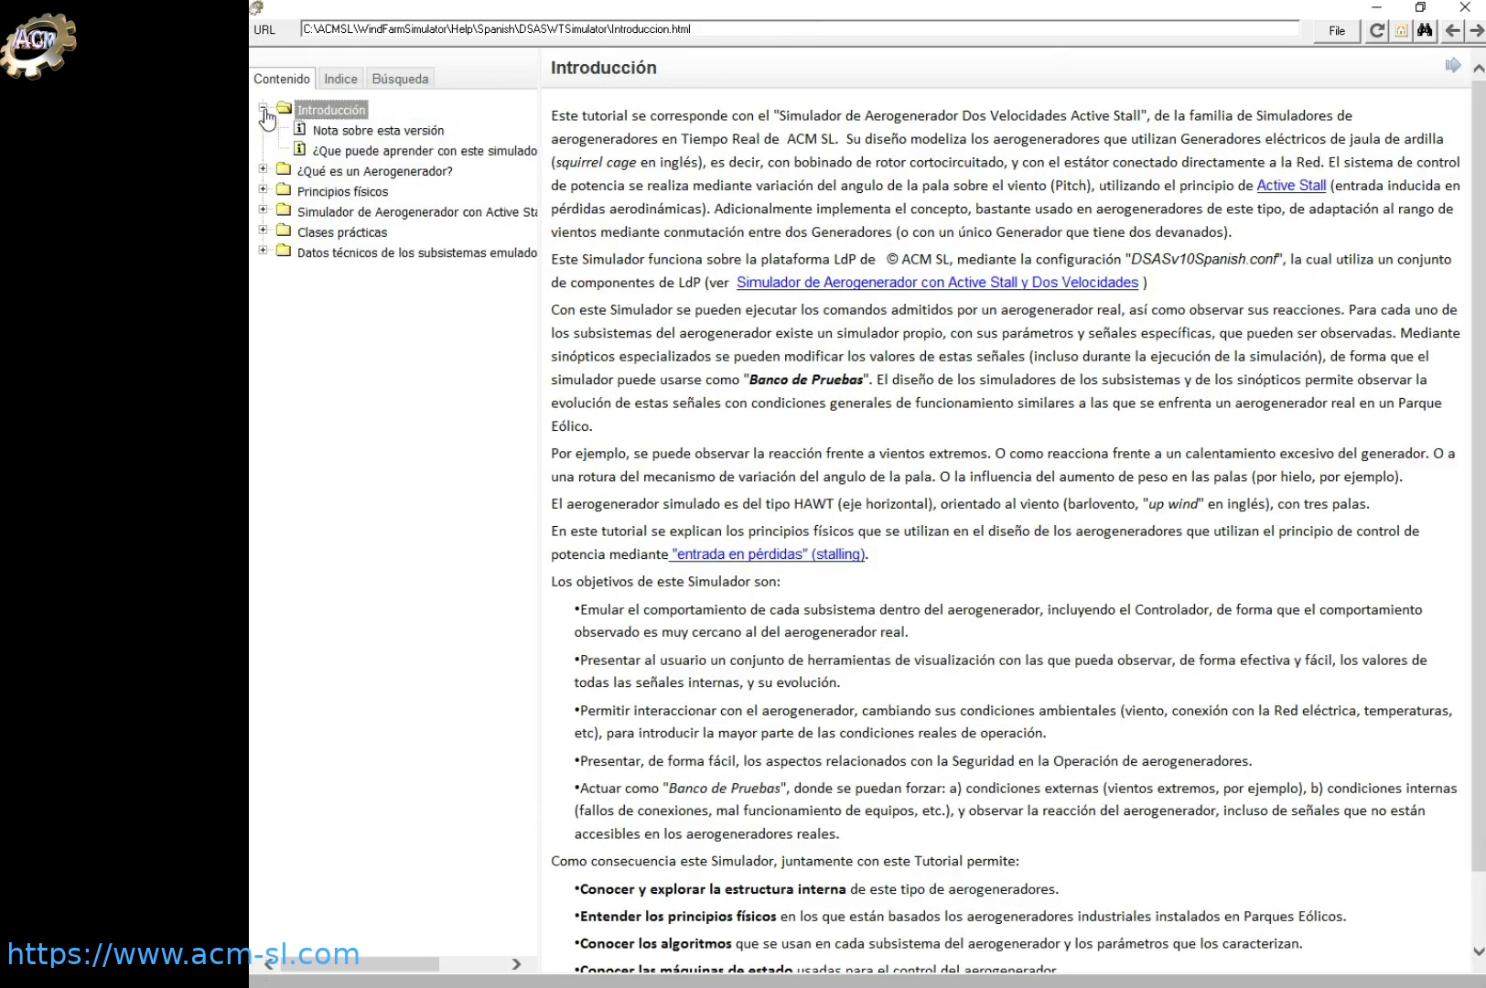
click(264, 170)
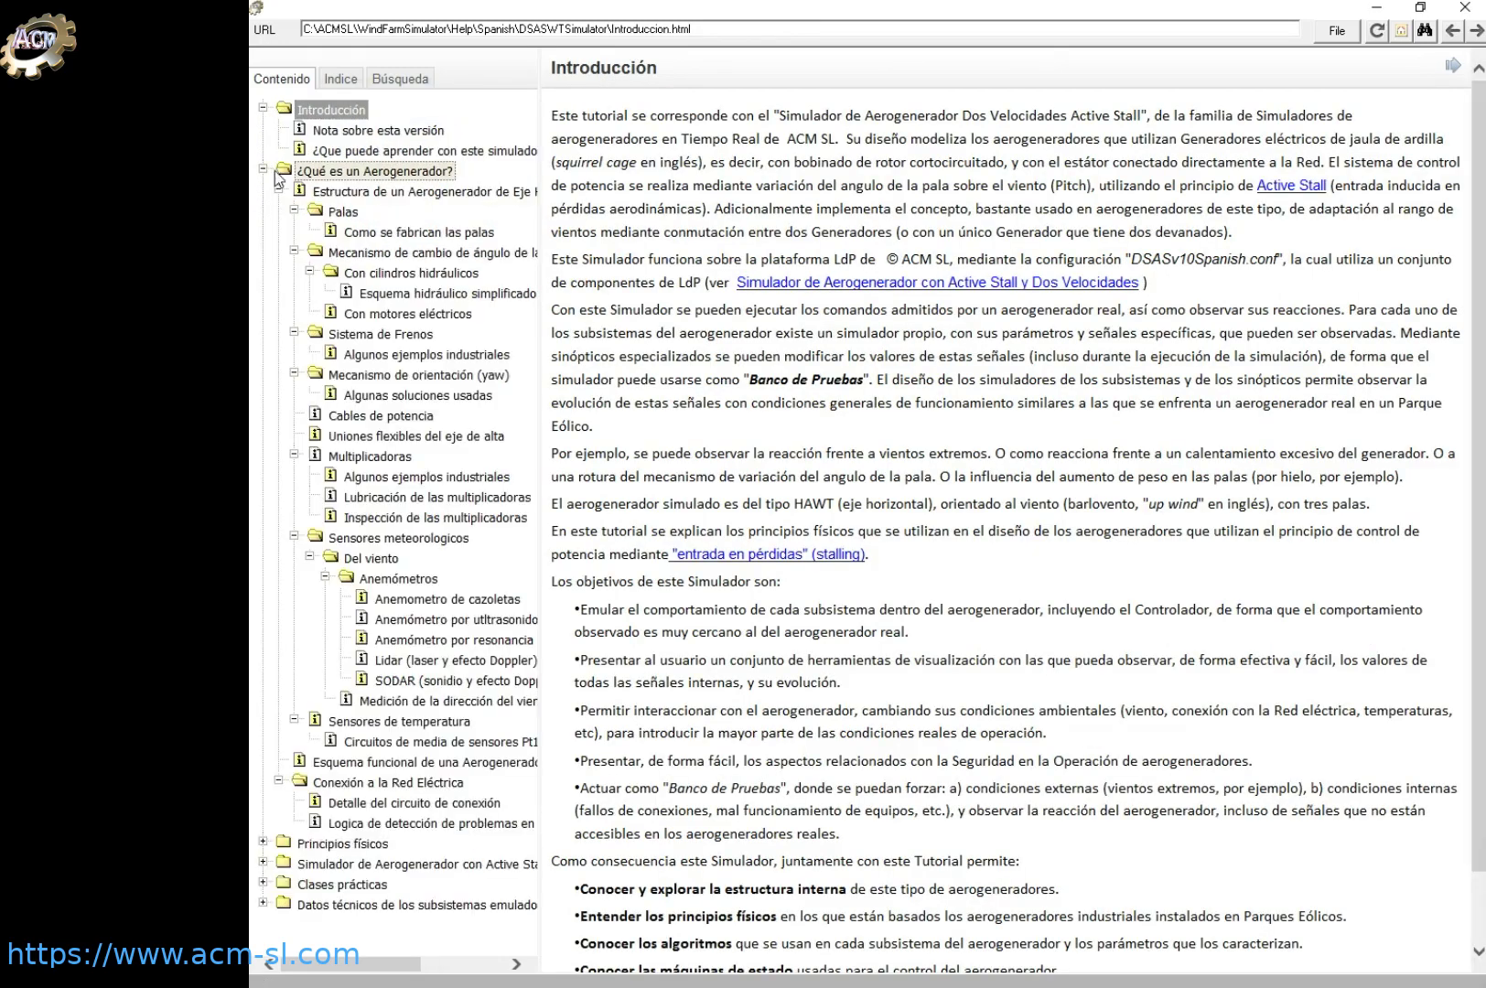
click(364, 172)
click(370, 195)
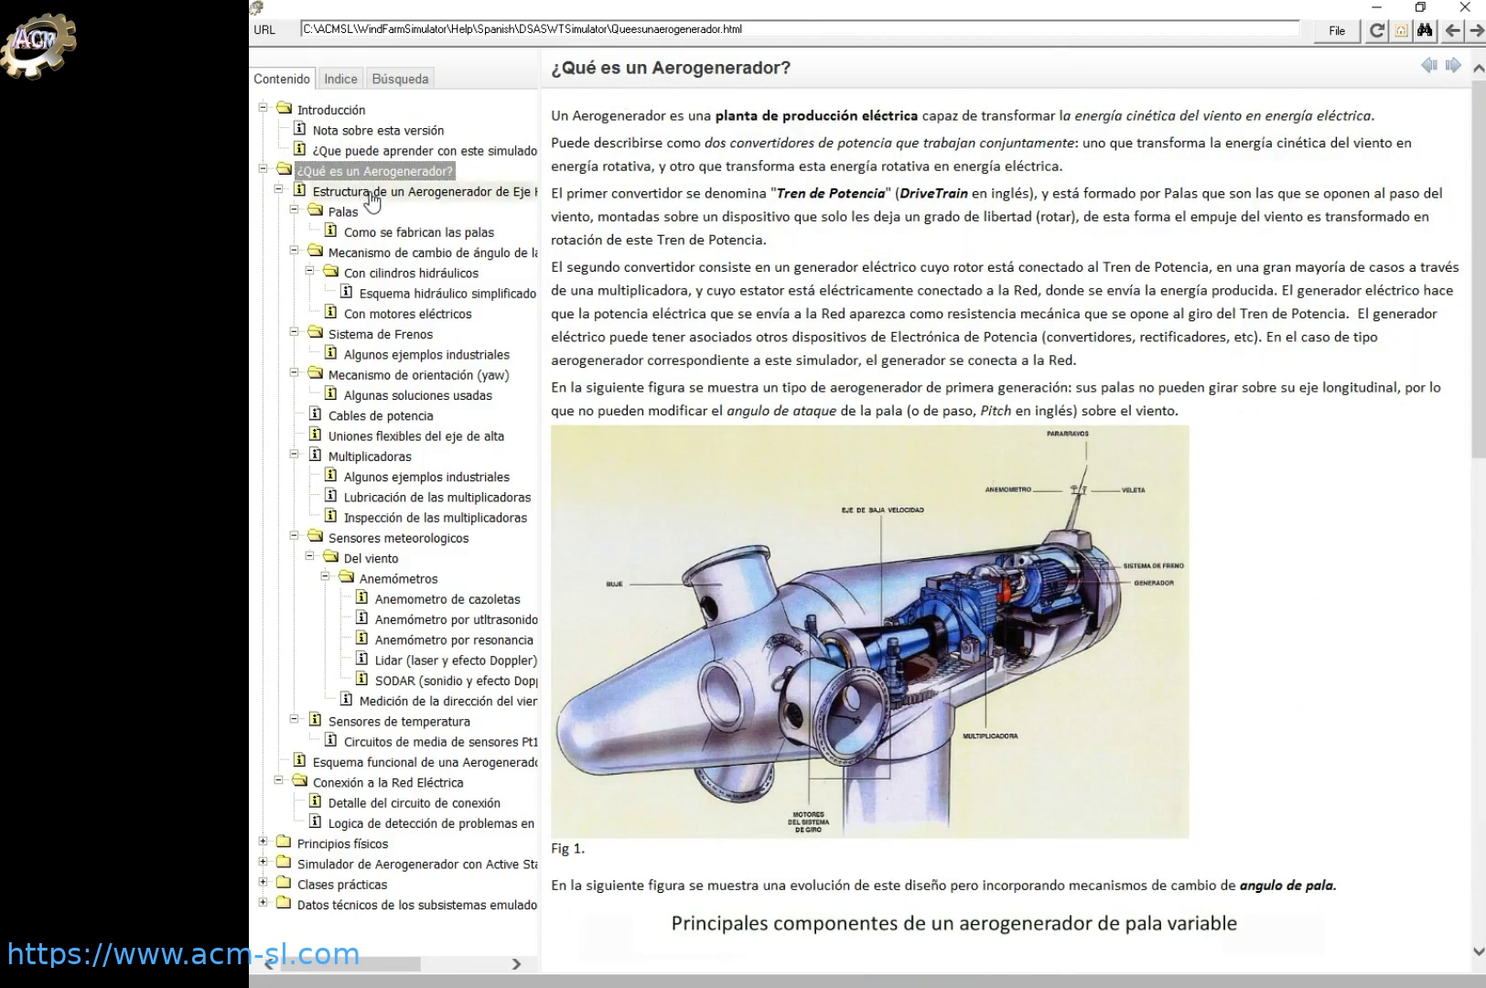
Review the tutorial pages on blades and their manufacture, and on hydraulic and electric blade pitch mechanisms
click(344, 213)
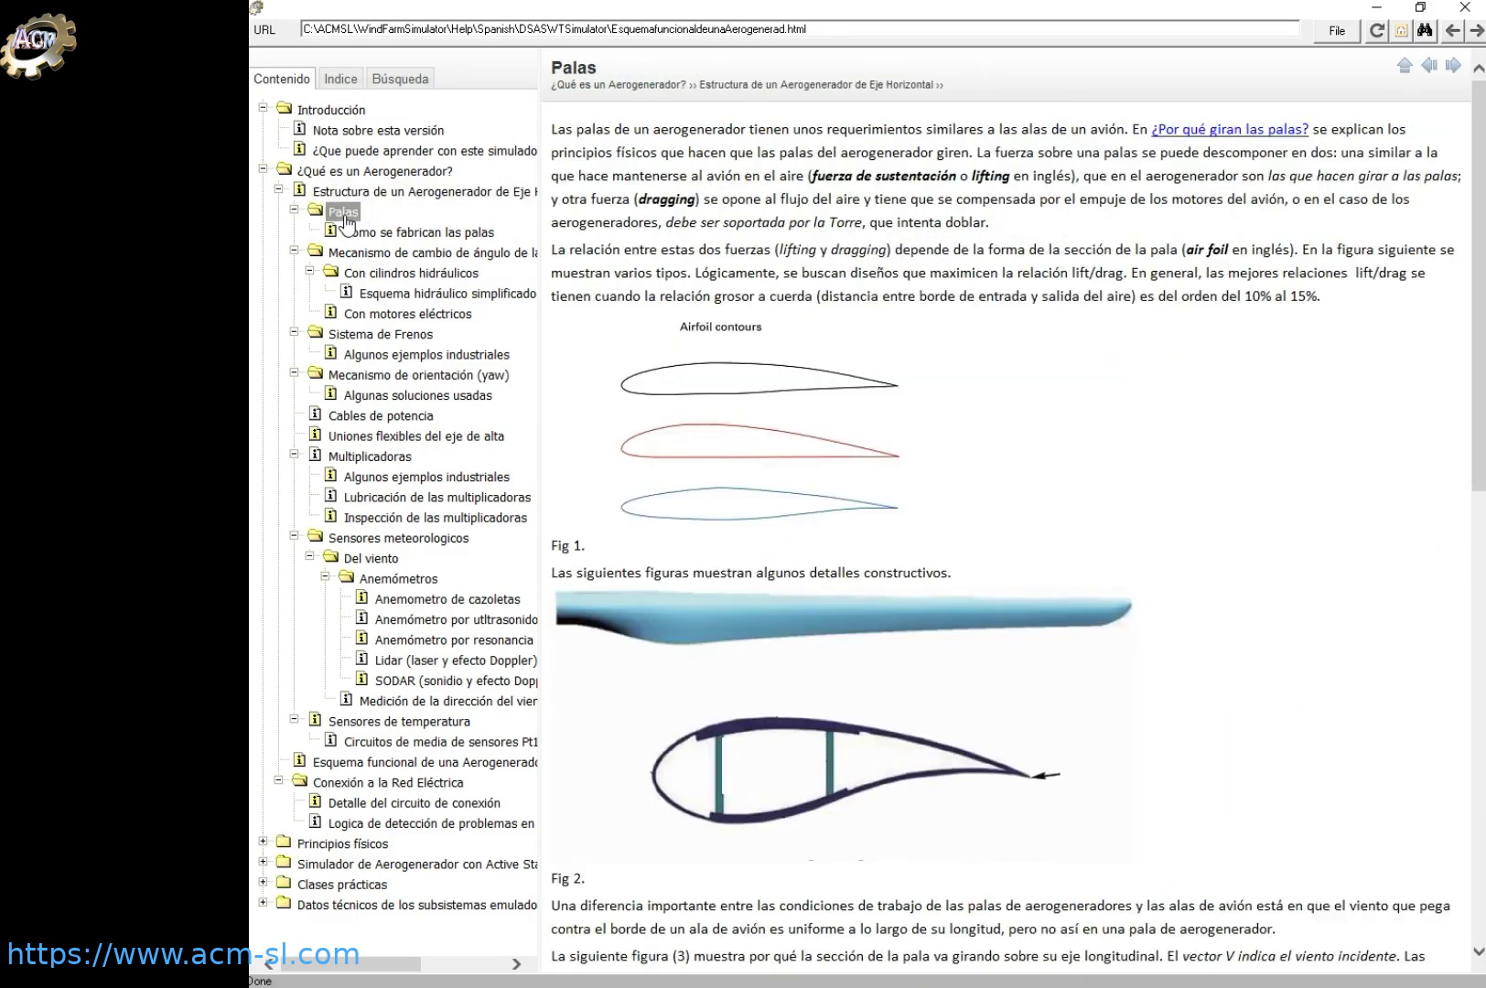
click(355, 234)
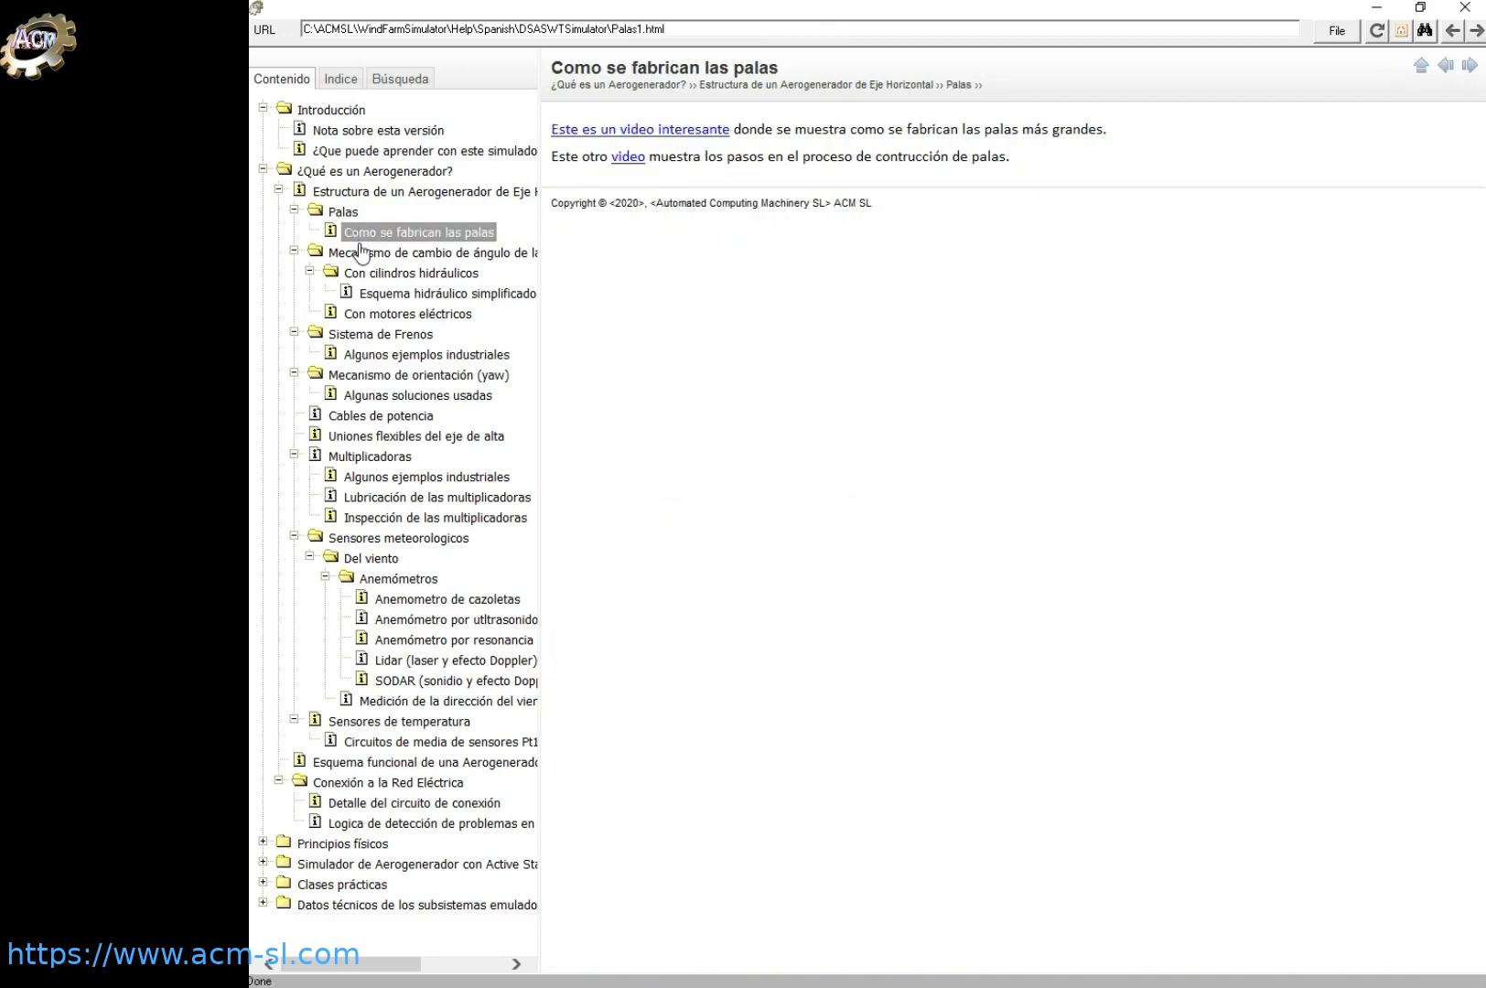
click(366, 255)
click(373, 274)
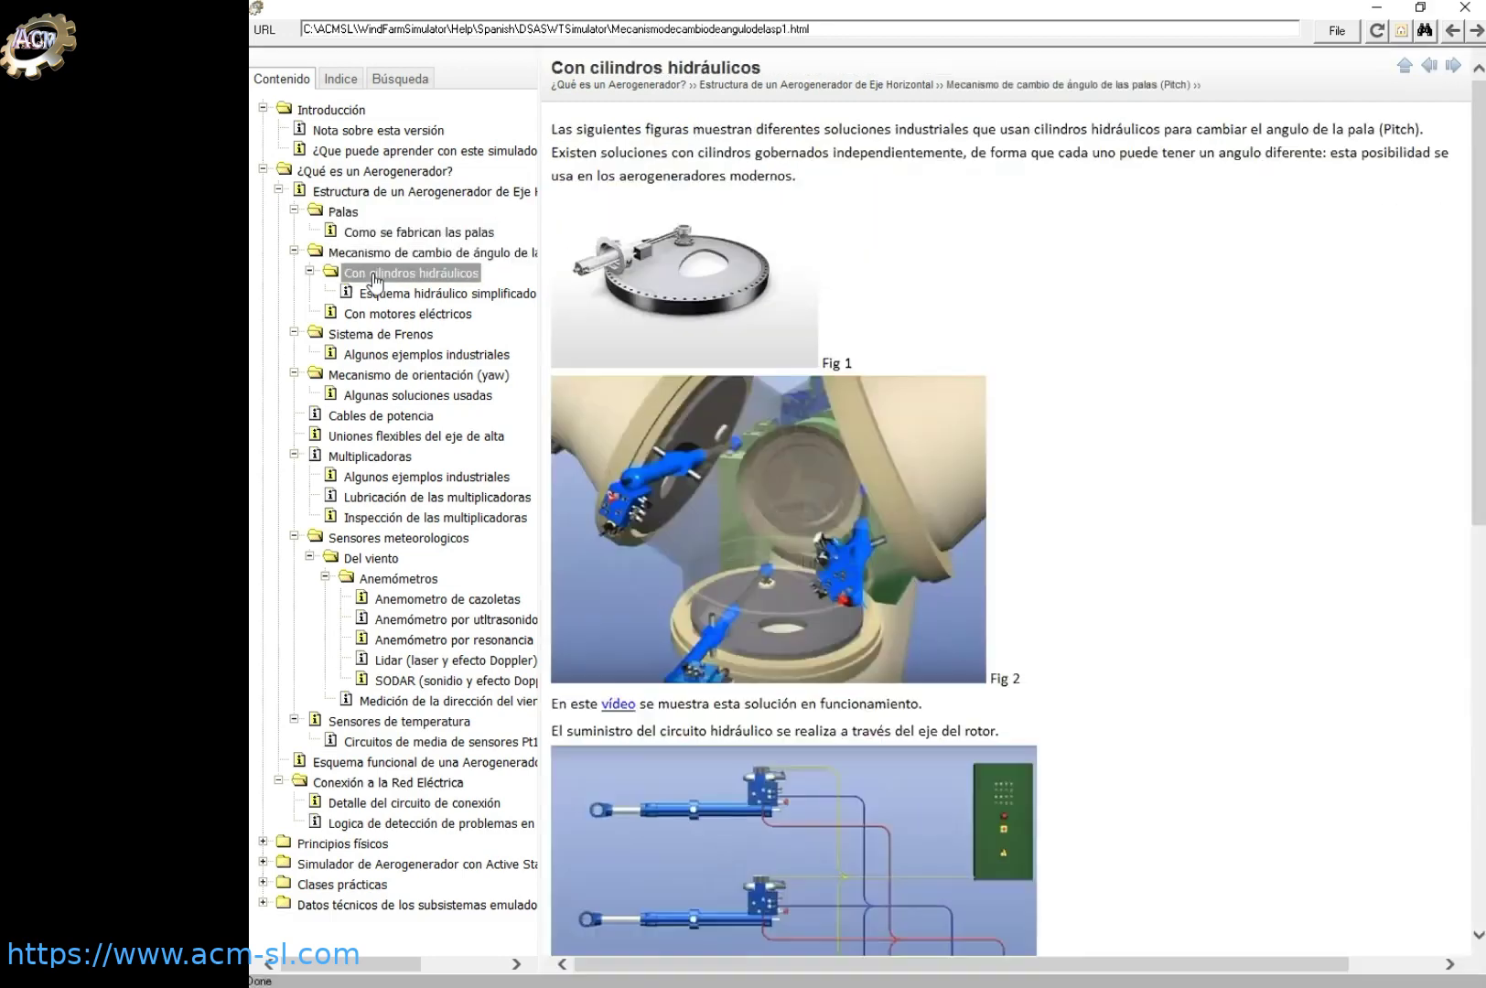
click(384, 296)
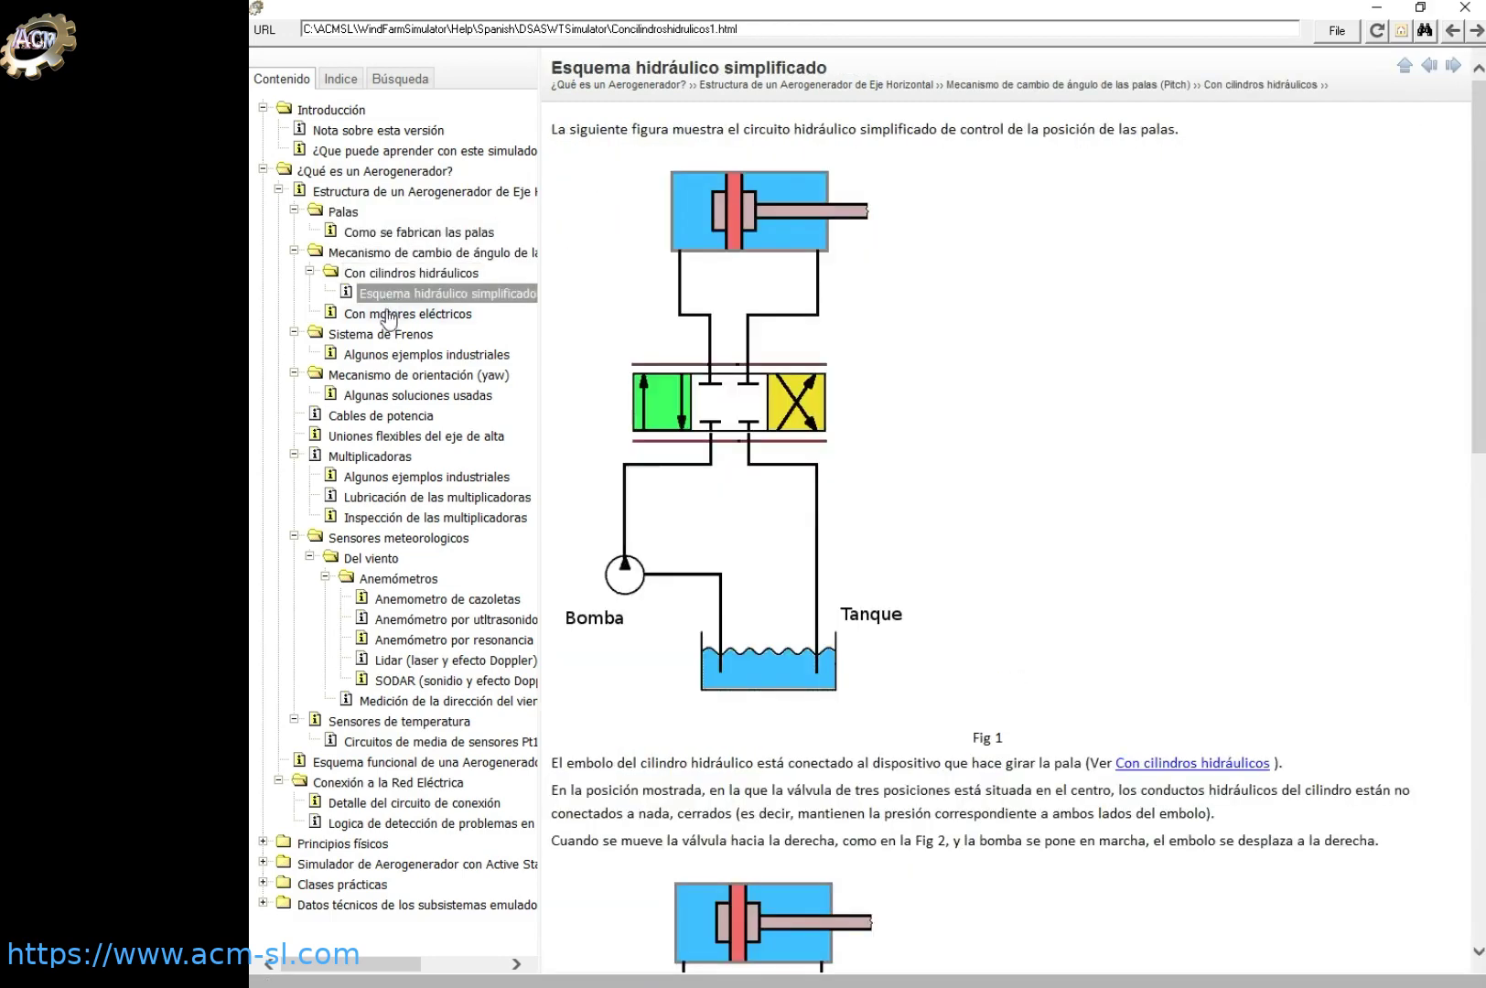
click(391, 315)
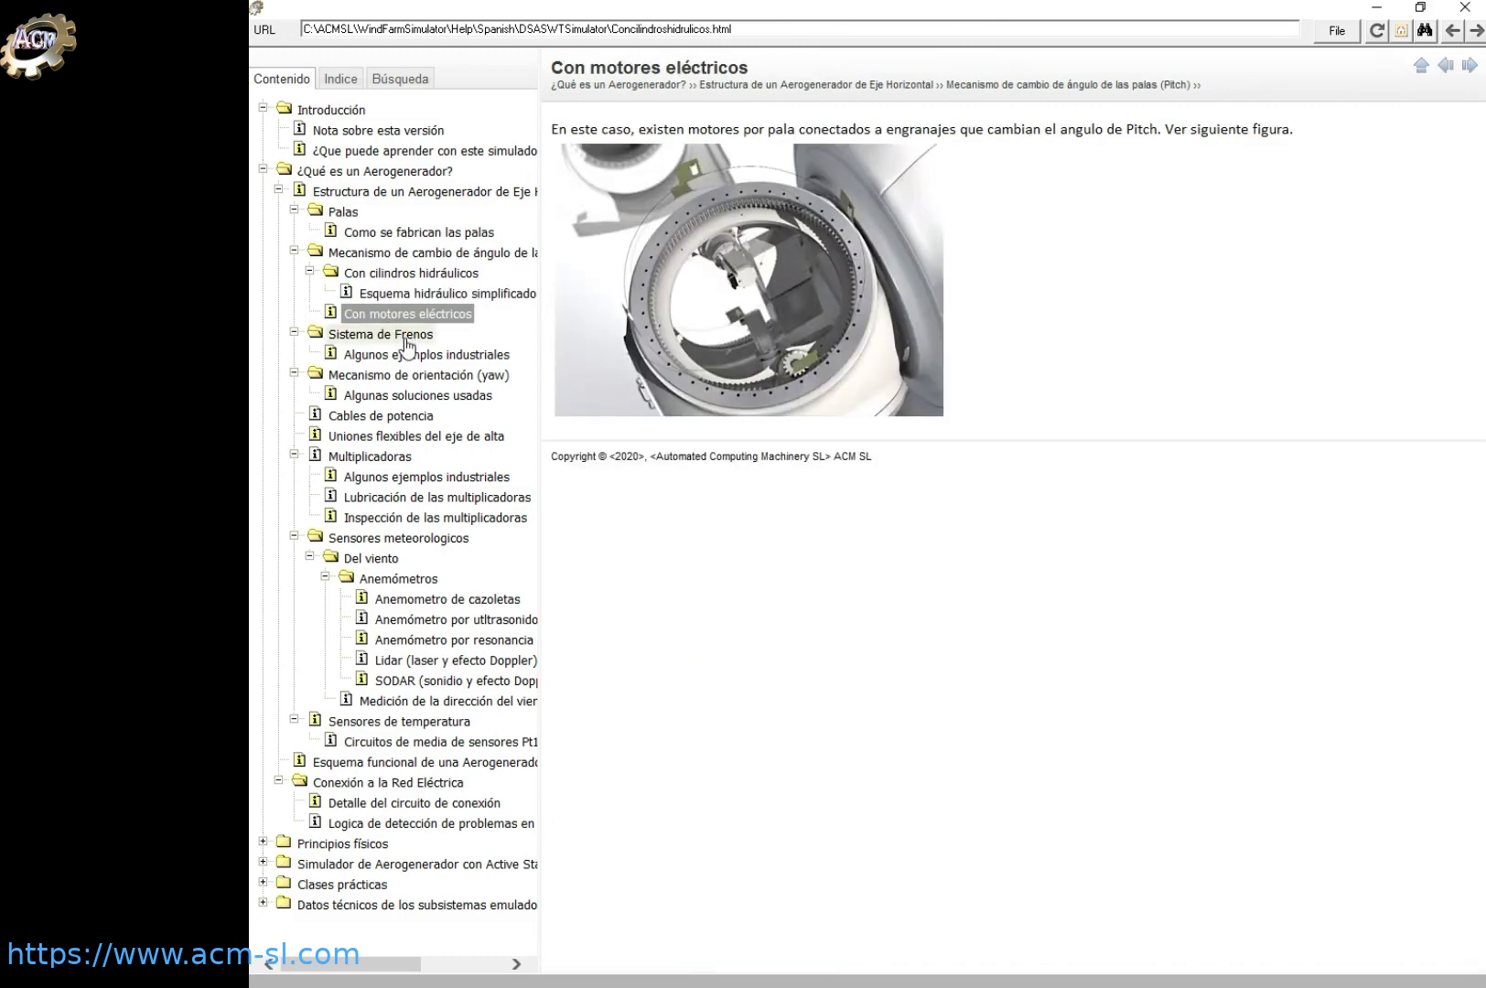
Review the tutorial pages on the brake system, yaw mechanism, power cables and flexible high-speed shaft couplings
click(406, 338)
click(406, 355)
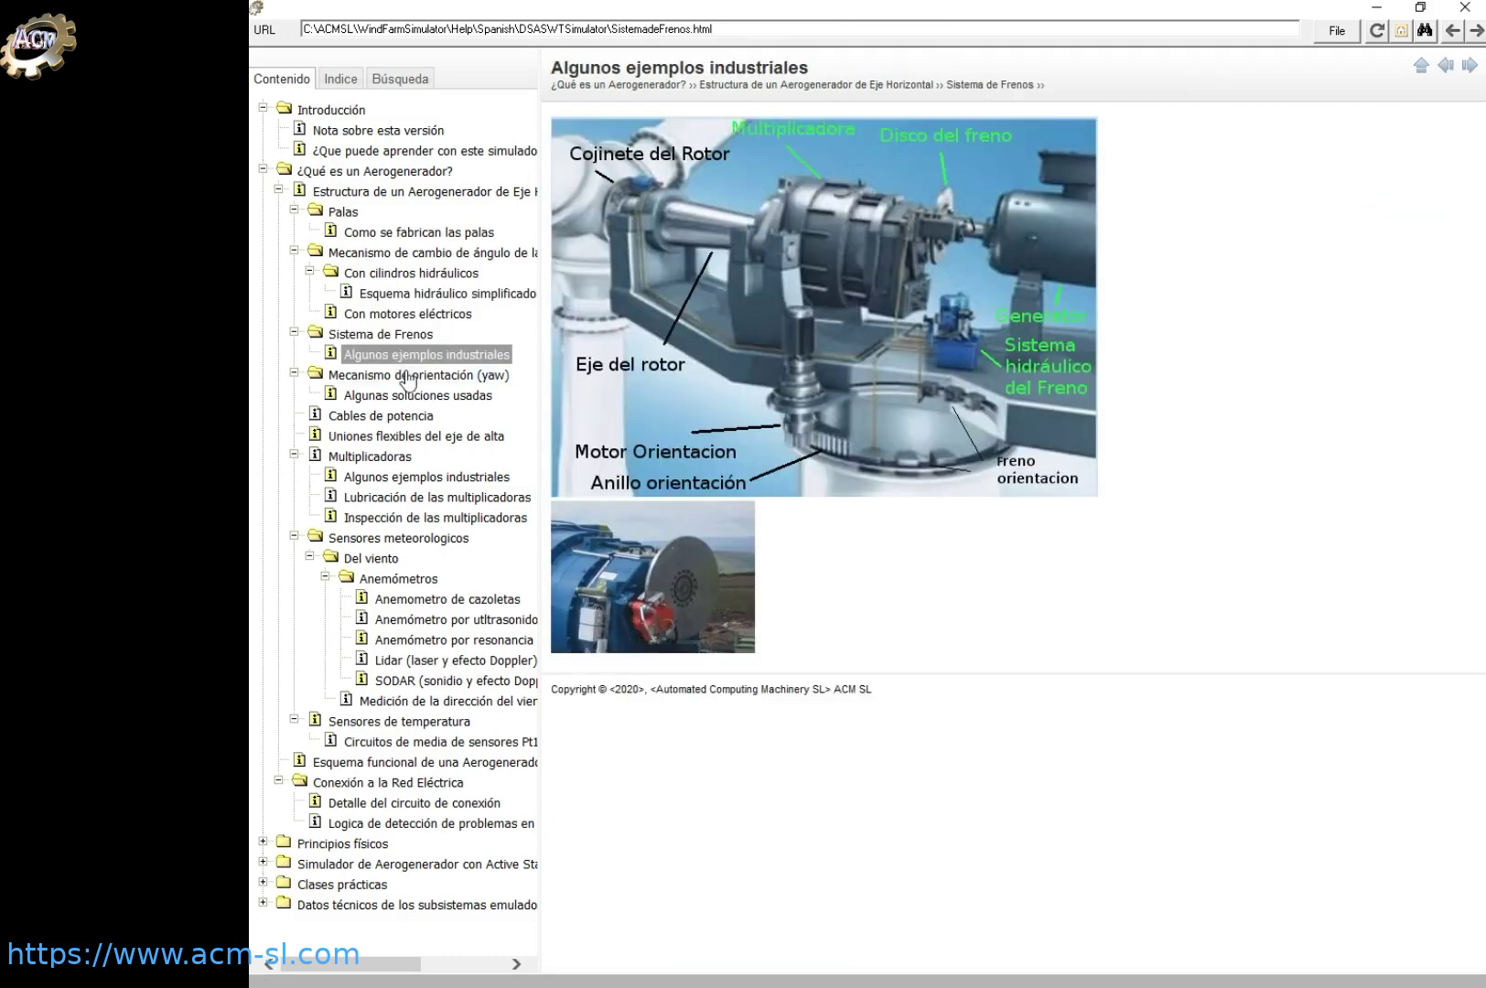
click(410, 377)
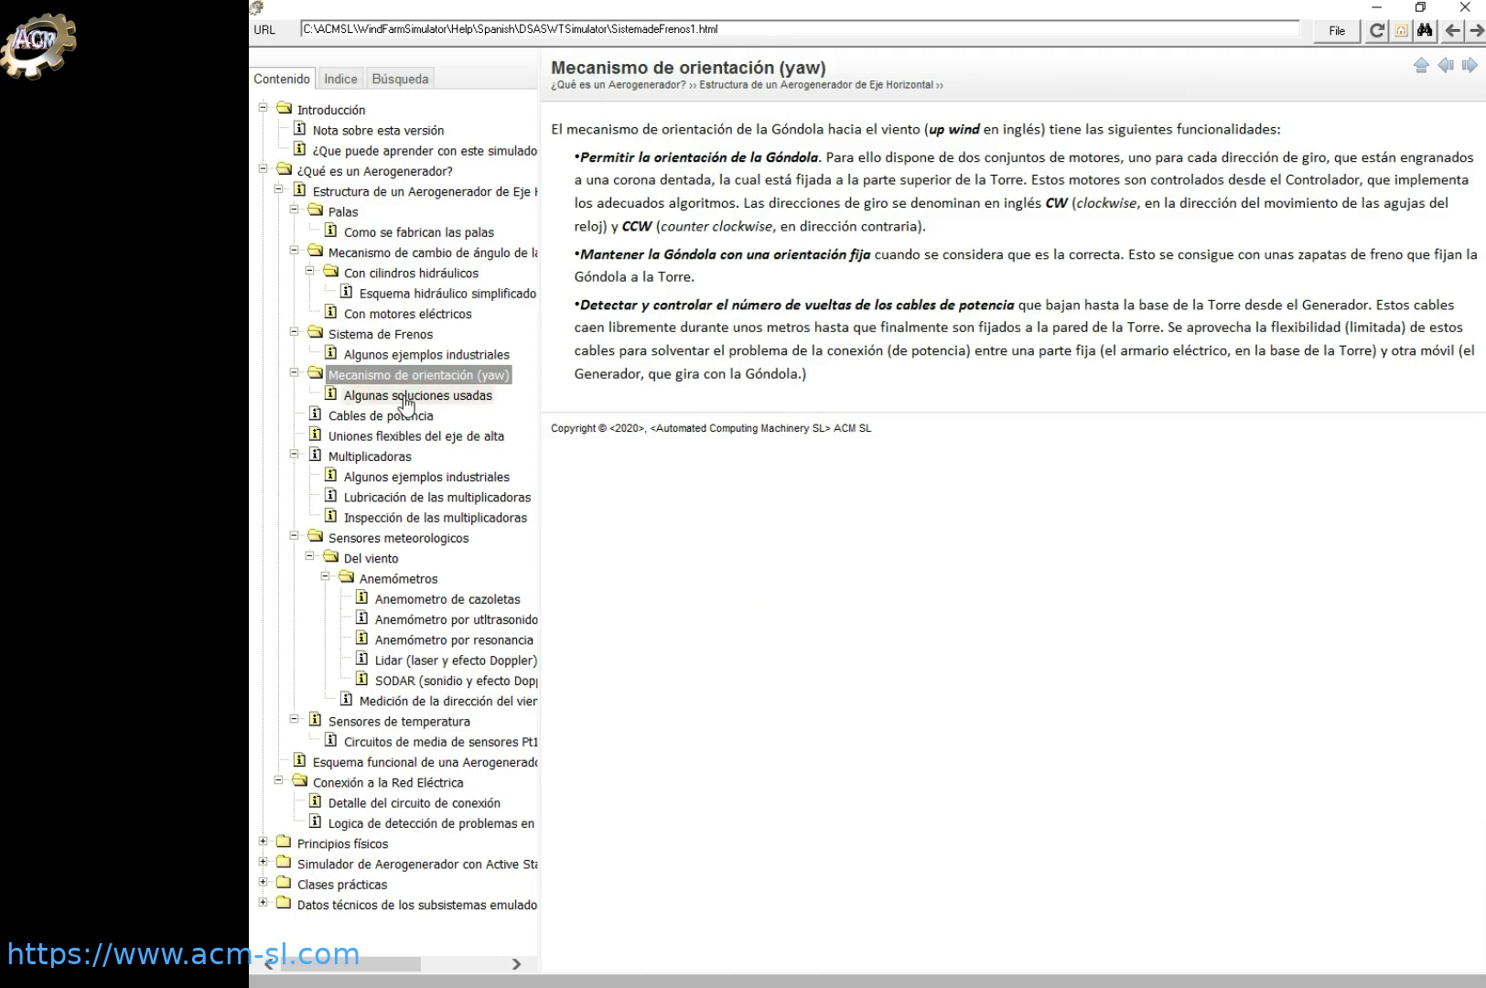
click(406, 397)
click(398, 421)
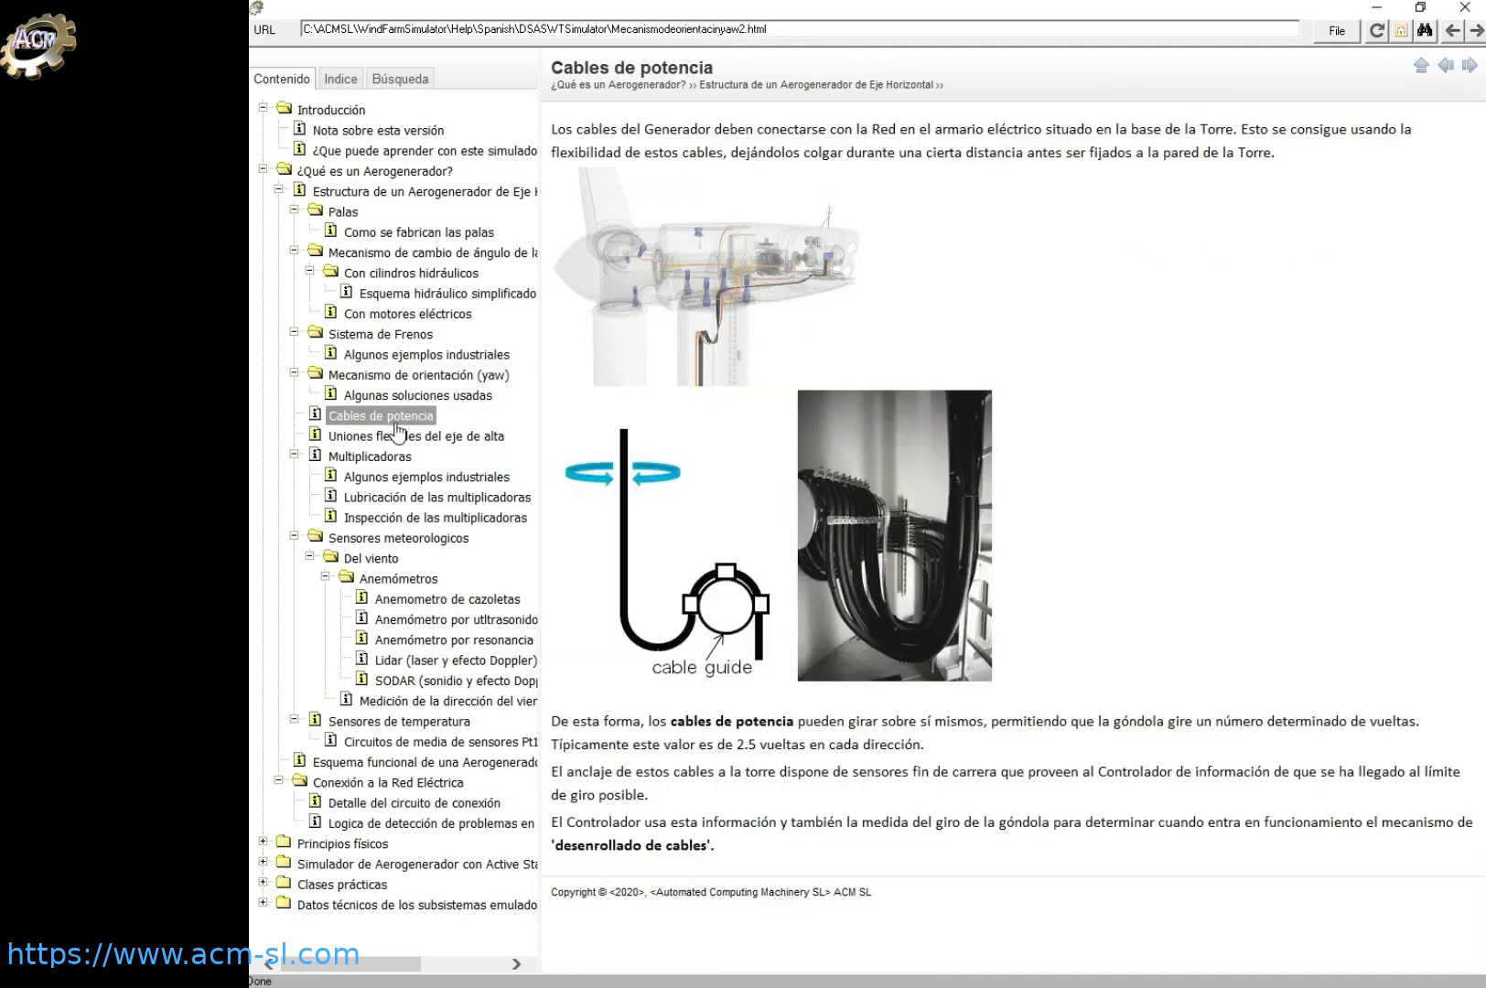
click(398, 439)
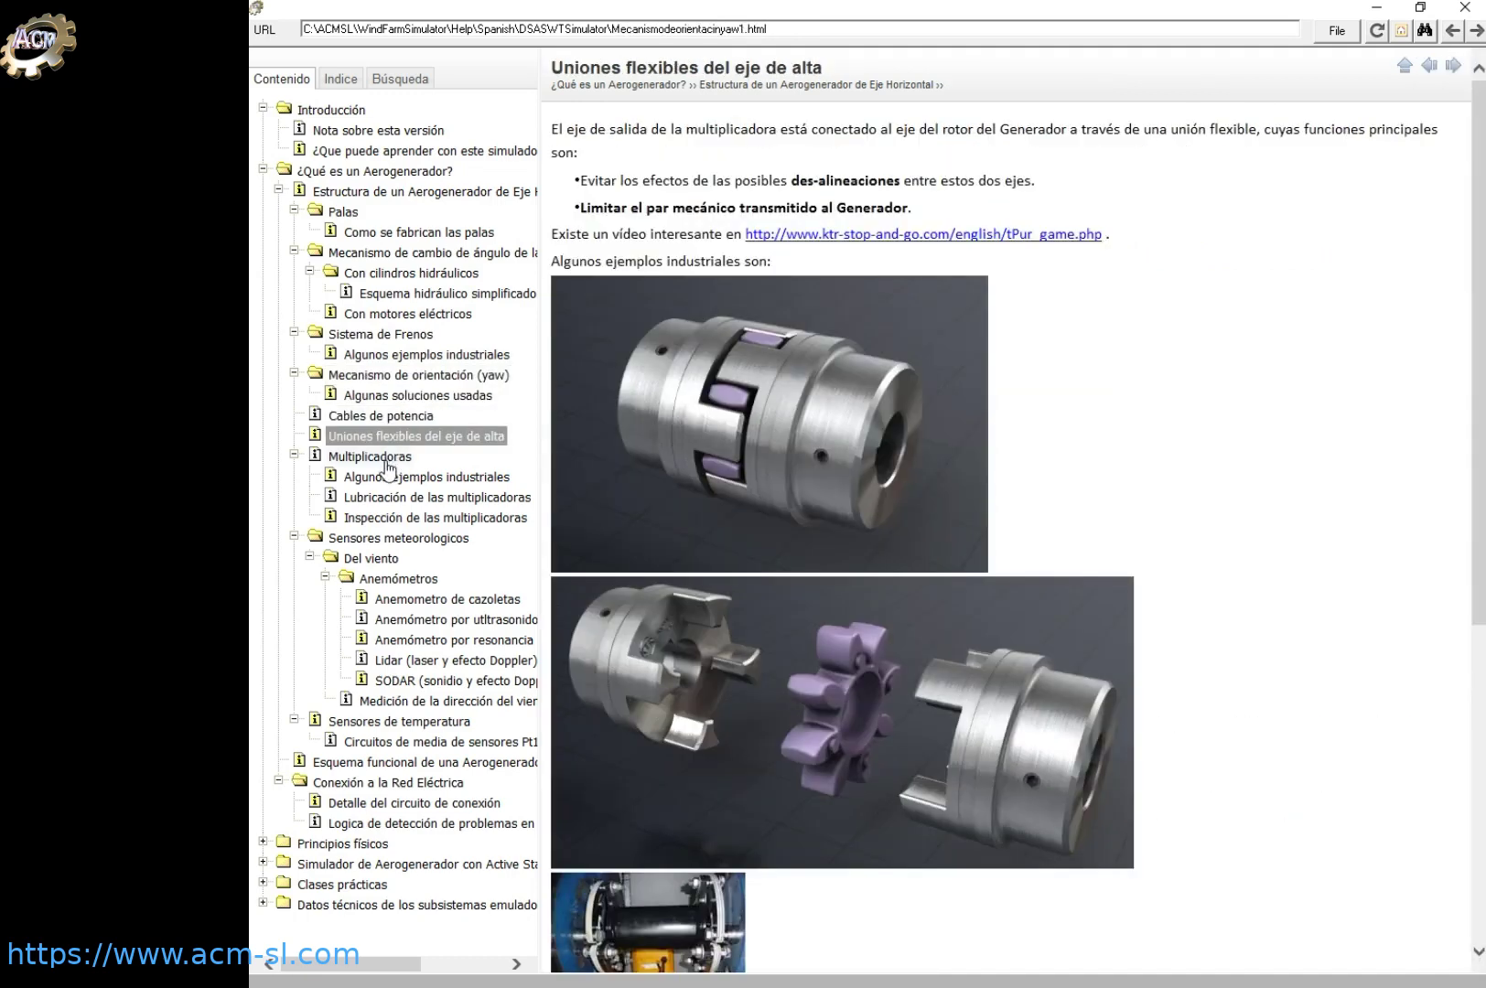
Review the Multiplicadoras pages, including industrial examples, lubrication and inspection
click(388, 462)
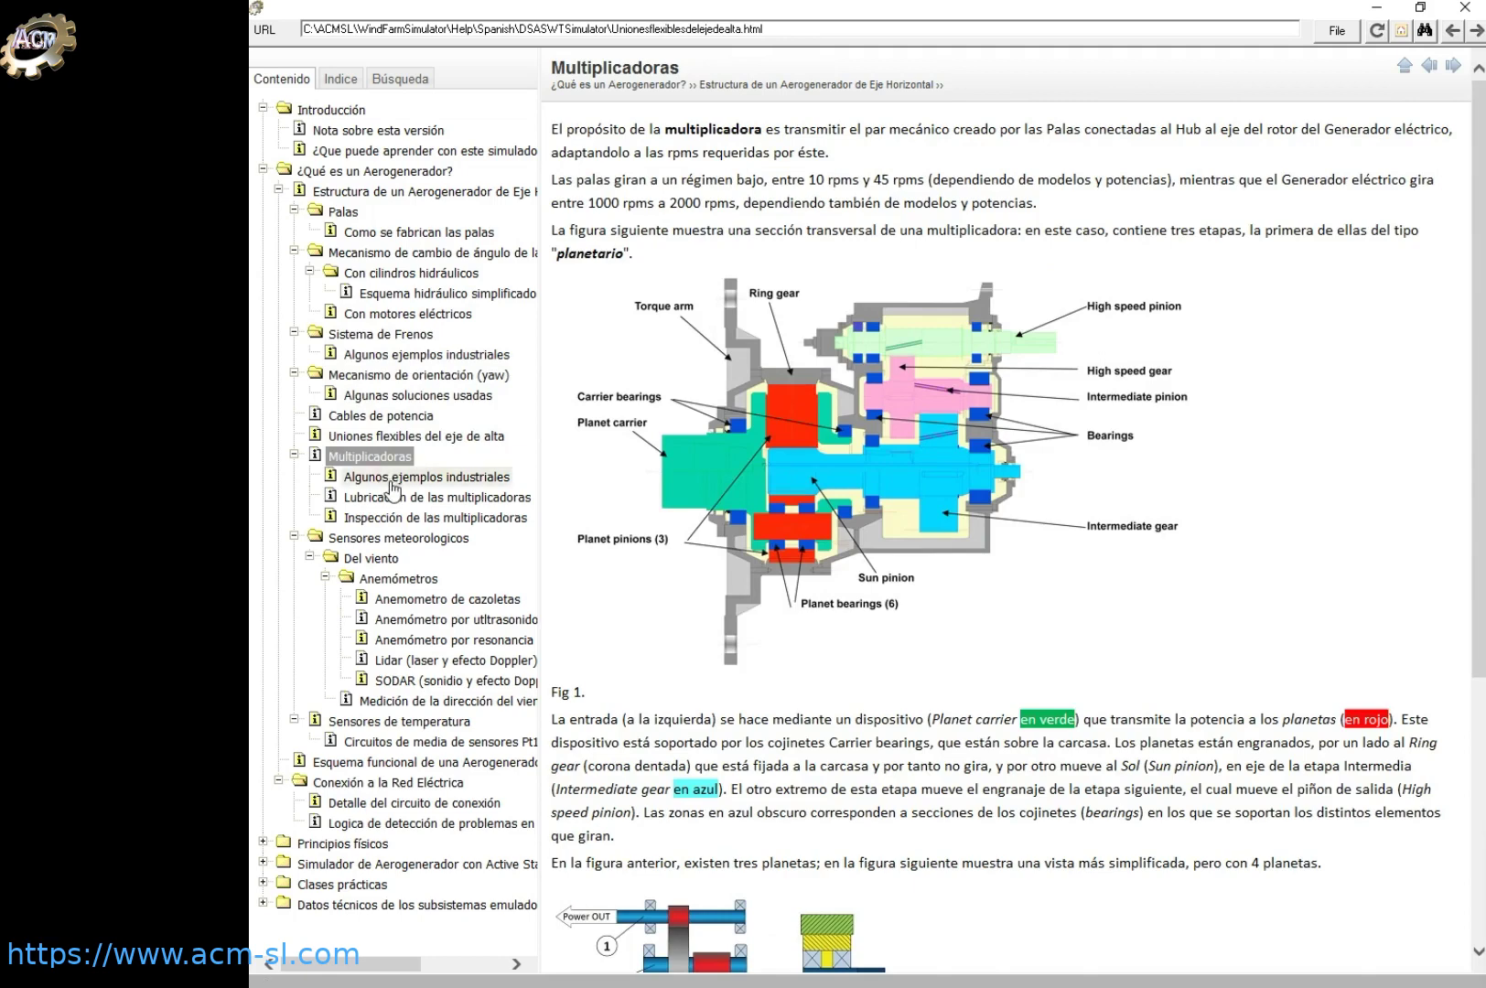
click(395, 477)
click(396, 499)
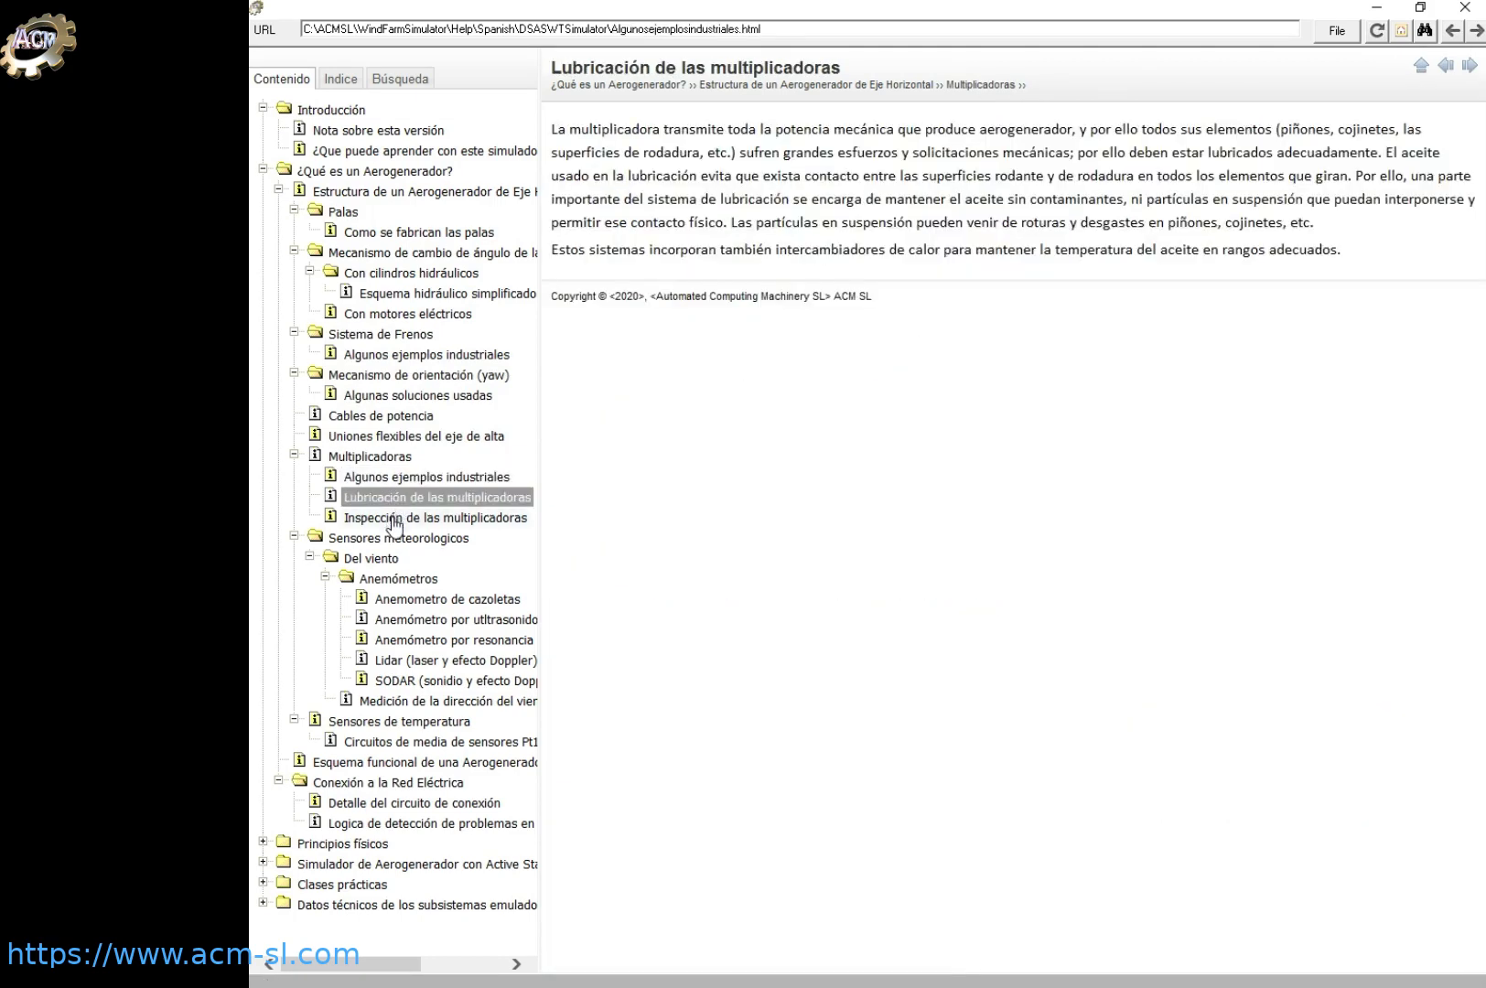
click(396, 519)
Review the meteorological sensor pages, covering cup, ultrasonic, acoustic resonance, Lidar and SODAR anemometers and wind direction measurement
click(399, 541)
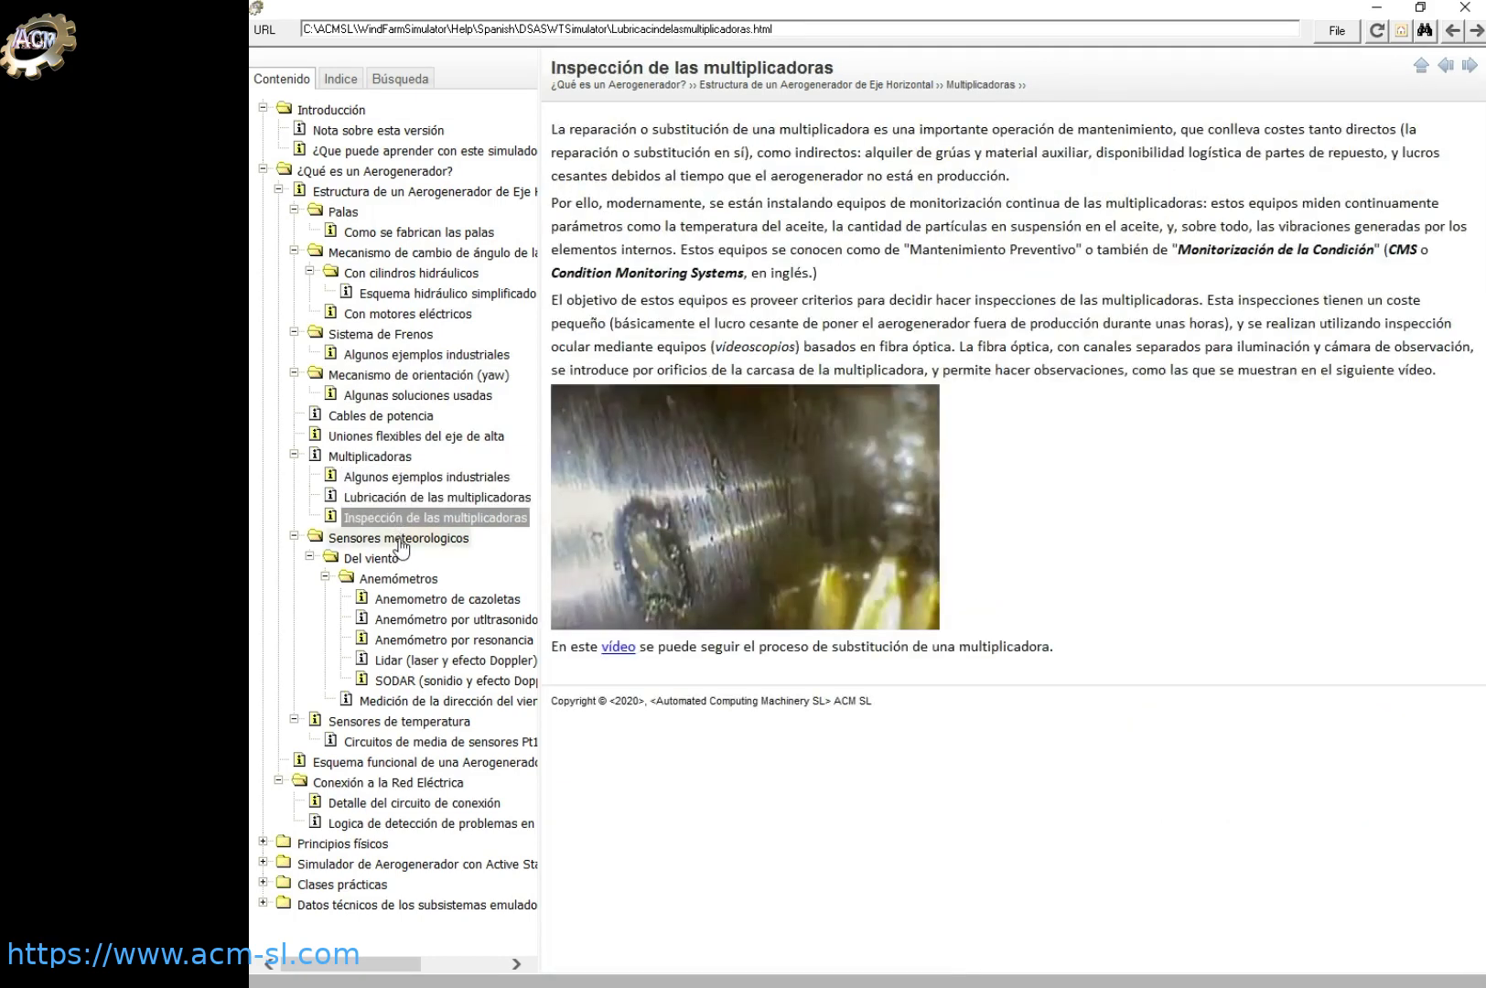
click(394, 600)
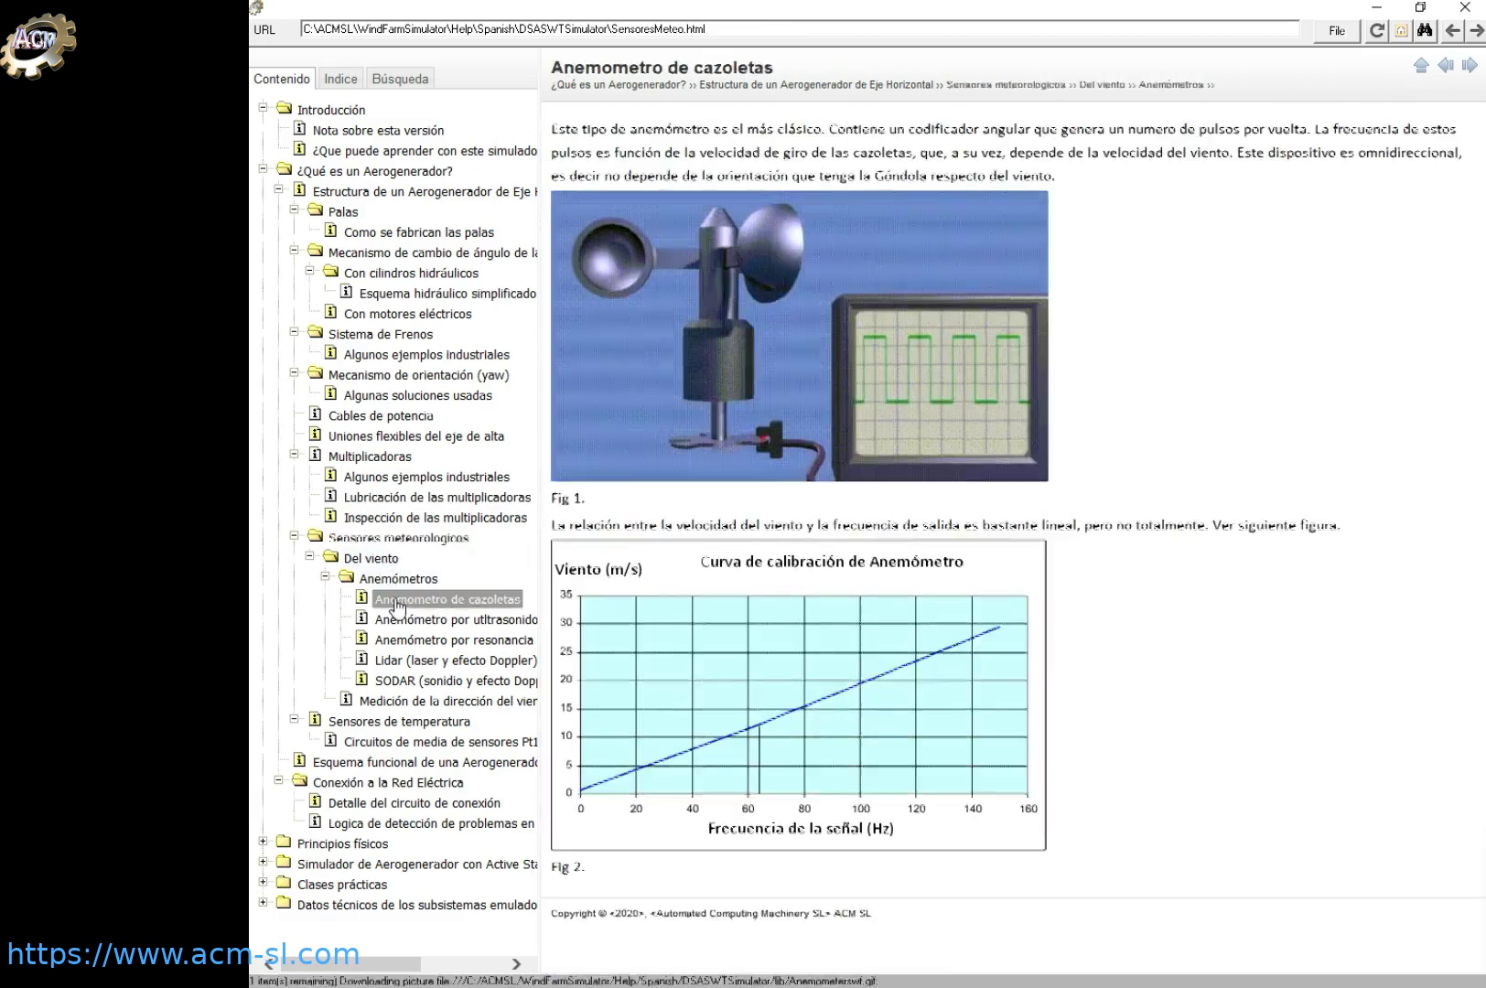
click(421, 622)
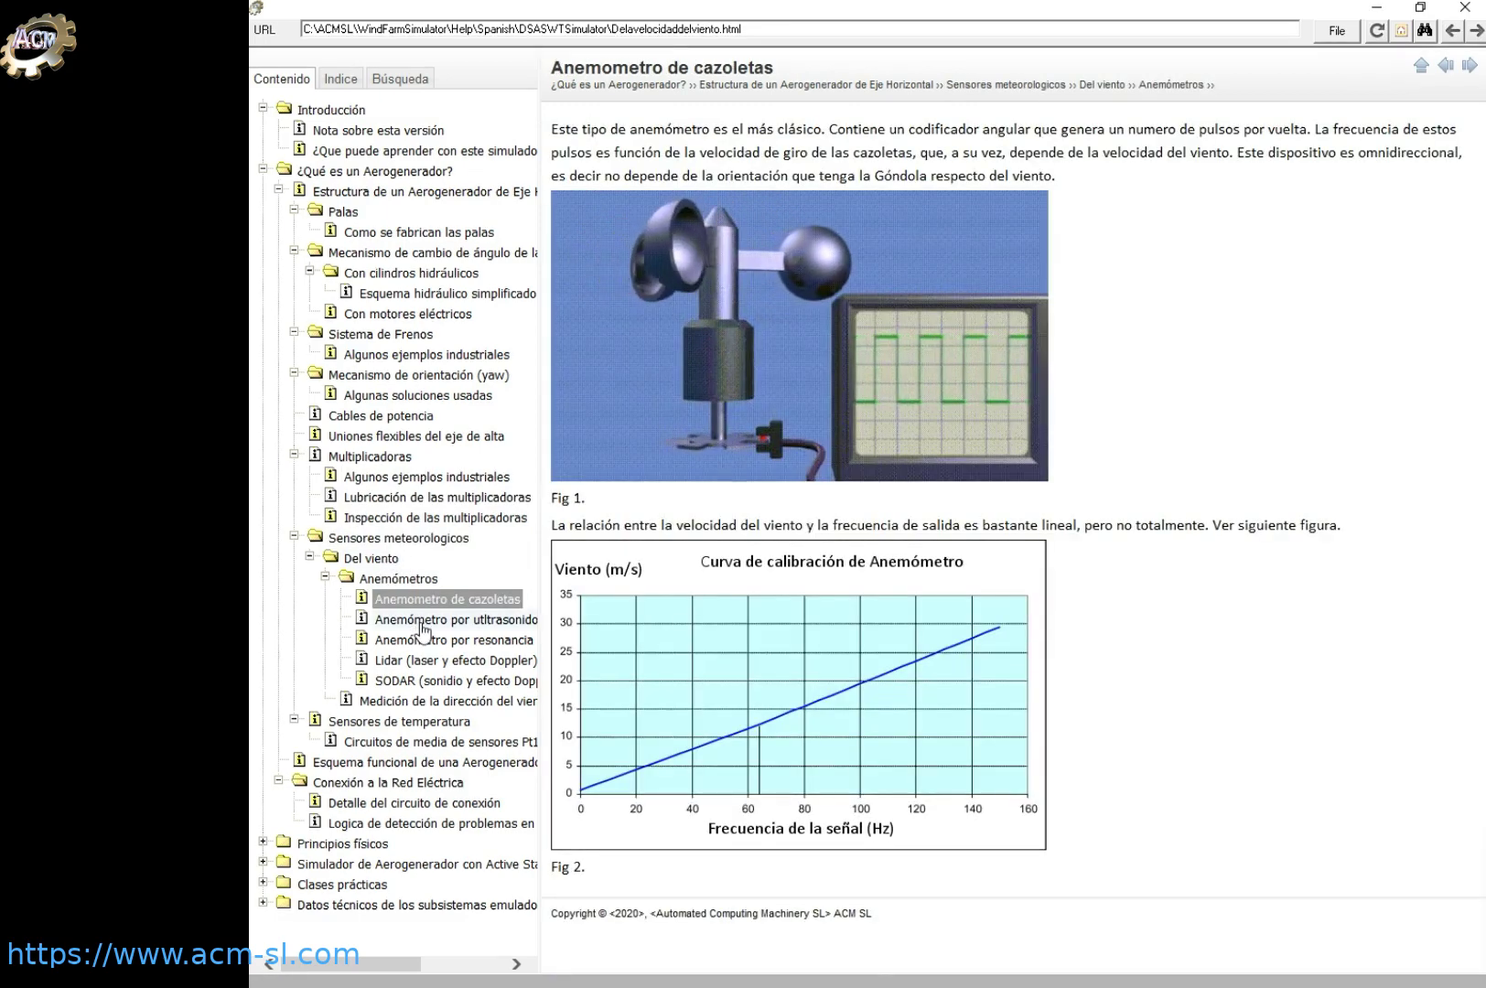
click(429, 642)
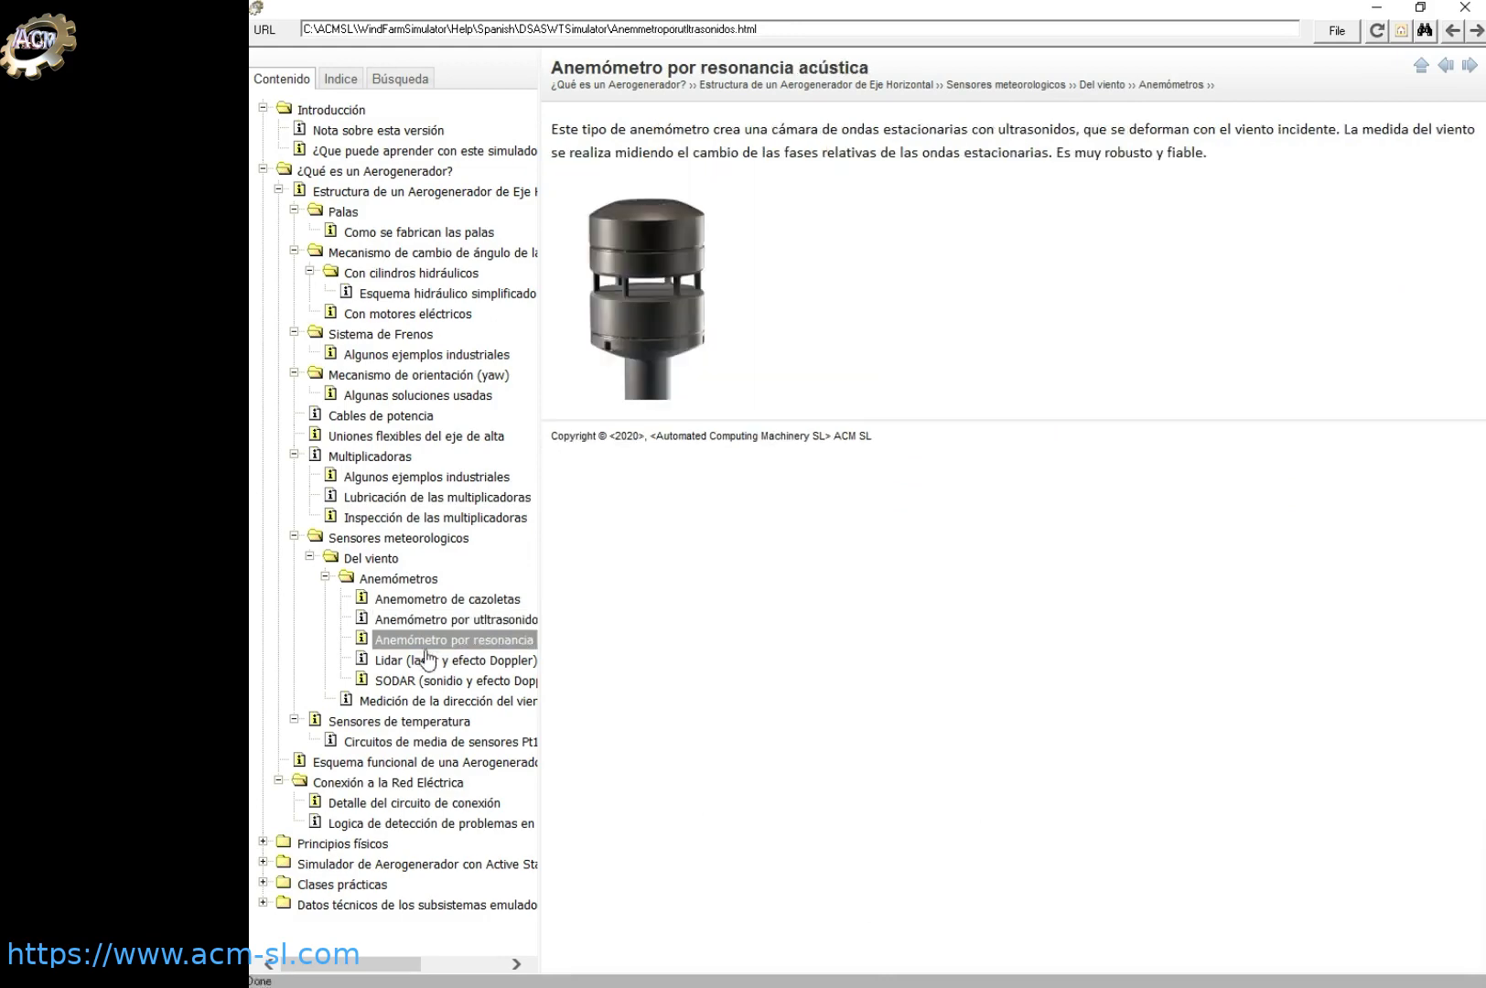
click(401, 664)
click(400, 684)
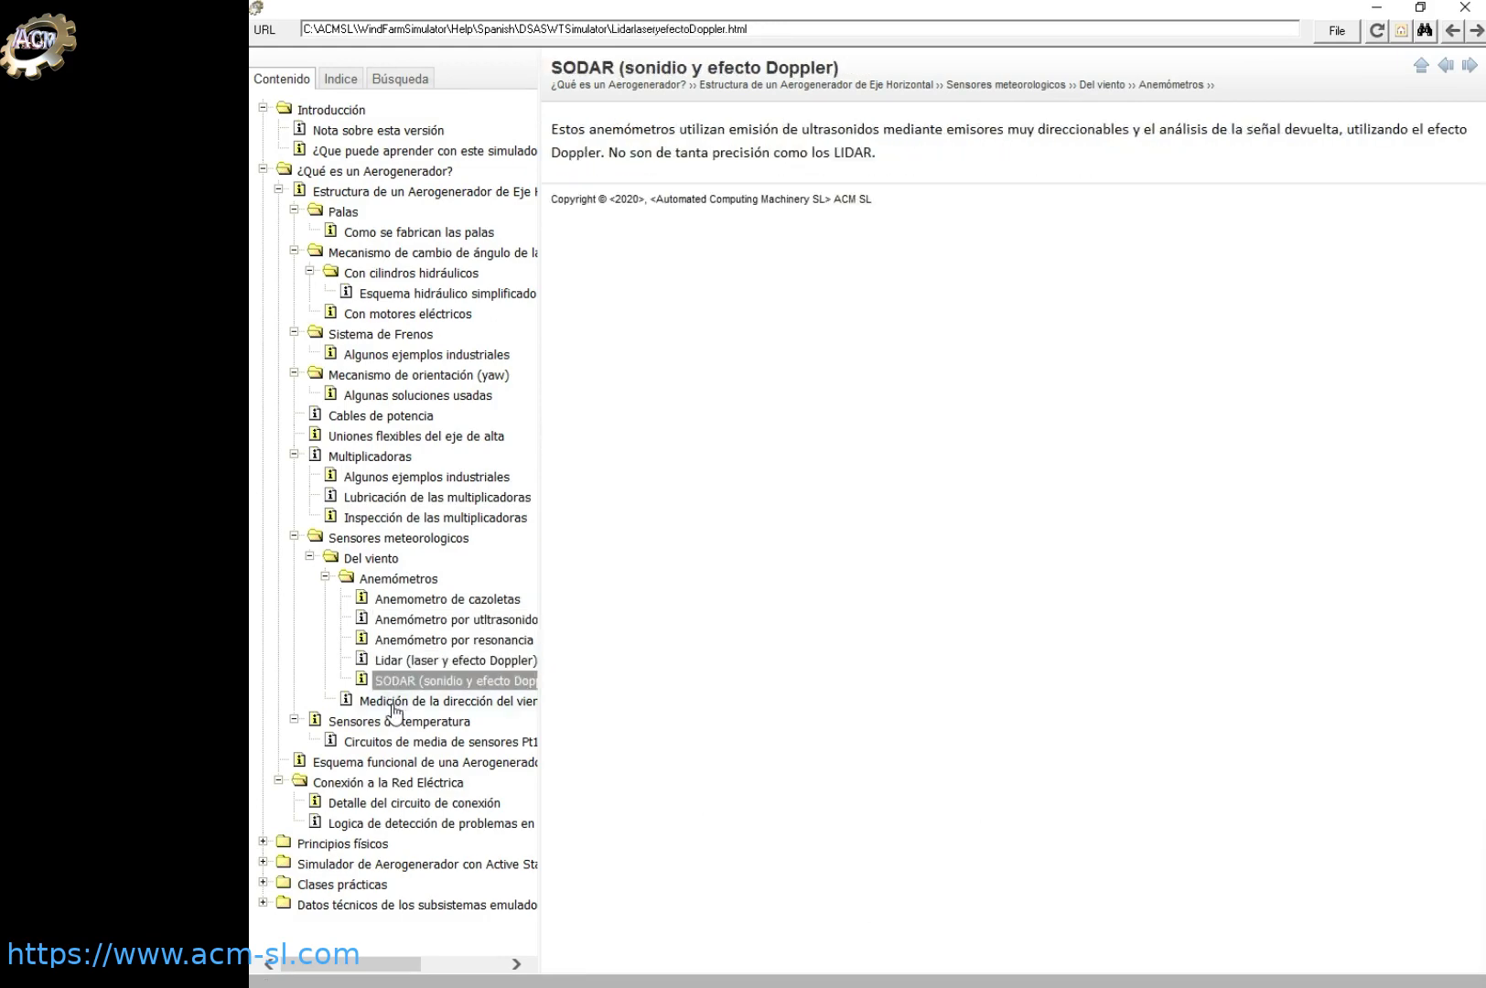
click(389, 702)
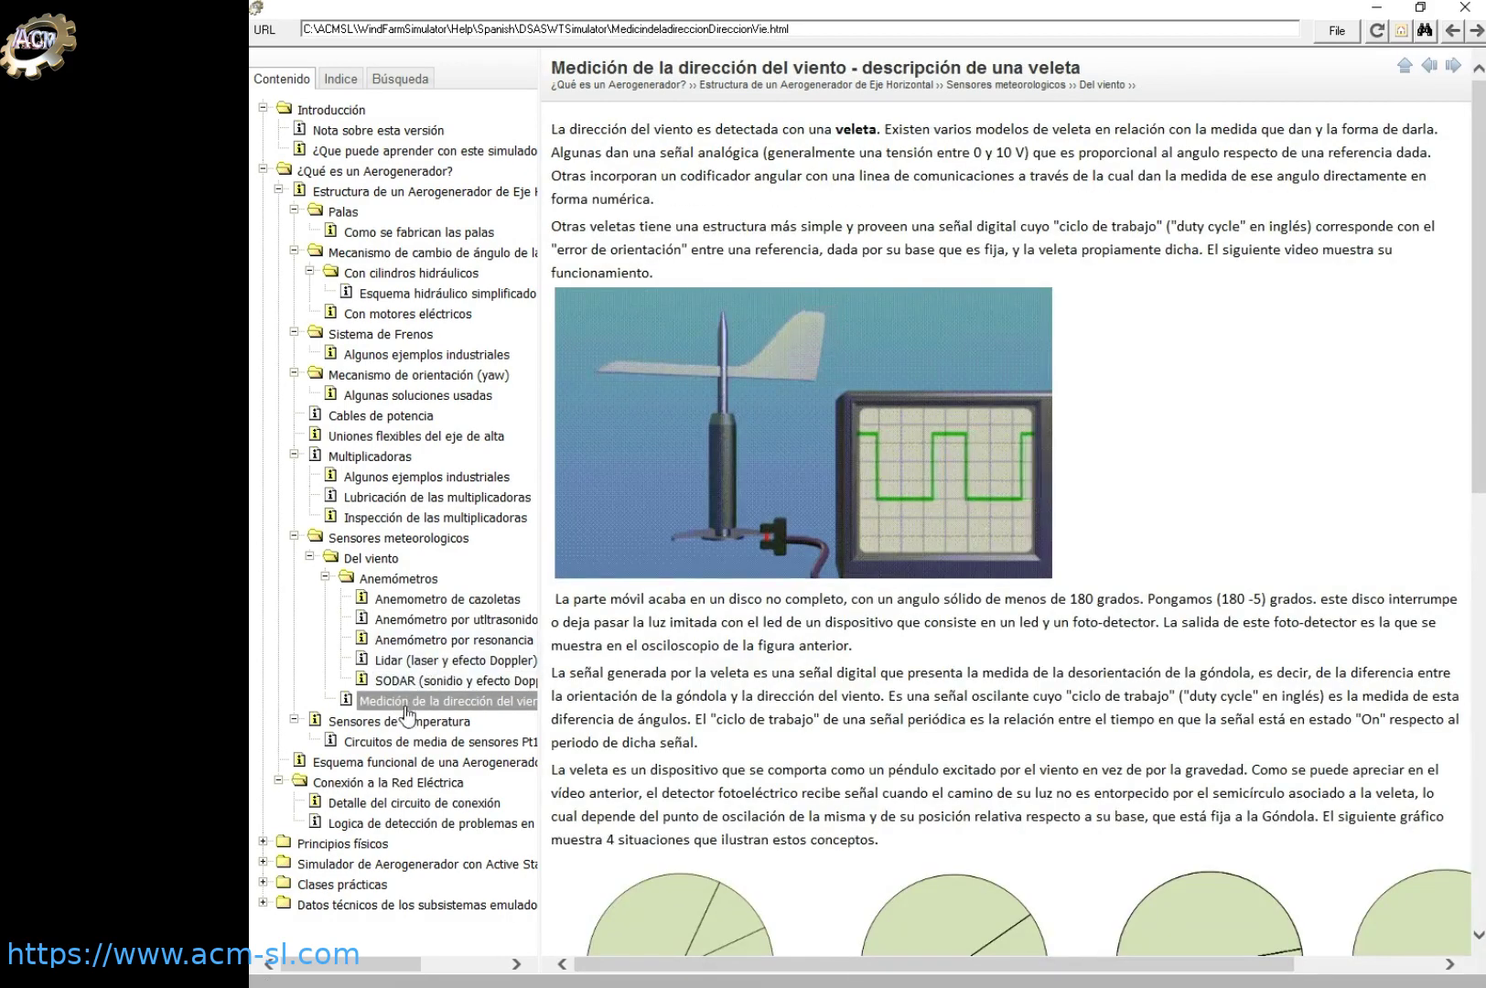
Review the temperature sensor pages, including Pt100 measuring circuits, and the functional diagram of the squirrel-cage turbine
click(401, 723)
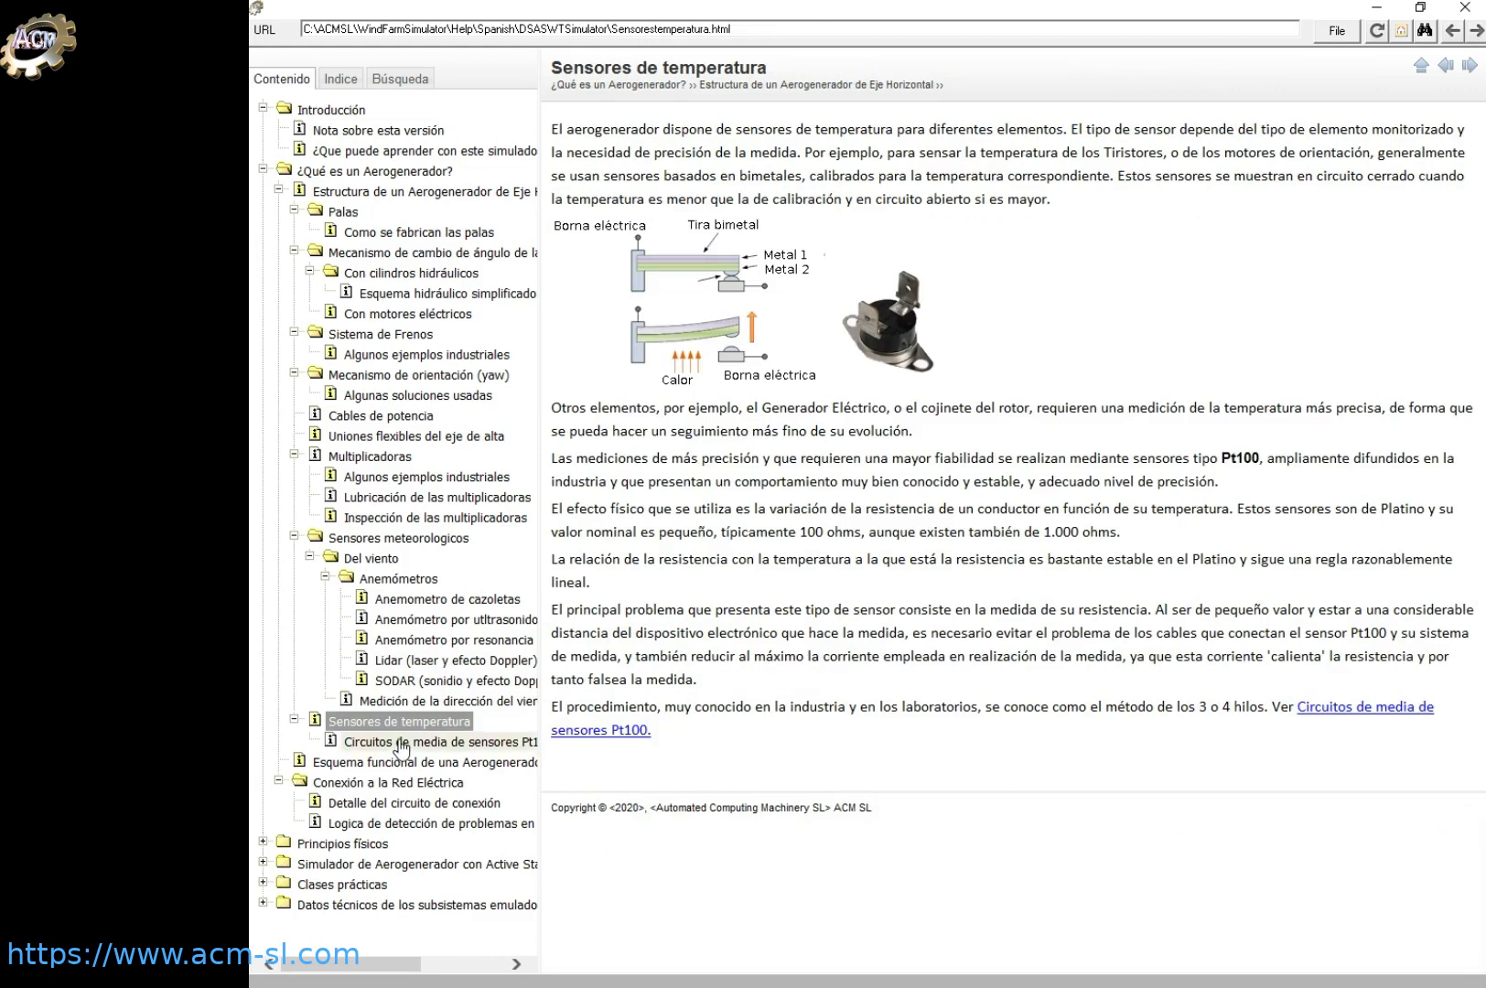
click(400, 743)
click(390, 765)
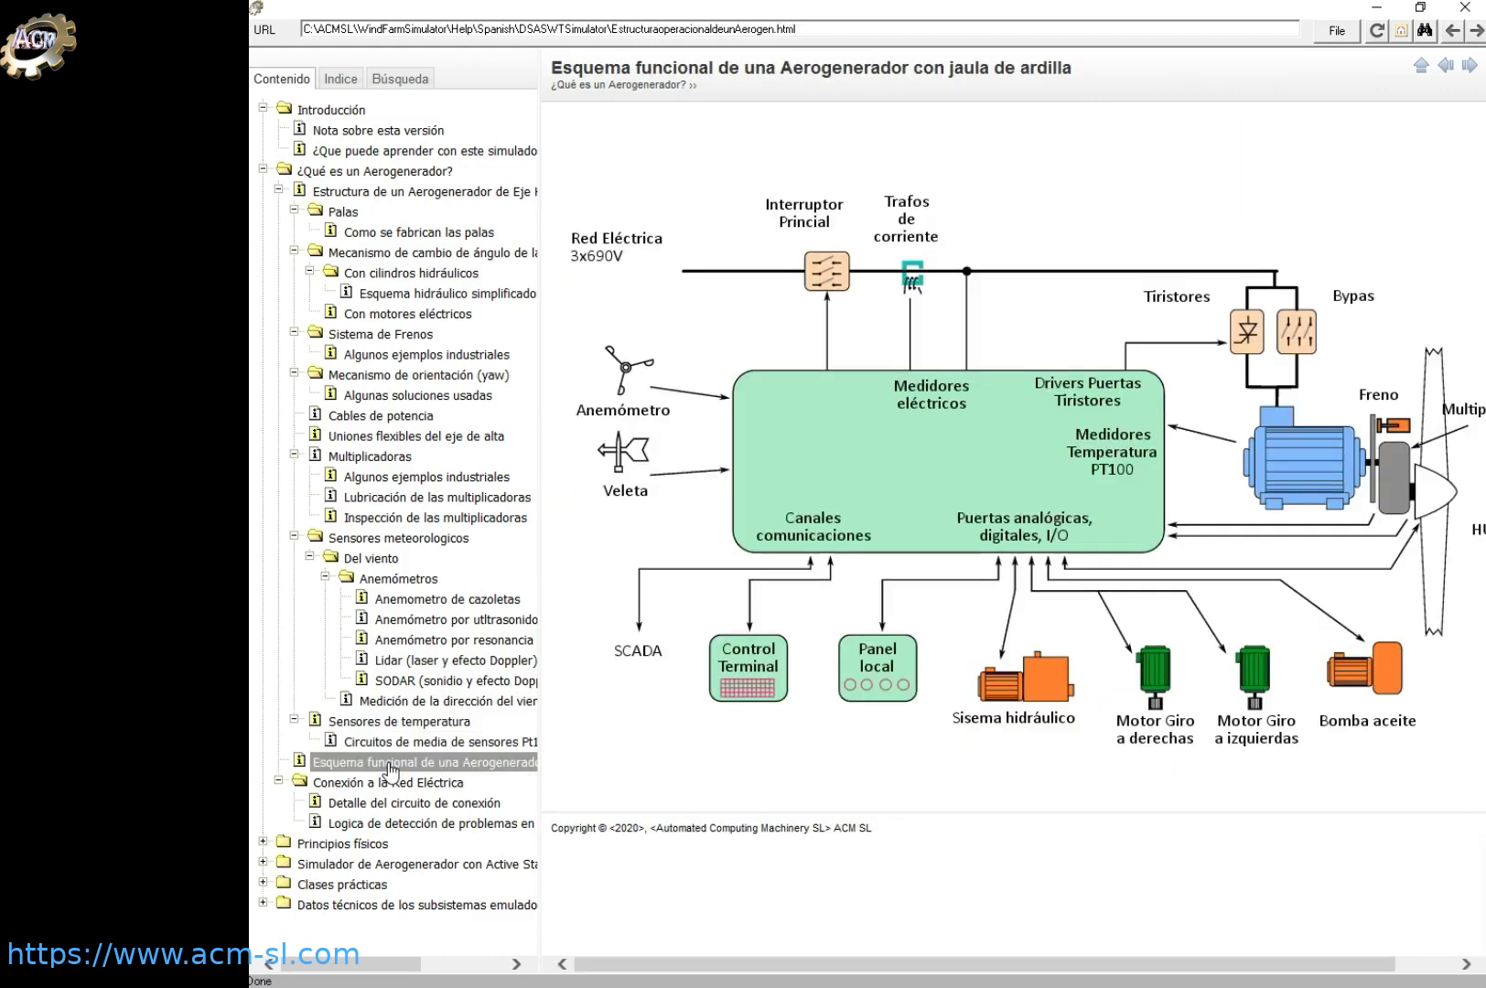
Review the Conexión a la Red Eléctrica pages on the connection circuit and contactor fault logic, and open Principios físicos
click(395, 785)
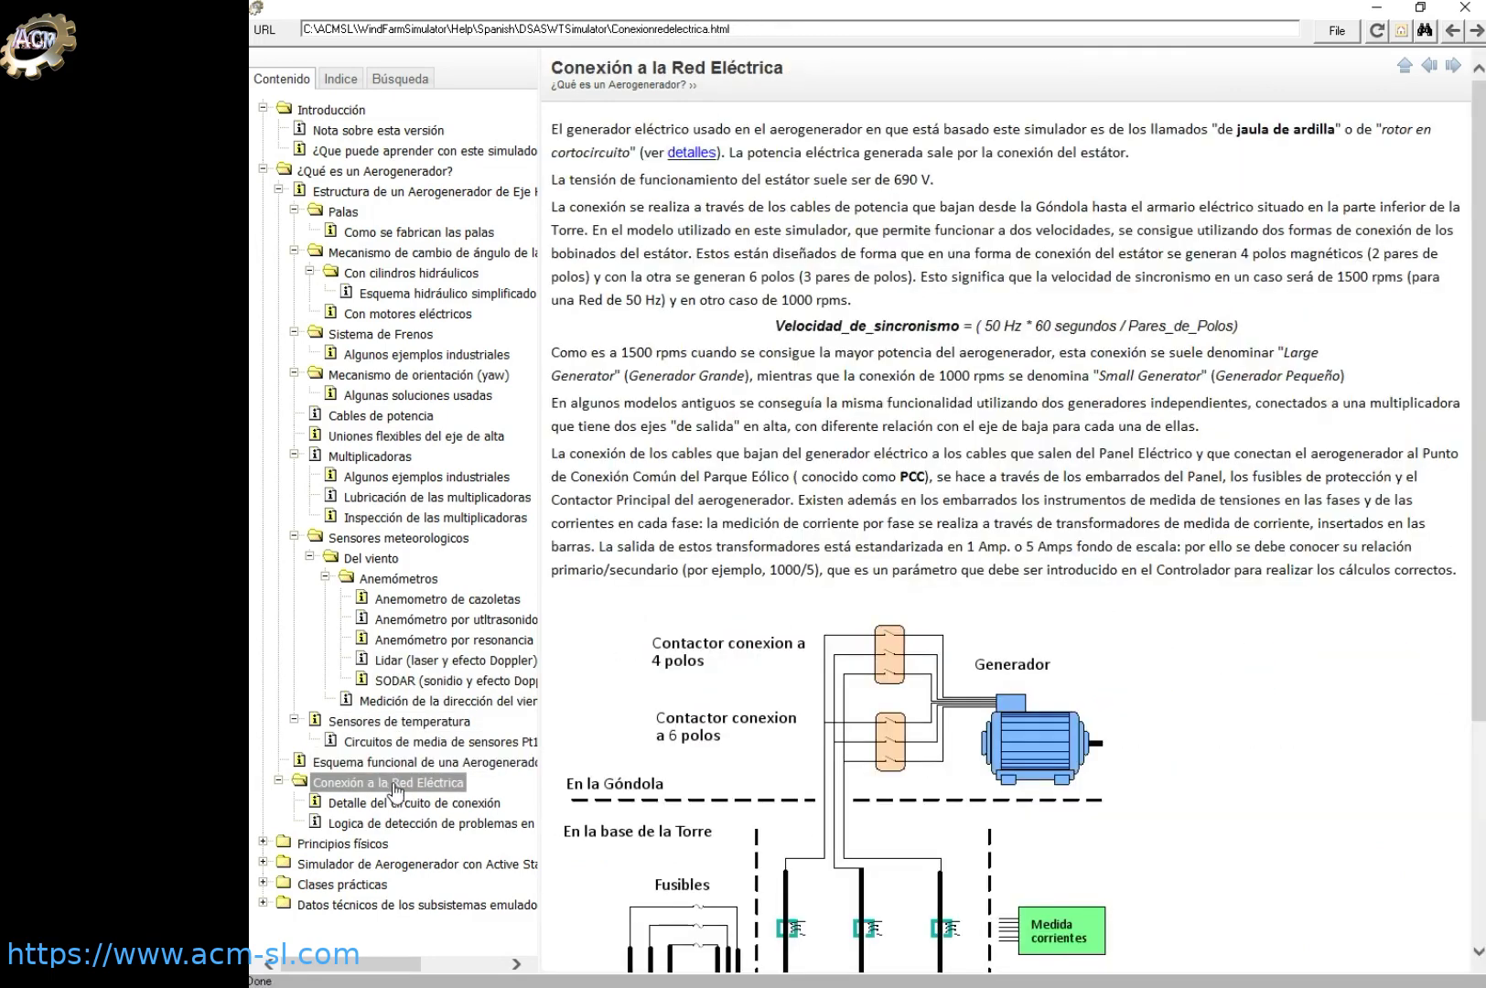
click(397, 806)
click(412, 827)
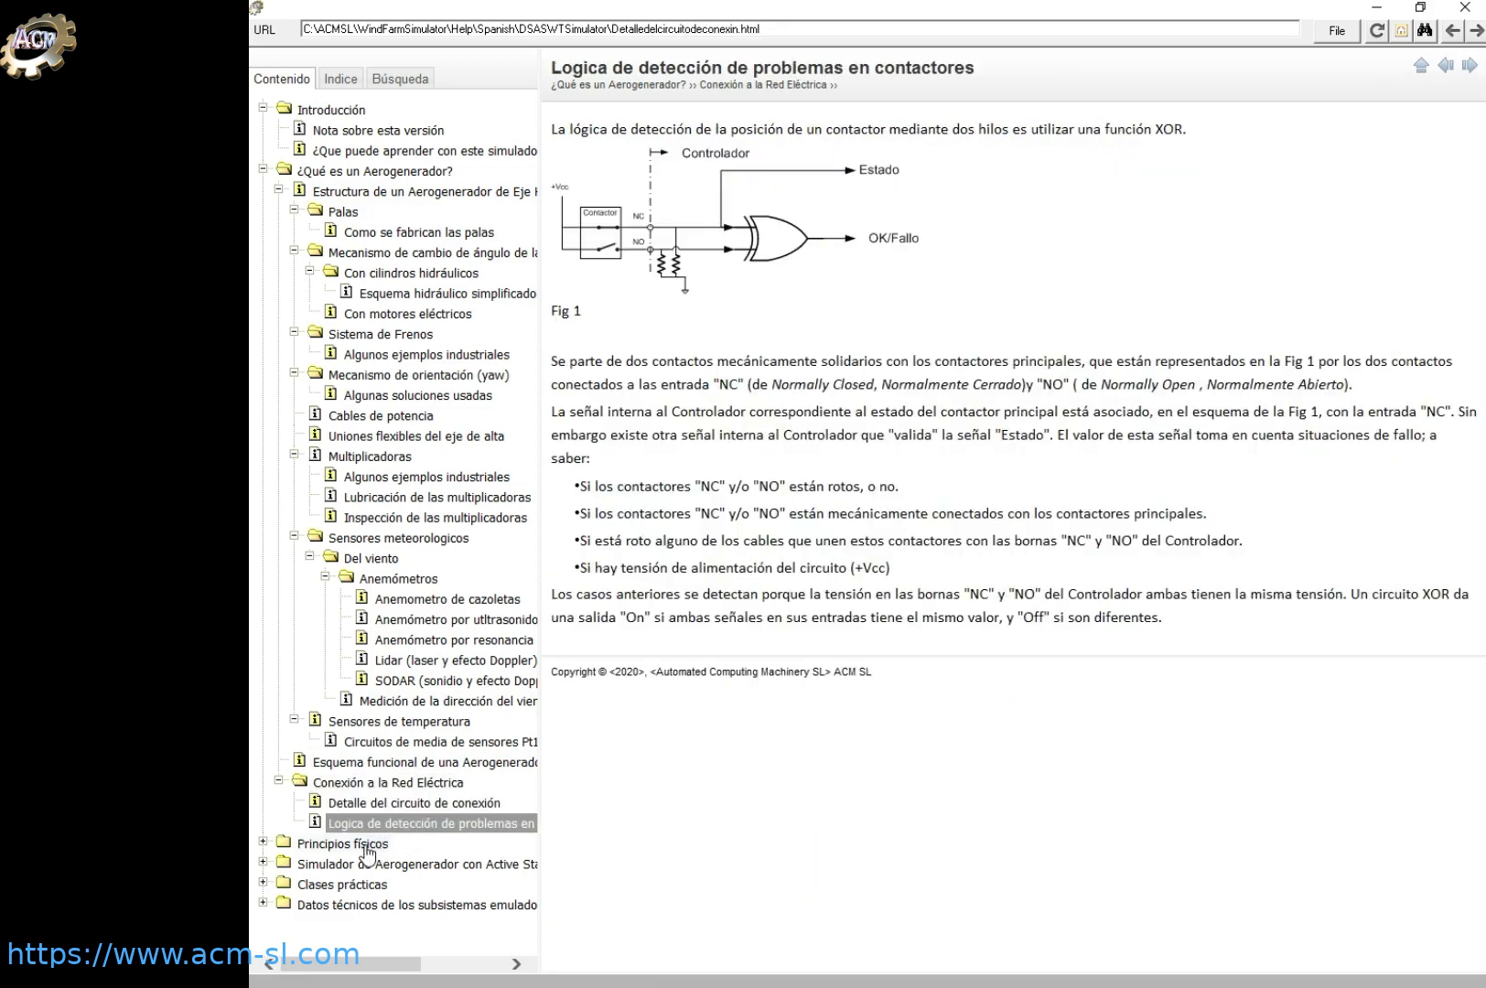
click(367, 847)
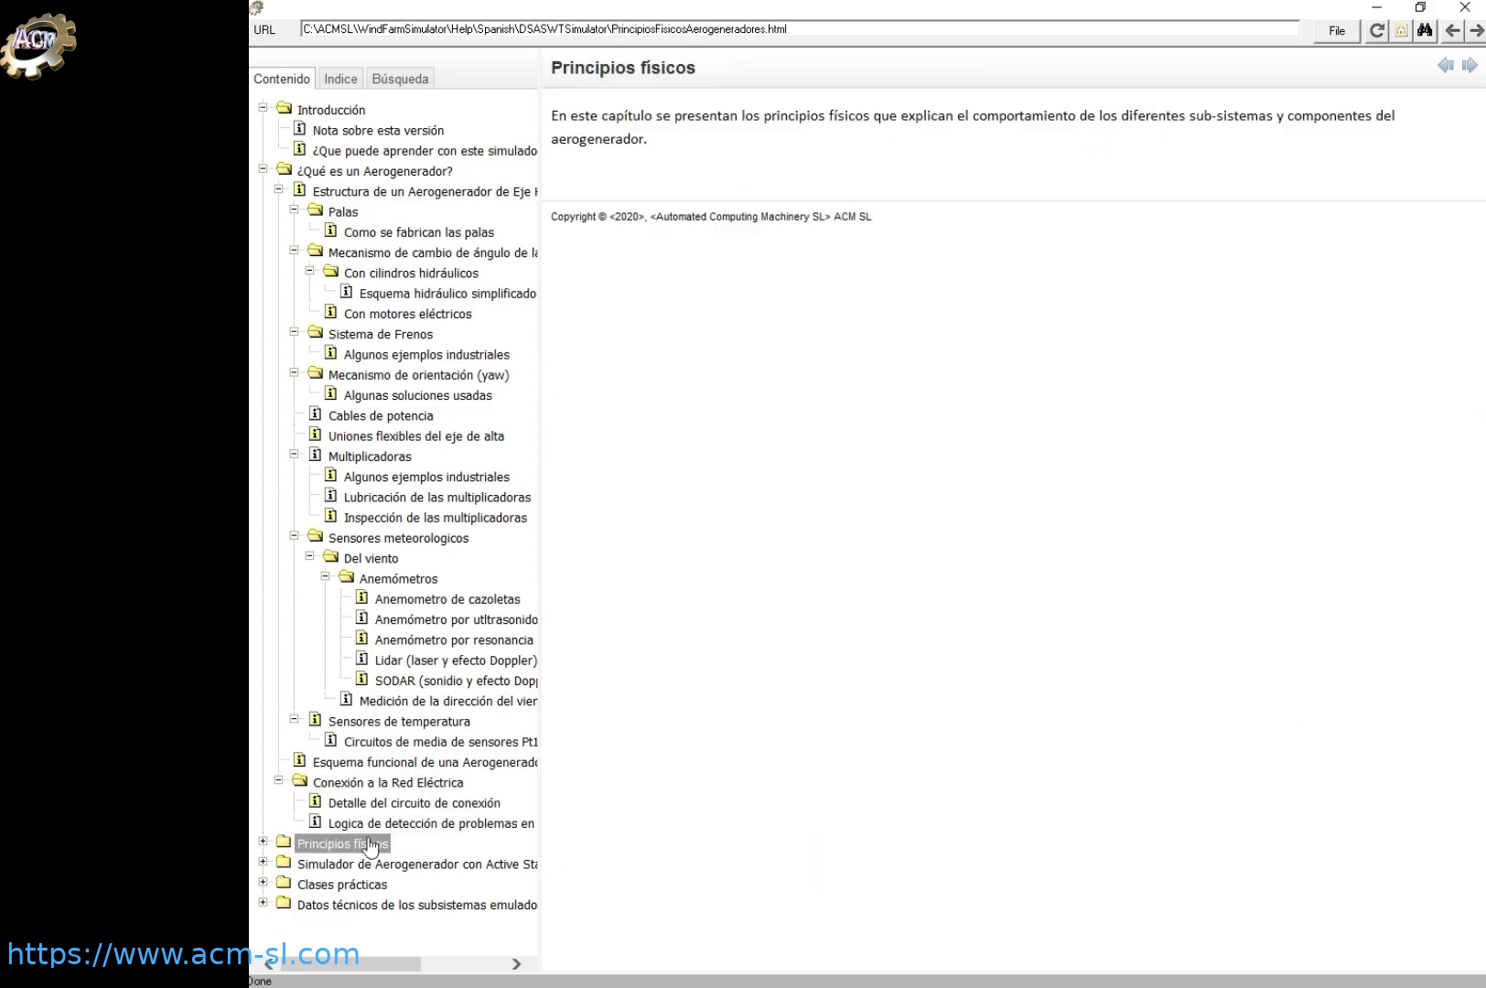
Review the Principios físicos pages on why the blades turn, Pitch Activo control and stalling, collapsing the ¿Qué es un Aerogenerador? chapter
click(263, 842)
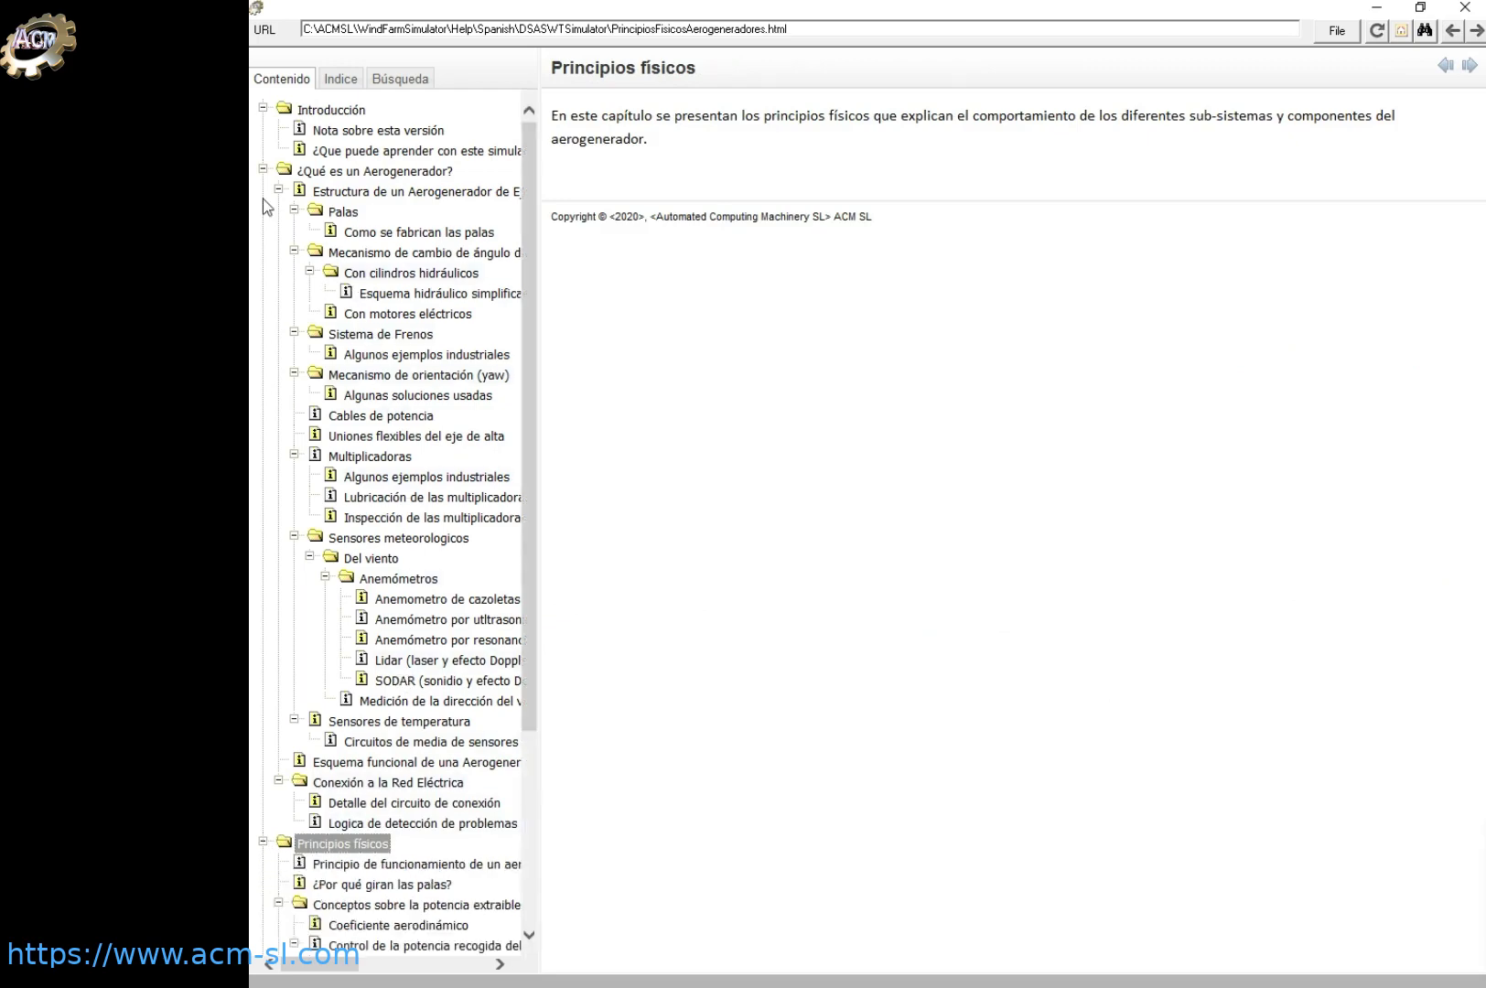
click(263, 169)
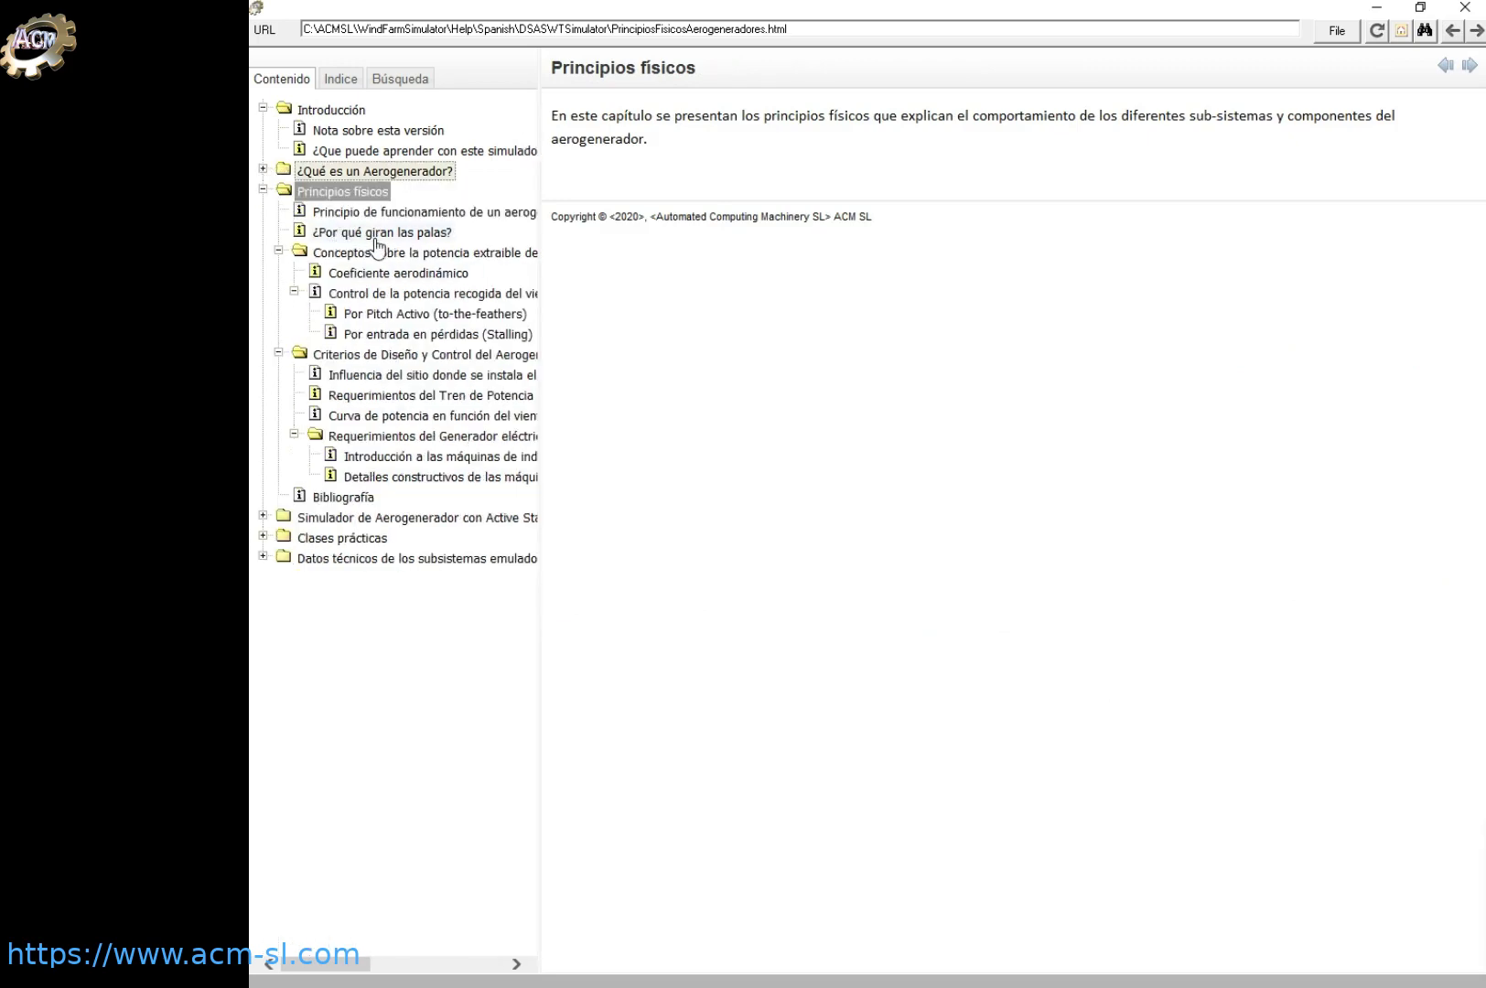
click(376, 234)
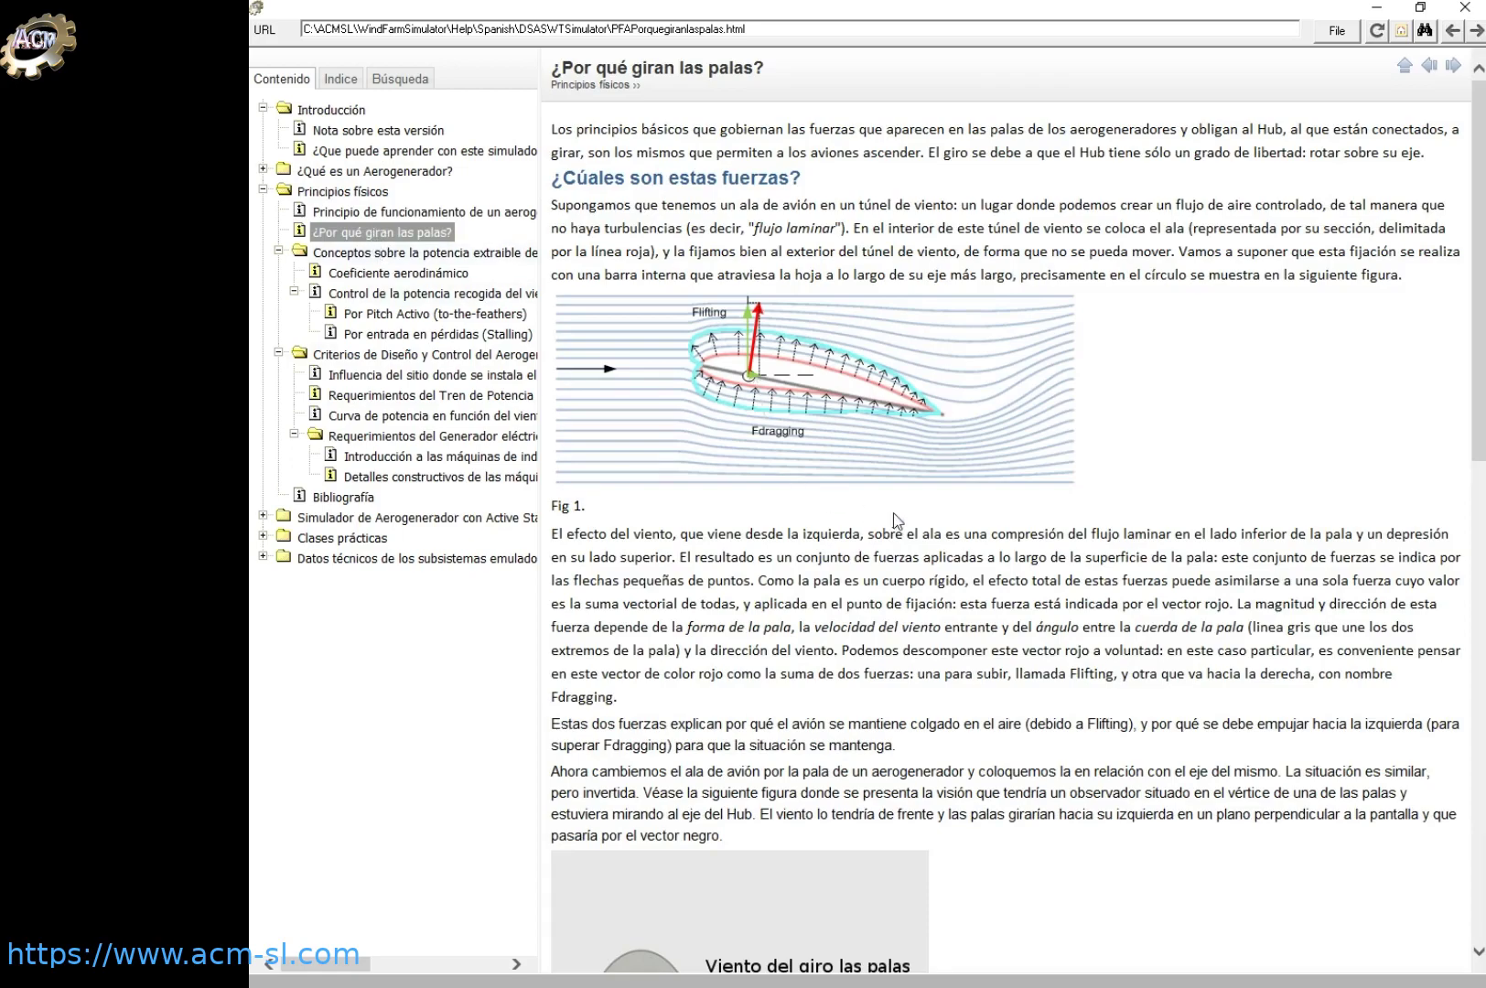
scroll(1171, 526, down, 10)
scroll(1170, 531, up, 10)
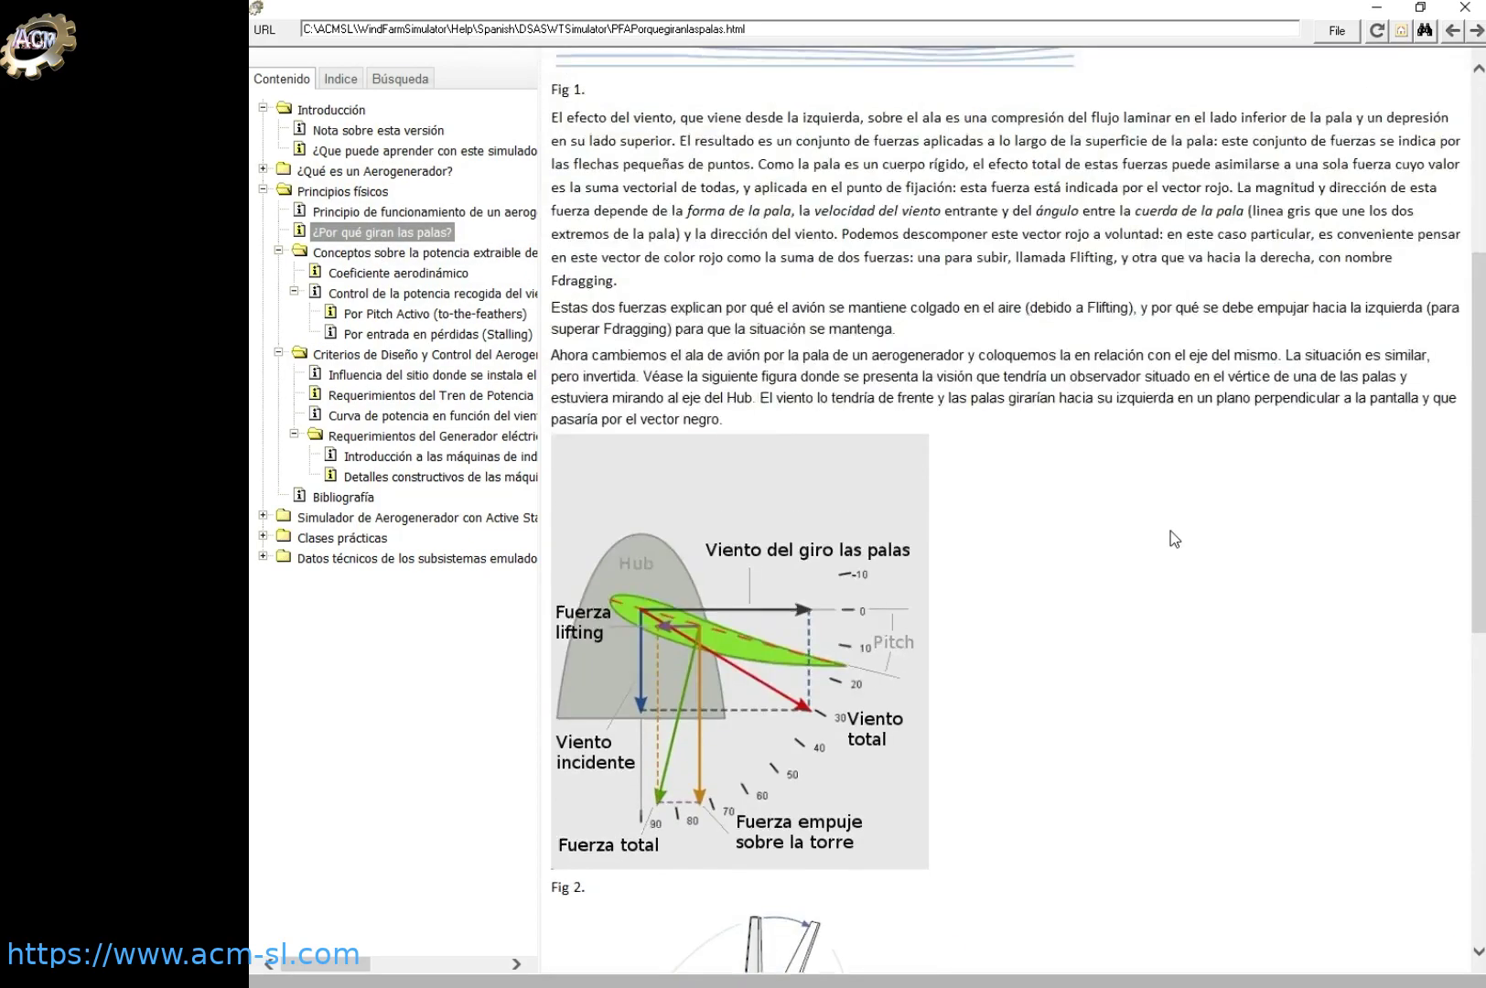
click(363, 316)
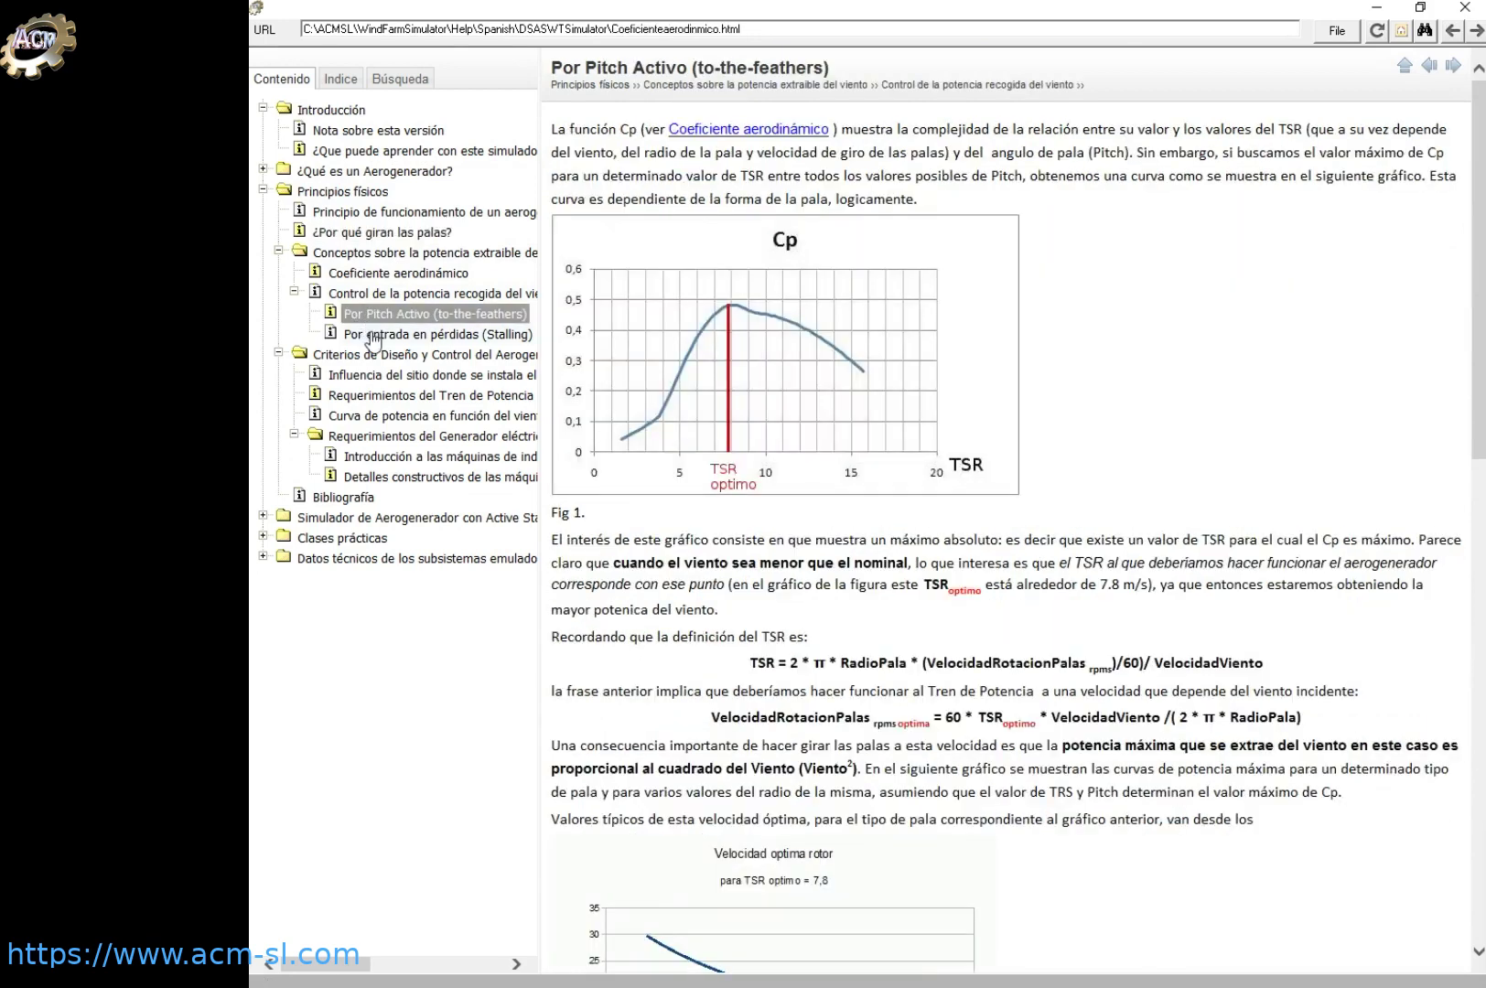
click(373, 336)
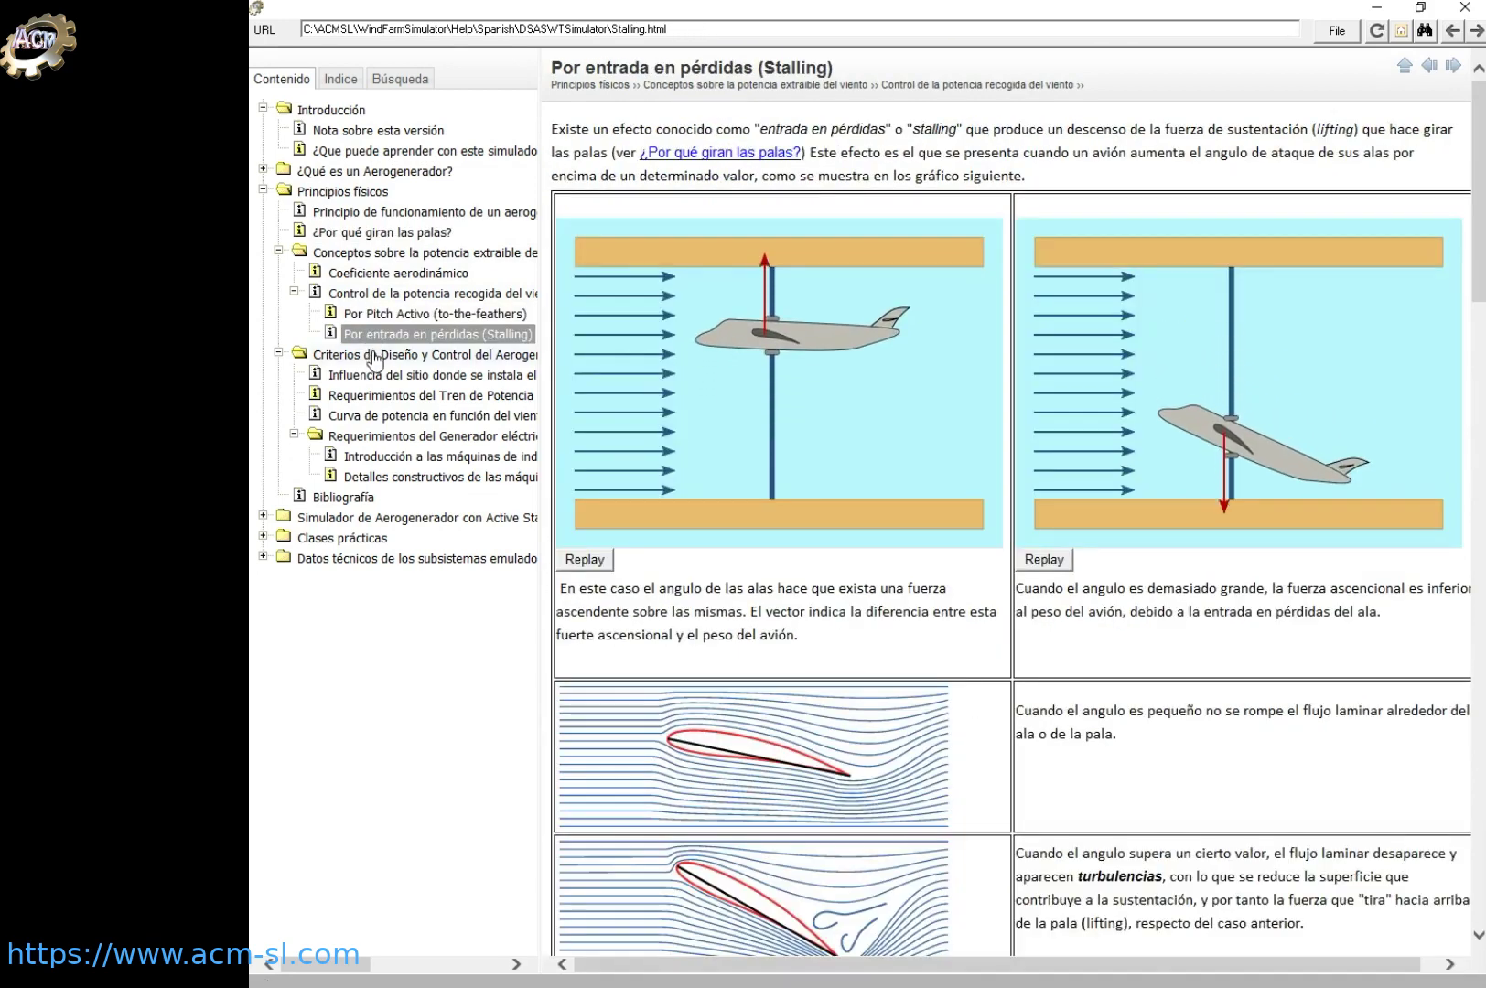
Review the Criterios de Diseño y Control pages, covering site influence, drive train requirements, power curve and induction machines
click(374, 357)
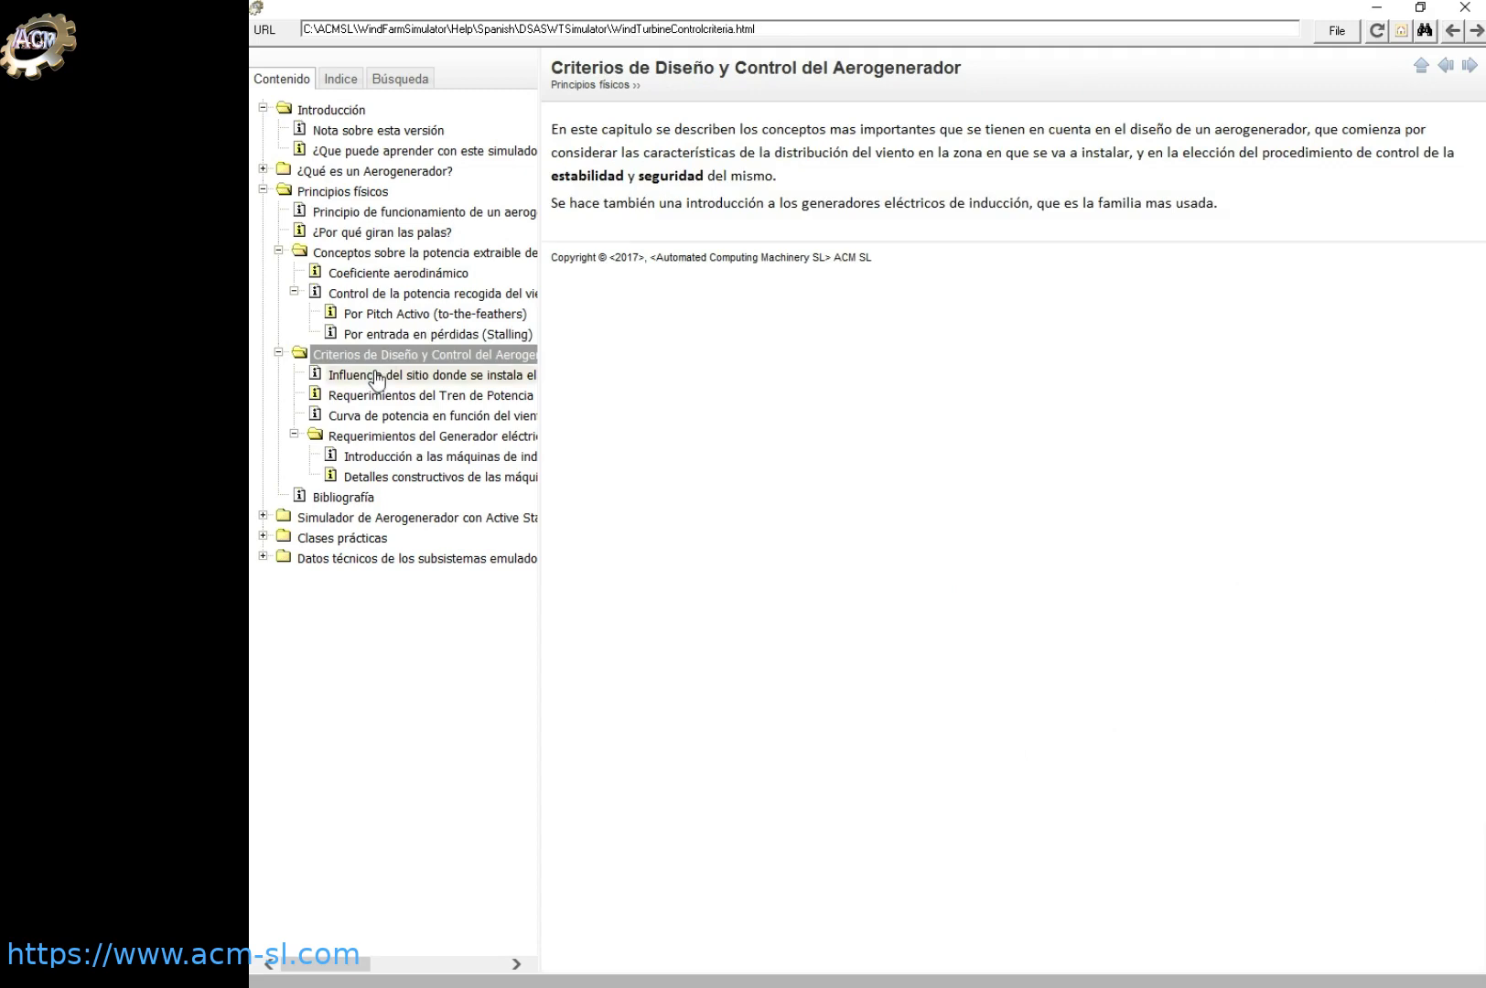
click(376, 377)
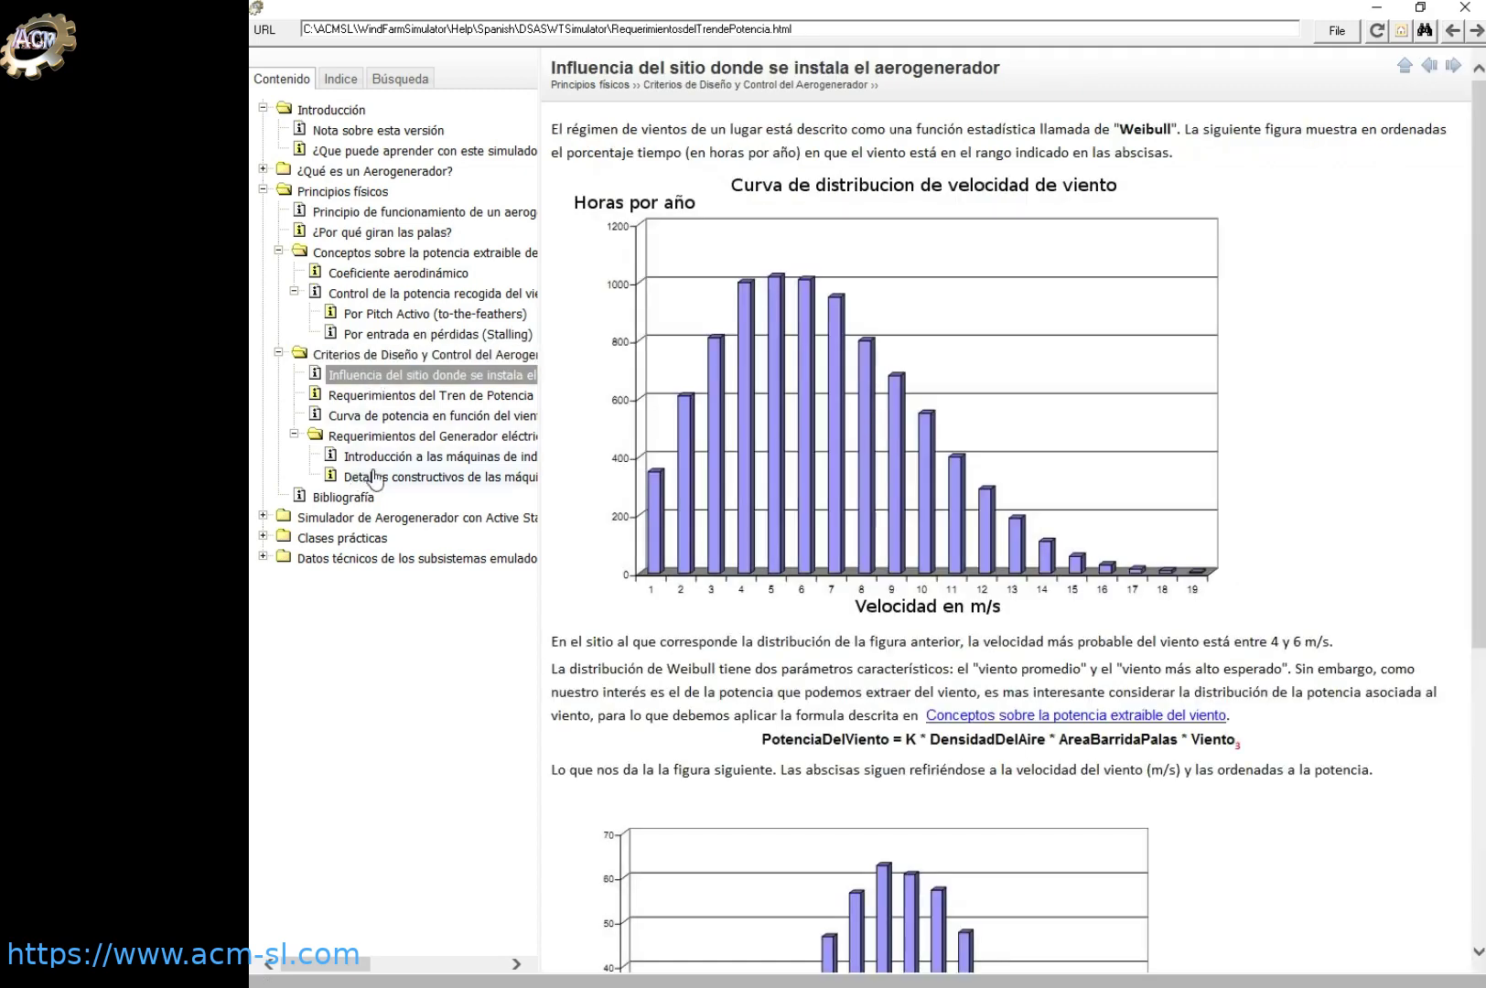
click(397, 399)
click(389, 420)
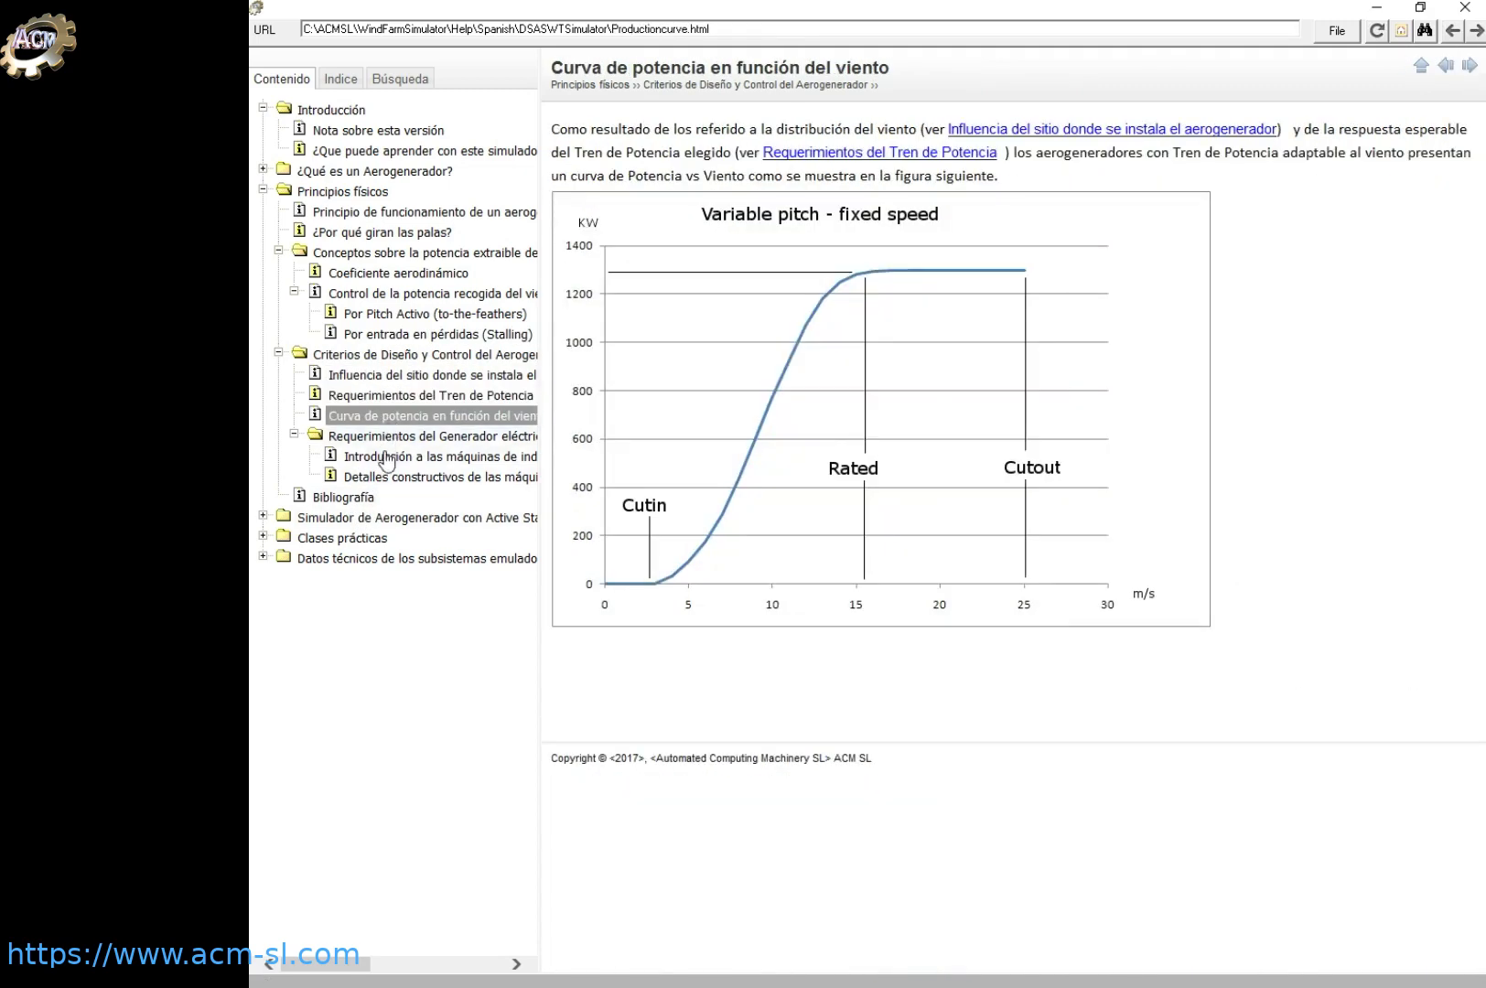
click(387, 458)
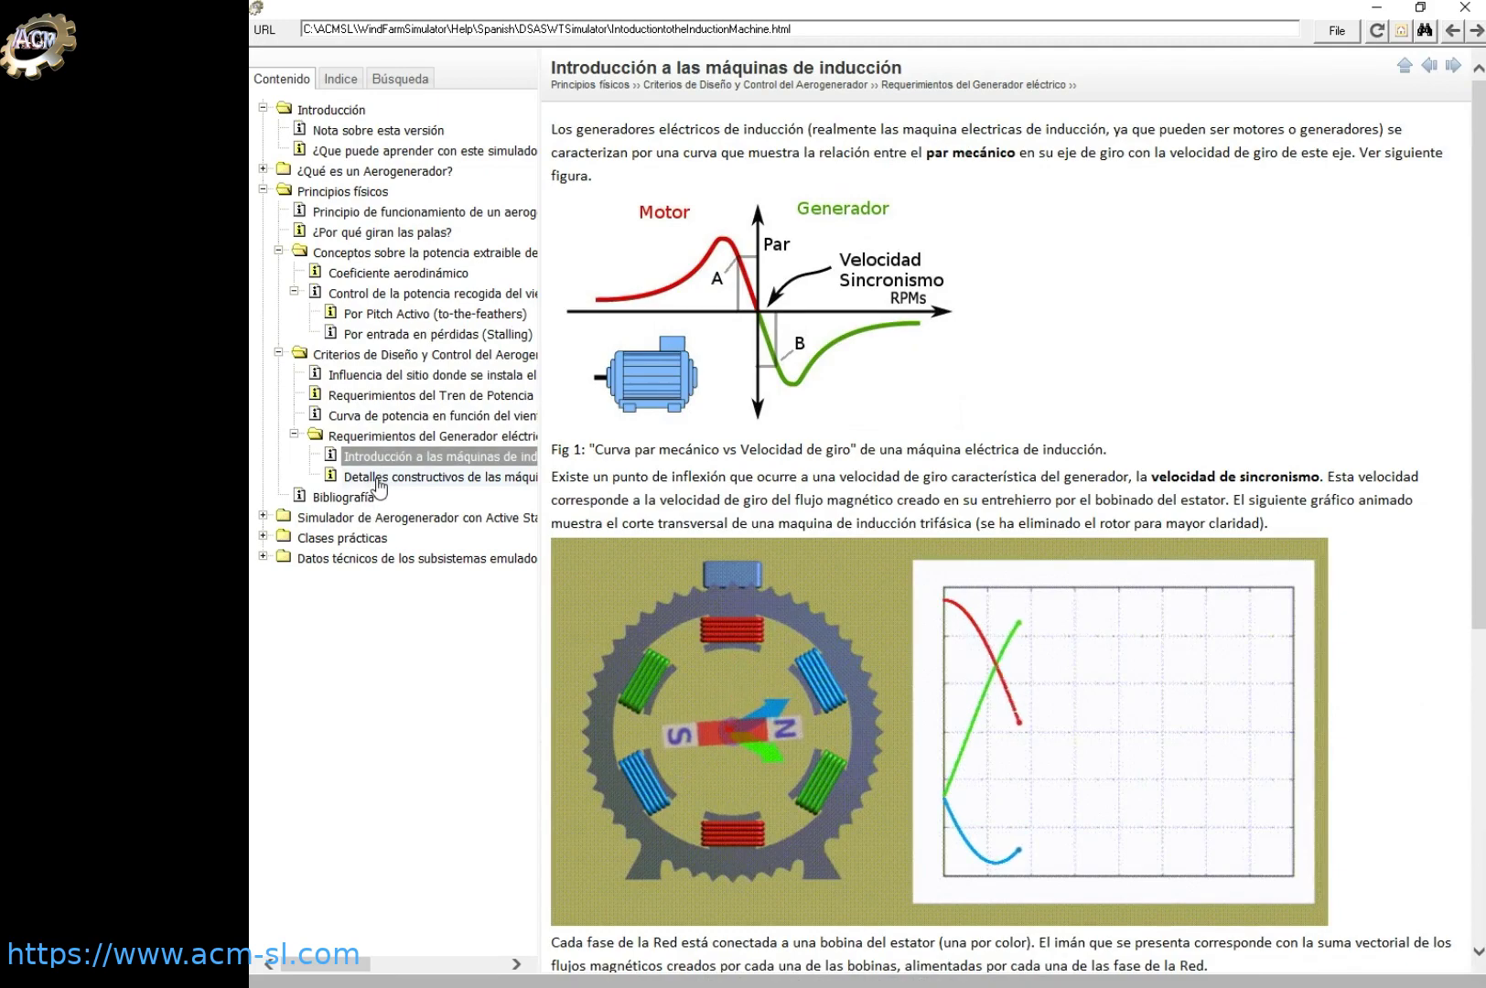
click(382, 479)
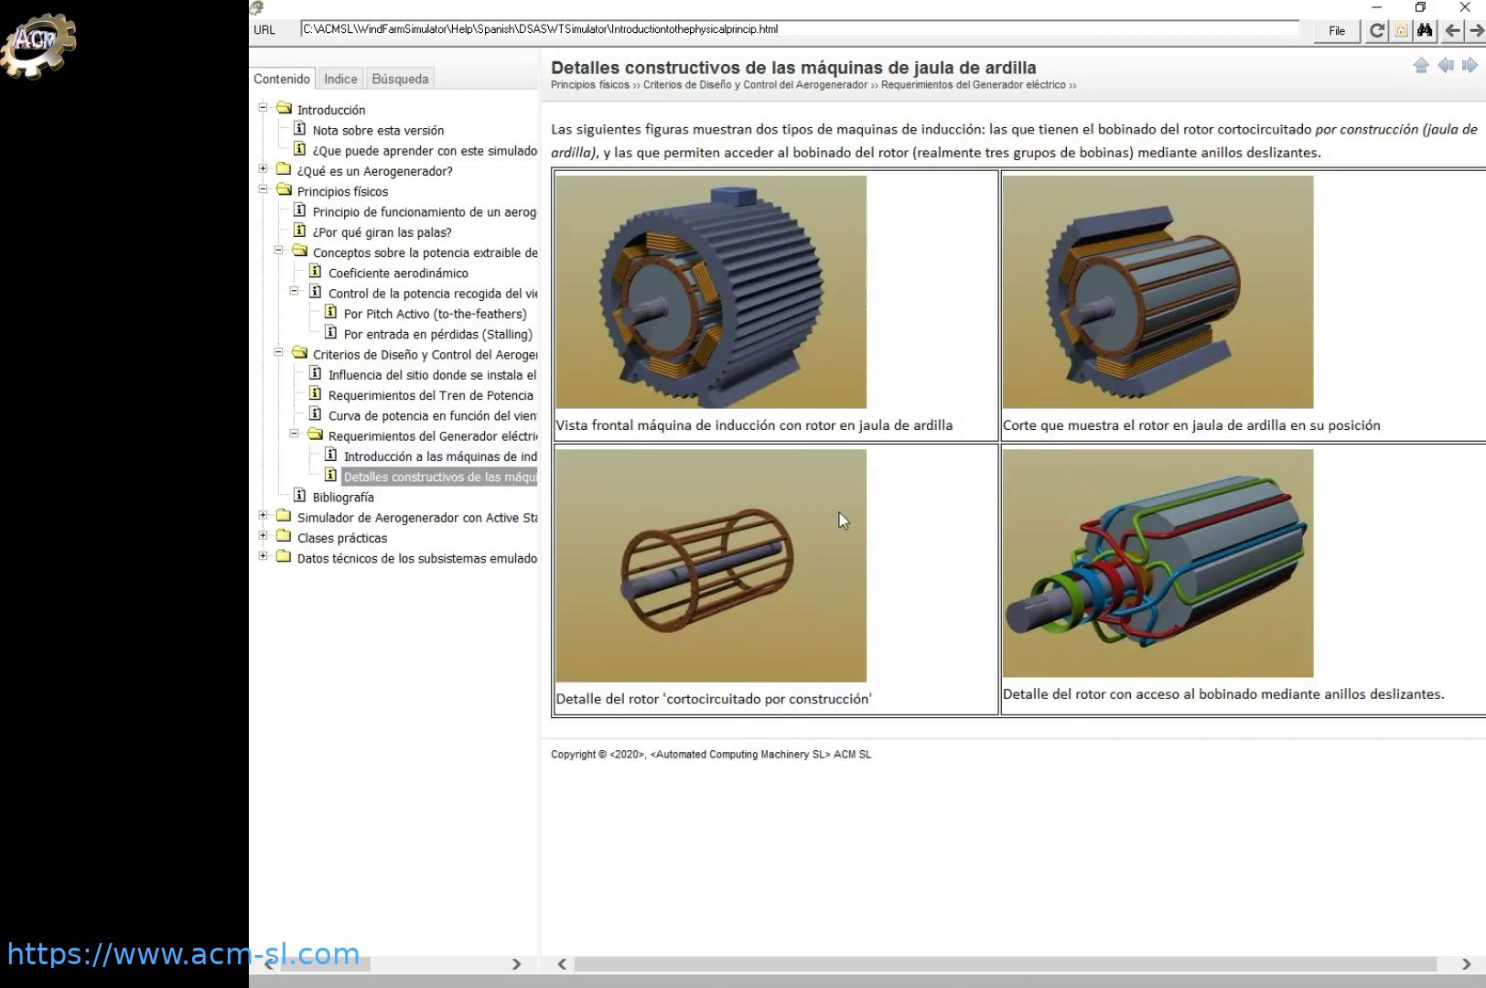
Review the first three Clases prácticas, on entering production with low wind and switching the generator connection between Pequeño and Grande
click(264, 190)
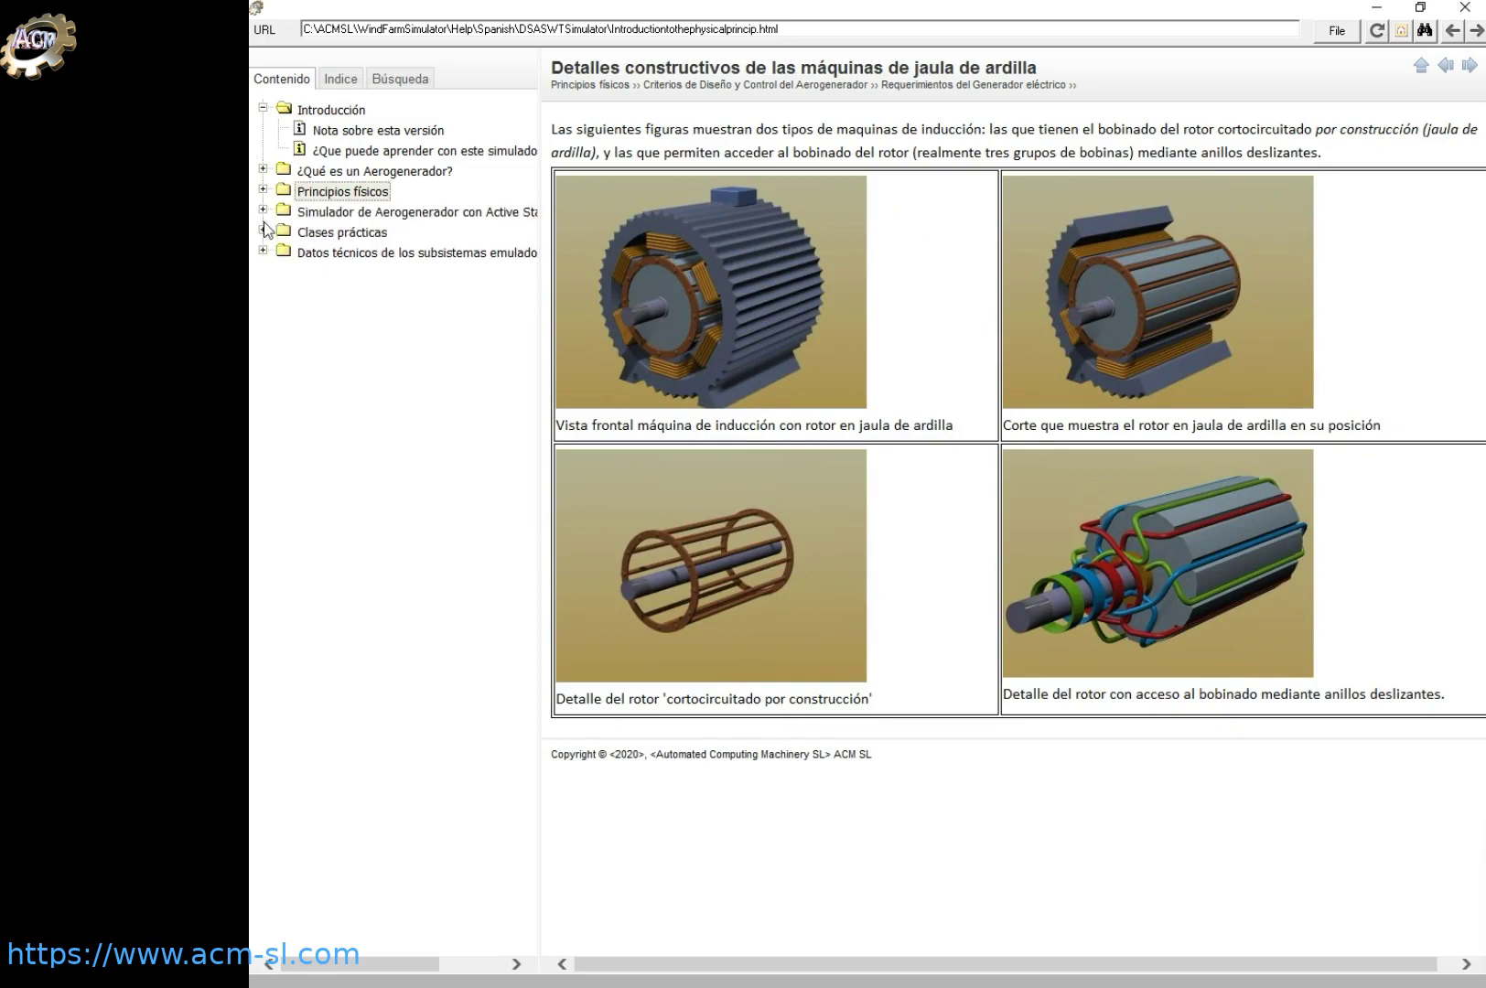
click(263, 231)
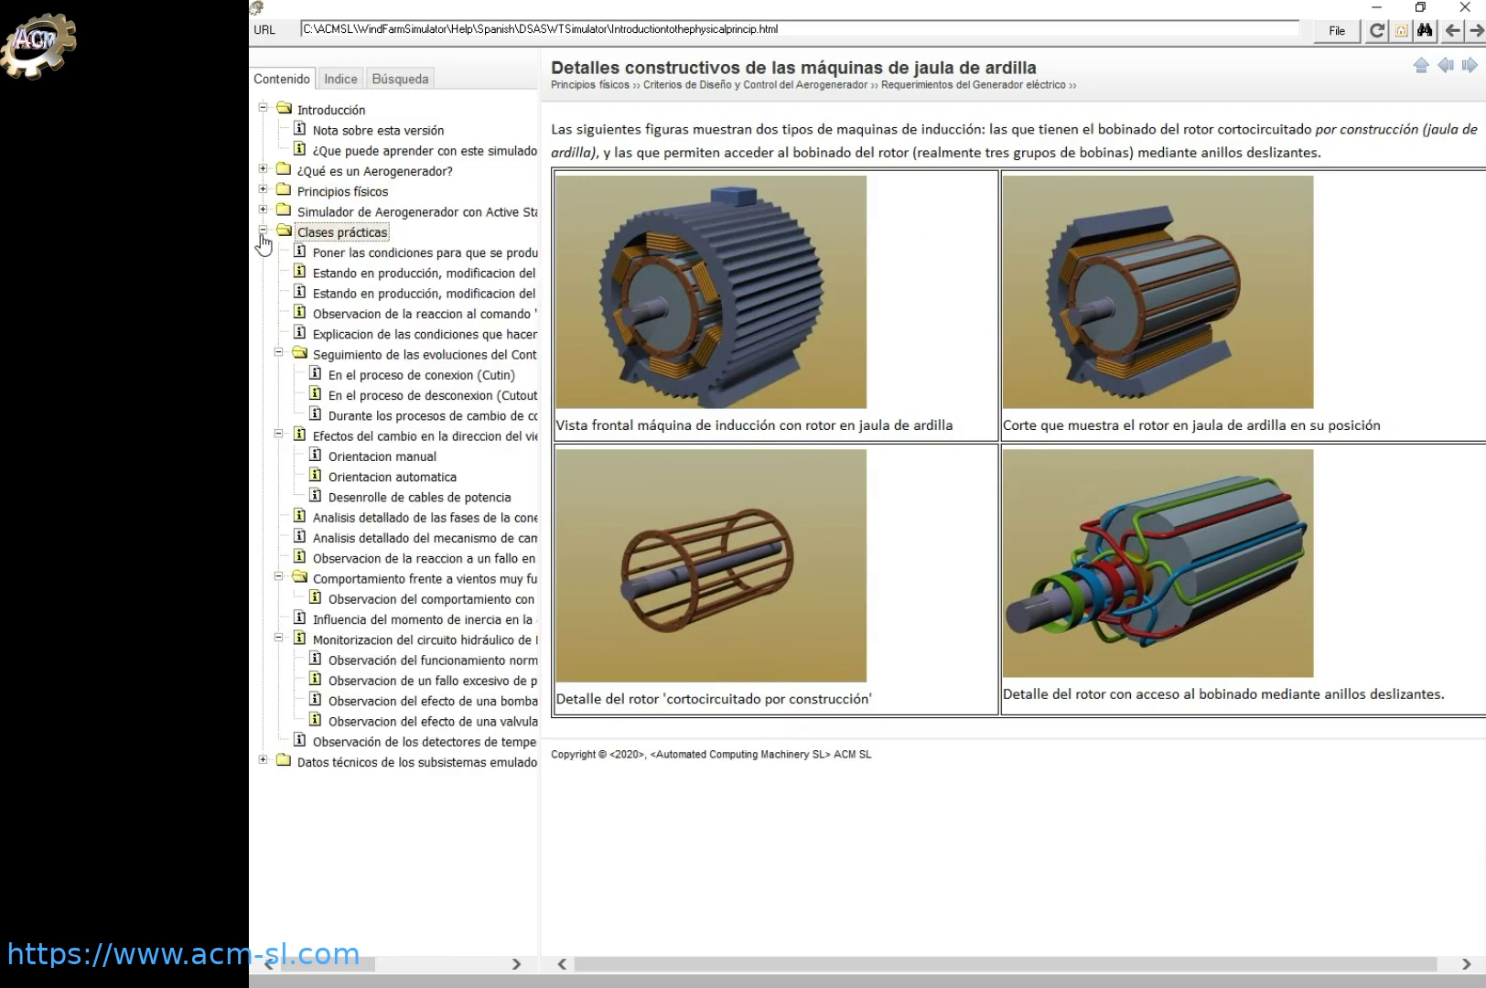
click(353, 255)
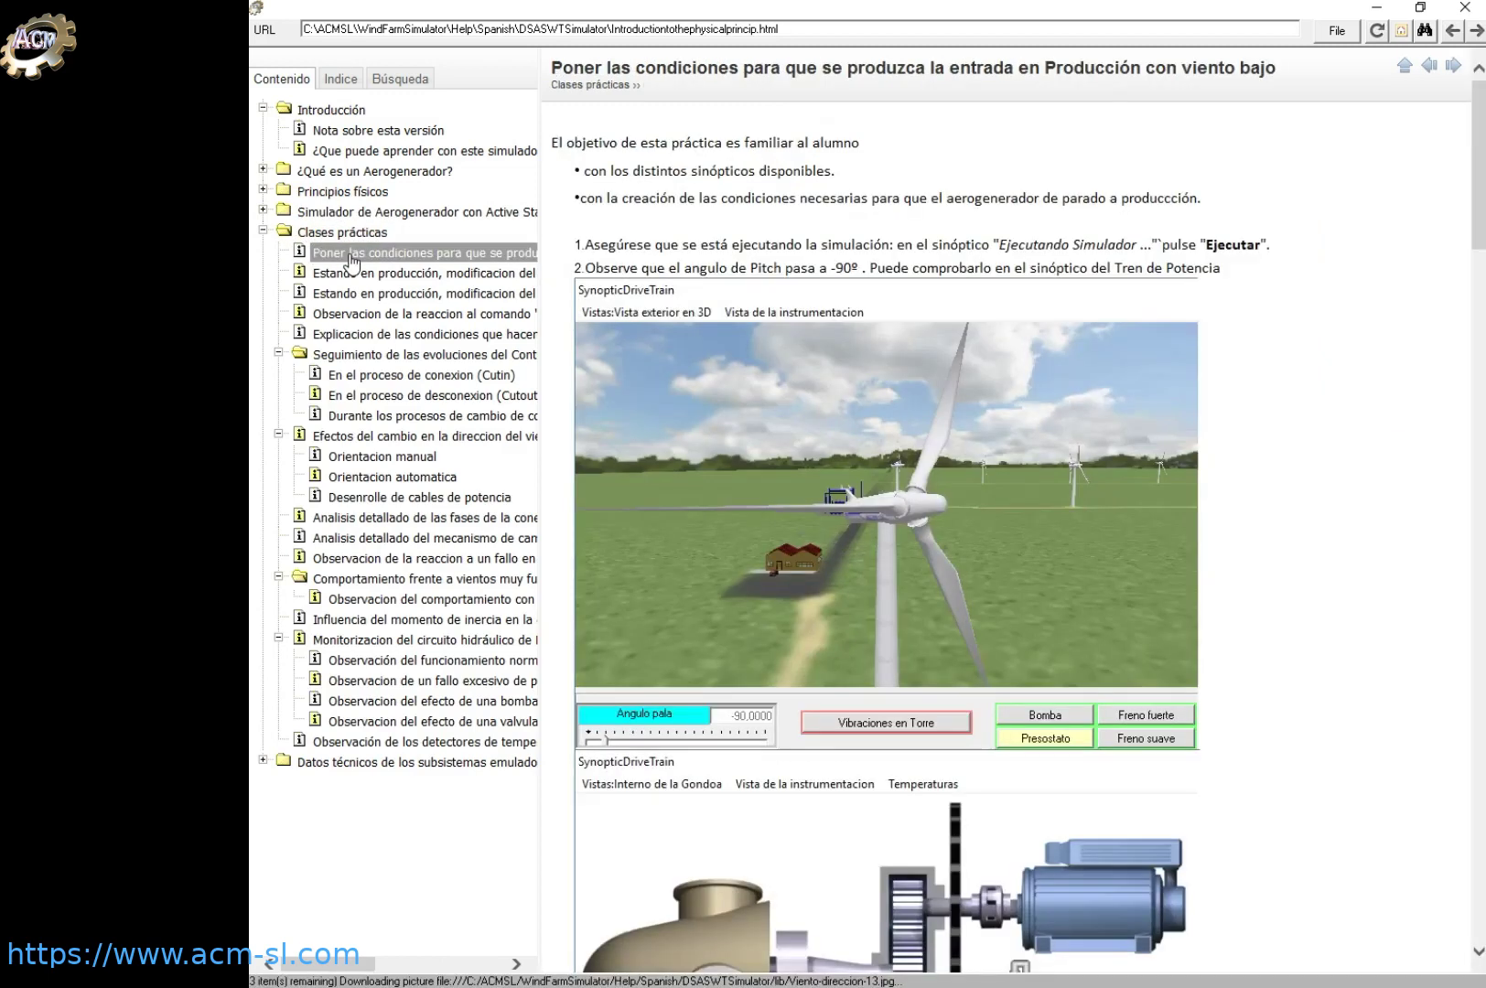
click(353, 275)
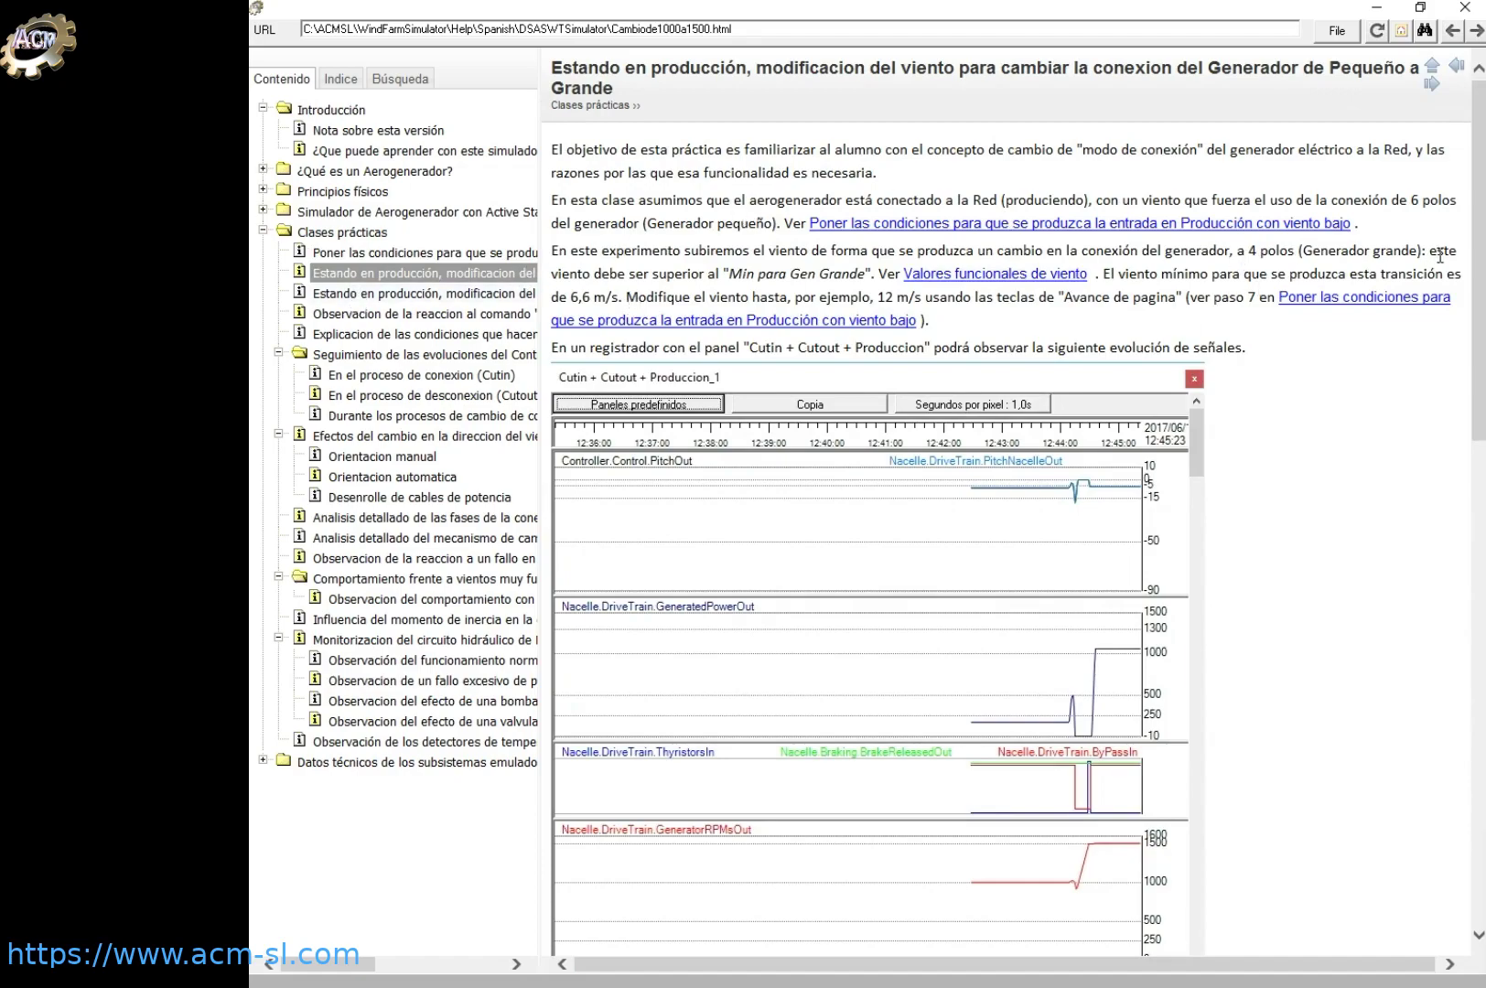
scroll(1475, 281, down, 10)
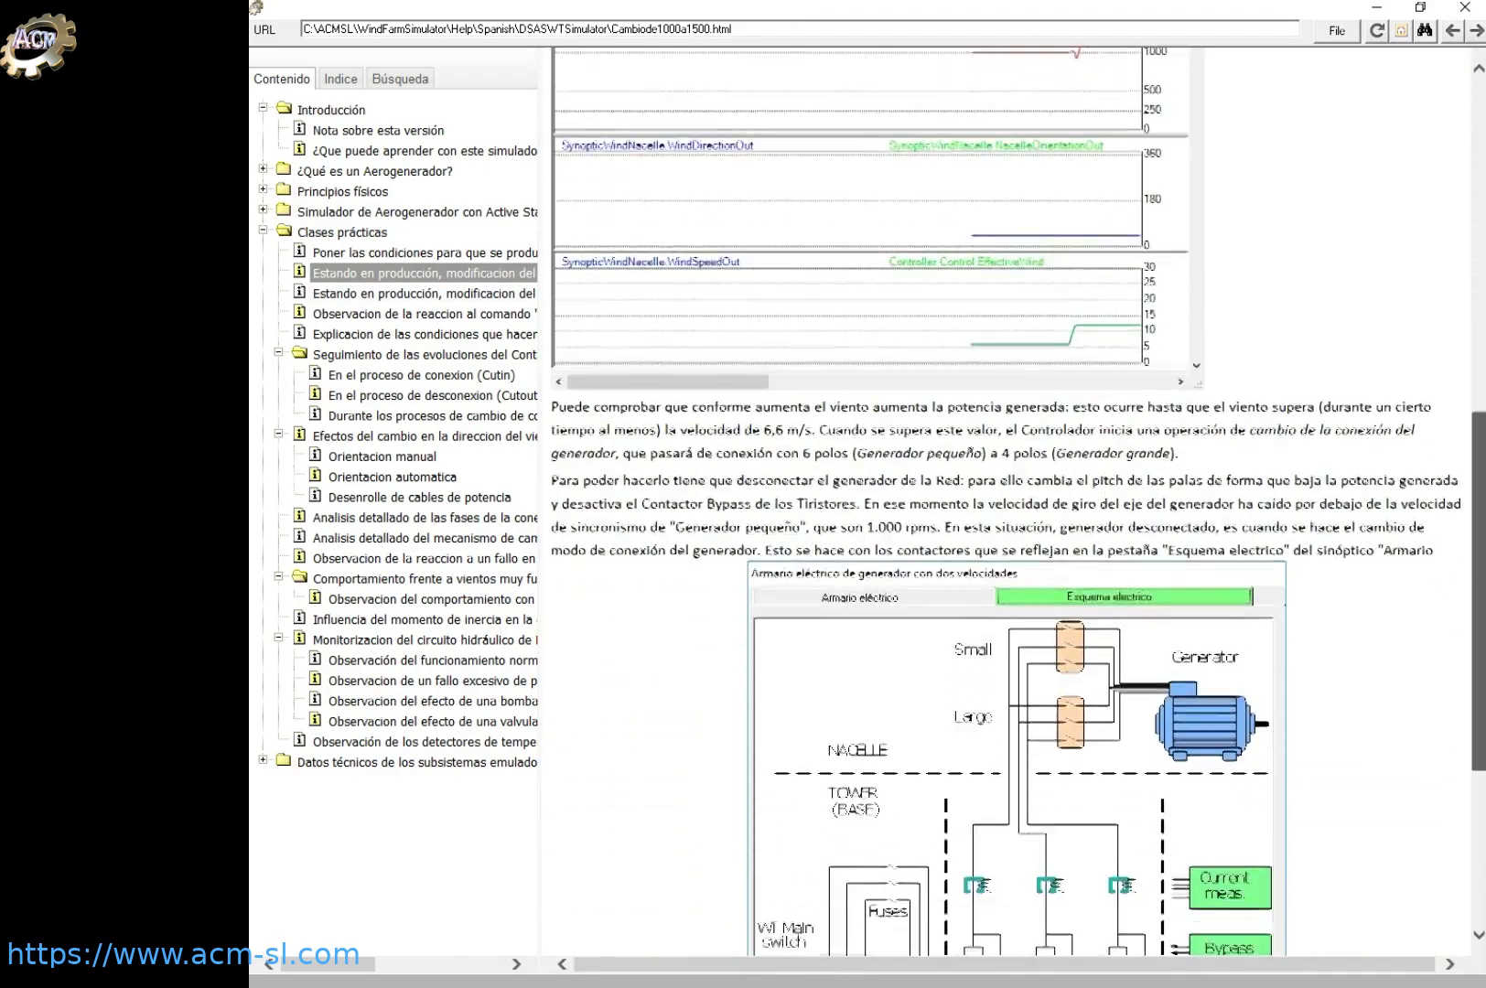
click(412, 294)
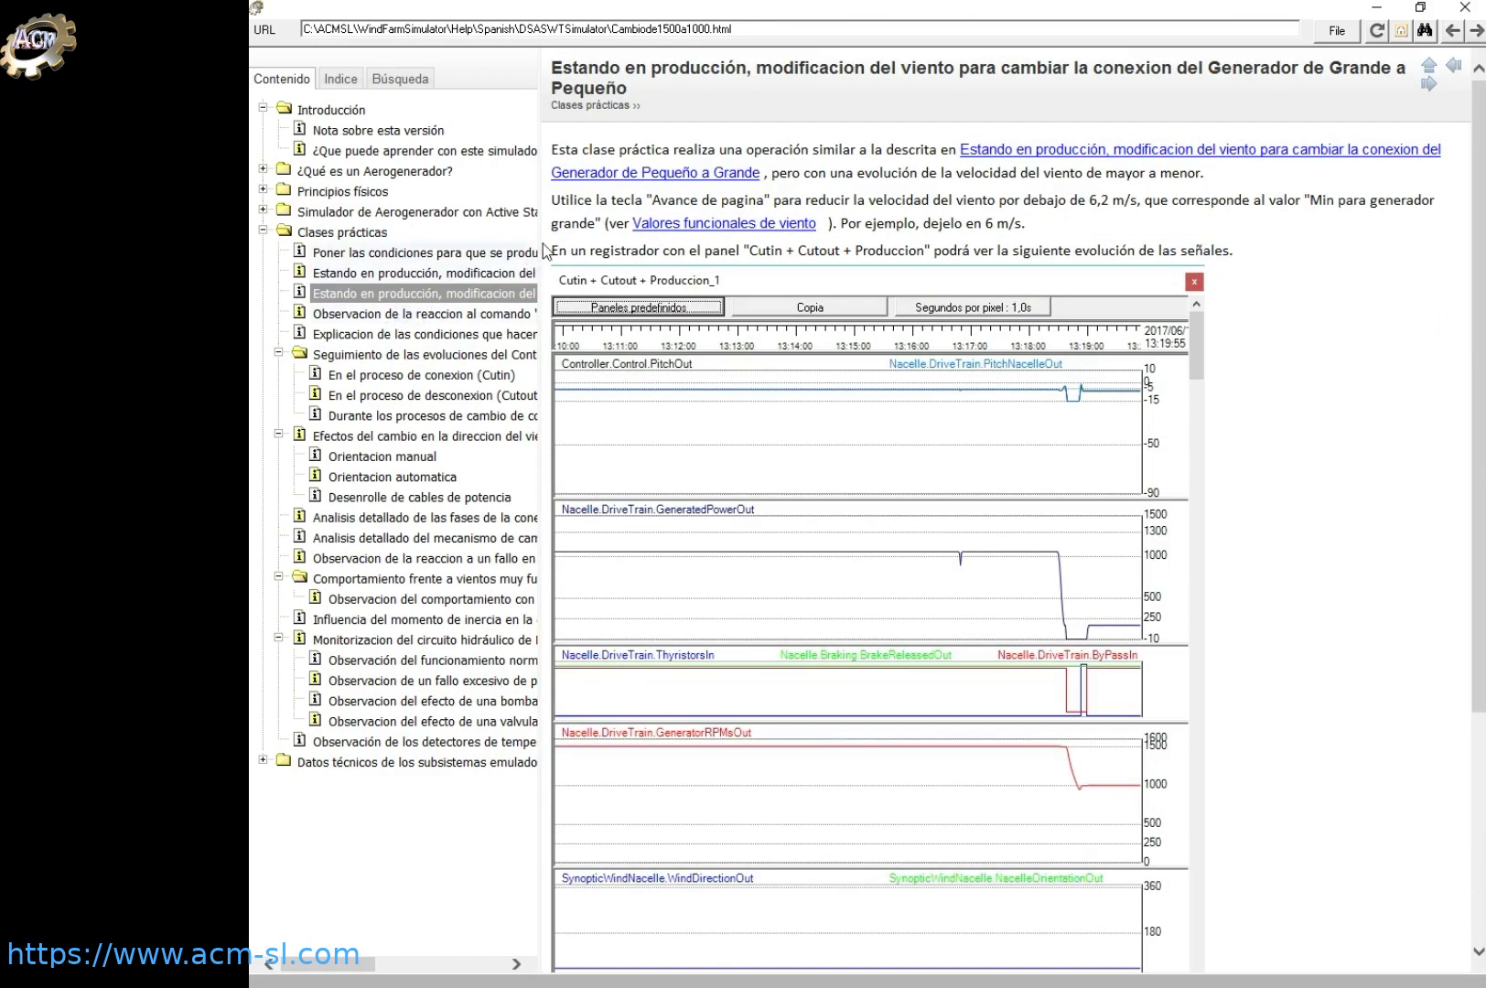
mouse_move(540, 241)
mouse_down()
mouse_move(939, 253)
mouse_move(533, 266)
mouse_up()
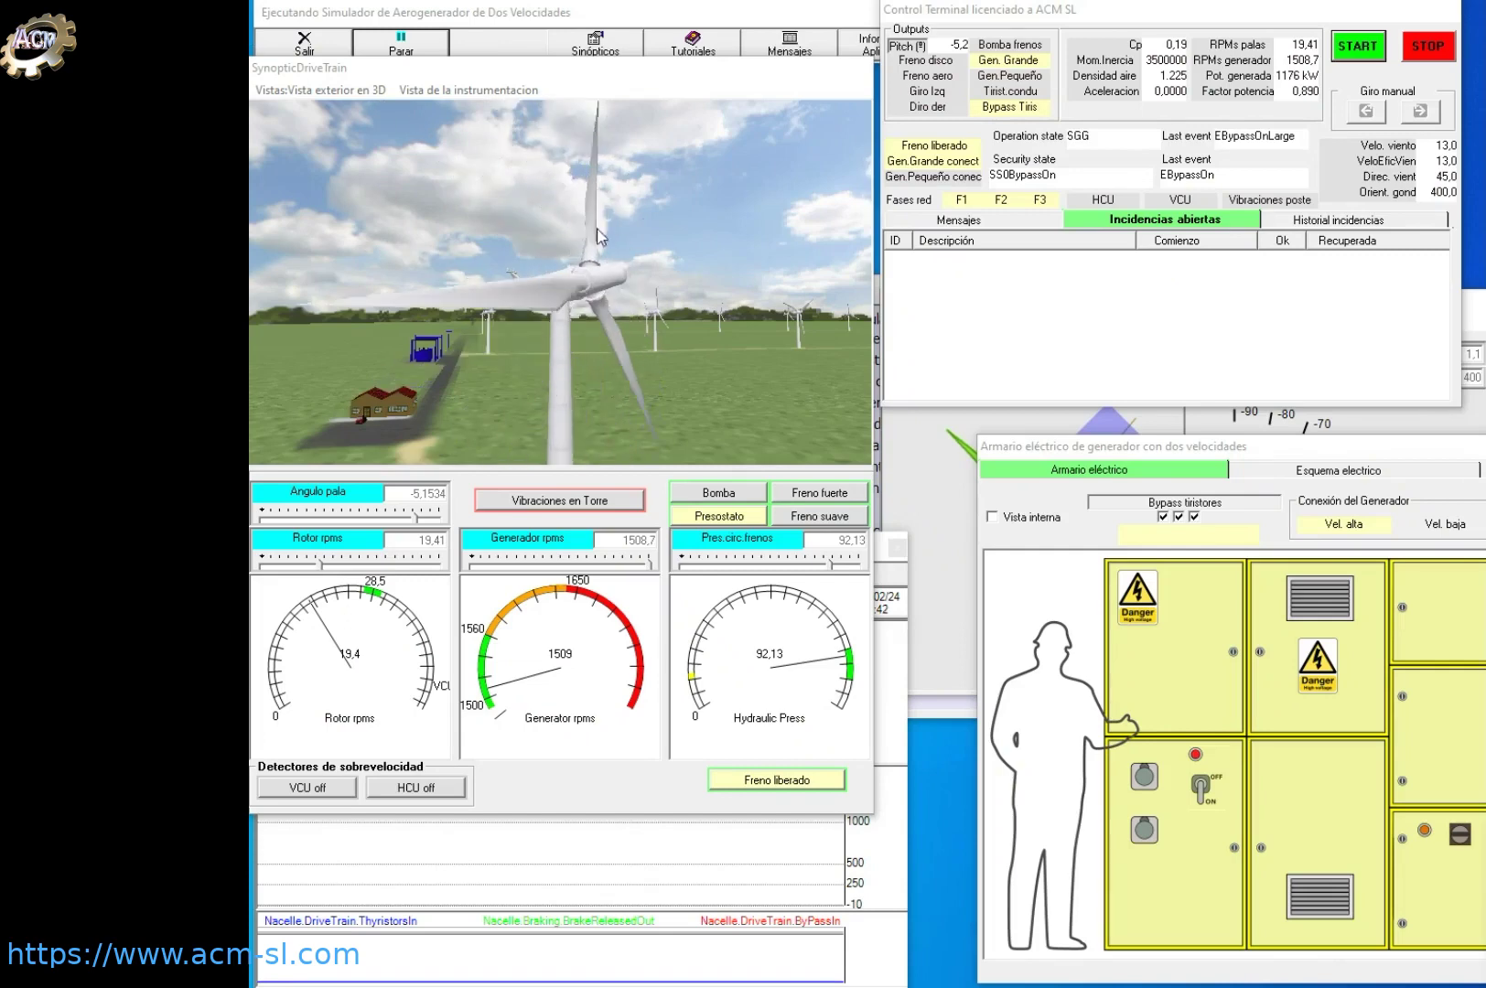
Reorient the turbine's exterior 3D view in SynopticDriveTrain, reposition its window and set the instrumentation view to Escondida
mouse_move(591, 283)
mouse_down()
mouse_move(489, 221)
mouse_move(567, 303)
mouse_up()
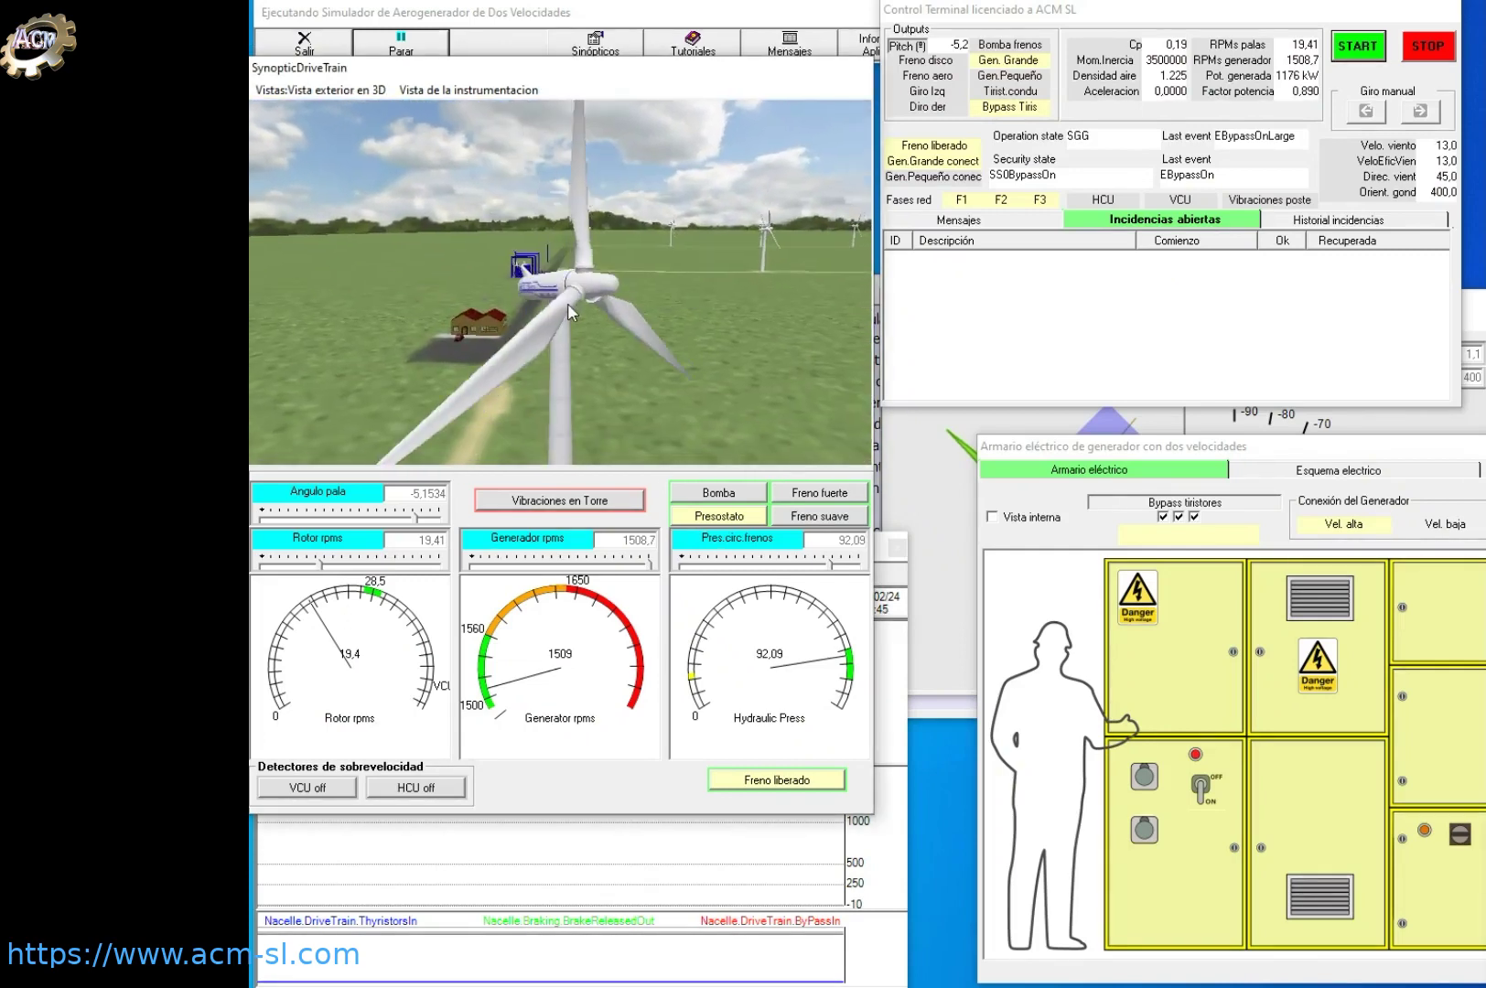
drag(588, 67, 597, 27)
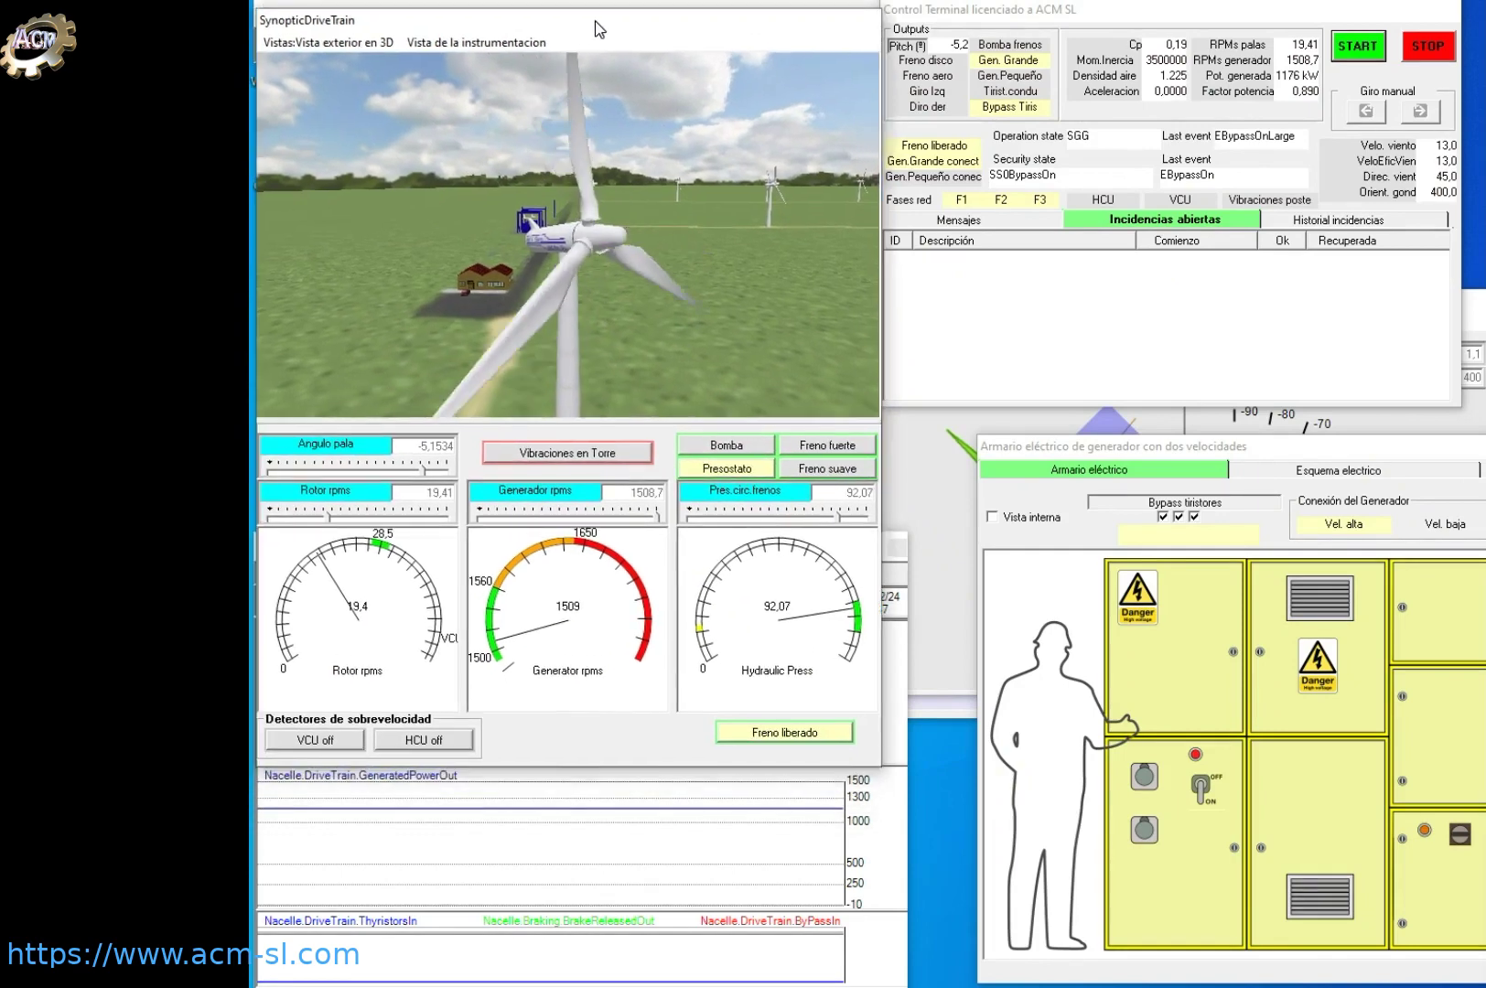
click(483, 42)
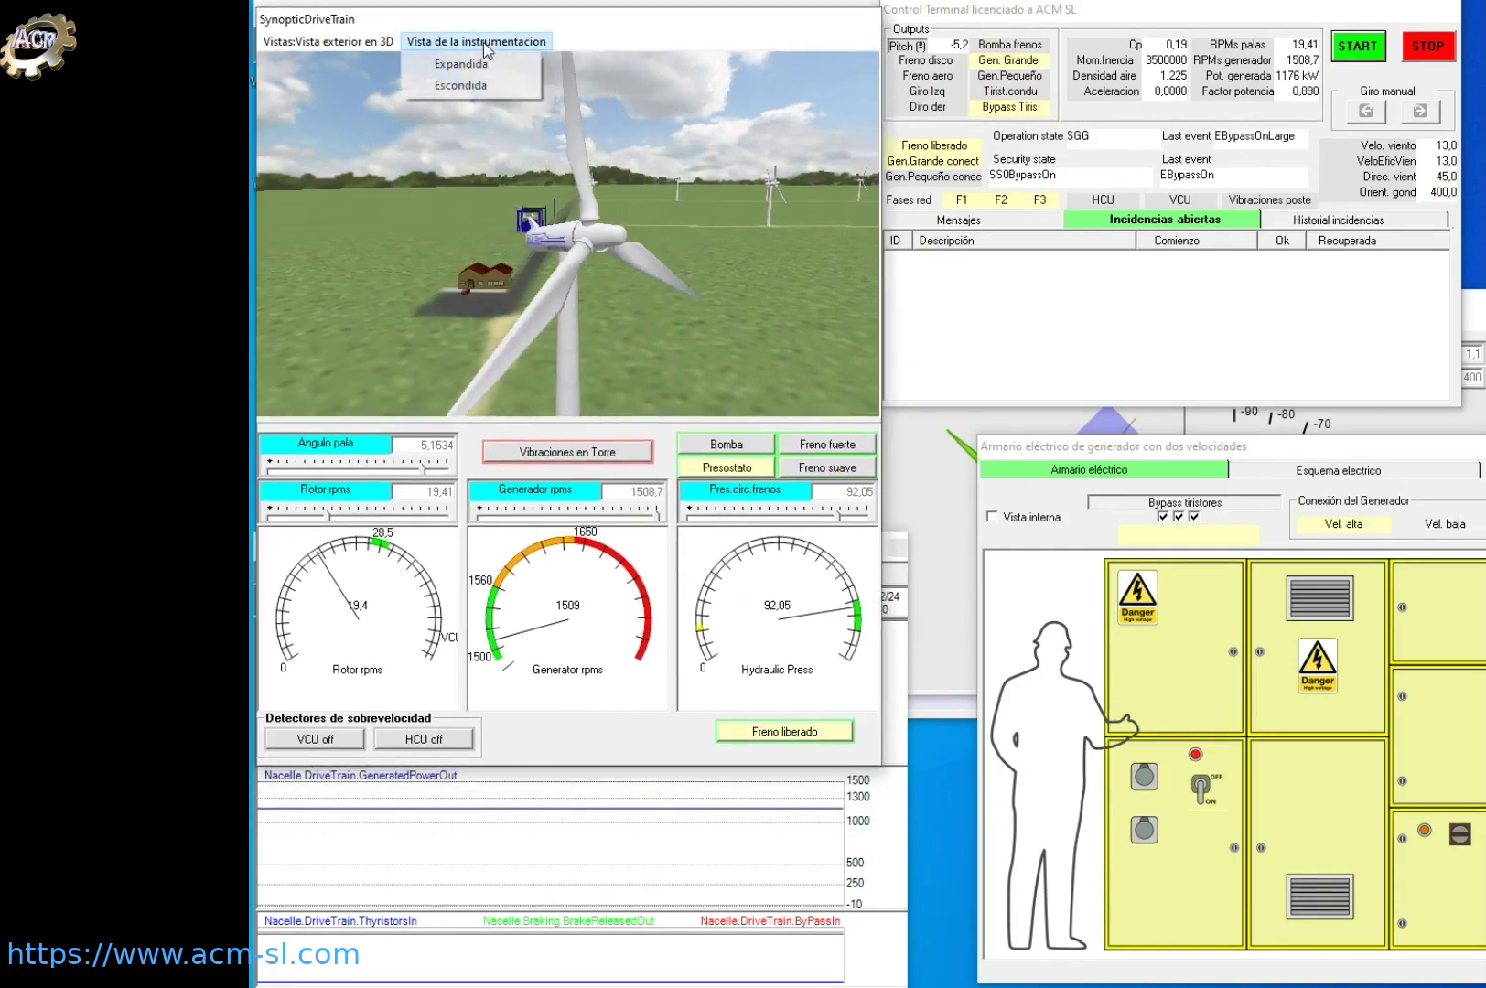
click(467, 85)
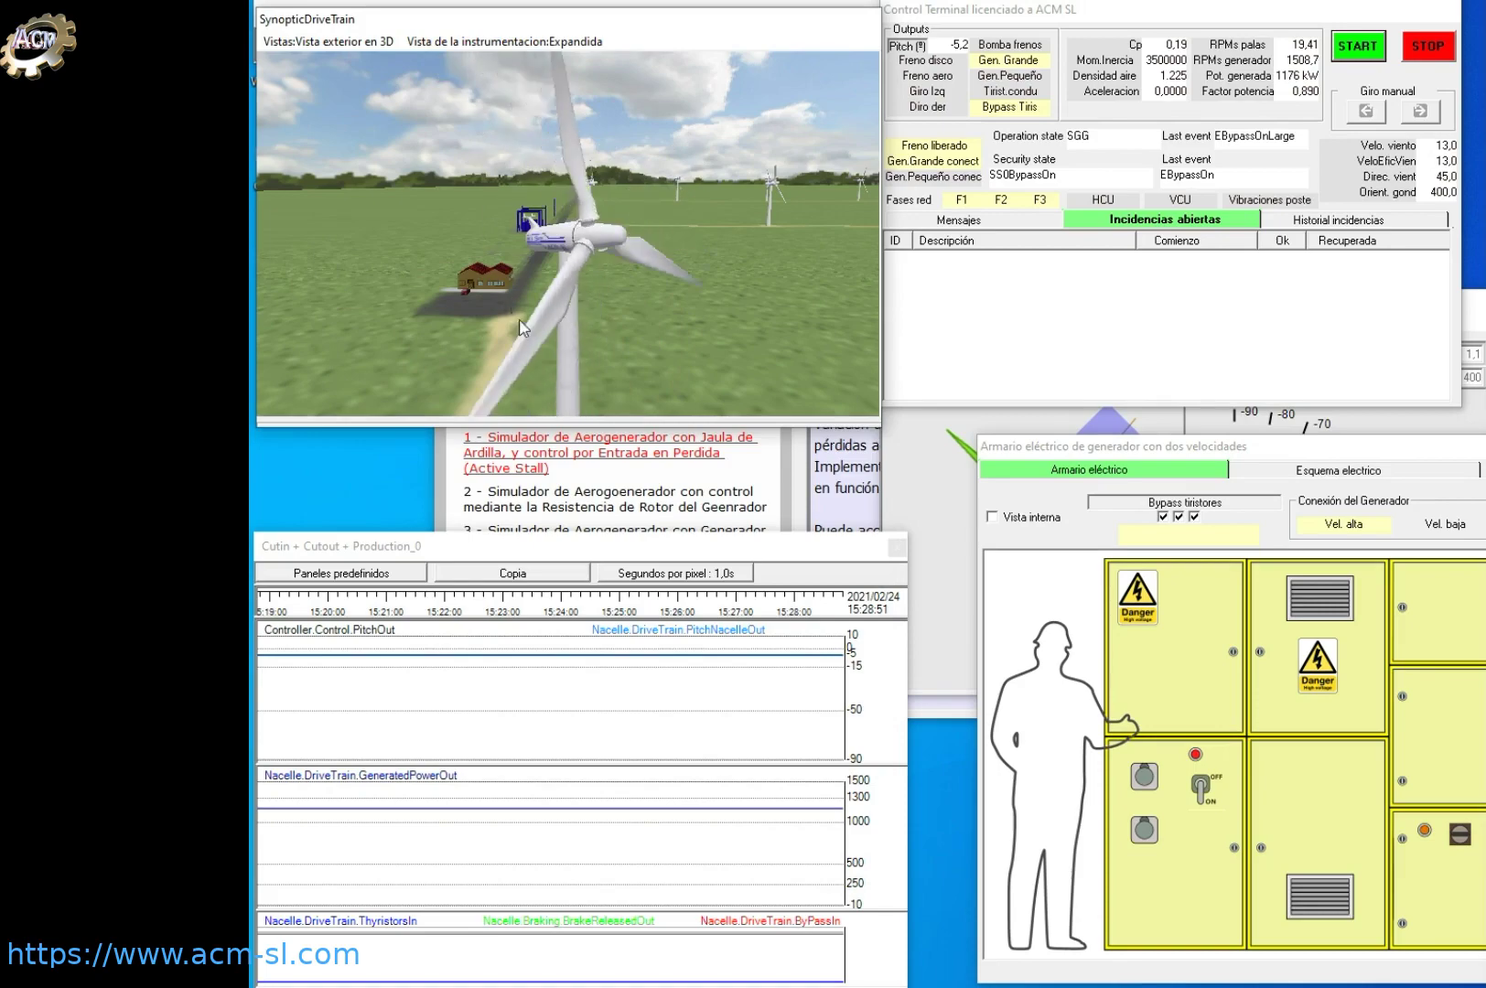
Rearrange the Cutin + Cutout + Production_0 recorder, Armario eléctrico and SynopticWindNacelle windows around the drive train view
drag(584, 538, 583, 460)
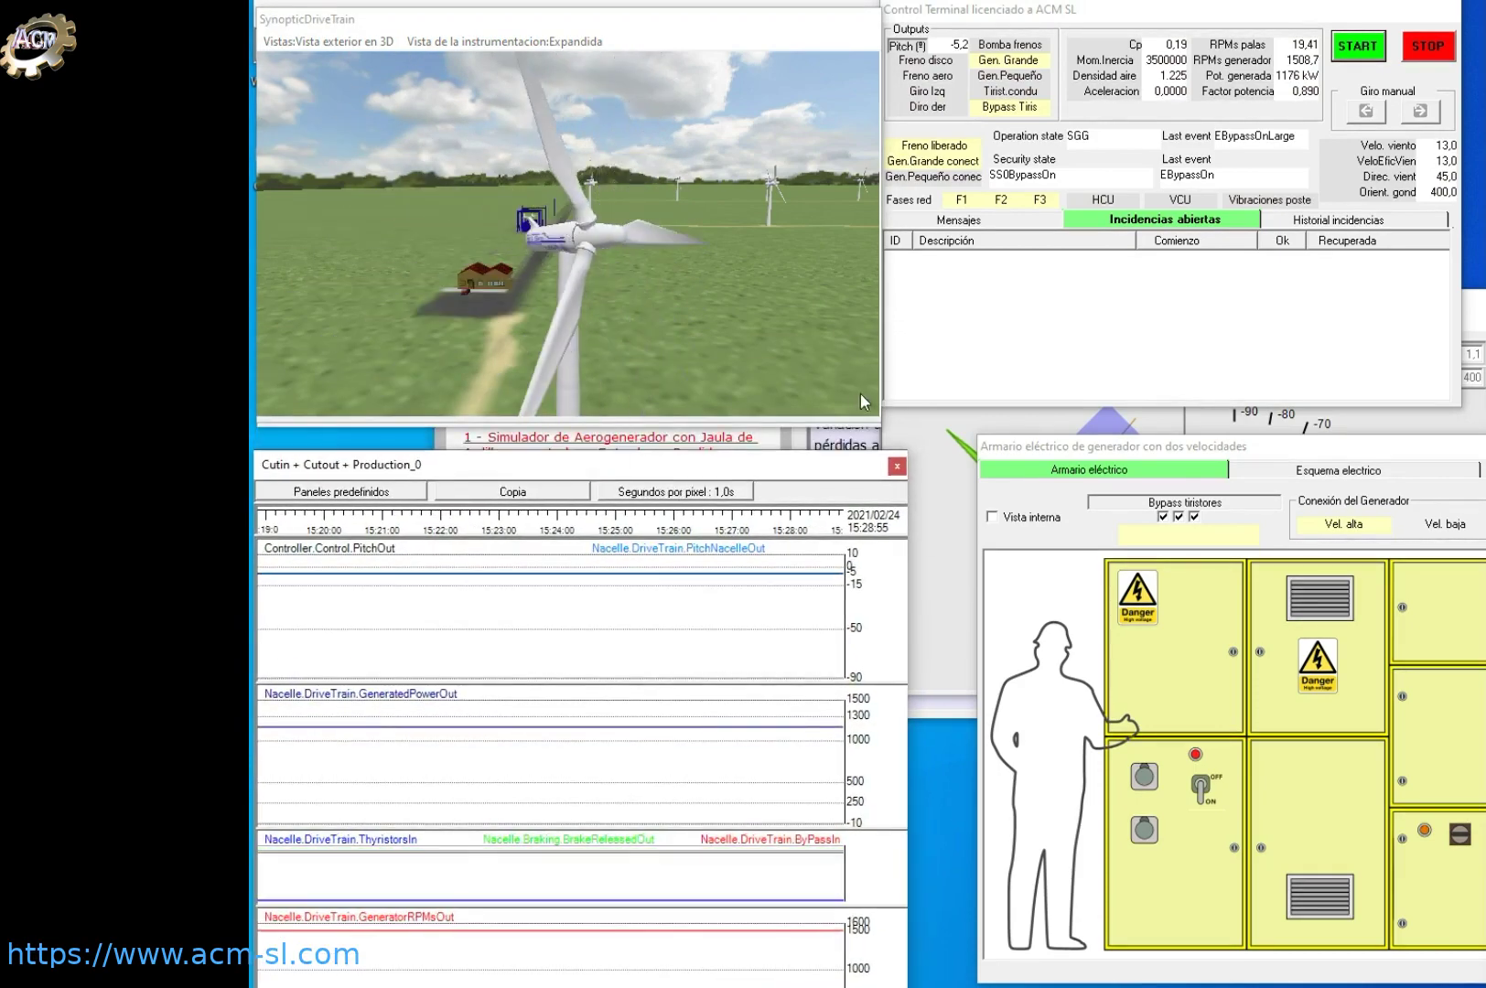
drag(1284, 447, 1092, 393)
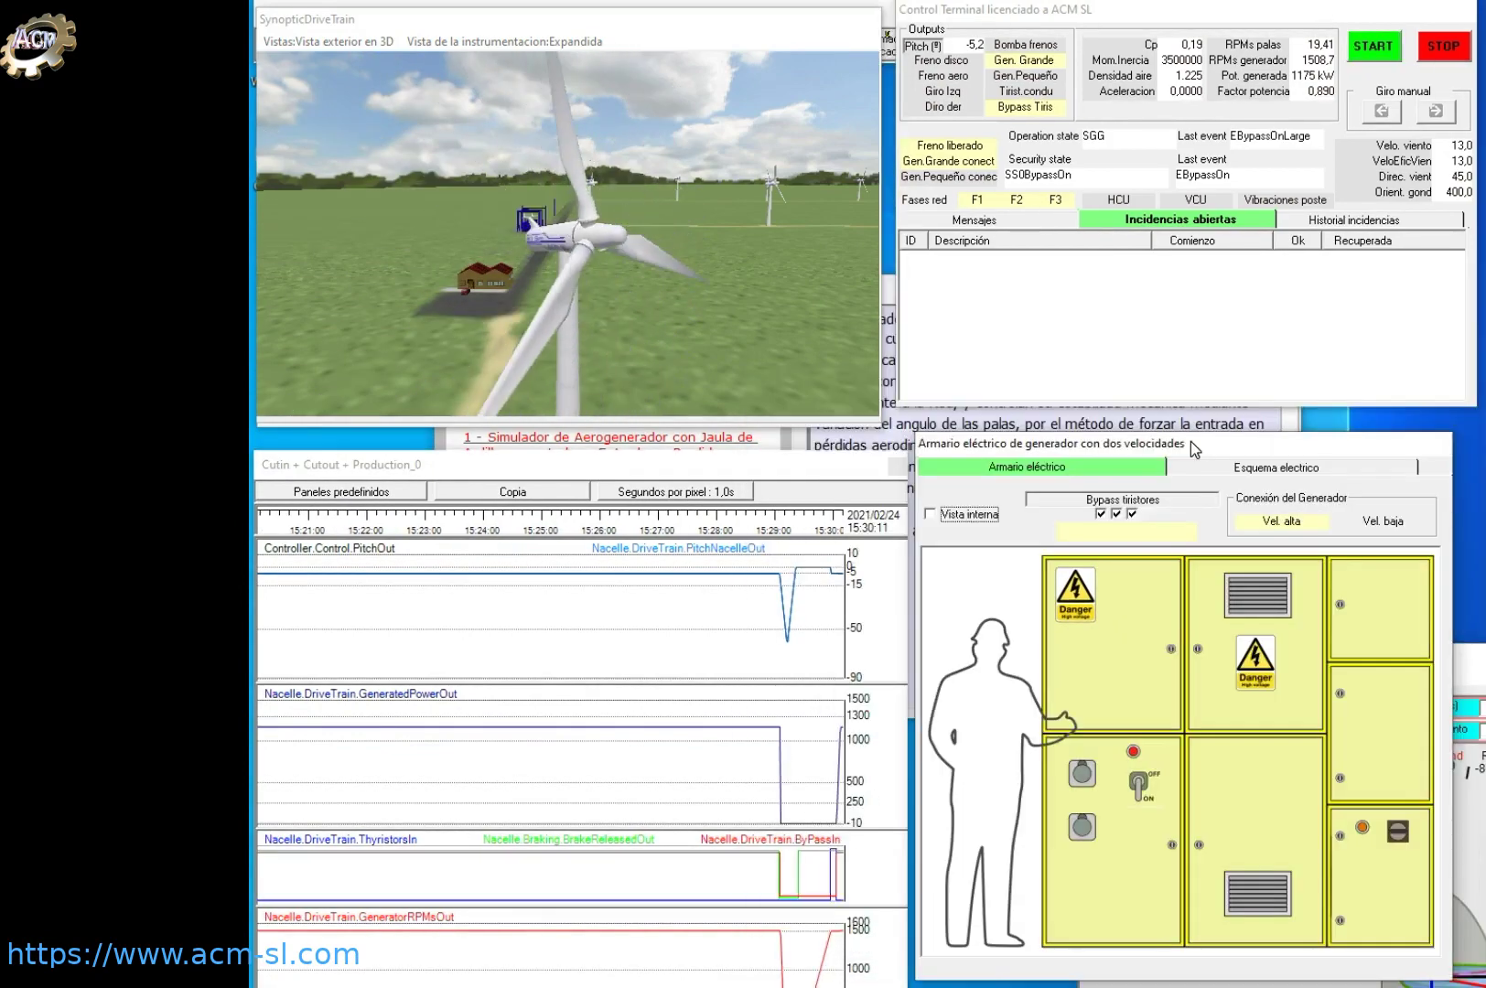
drag(1475, 670, 1340, 445)
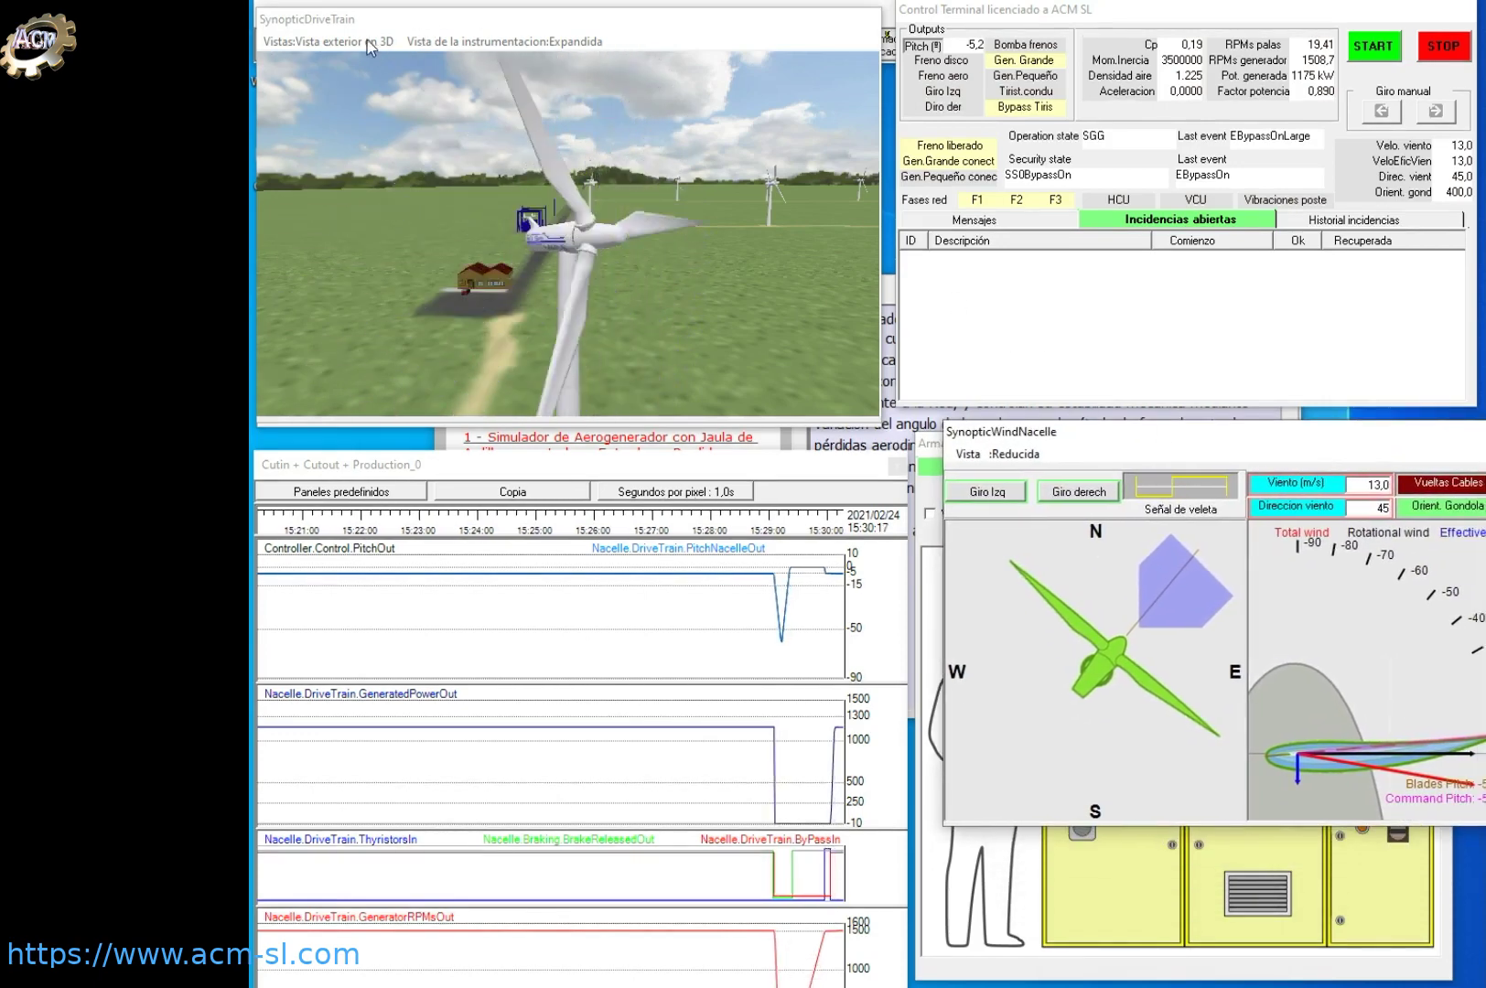
Examine the nacelle interior in SynopticDriveTrain, showing the component temperature controls briefly and hiding them again
click(328, 41)
click(355, 64)
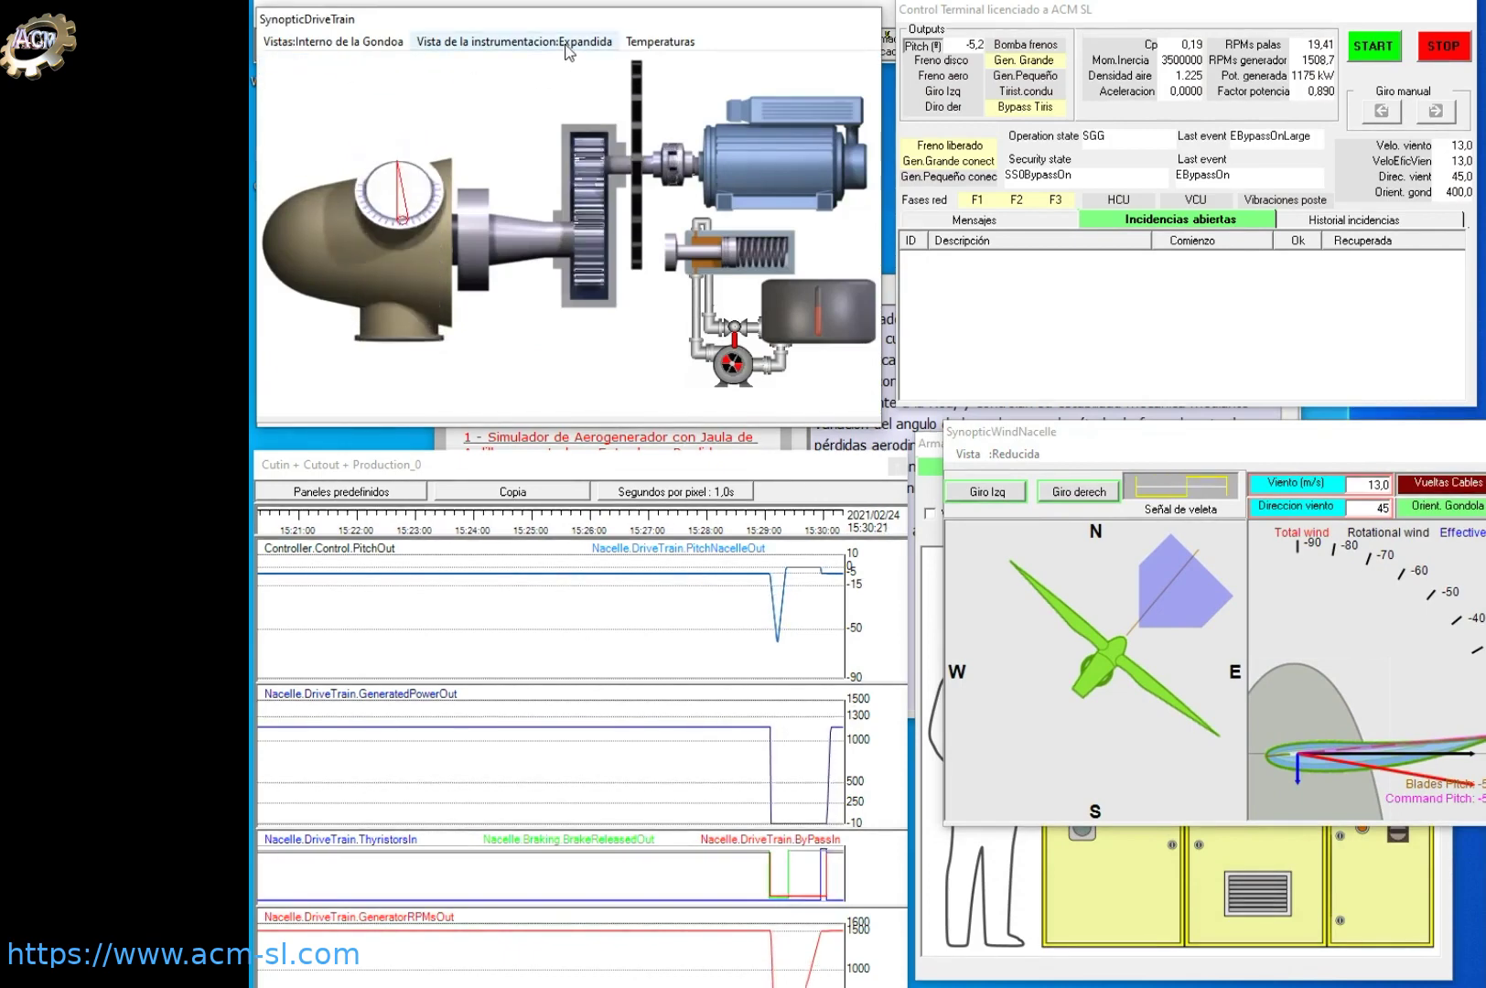
click(676, 43)
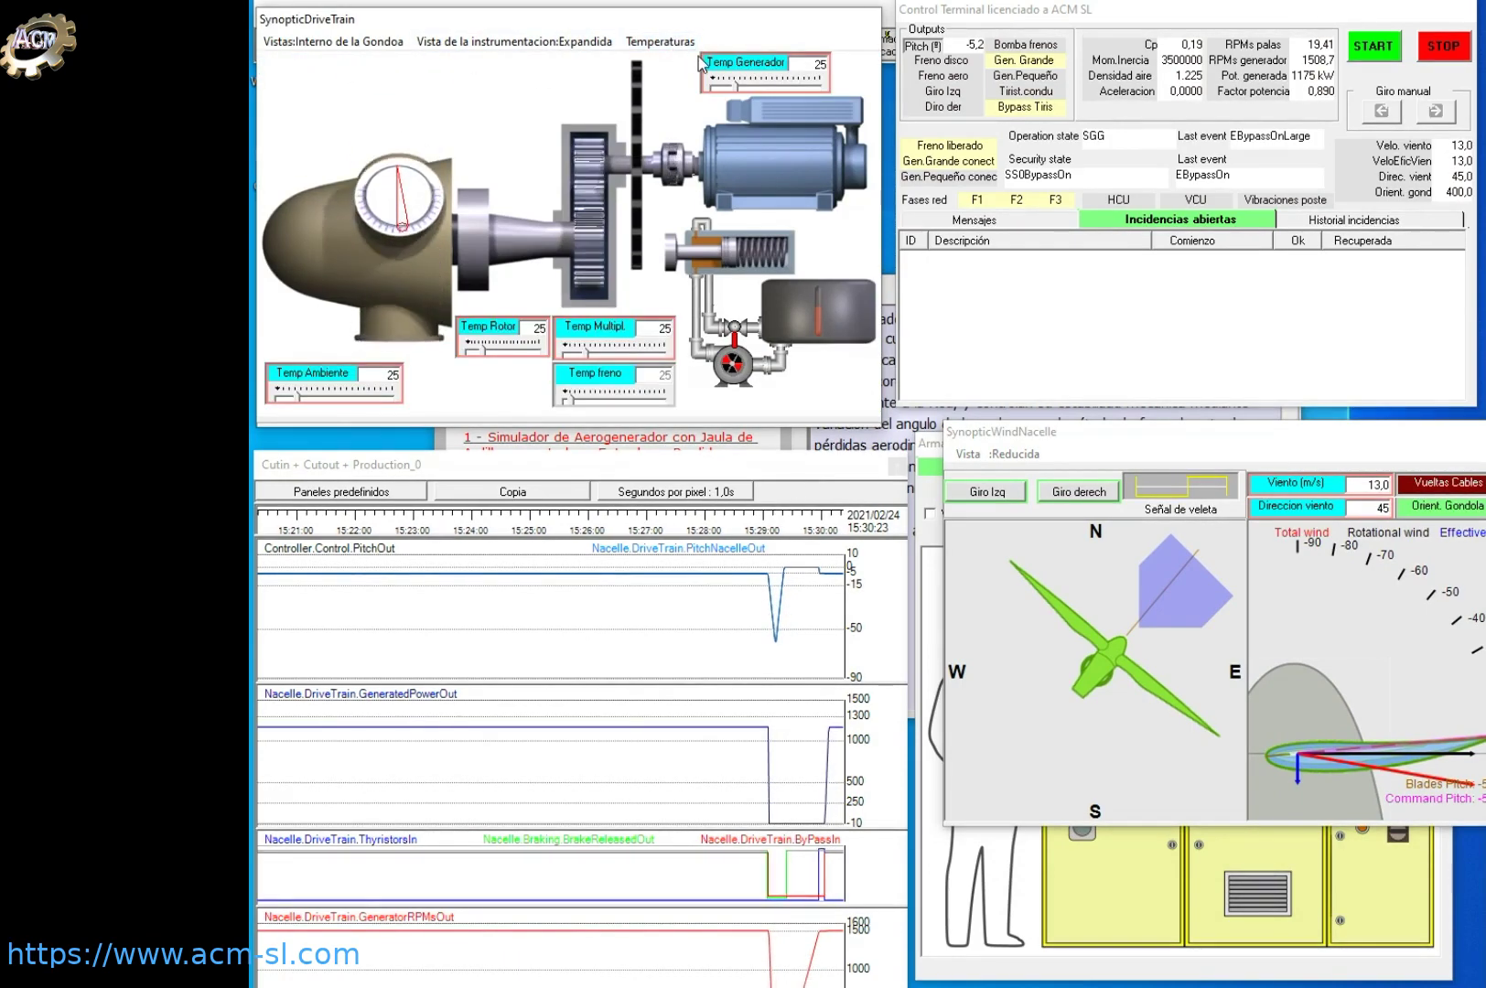
click(663, 48)
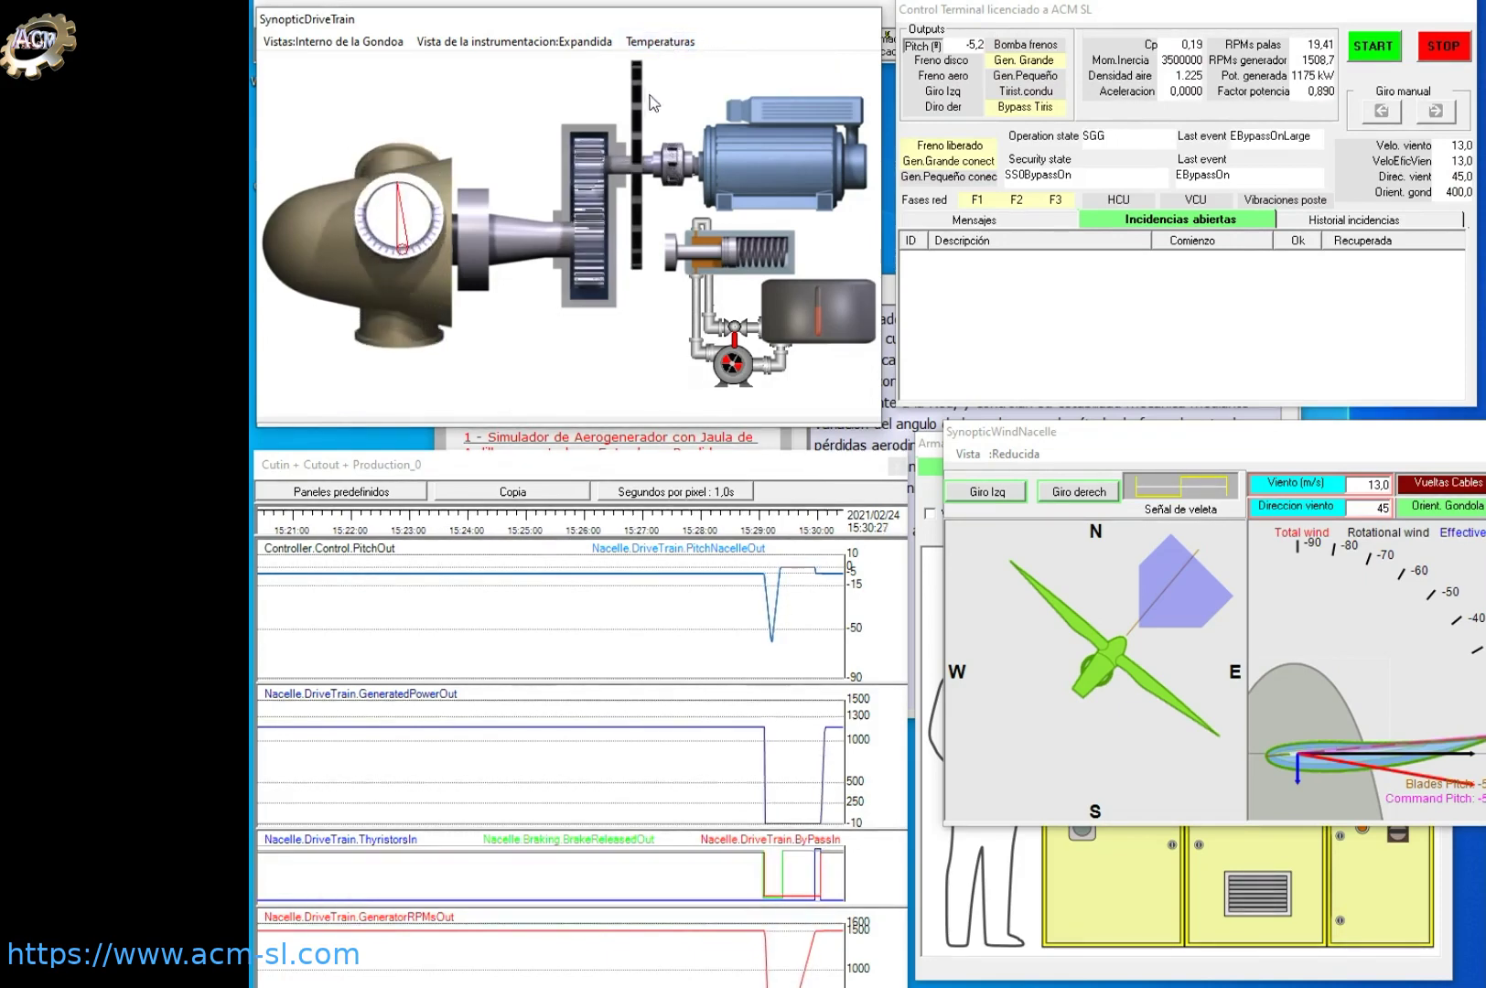
Return SynopticDriveTrain to the exterior 3D view and view the turbine from other angles
click(319, 43)
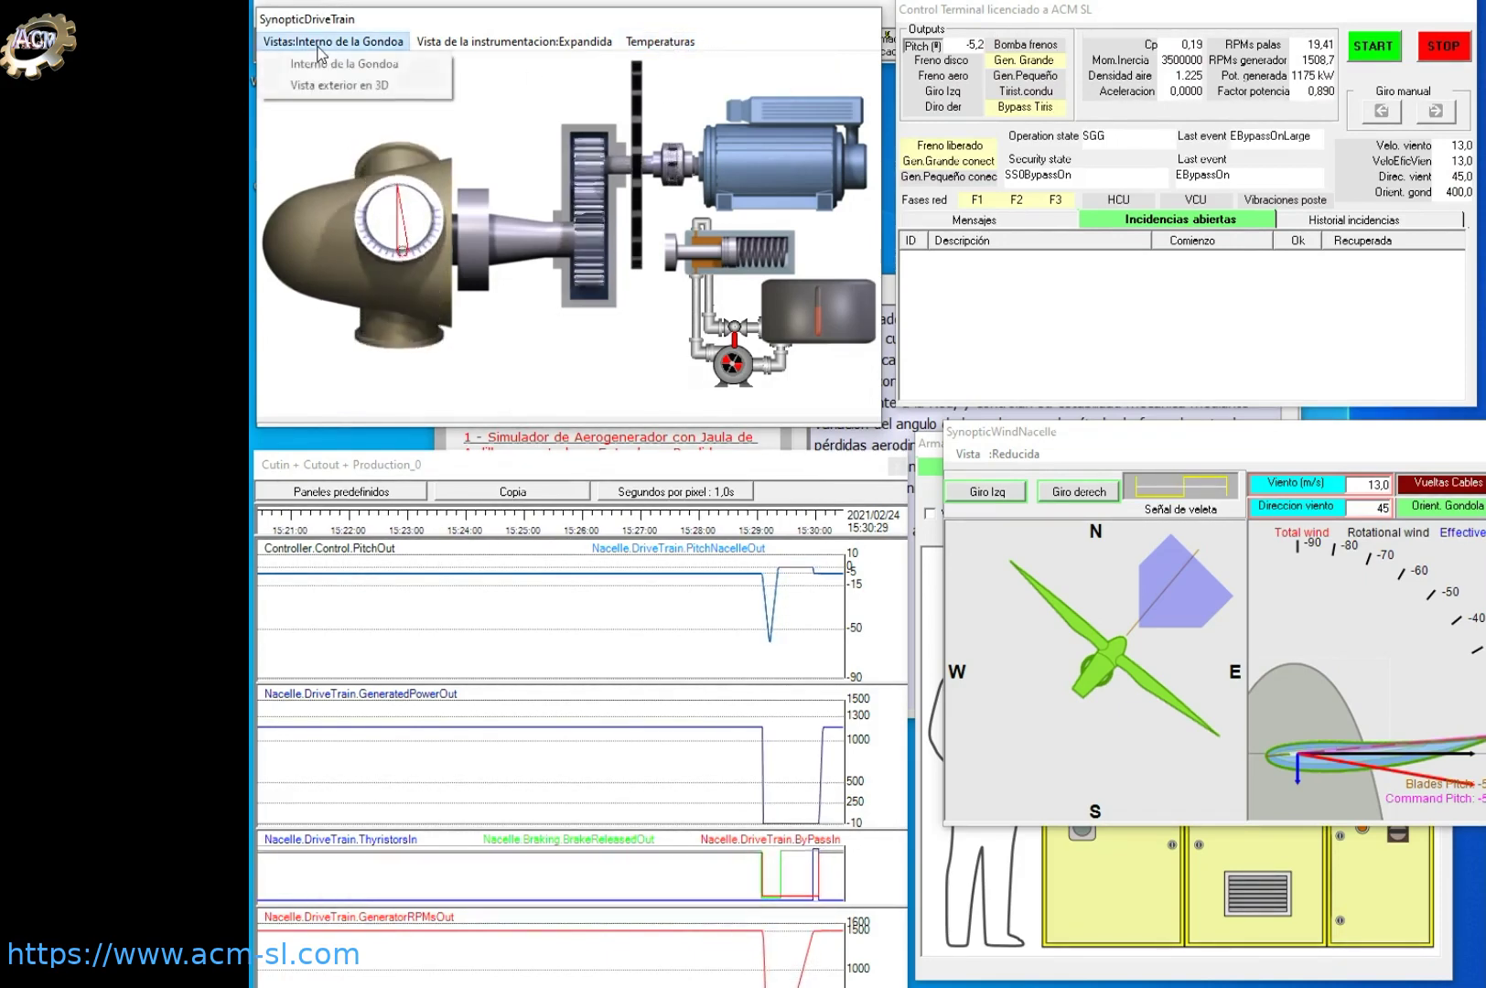
click(338, 86)
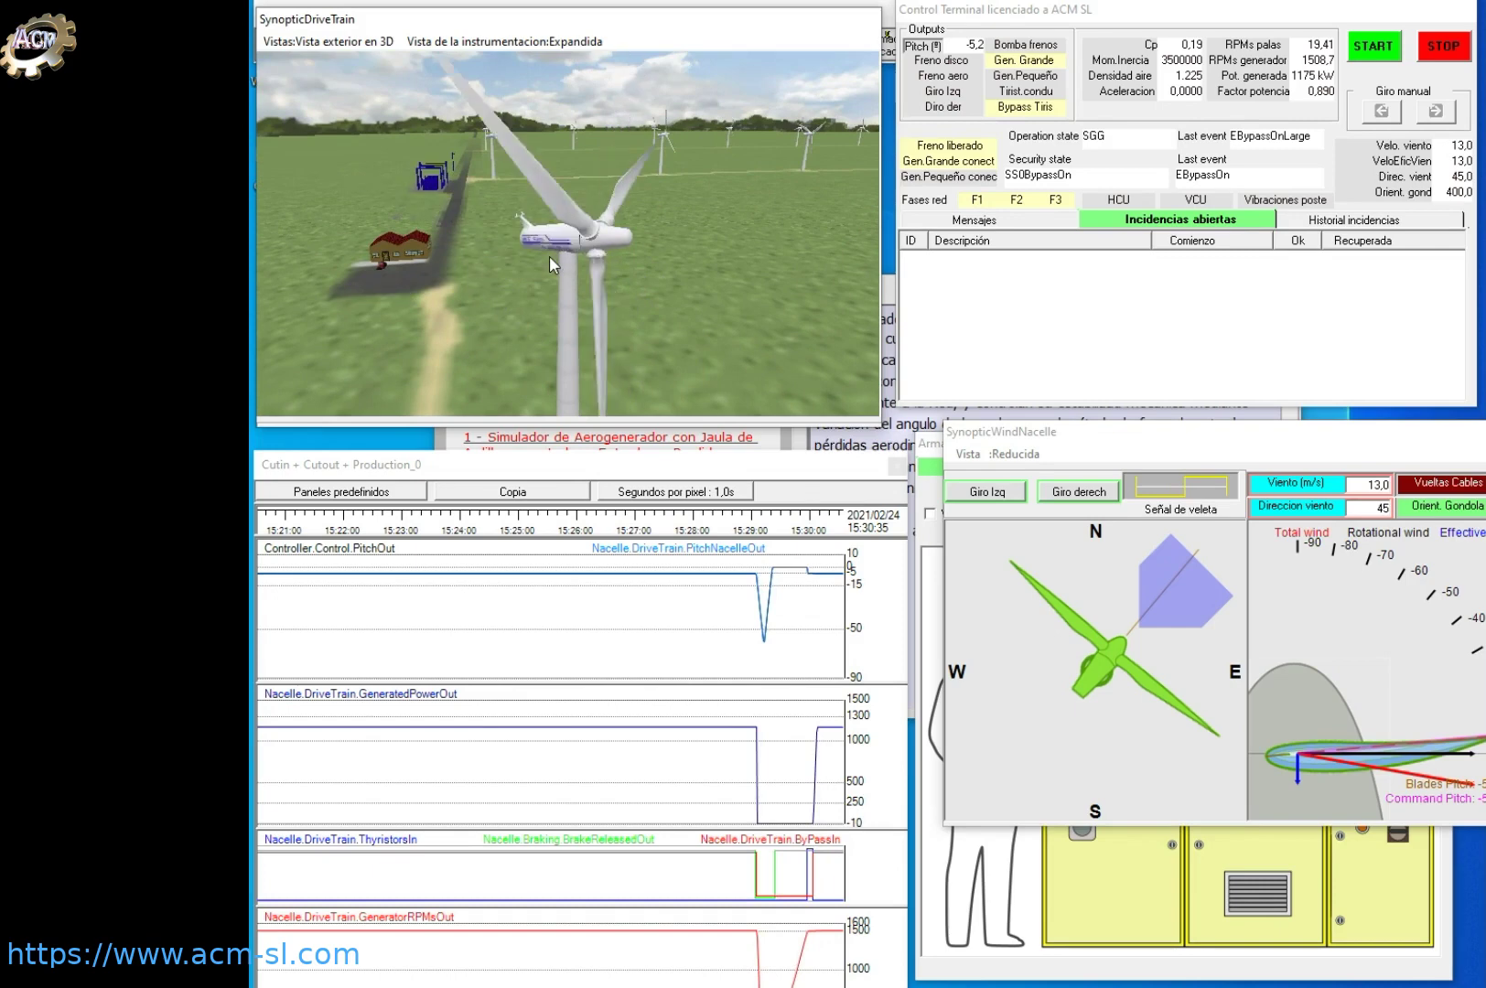
drag(691, 261, 411, 254)
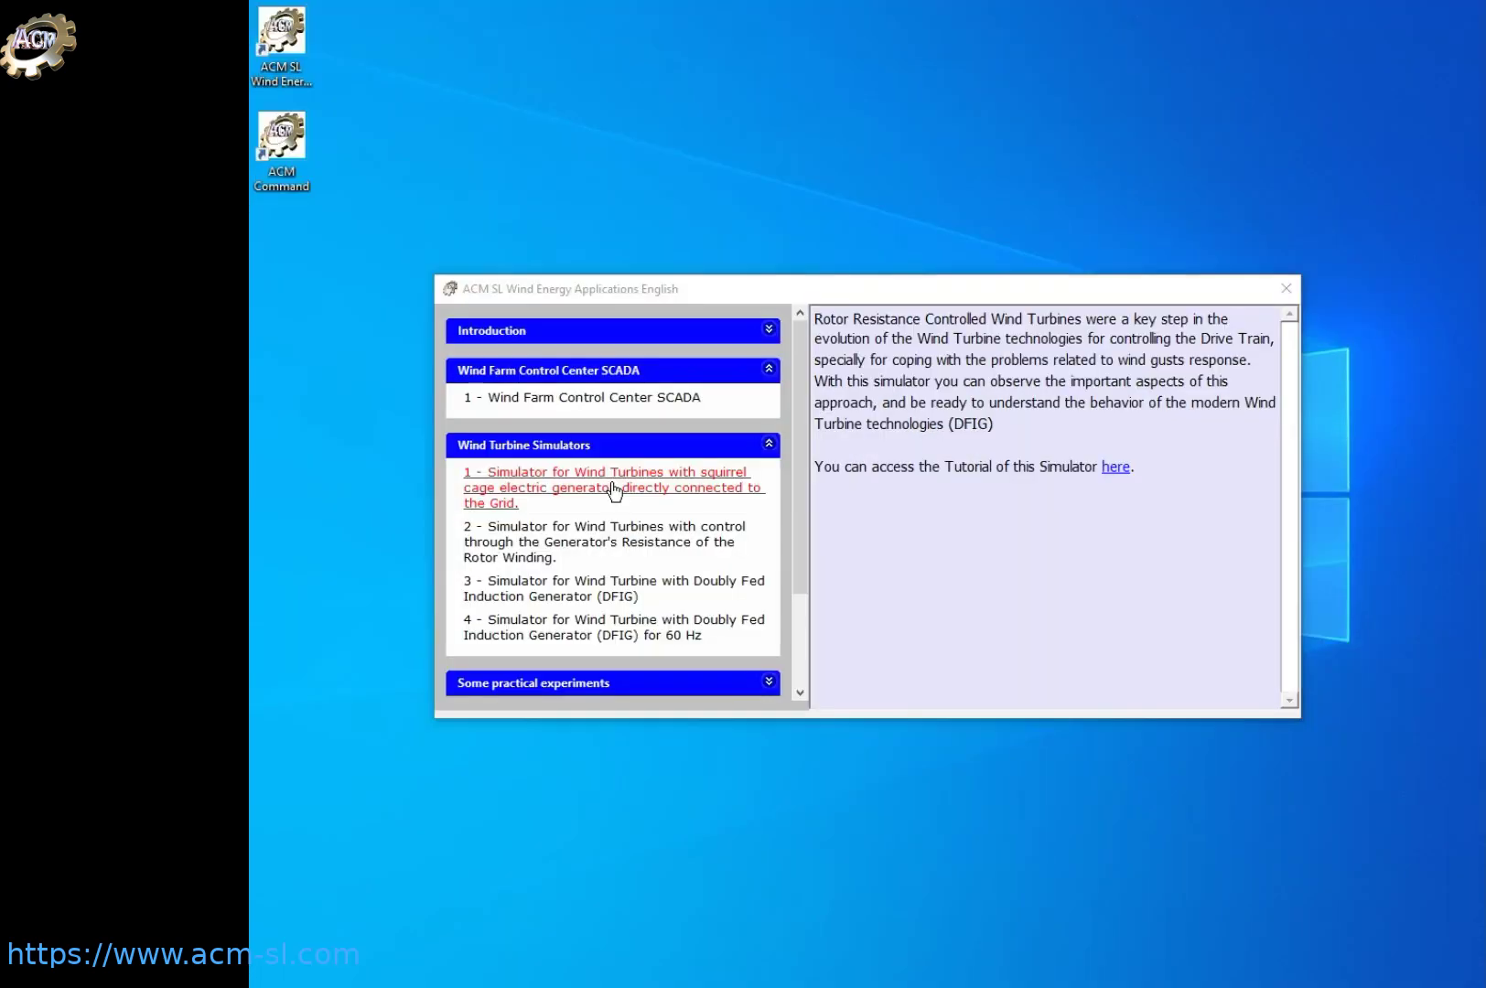
Launch the simulator for wind turbines with a squirrel cage generator directly connected to the grid, and minimize its tutorial window
click(614, 491)
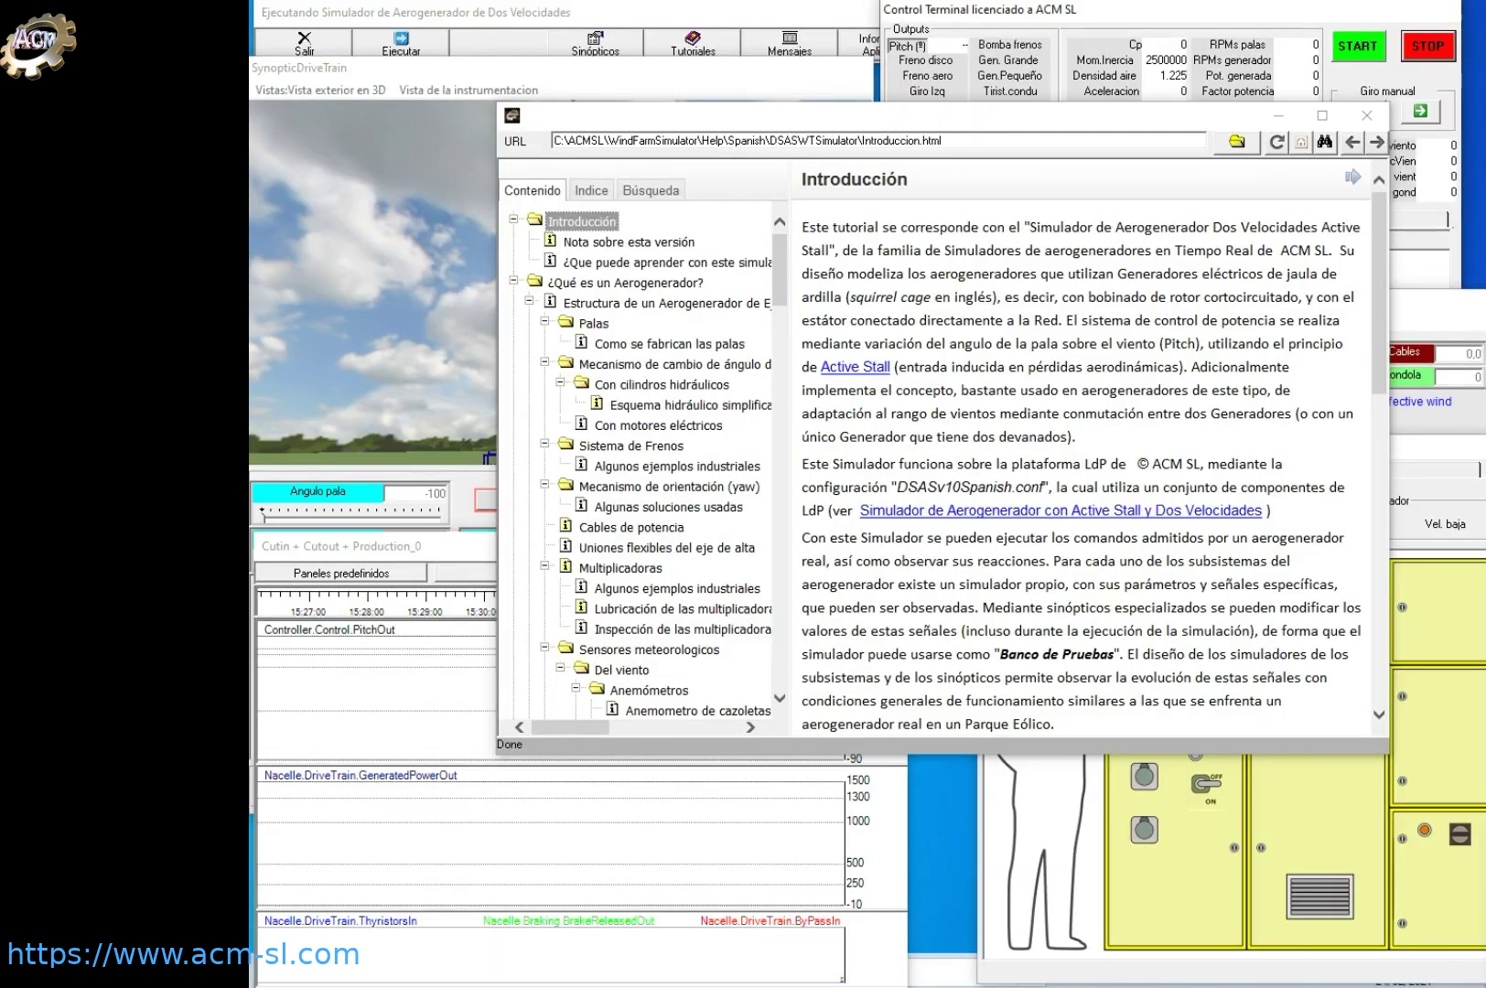
drag(943, 117, 968, 144)
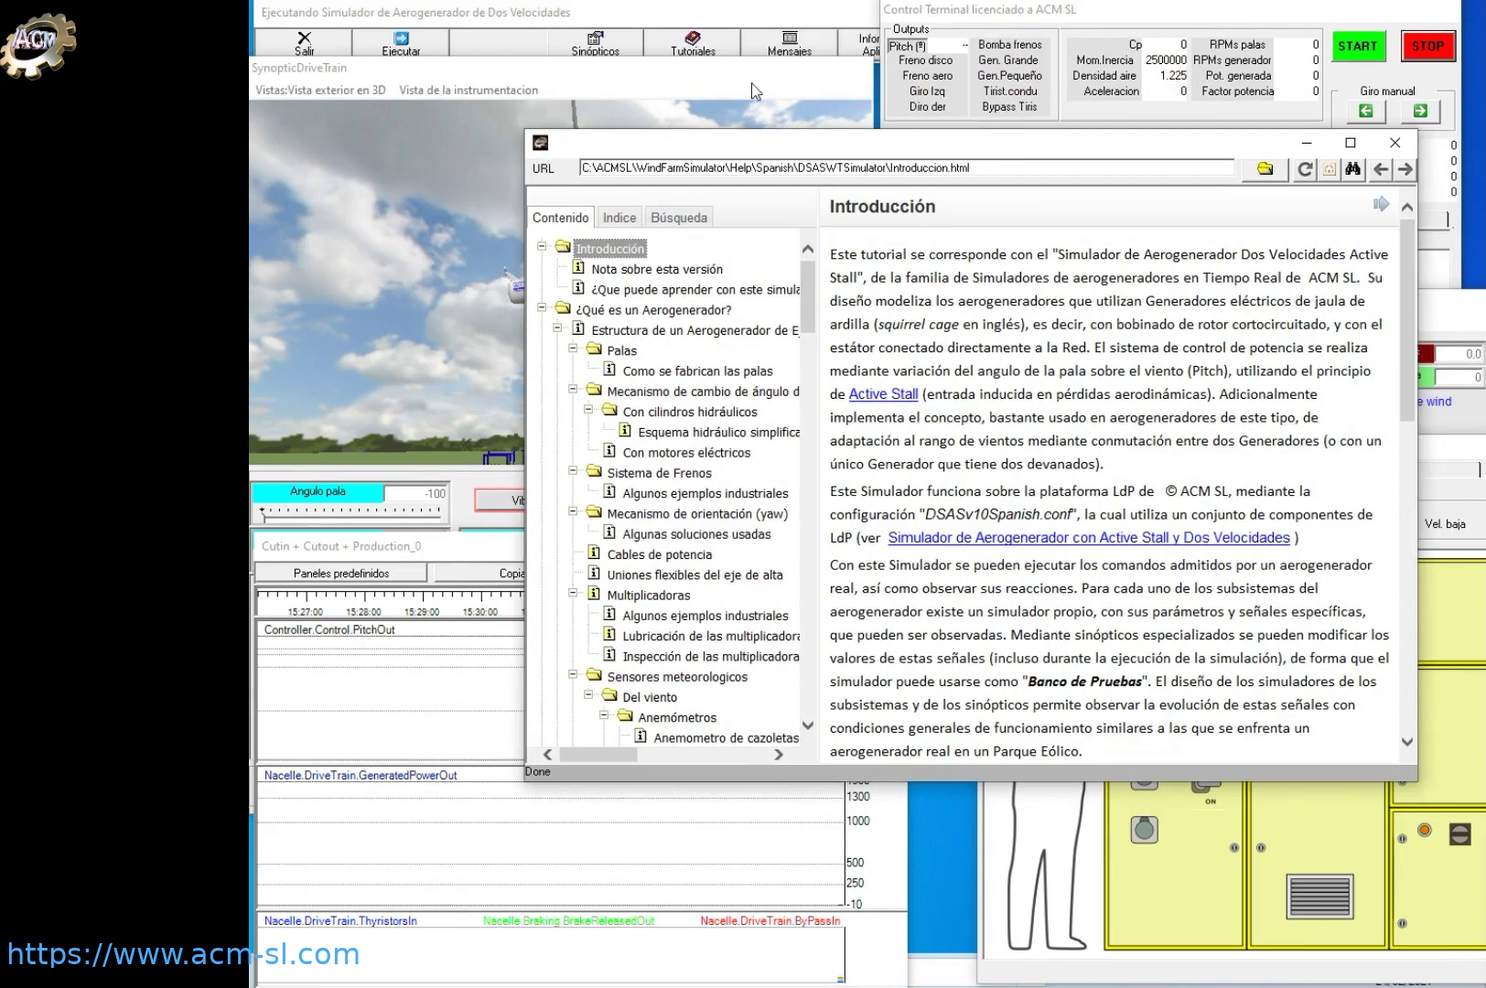
click(704, 80)
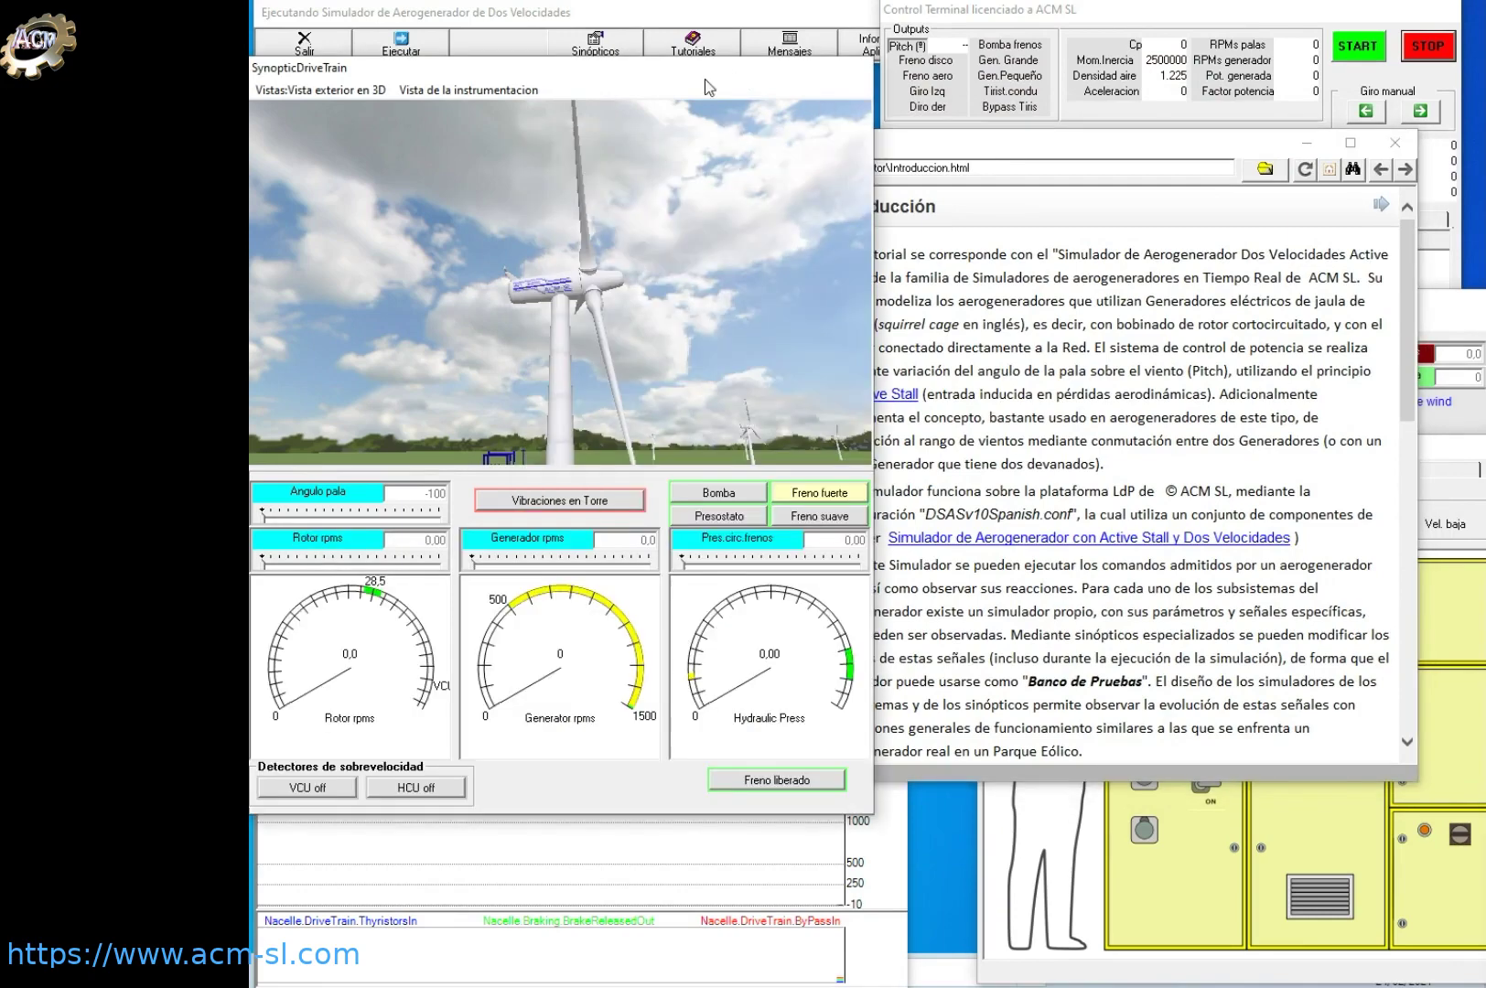
click(1451, 490)
click(1309, 143)
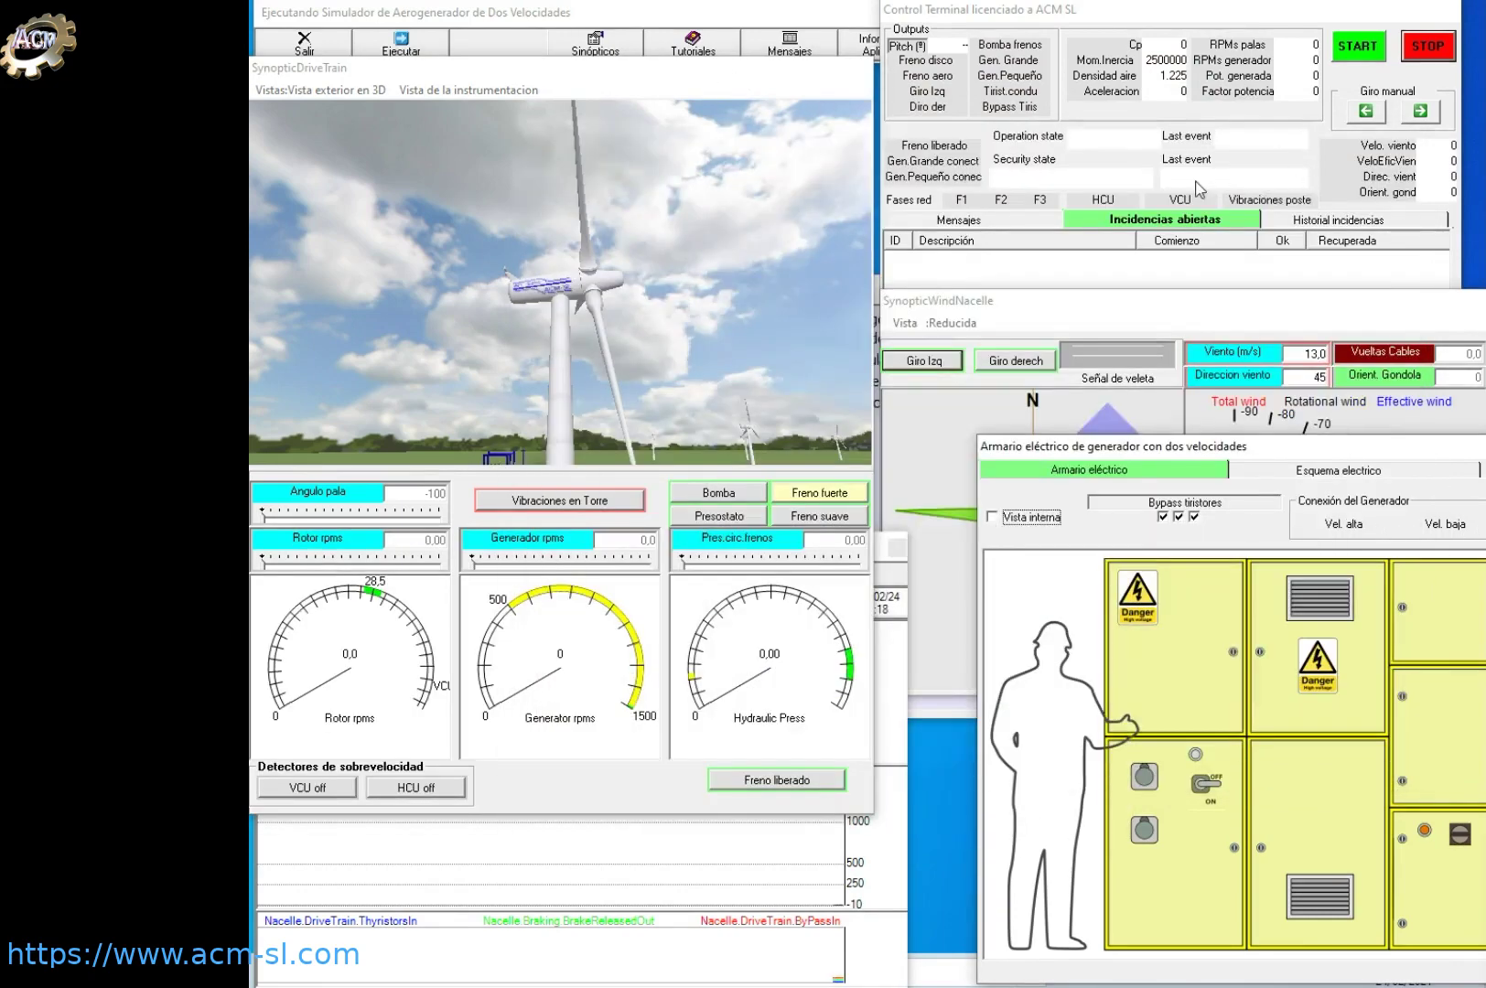
Reposition the Control Terminal and main simulator windows in the foreground, and call up the exit confirmation without leaving the simulation
drag(1074, 10, 1086, 11)
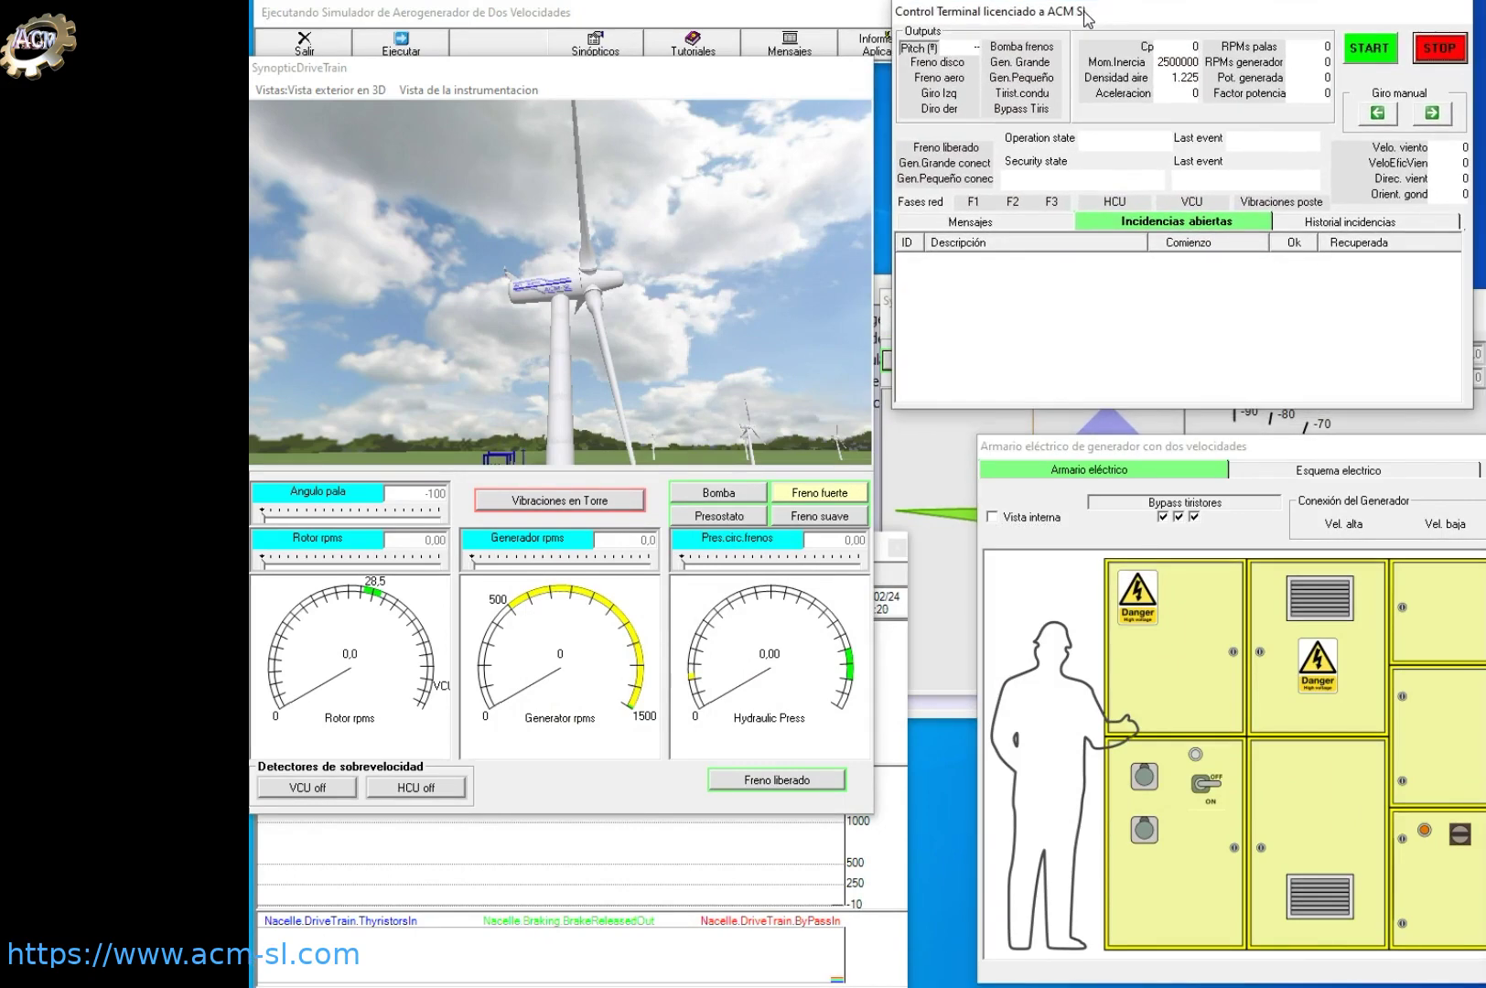
mouse_move(741, 8)
mouse_down()
mouse_move(764, 10)
mouse_move(745, 8)
mouse_up()
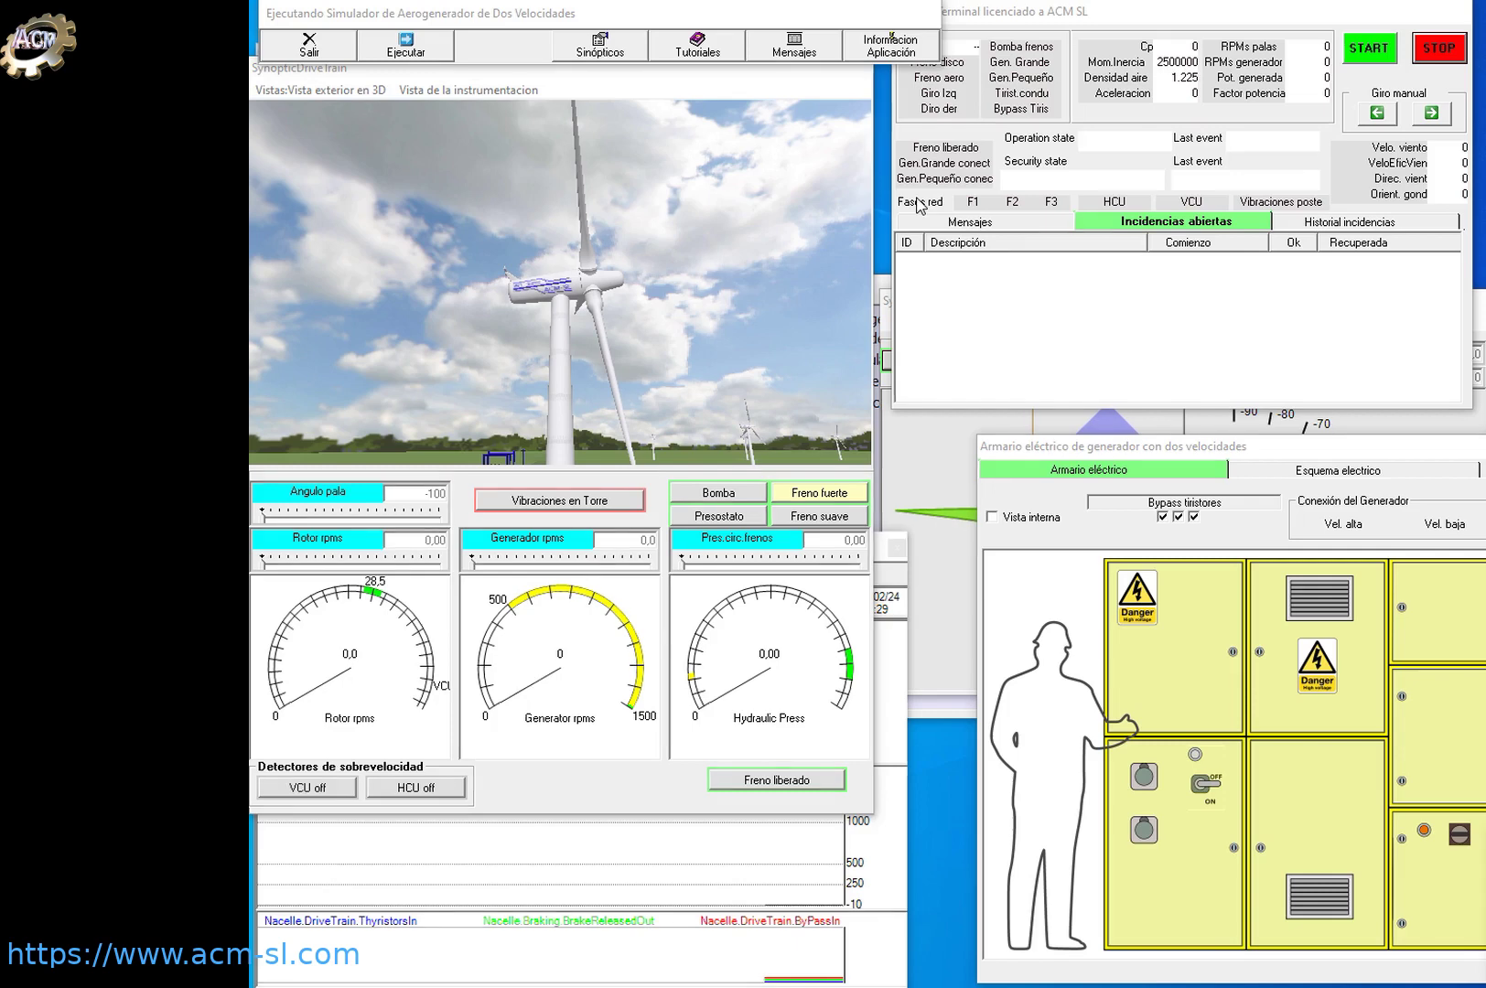
mouse_move(673, 23)
mouse_down()
mouse_move(722, 23)
mouse_move(659, 21)
mouse_up()
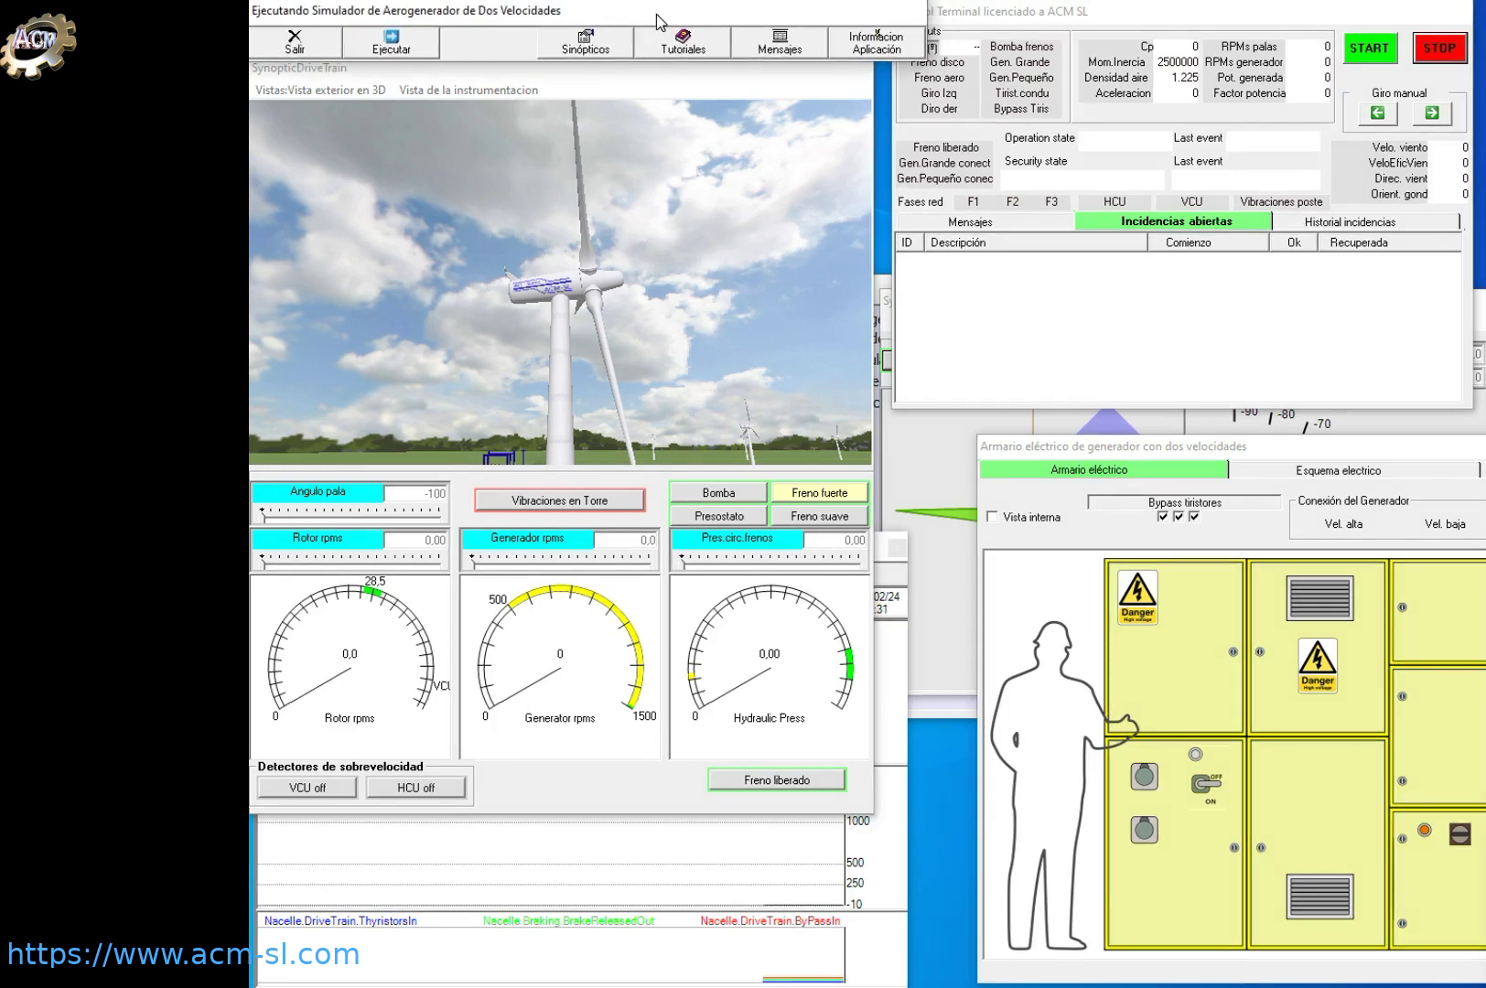
click(310, 48)
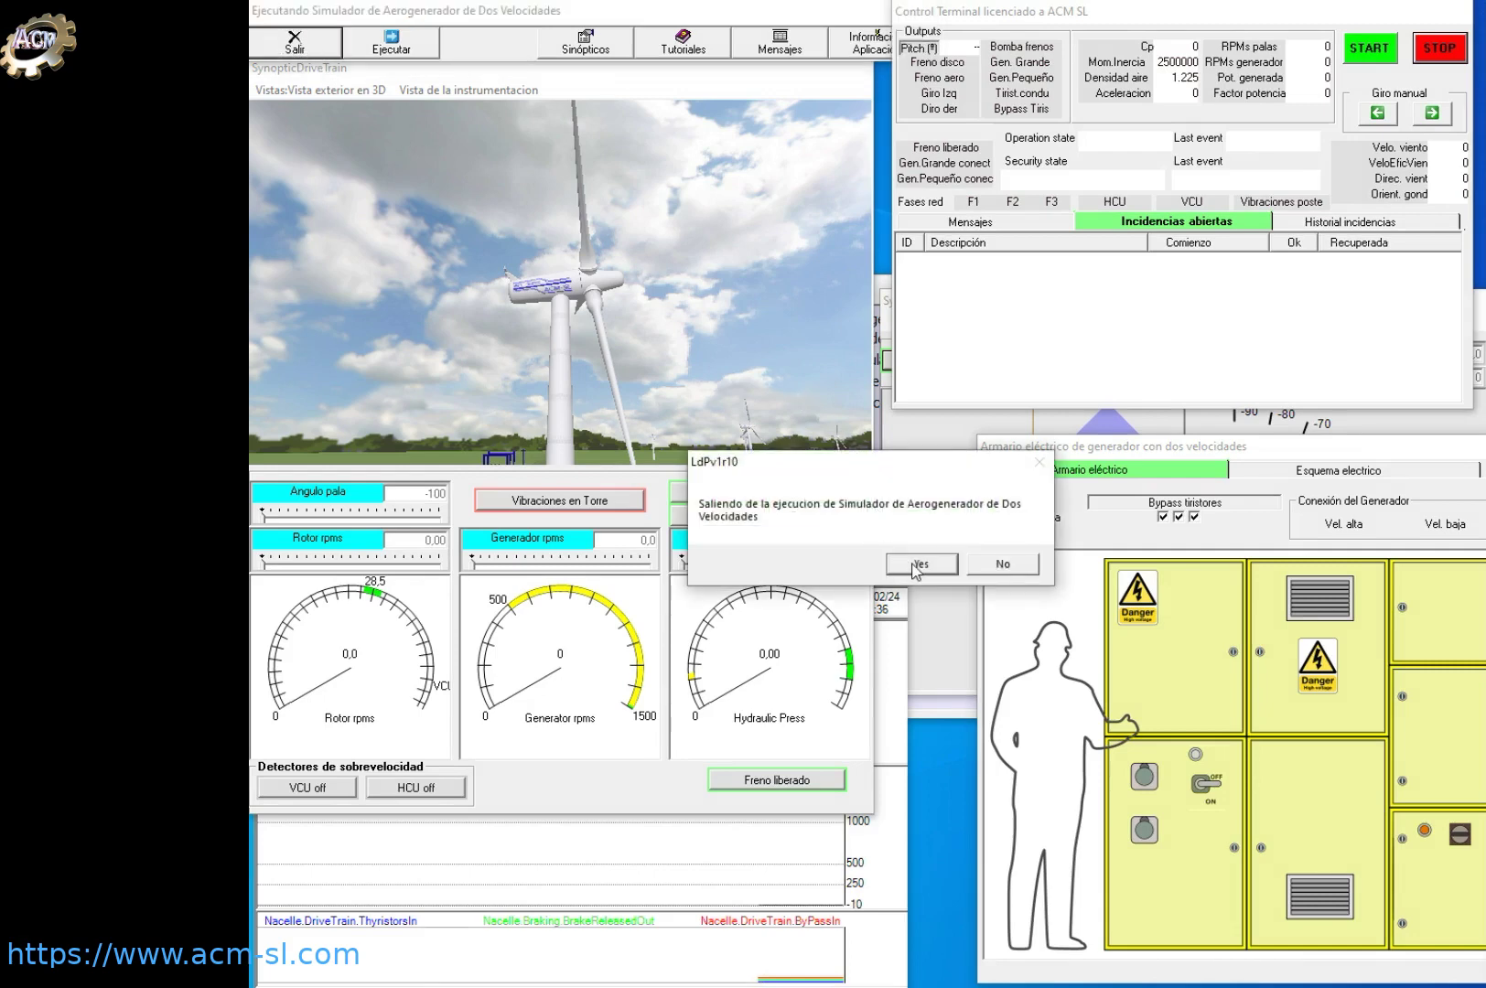
click(1002, 565)
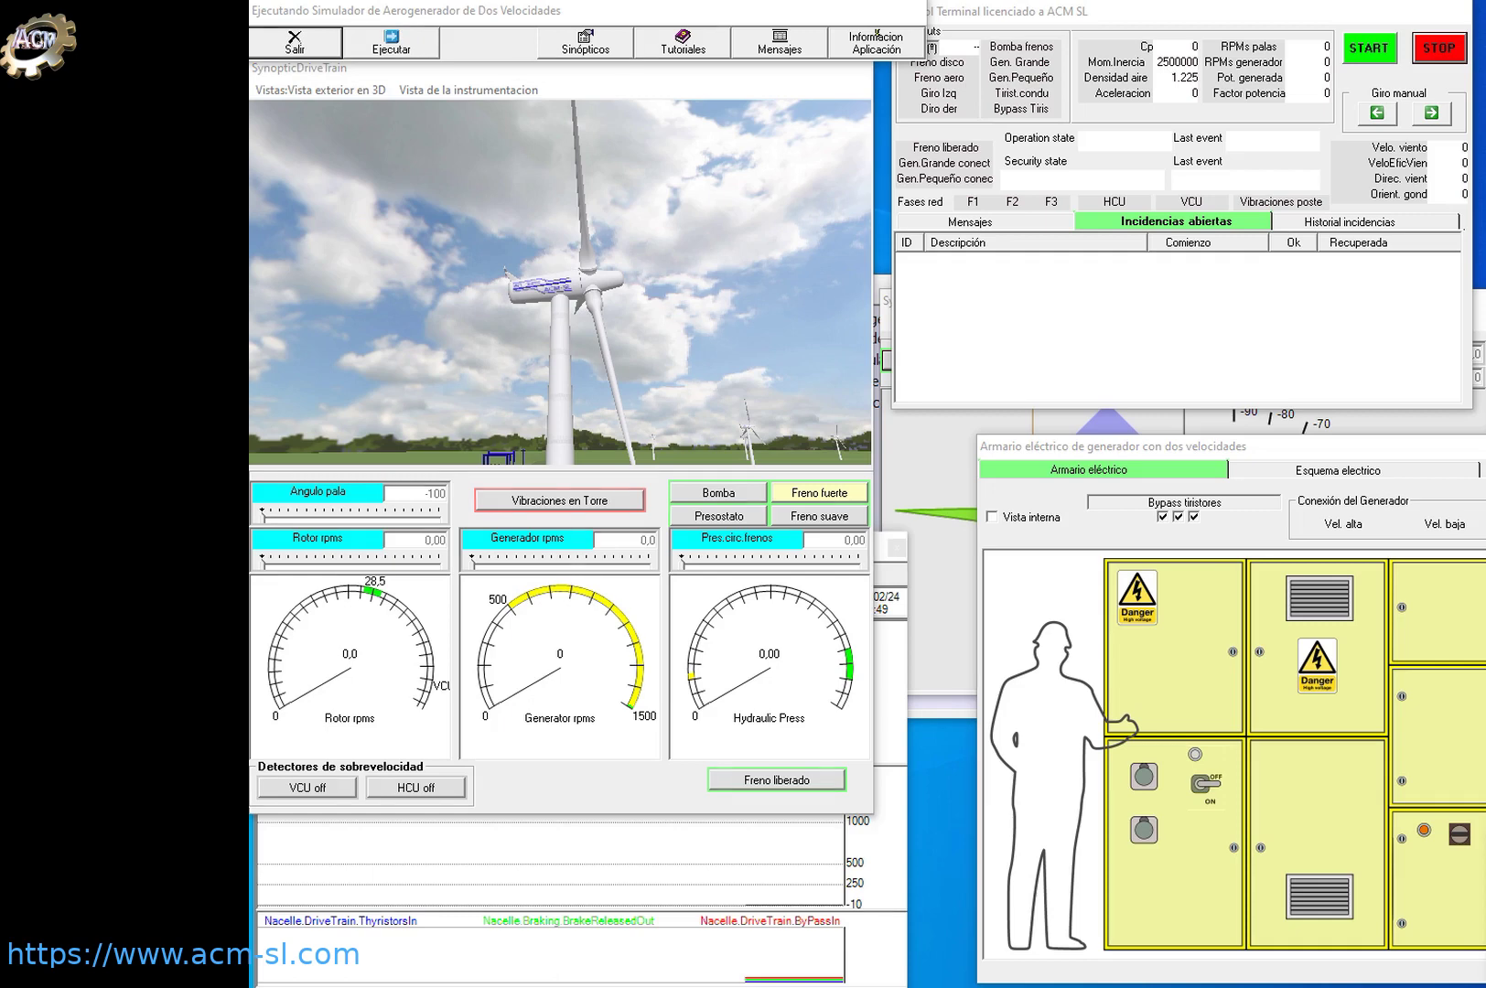
Run the two-speed wind turbine simulation, pausing it briefly and resuming it
click(426, 47)
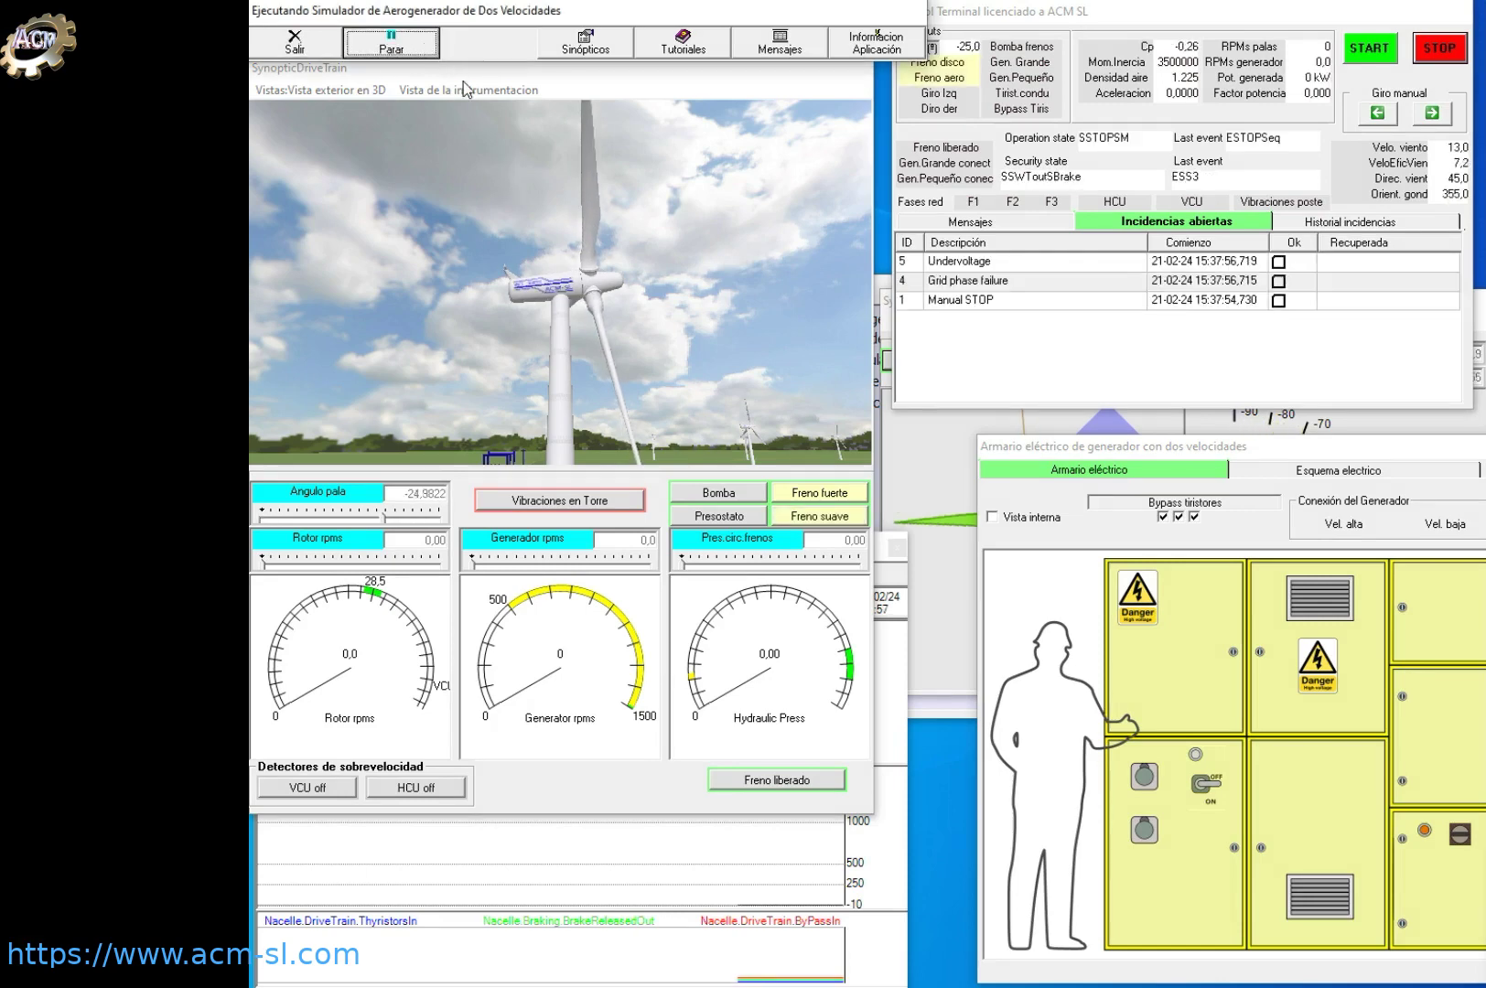
click(427, 48)
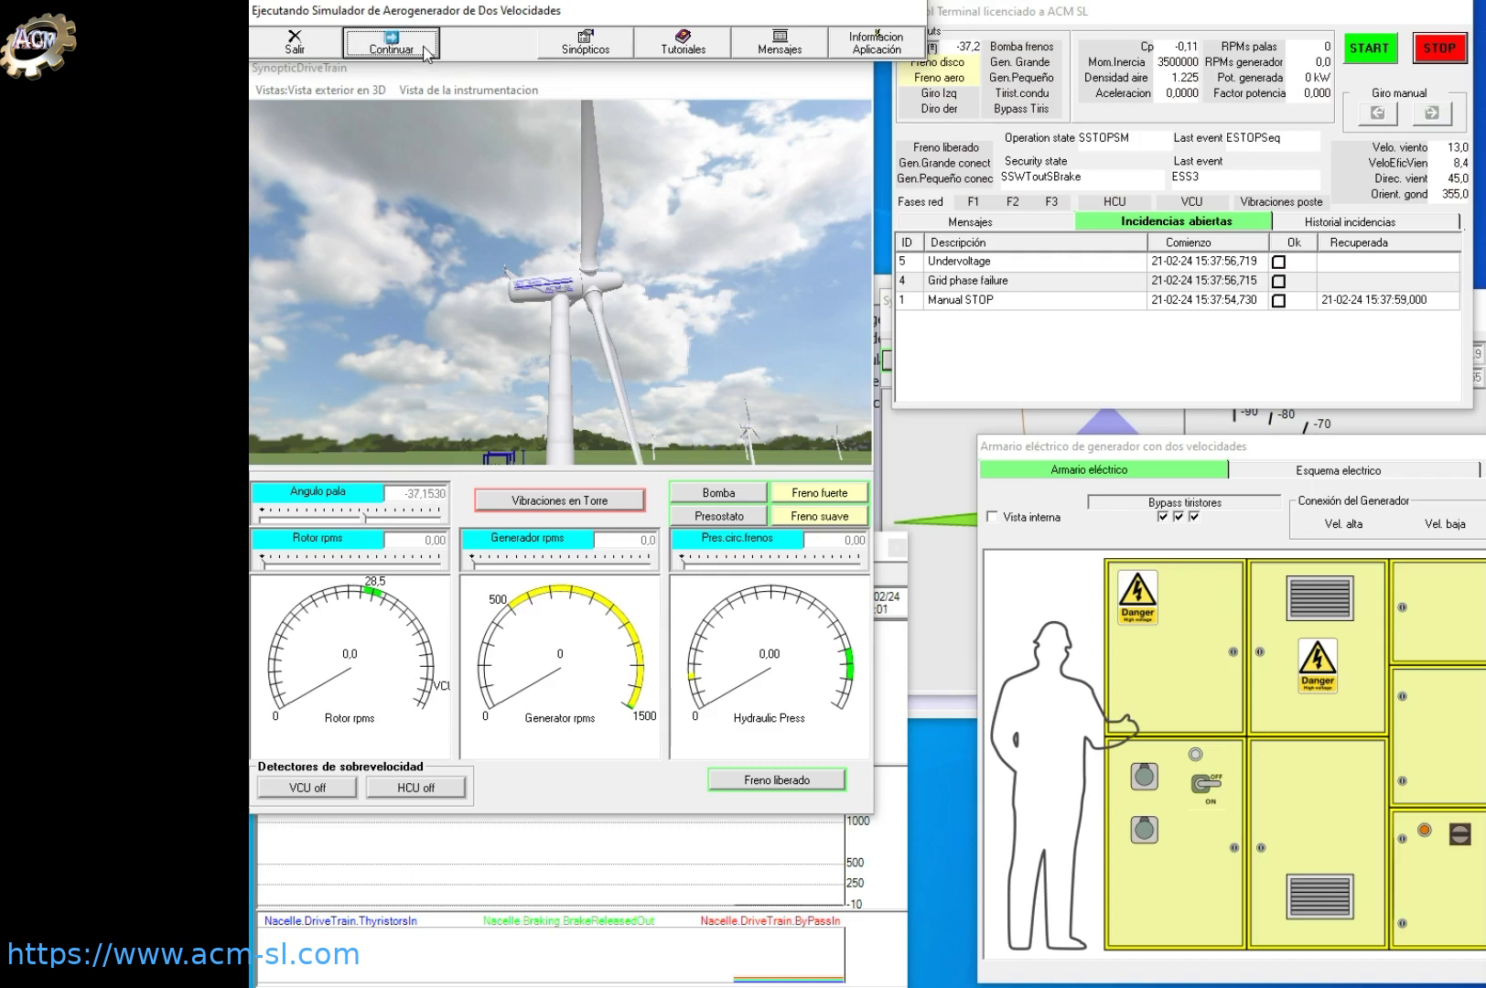
click(426, 50)
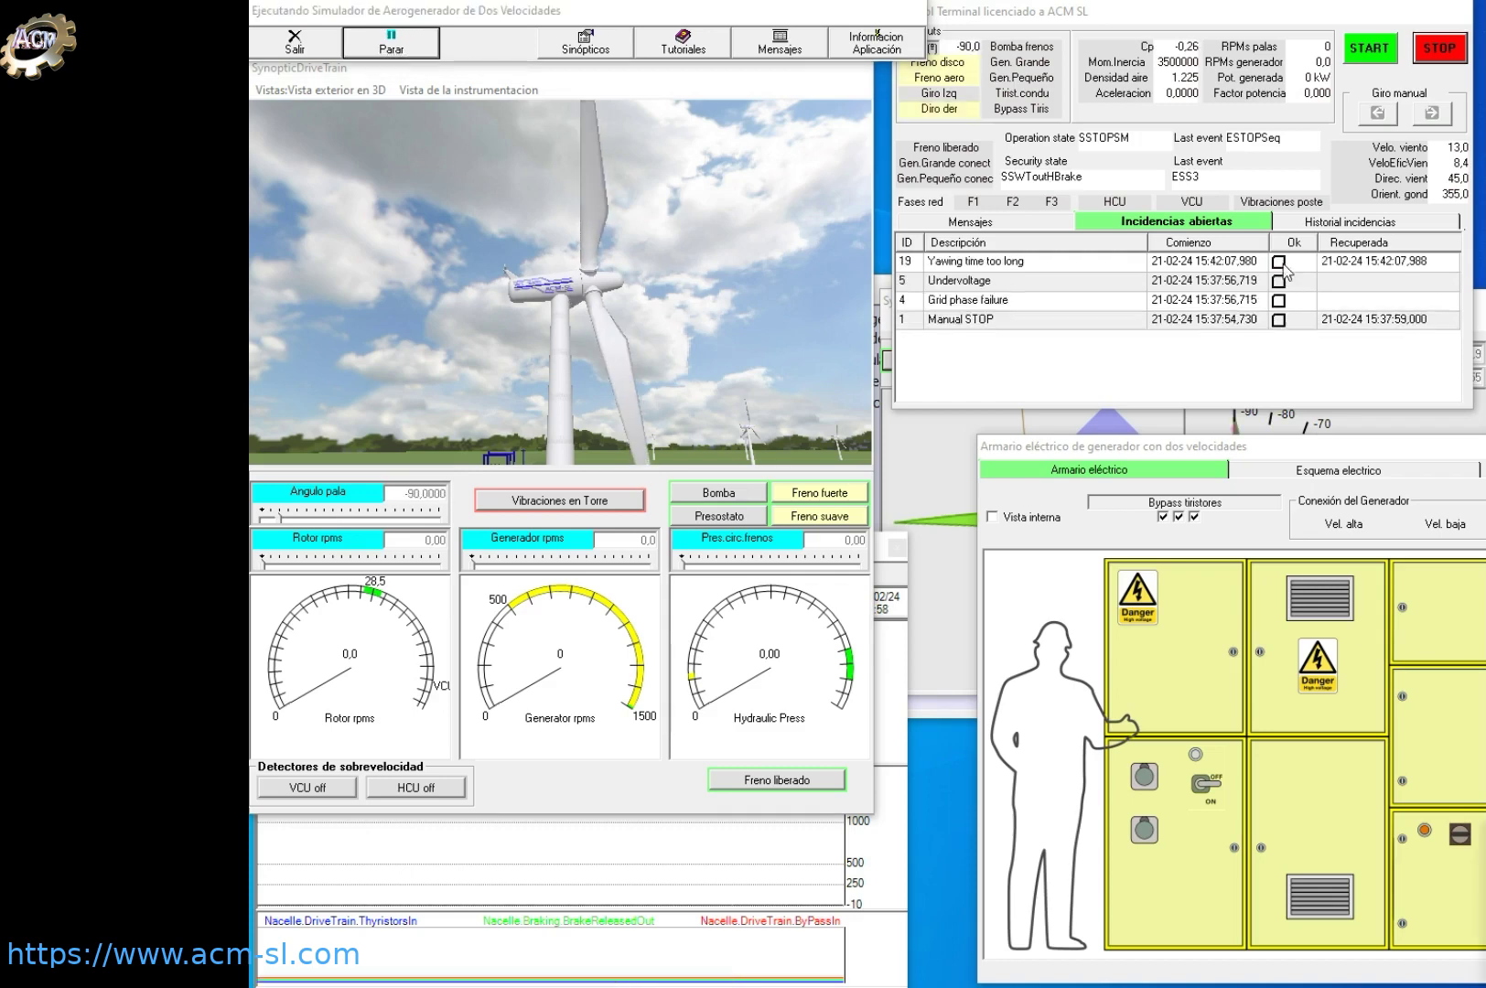
Switch the electrical cabinet's main switch to ON and acknowledge all open incidents in the Control Terminal
click(1209, 787)
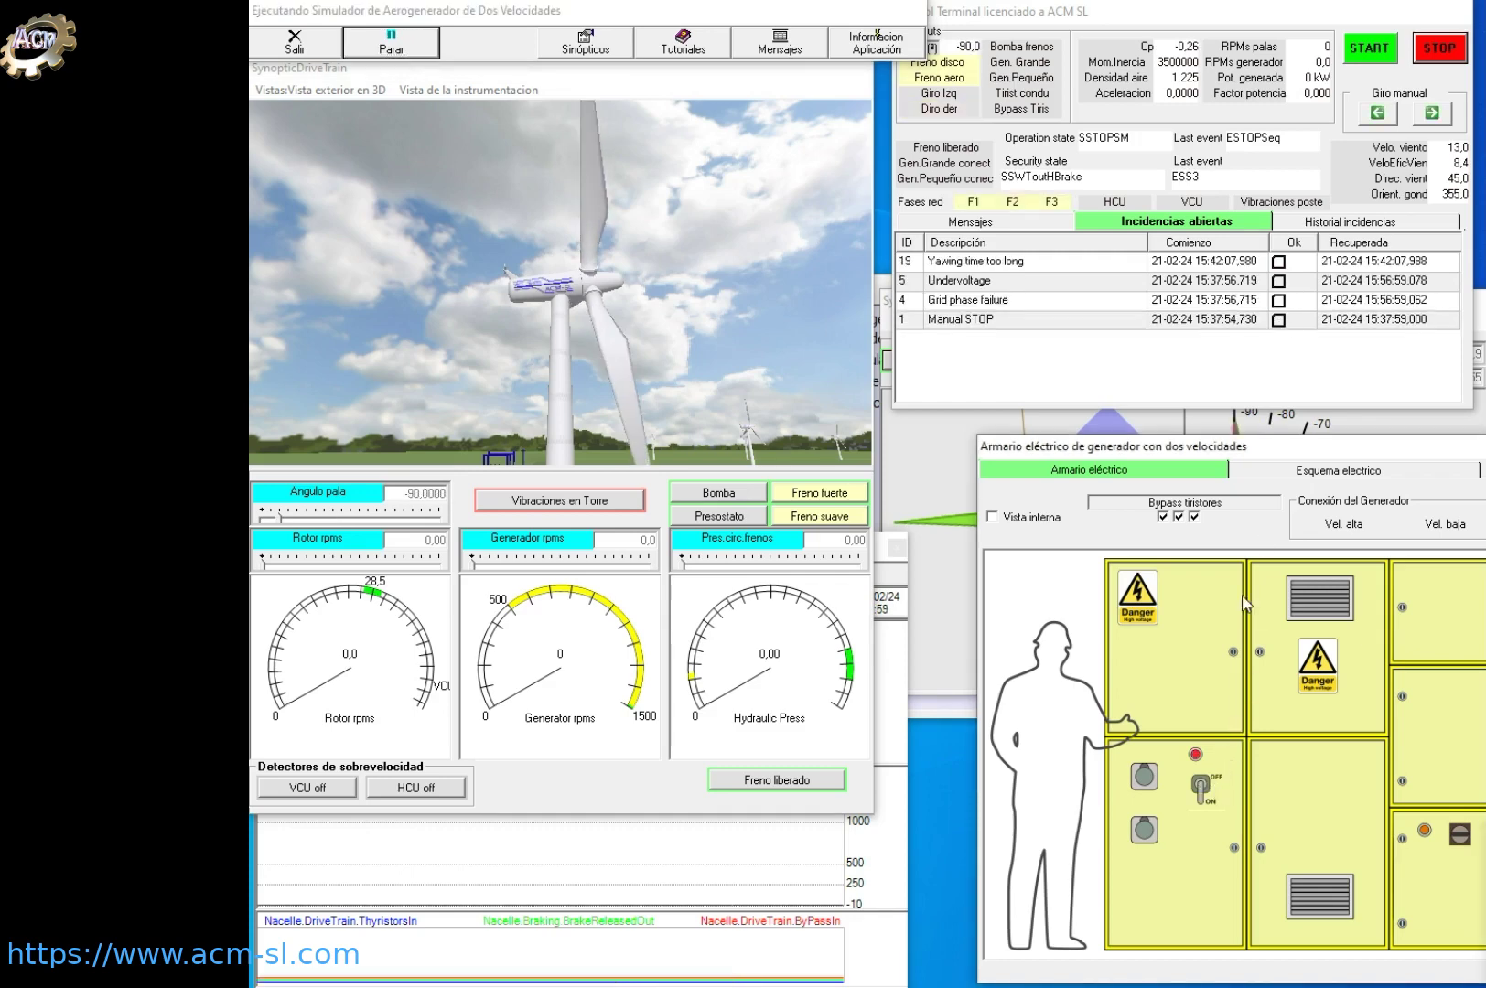
click(1279, 262)
click(1278, 261)
click(1278, 262)
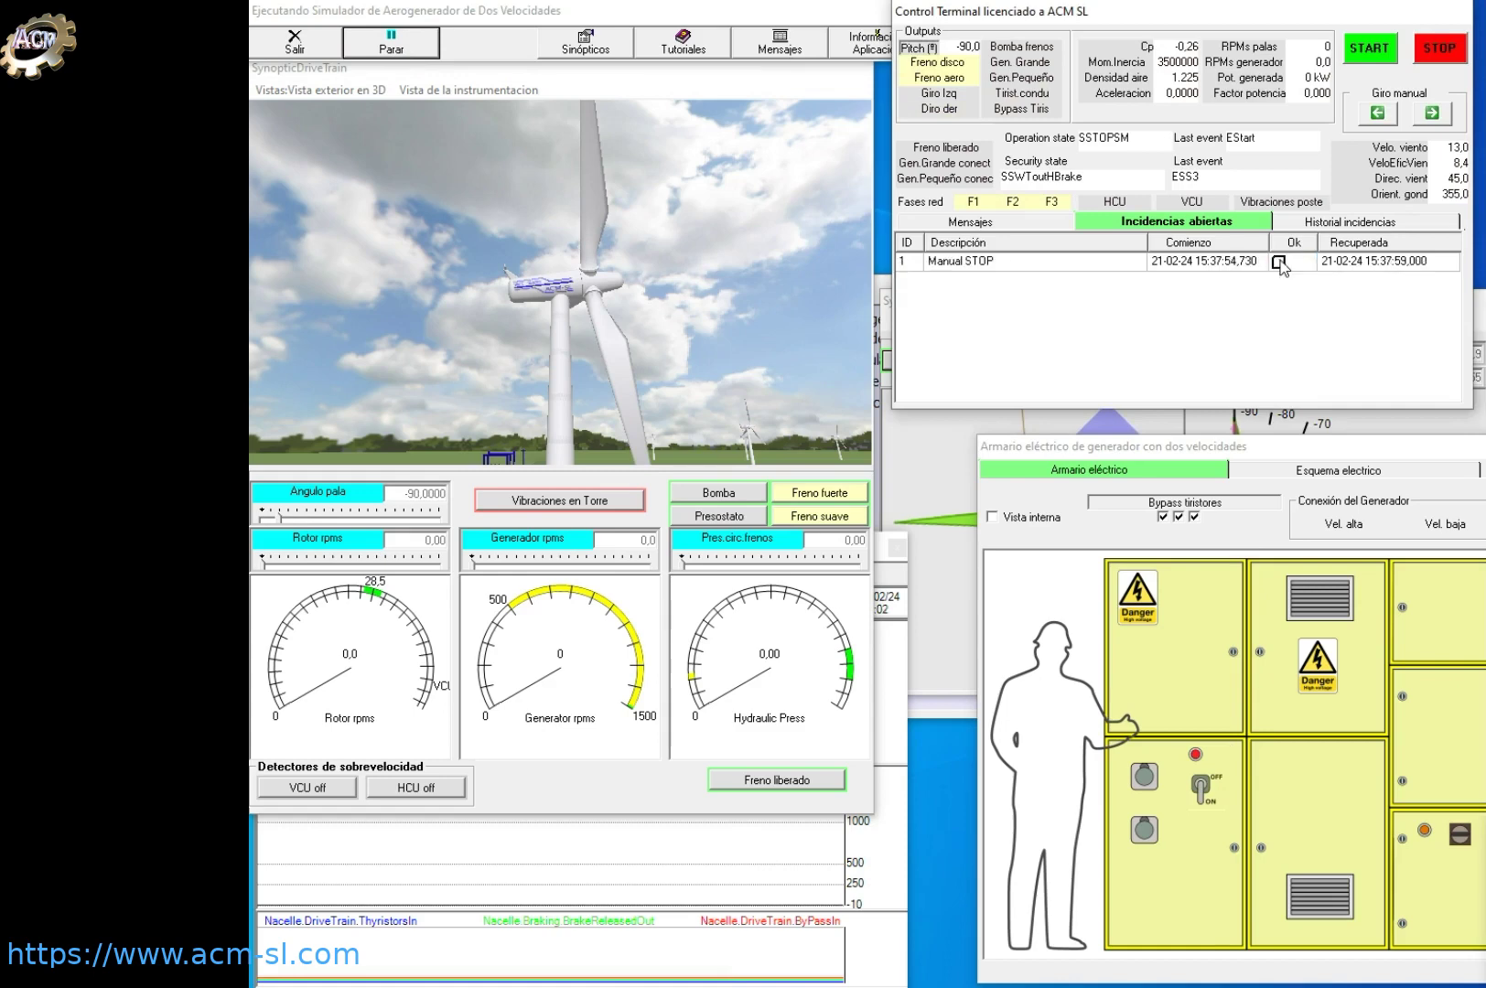
click(1278, 262)
Give the turbine the START command from the Control Terminal, and briefly pause and resume the simulation
click(1367, 57)
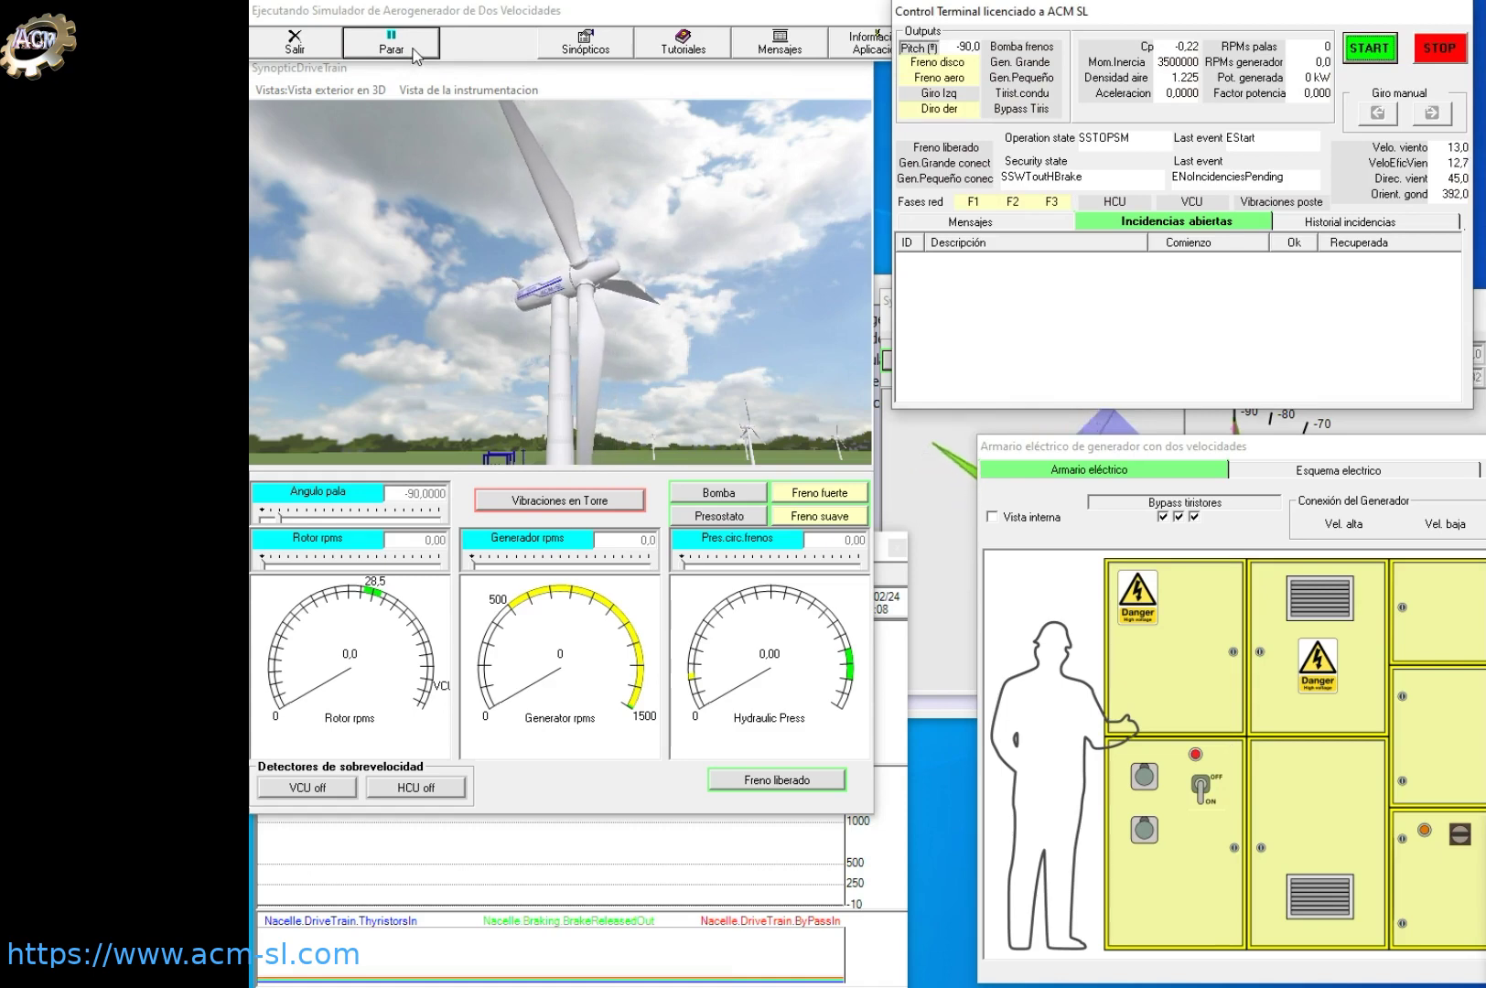
click(415, 53)
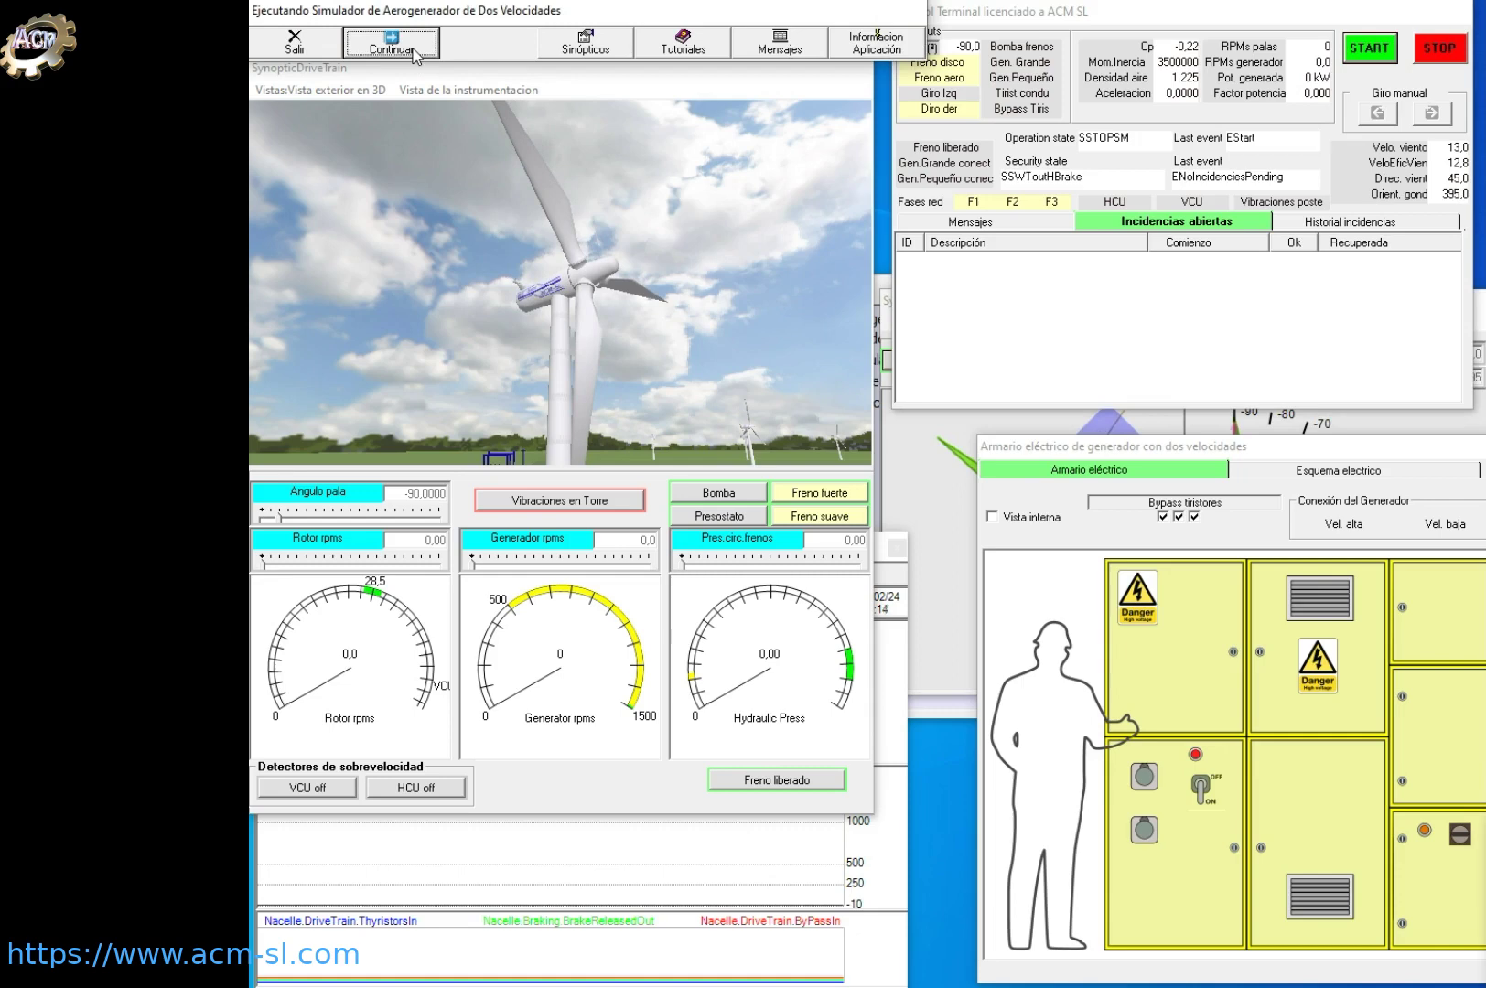
click(417, 53)
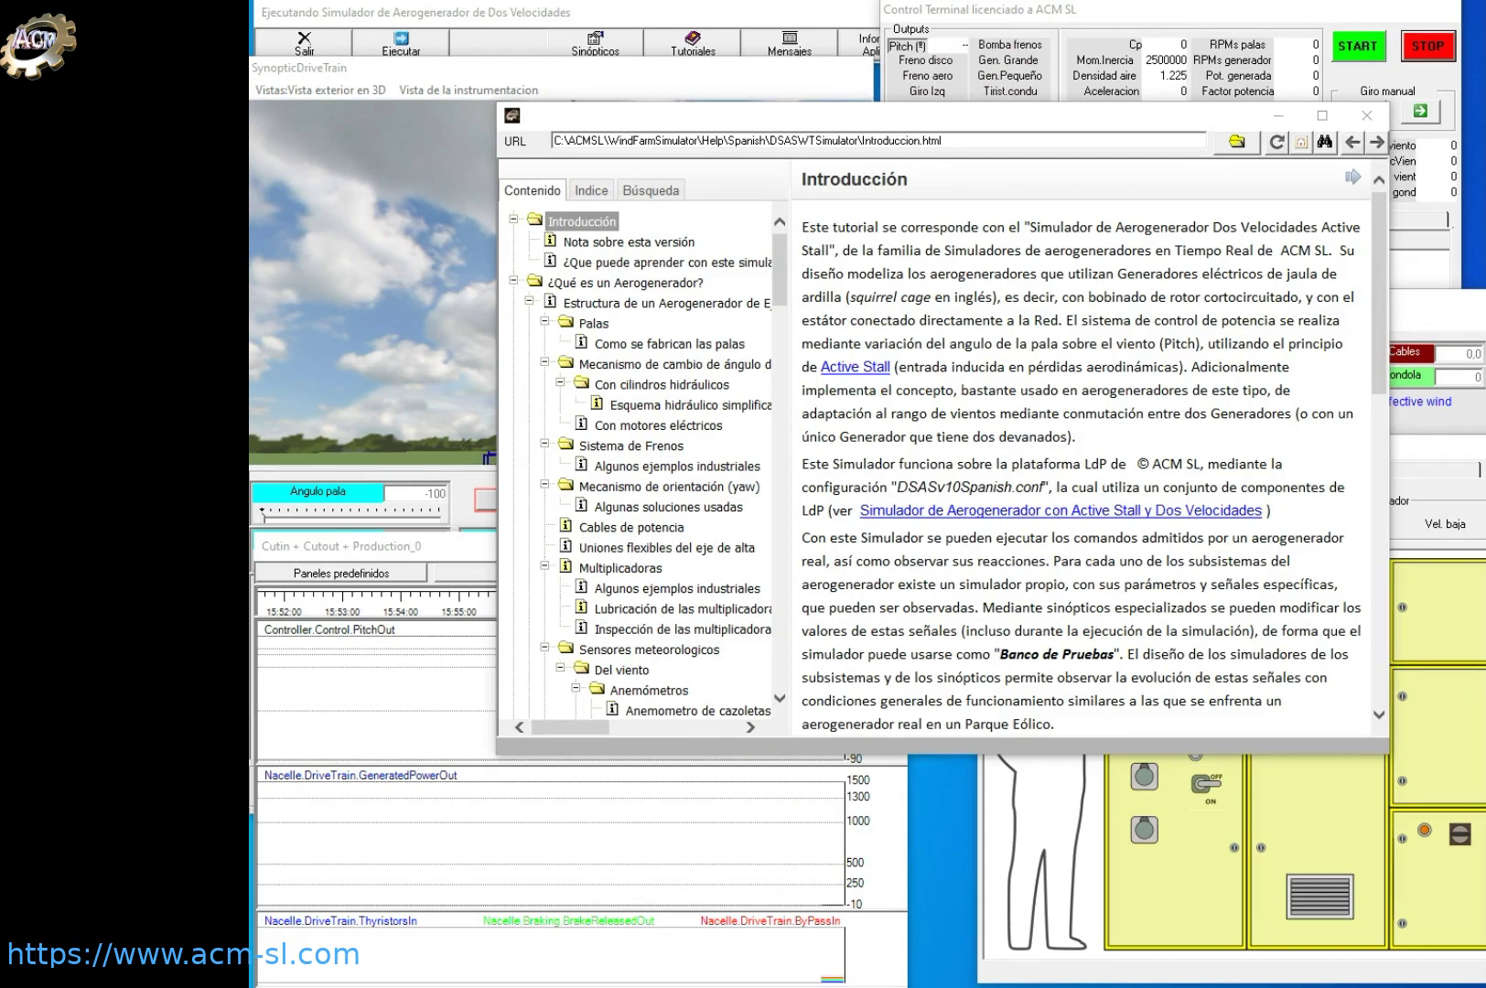
Collapse the ¿Qué es un Aerogenerador? chapter and look through the Principios físicos topics on blade rotation and wind power control
click(513, 281)
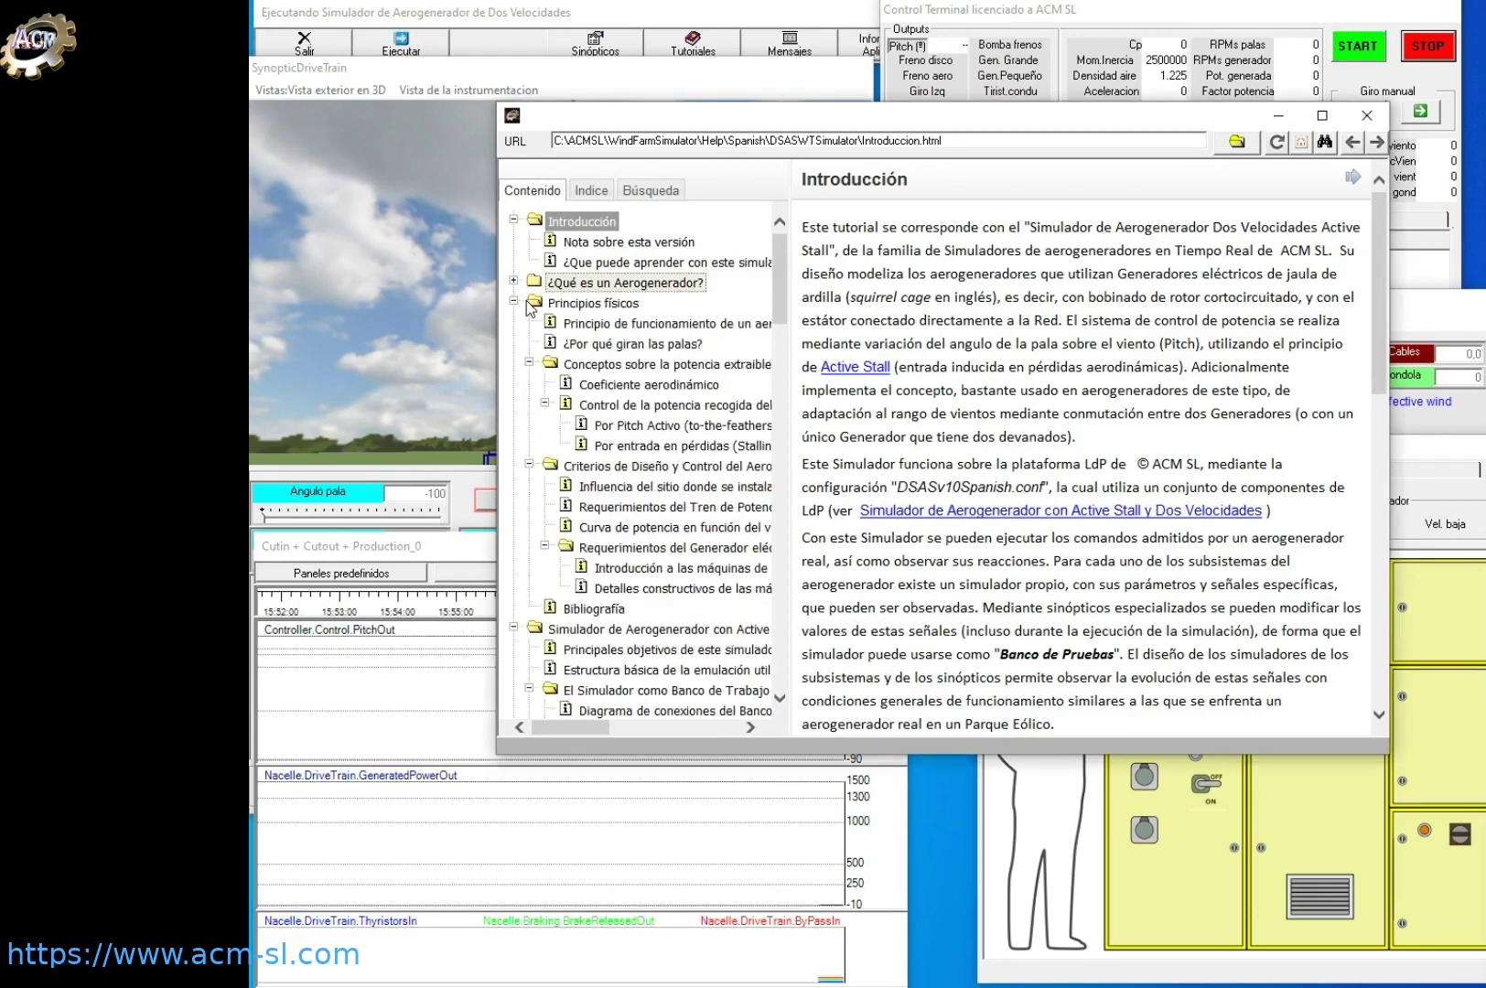
click(601, 328)
click(625, 345)
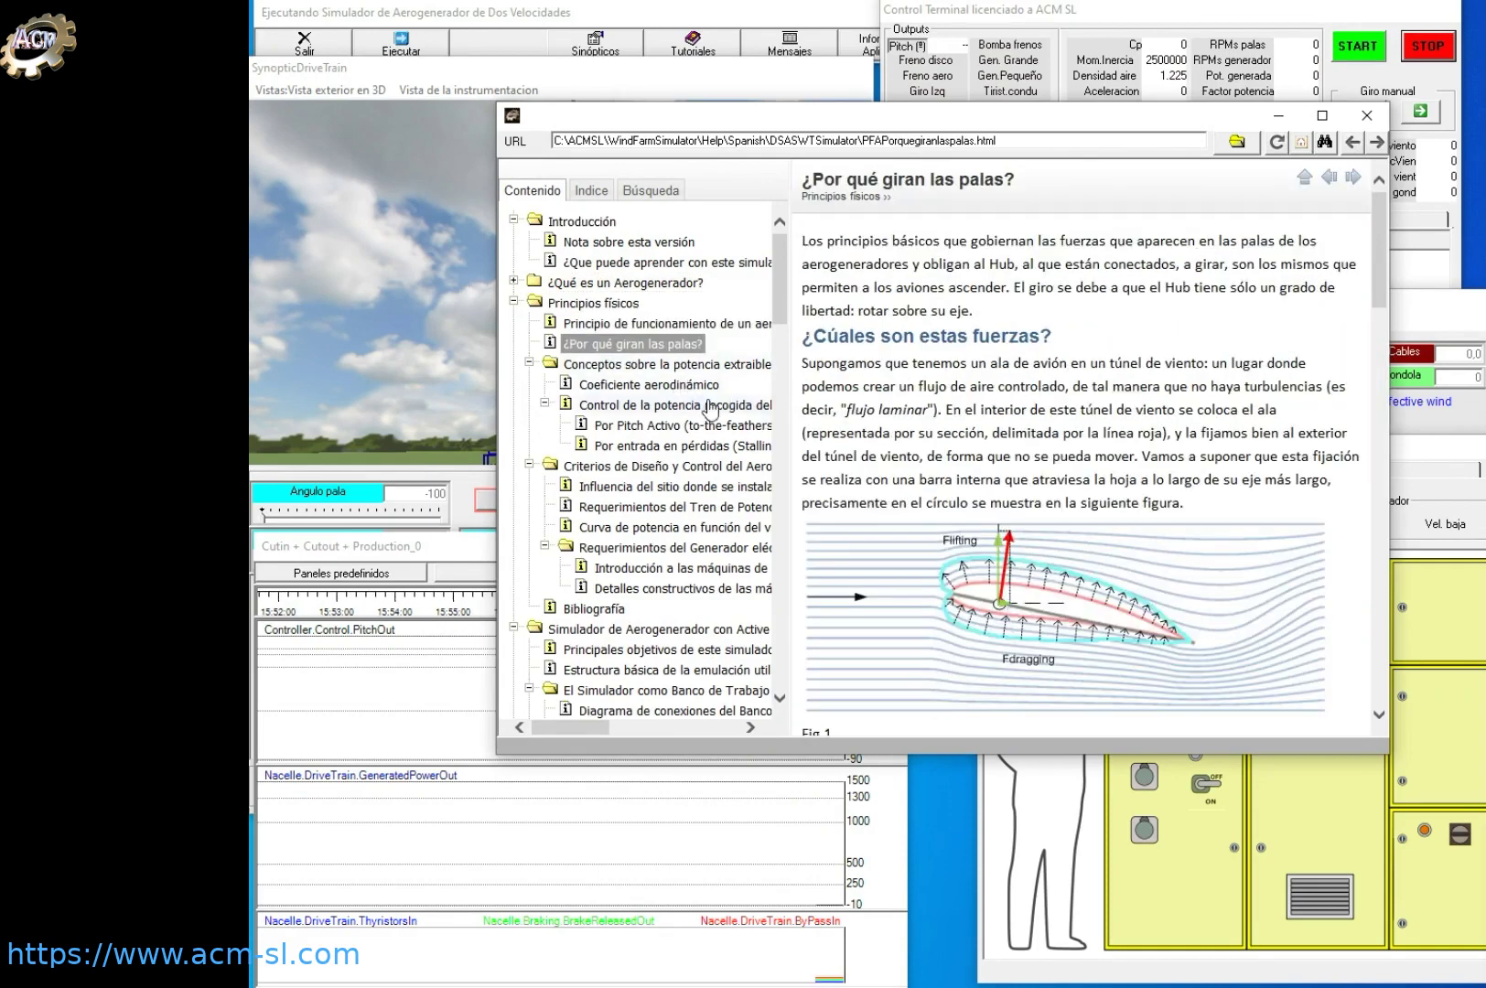
click(665, 385)
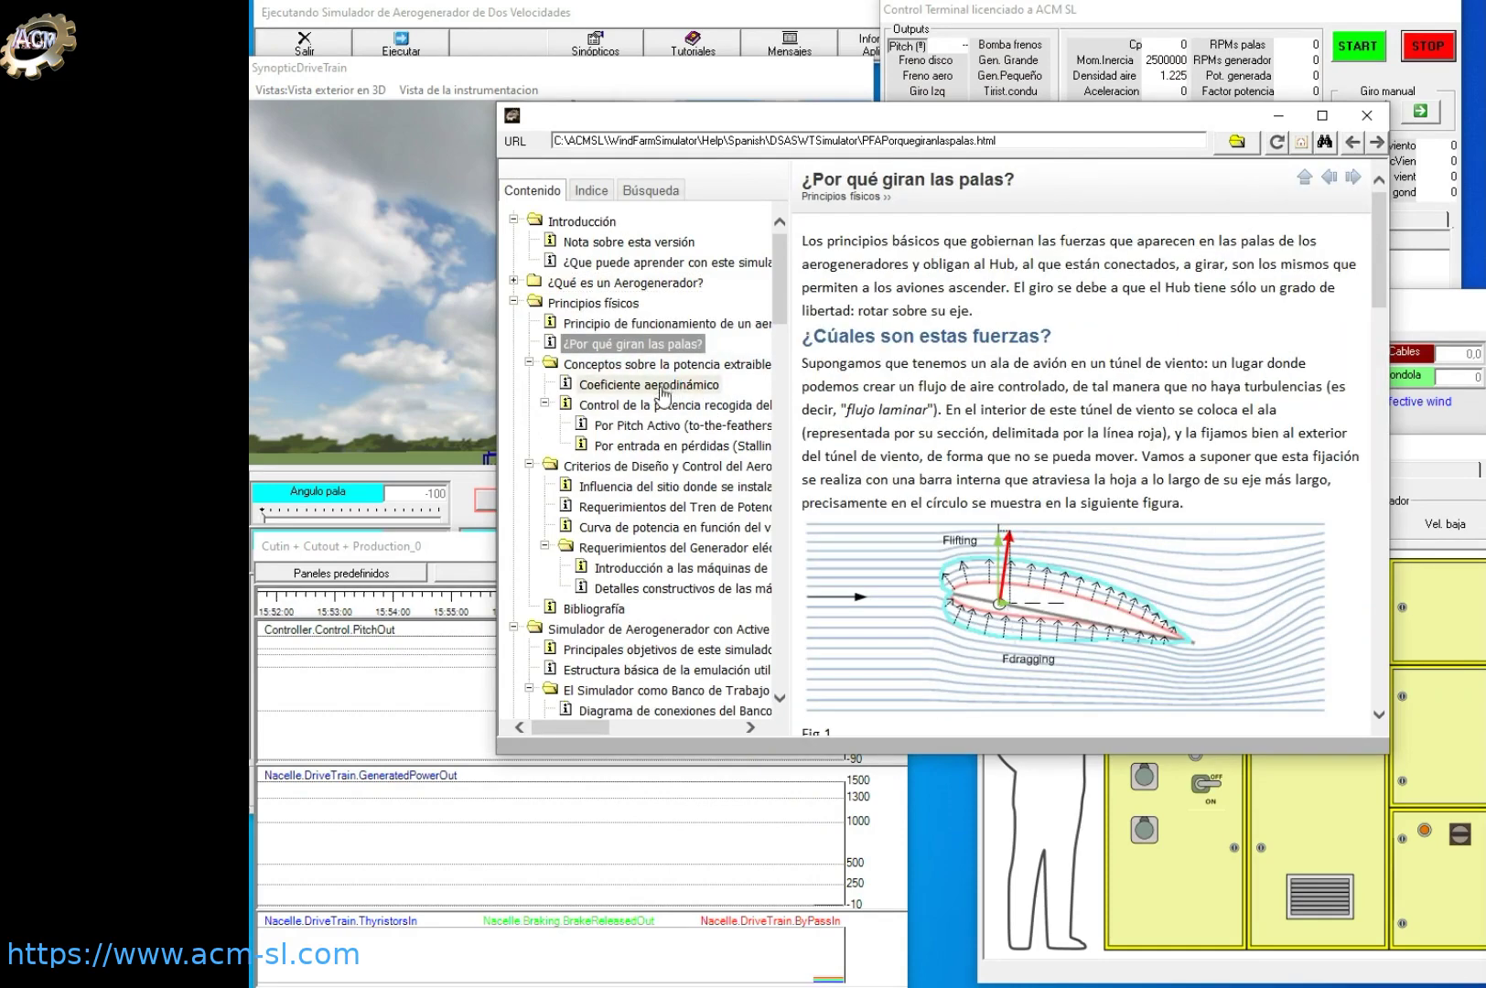
click(664, 405)
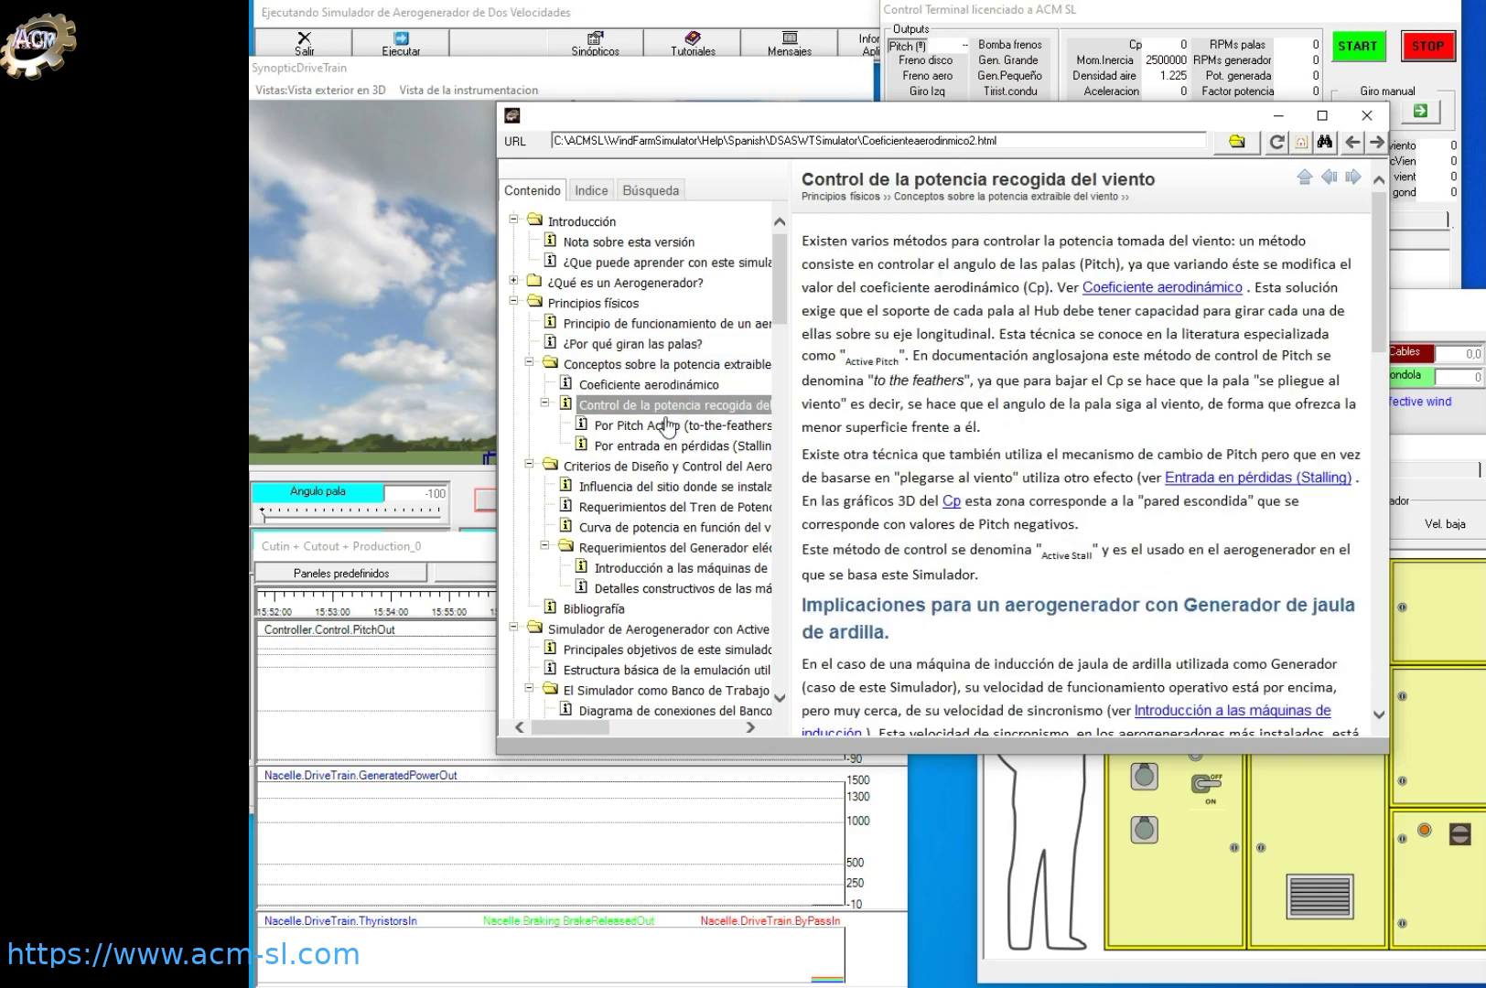
click(666, 428)
click(668, 447)
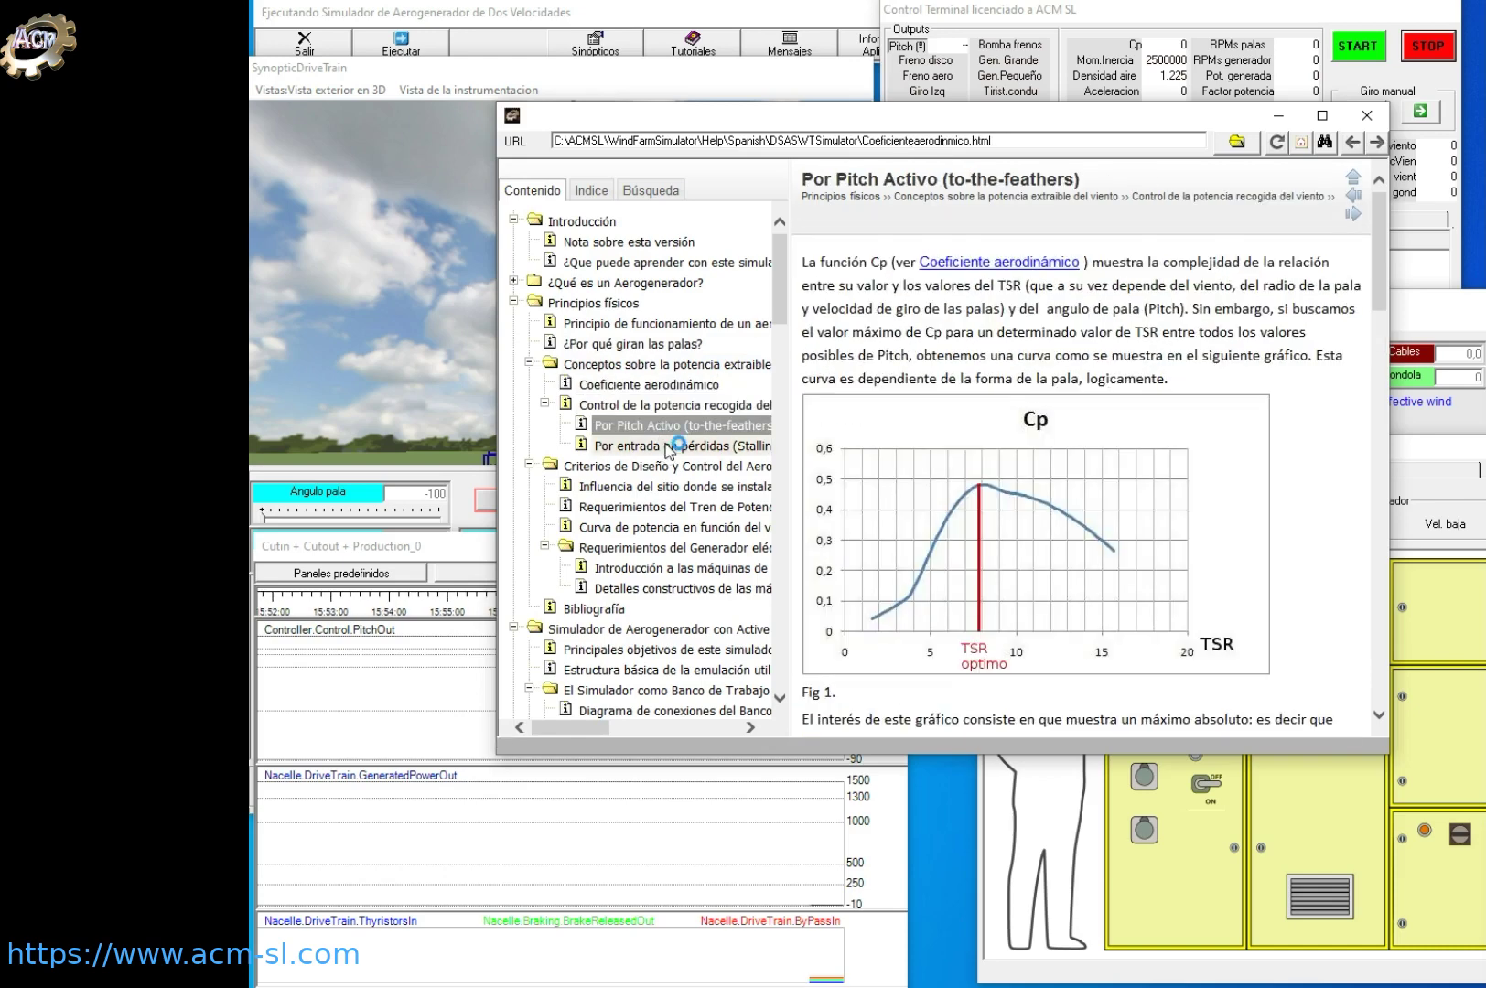
Examine the tutorial's Criterios de Diseño y Control del Aerogenerador topics, including the electric generator requirements and squirrel cage machine details
click(668, 467)
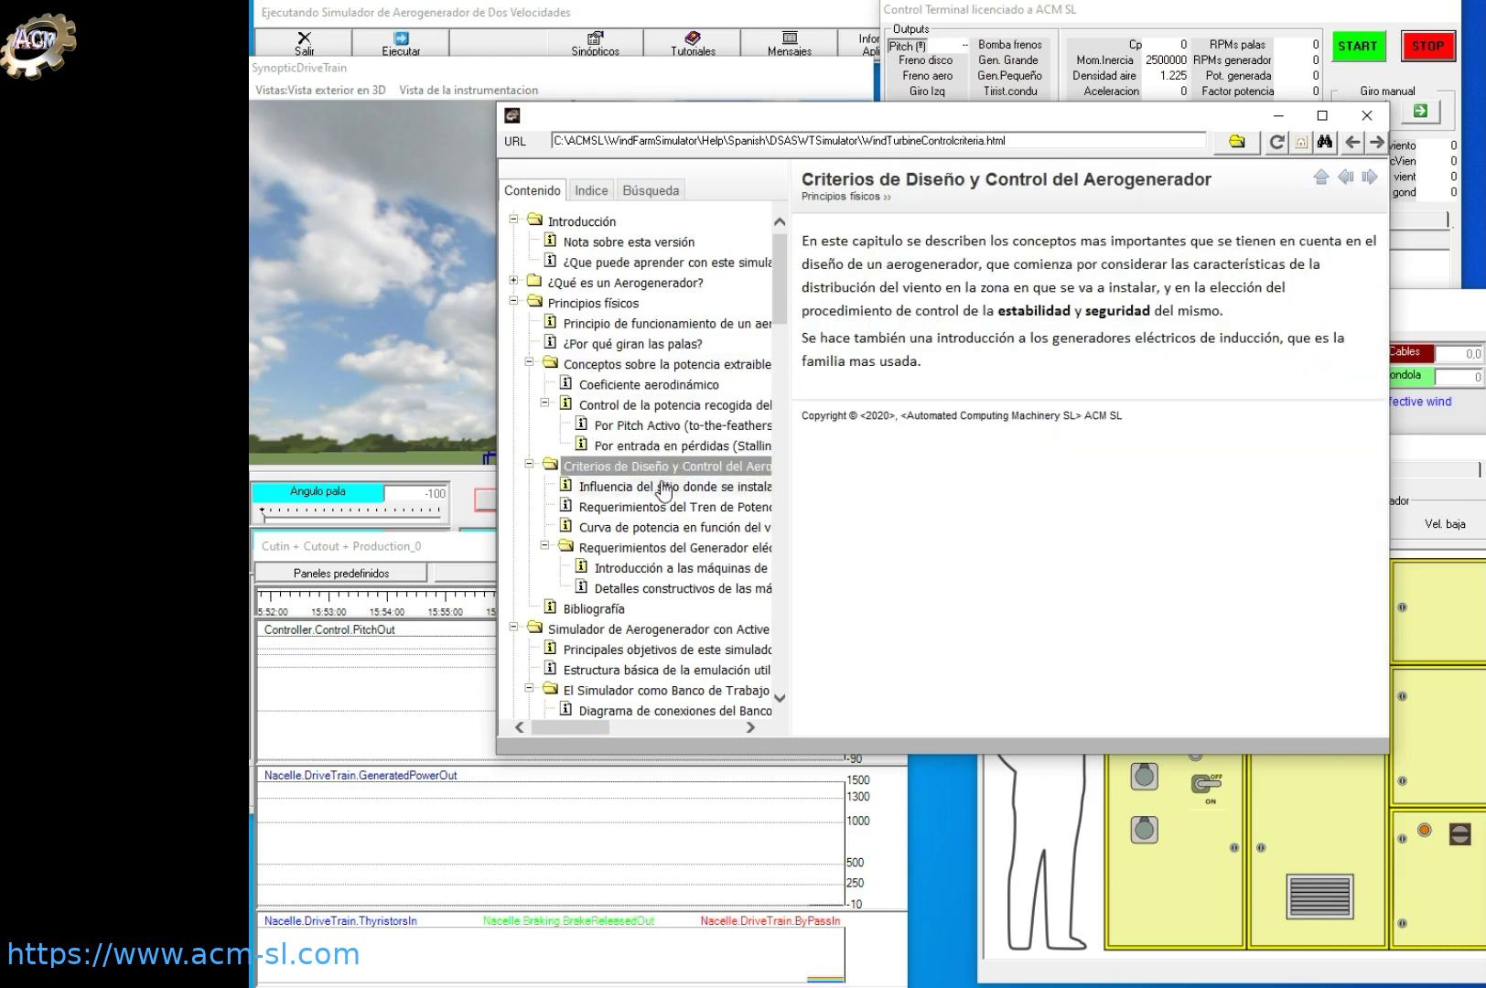
click(667, 486)
click(665, 509)
click(668, 549)
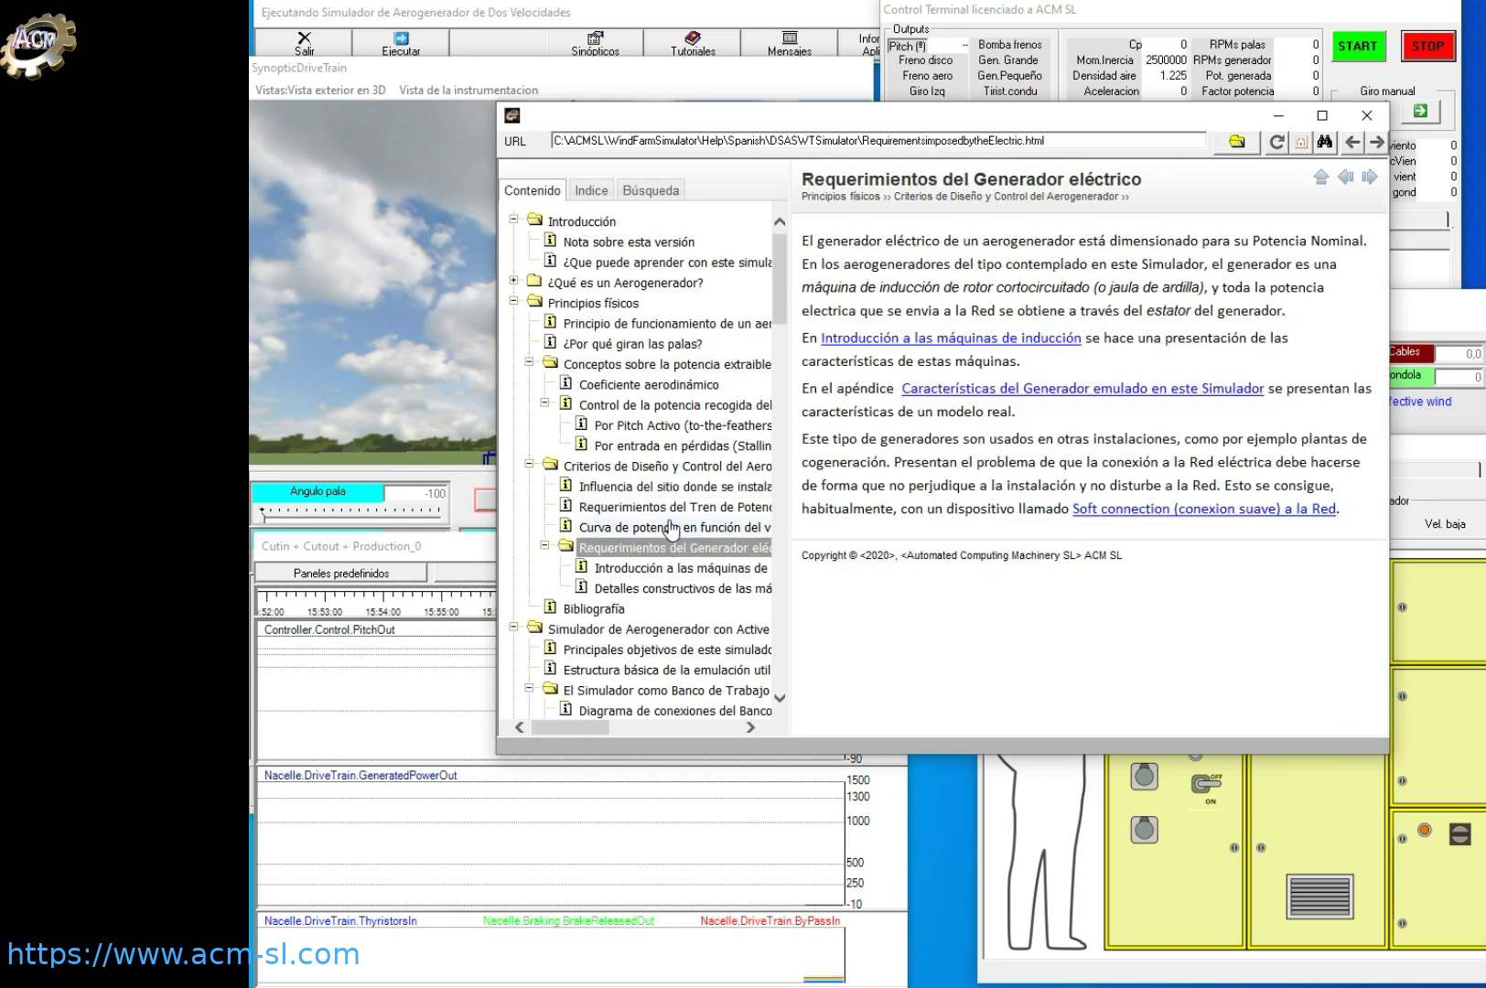
click(675, 588)
View the topic on the simulator's main objectives, and collapse the Principios físicos and Simulador de Aerogenerador chapters
click(649, 652)
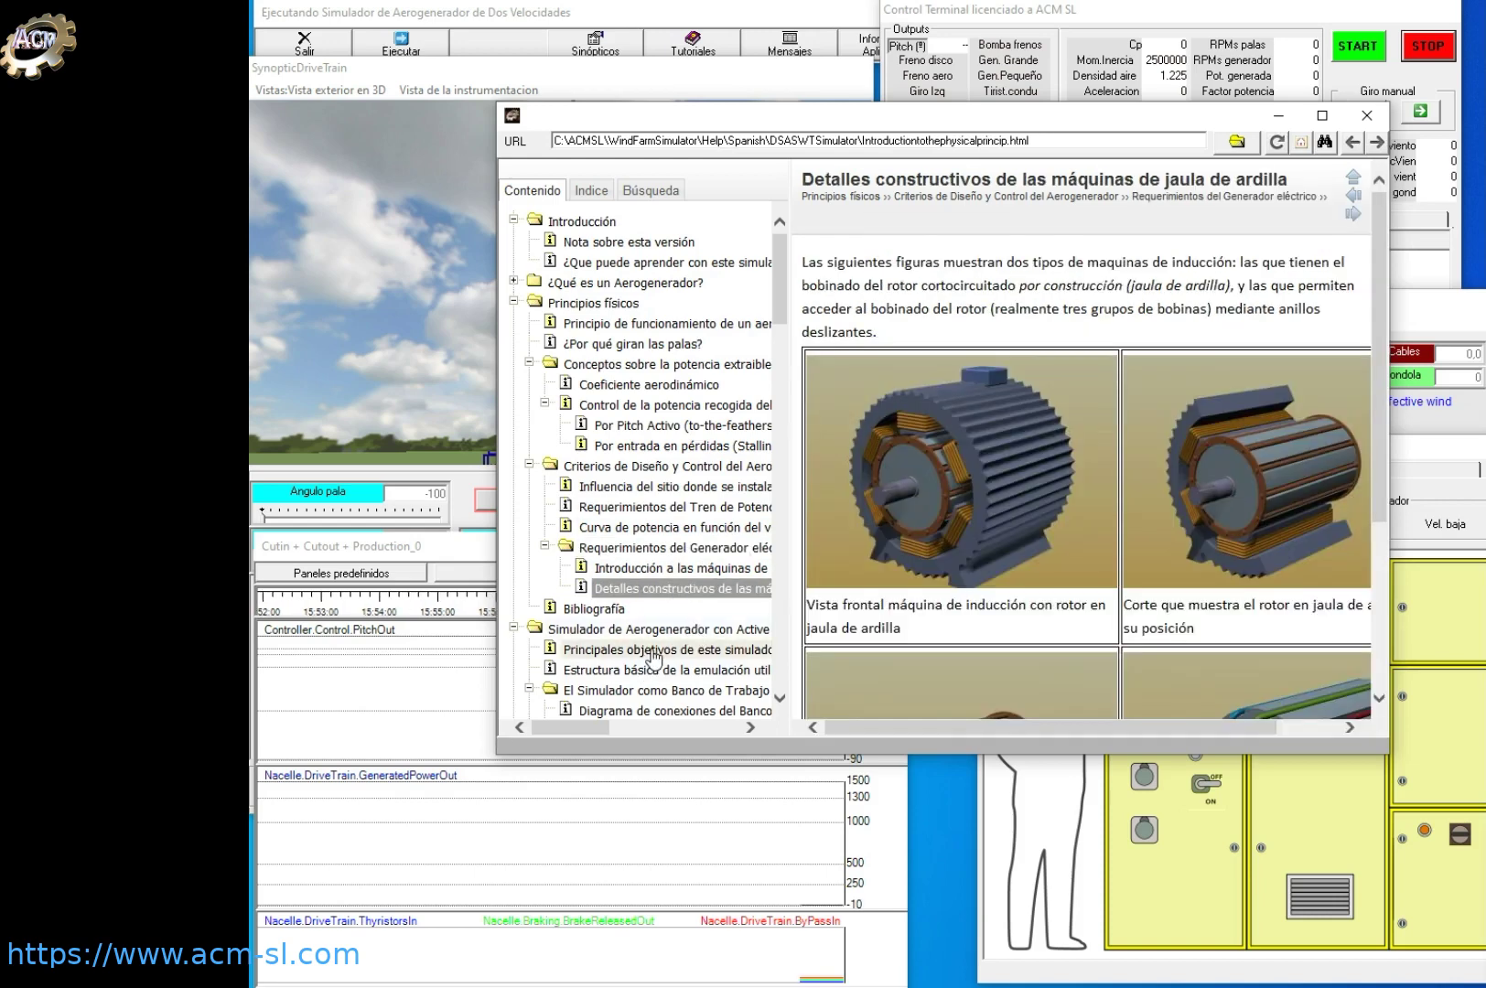
click(513, 301)
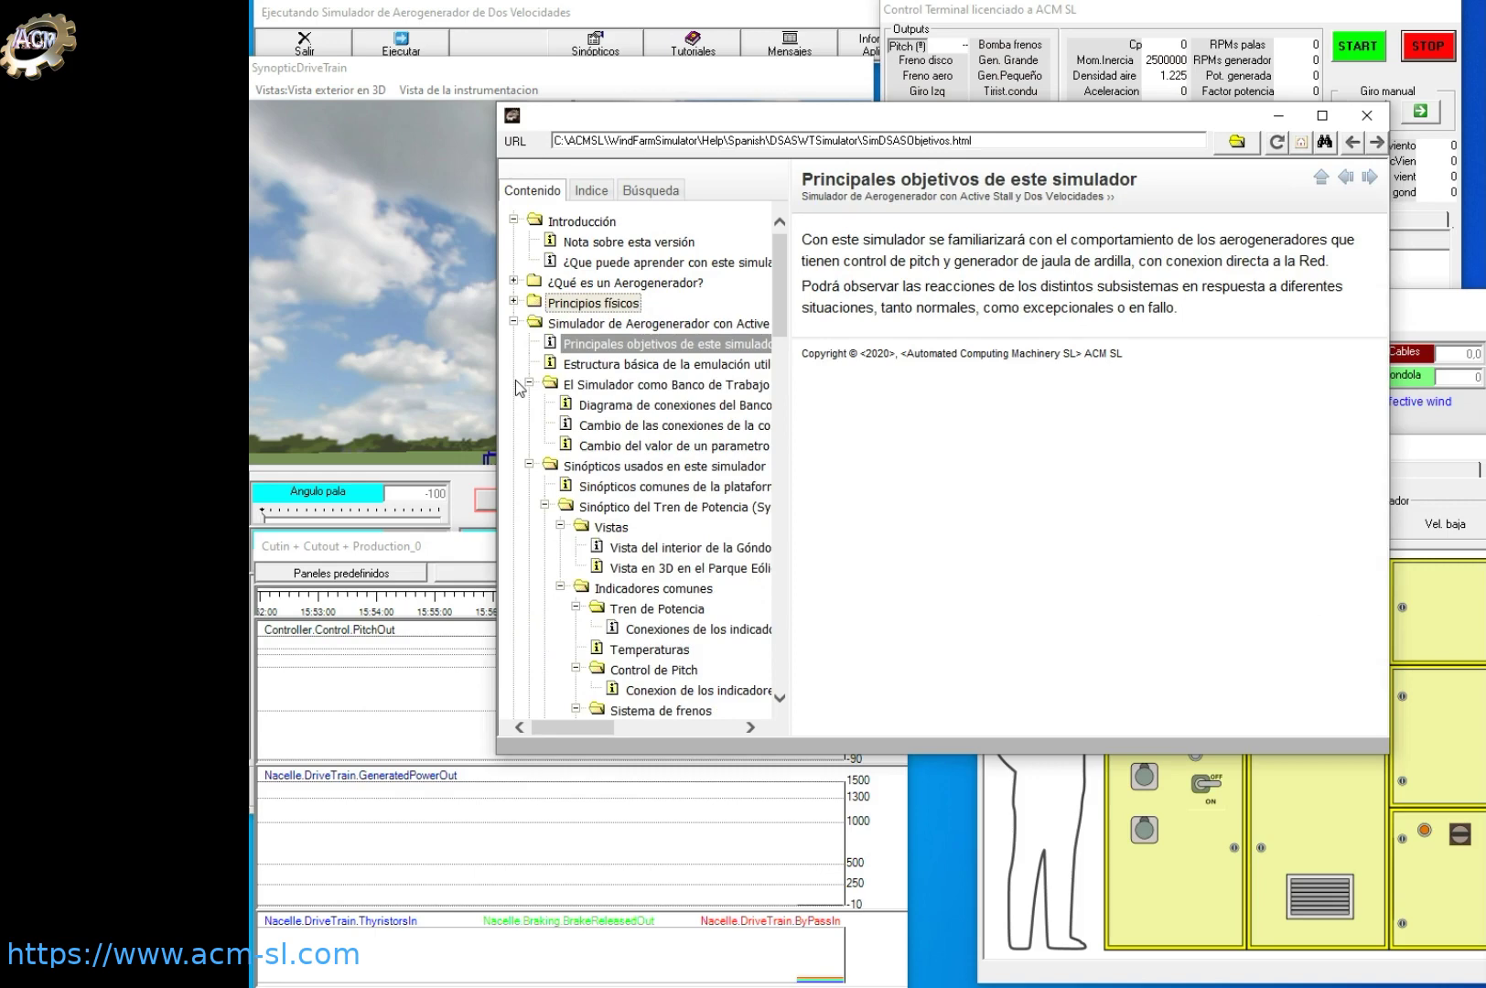
click(514, 322)
View the first three Clases prácticas topics of the tutorial, and show where the tutorials are called up from the simulator
click(576, 366)
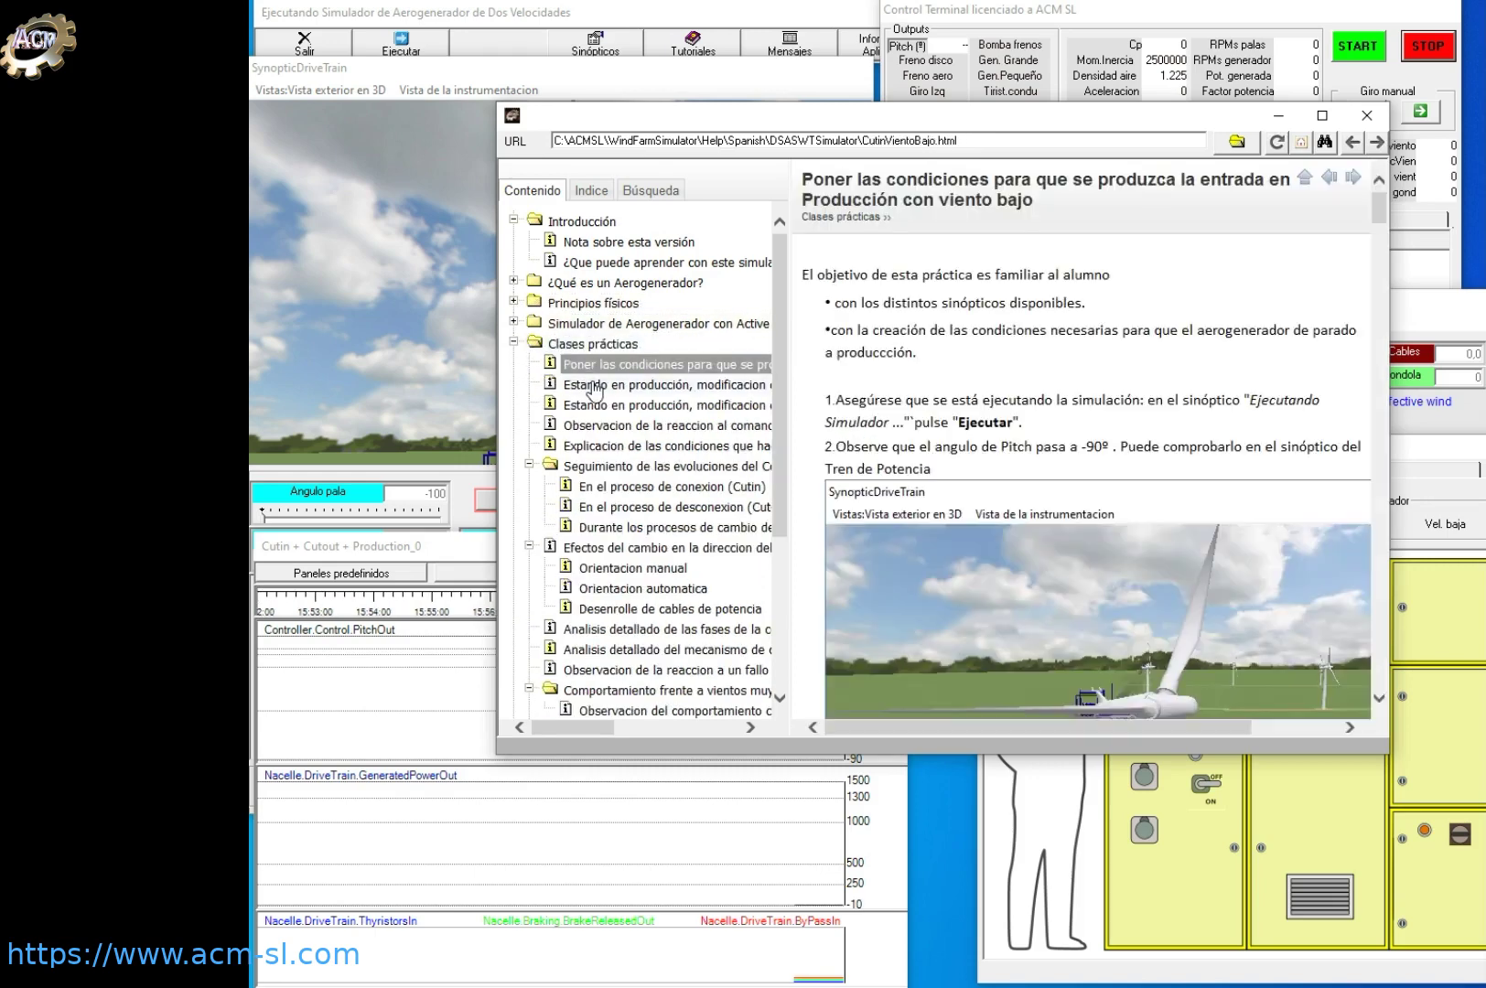
click(608, 387)
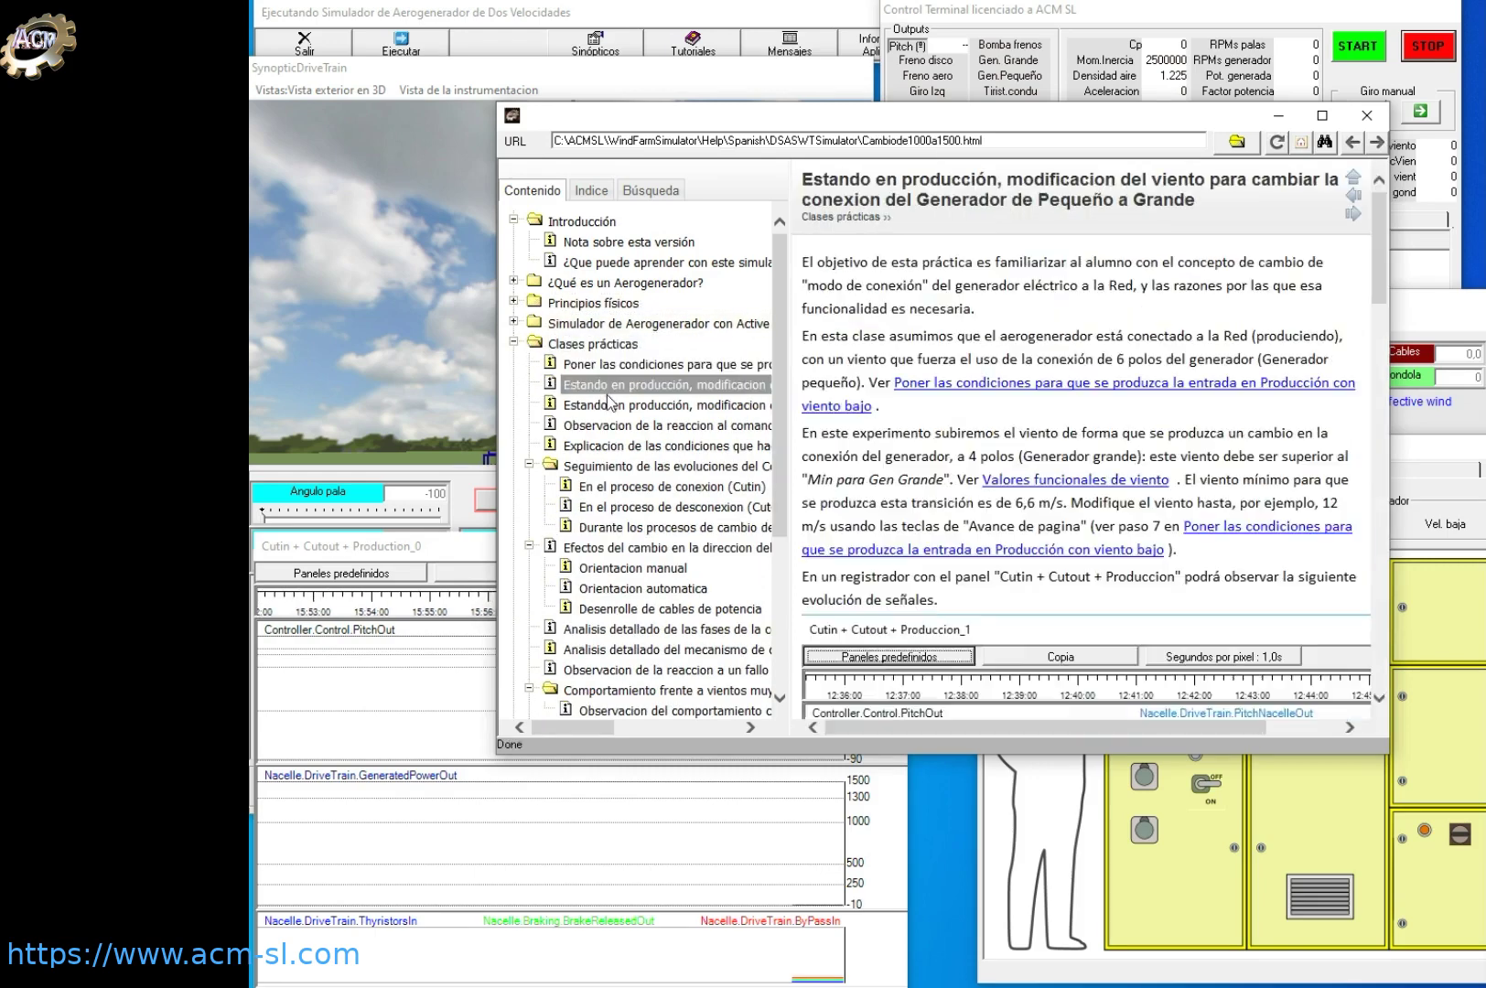
click(607, 405)
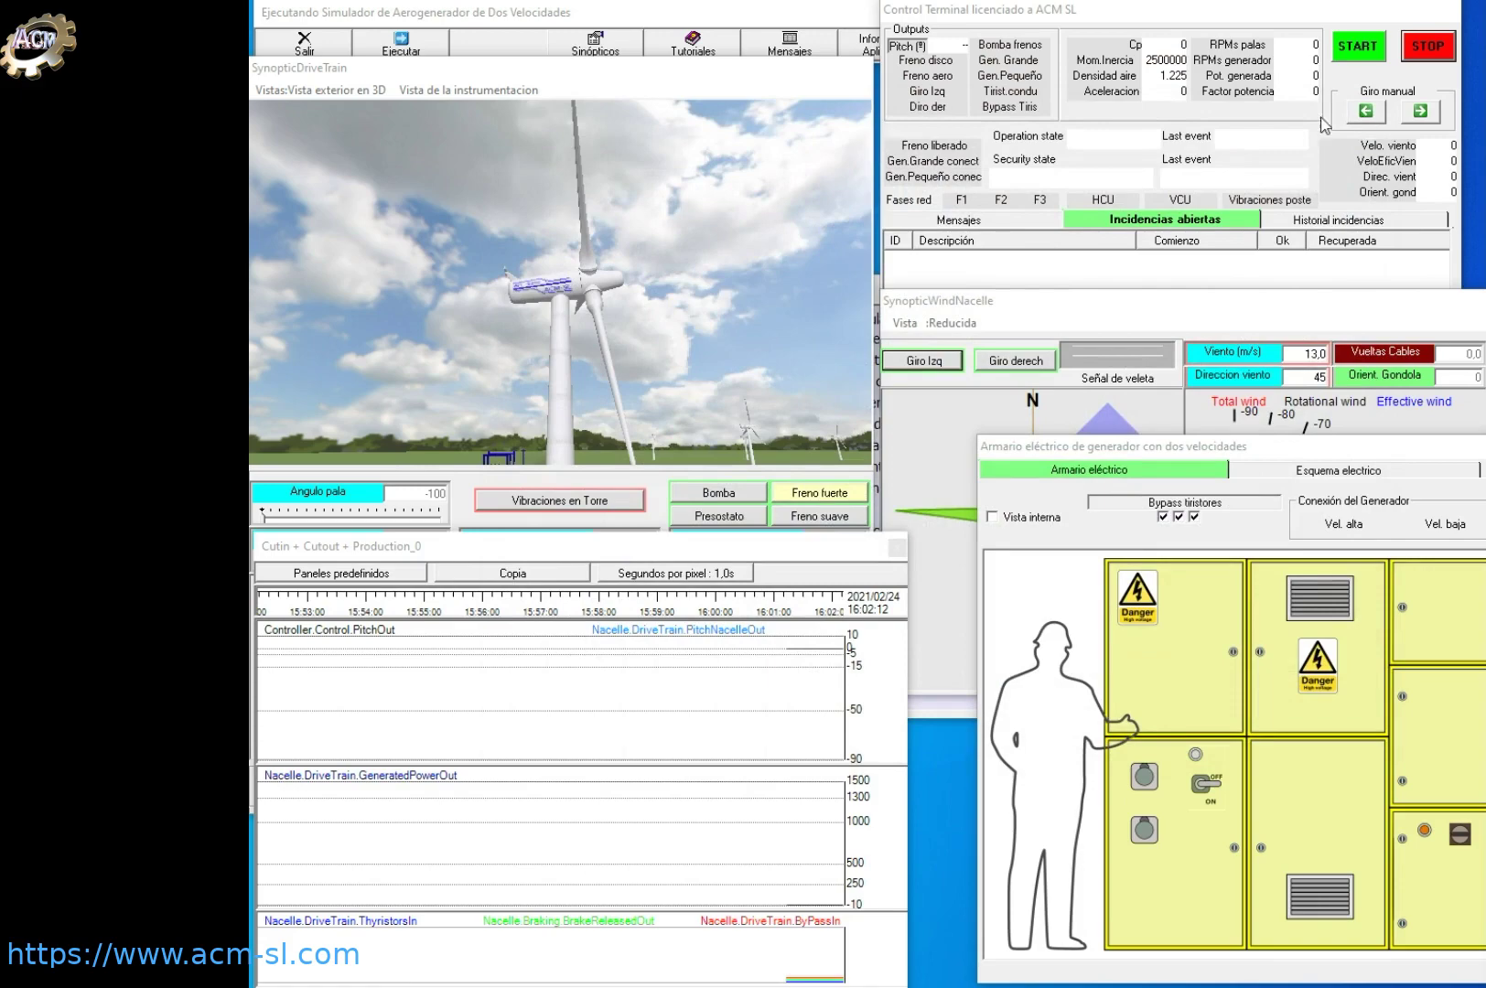
click(693, 46)
click(695, 86)
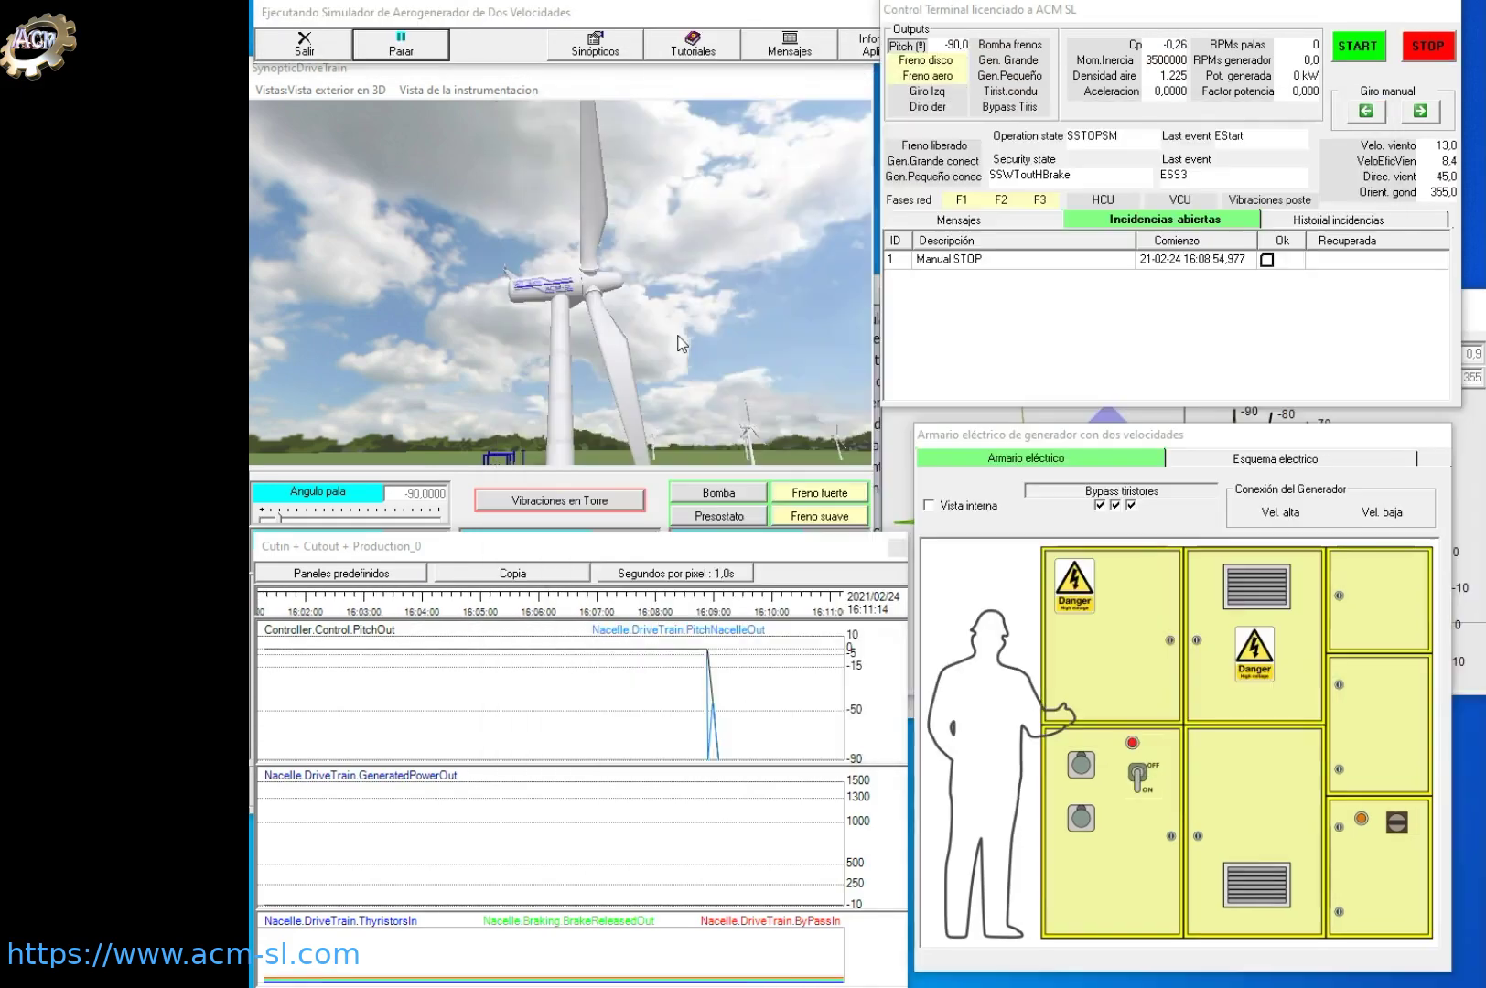
View the turbine exterior in 3D from higher angles, and reposition the Armario eléctrico and SynopticDriveTrain windows
drag(663, 329, 627, 386)
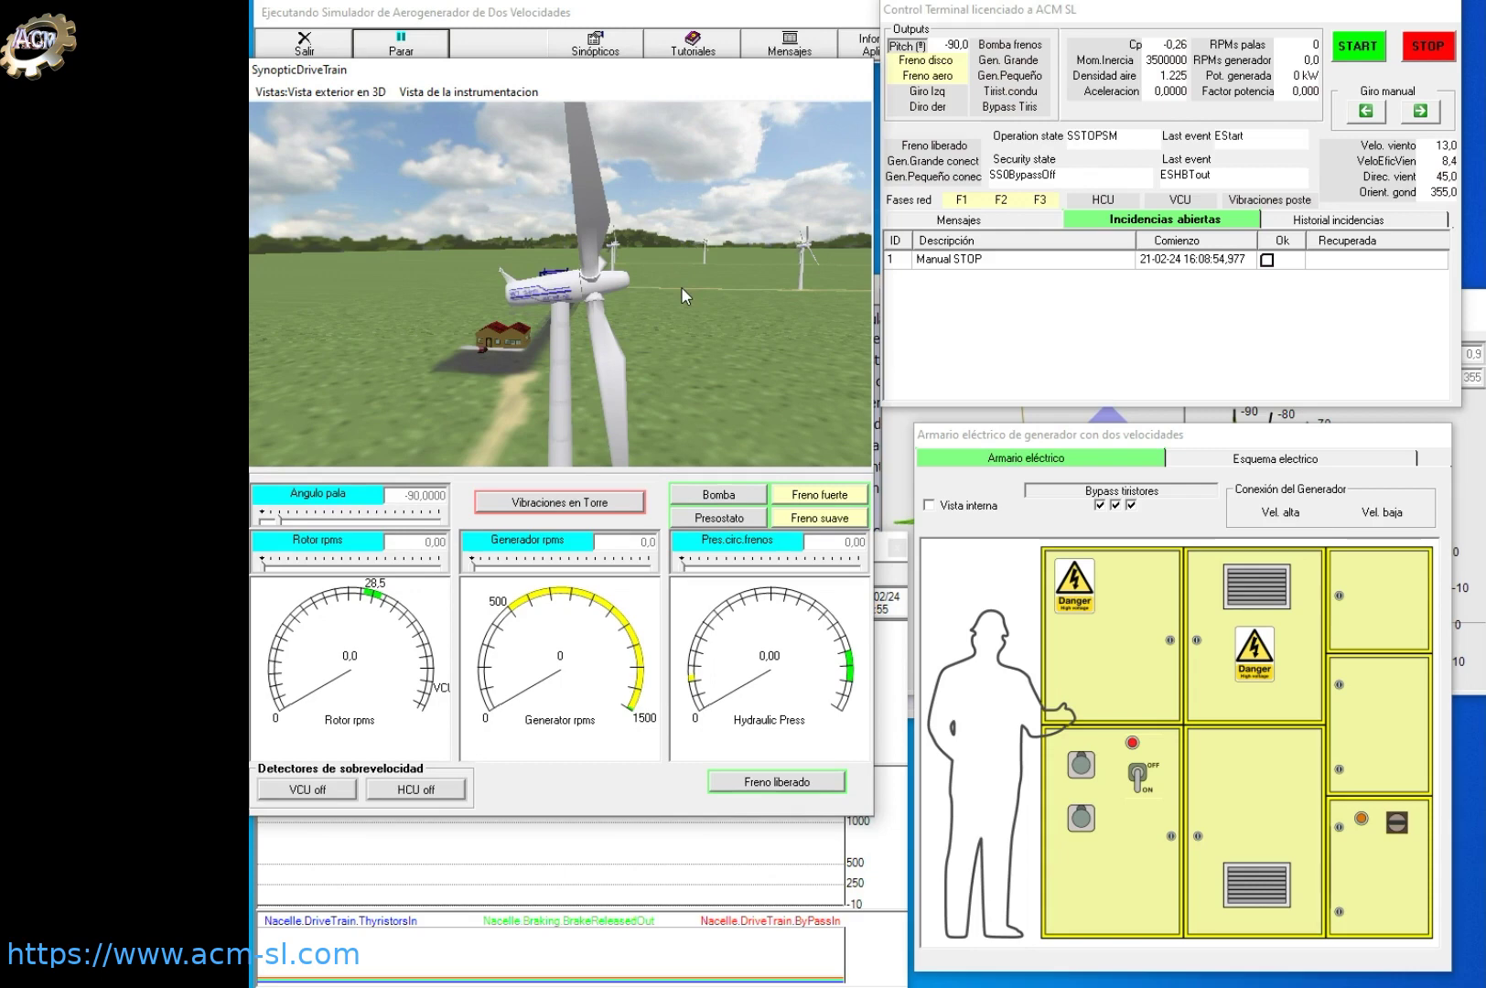
drag(660, 271, 486, 291)
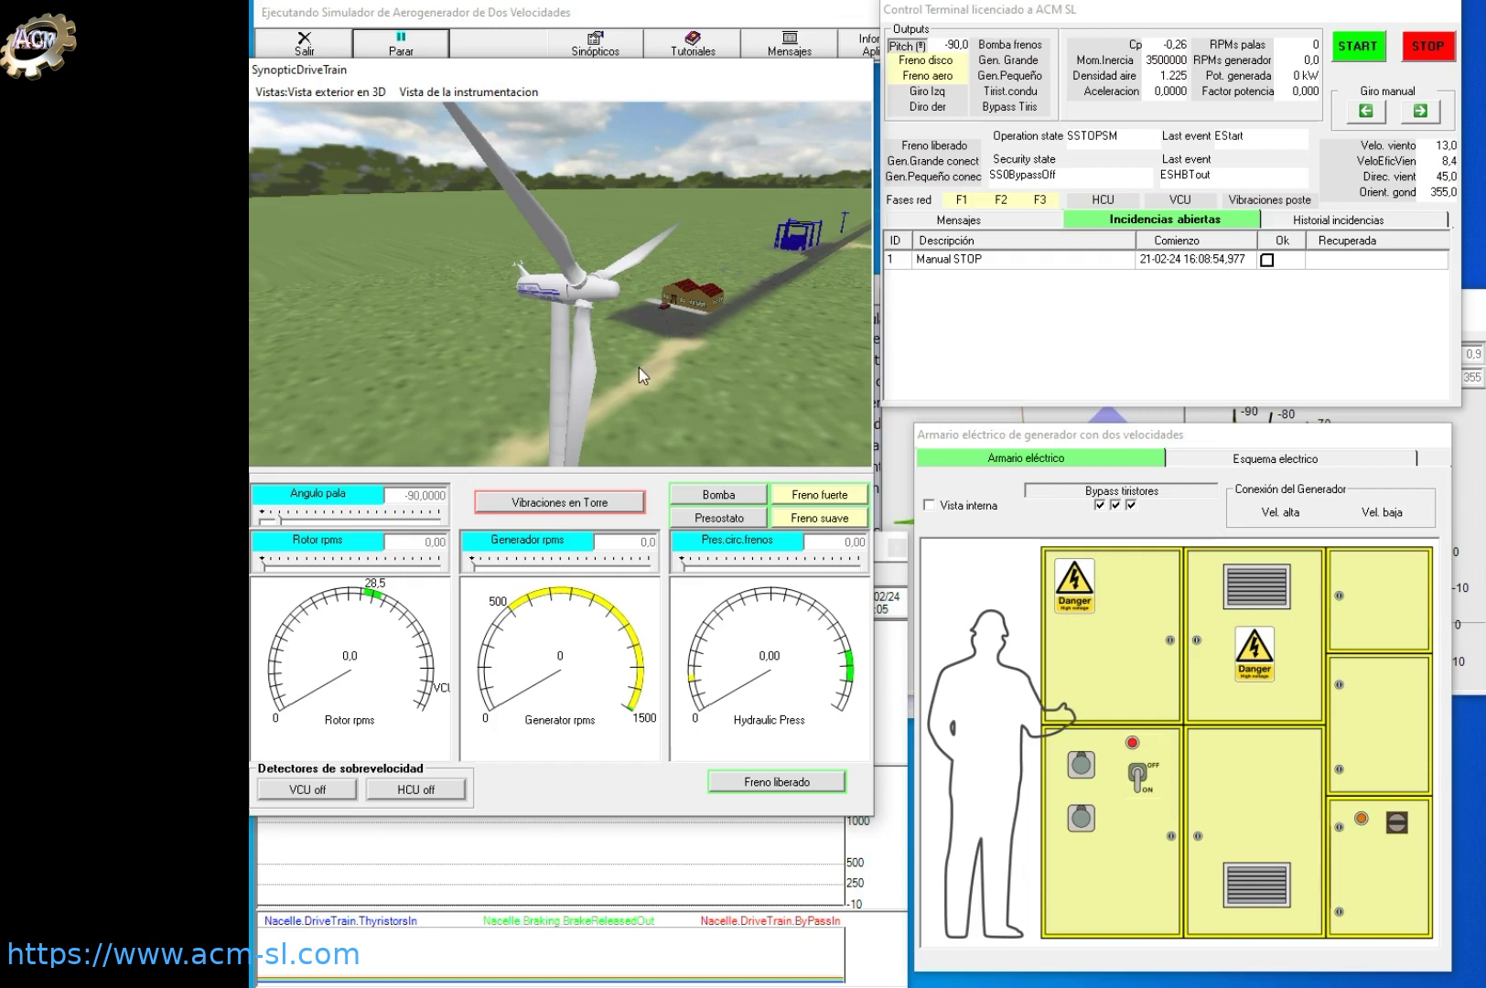
drag(1179, 443, 1144, 434)
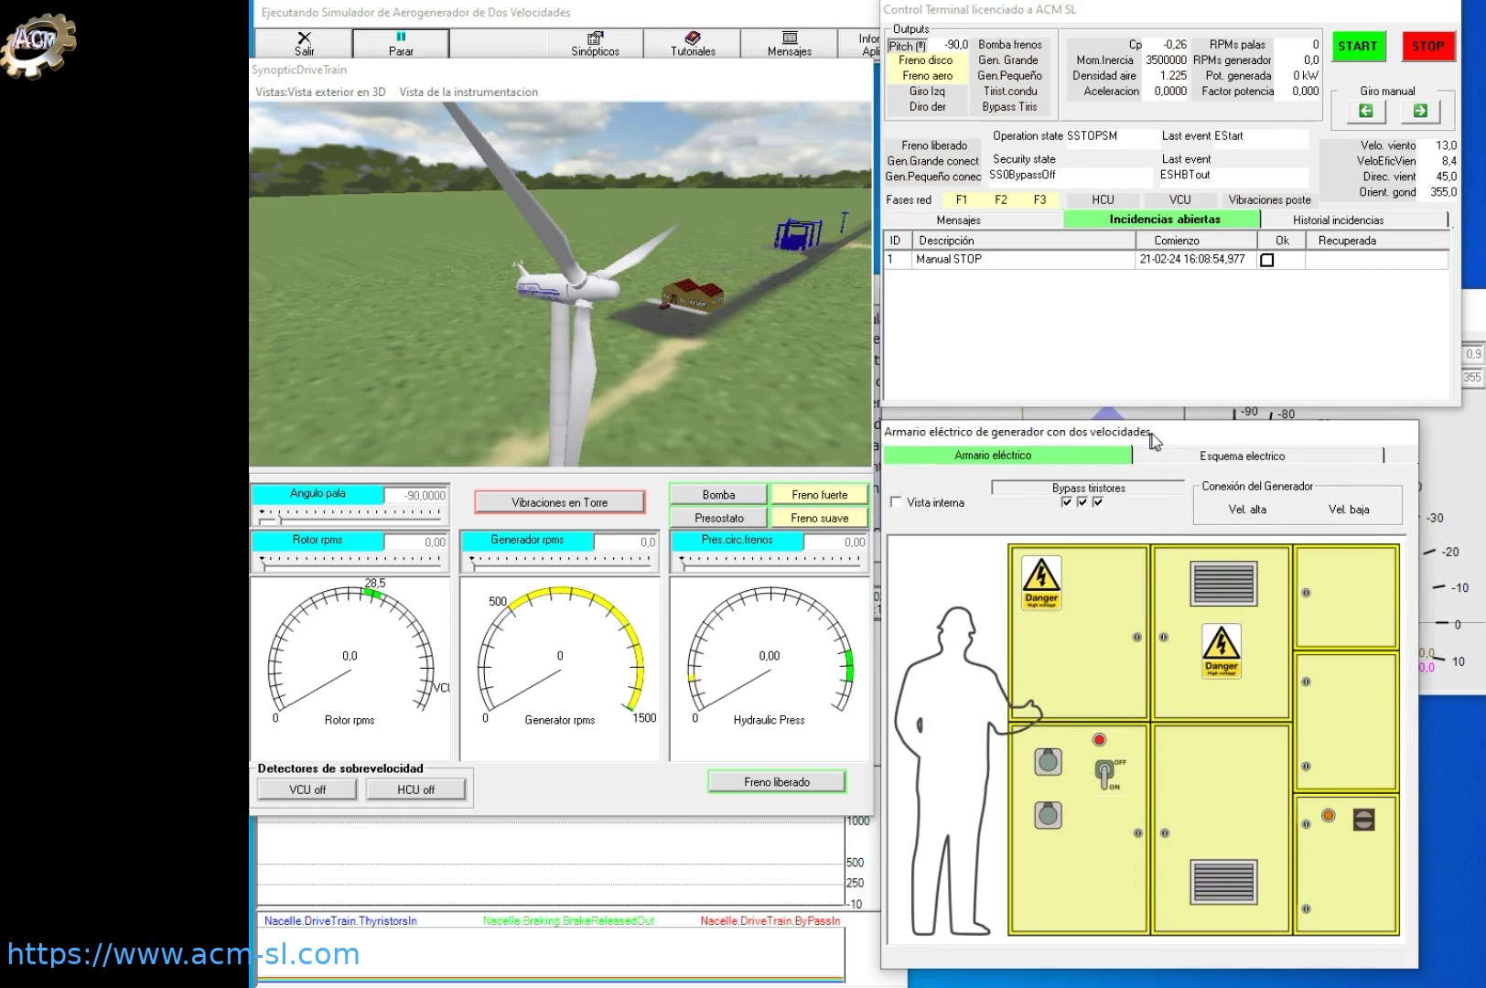
drag(1144, 435, 1153, 434)
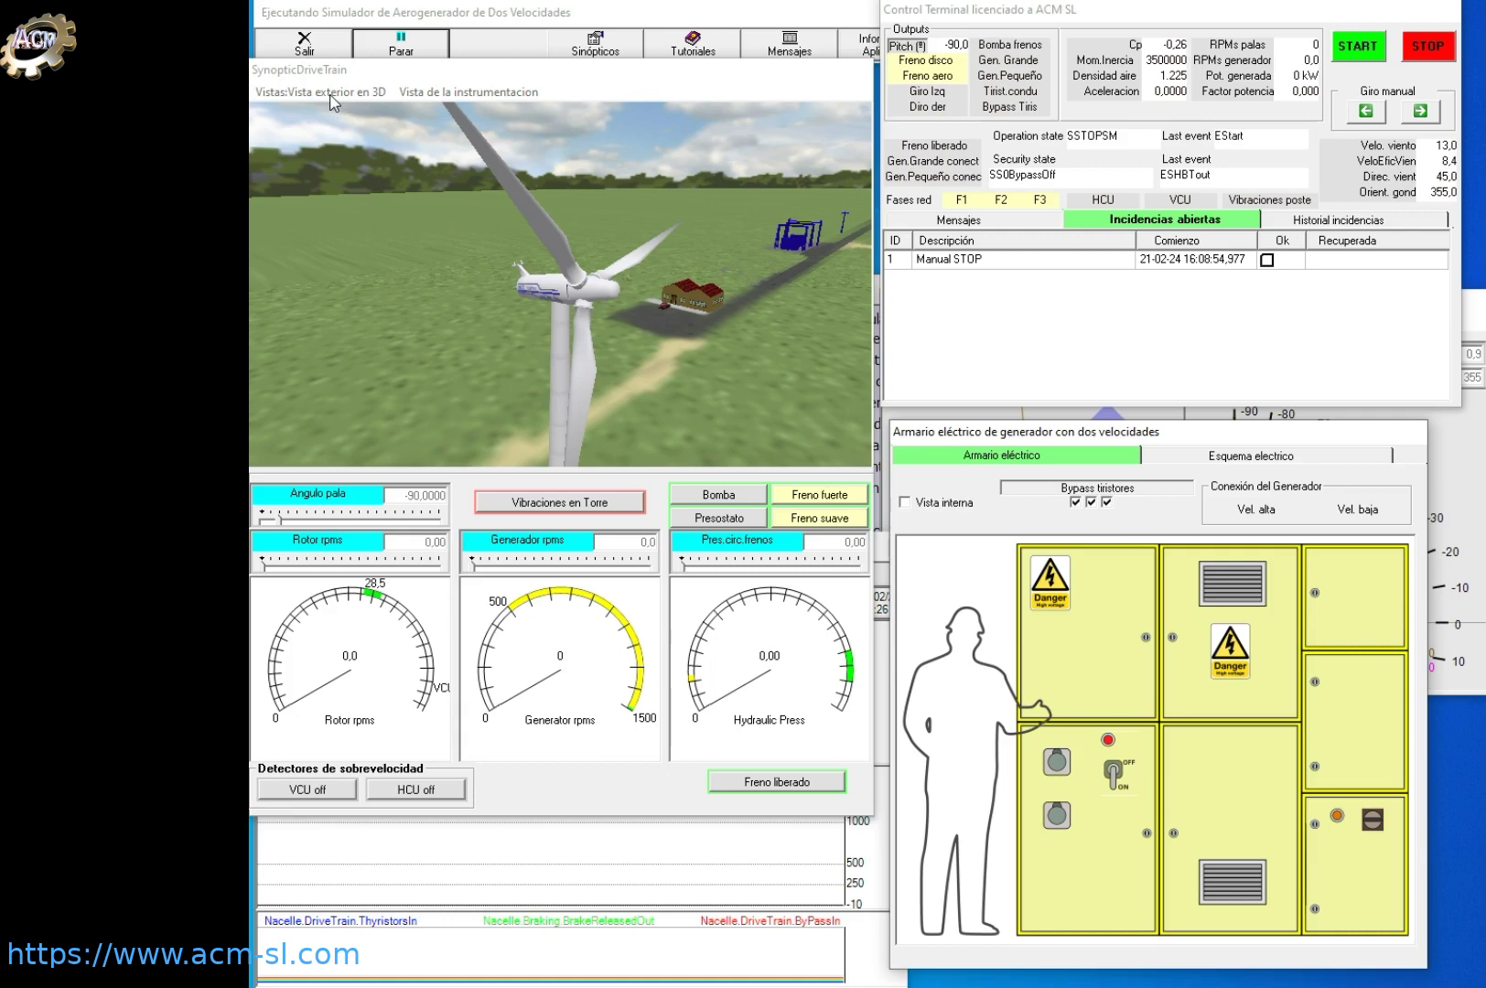
mouse_move(381, 75)
mouse_down()
mouse_move(412, 77)
mouse_move(389, 77)
mouse_up()
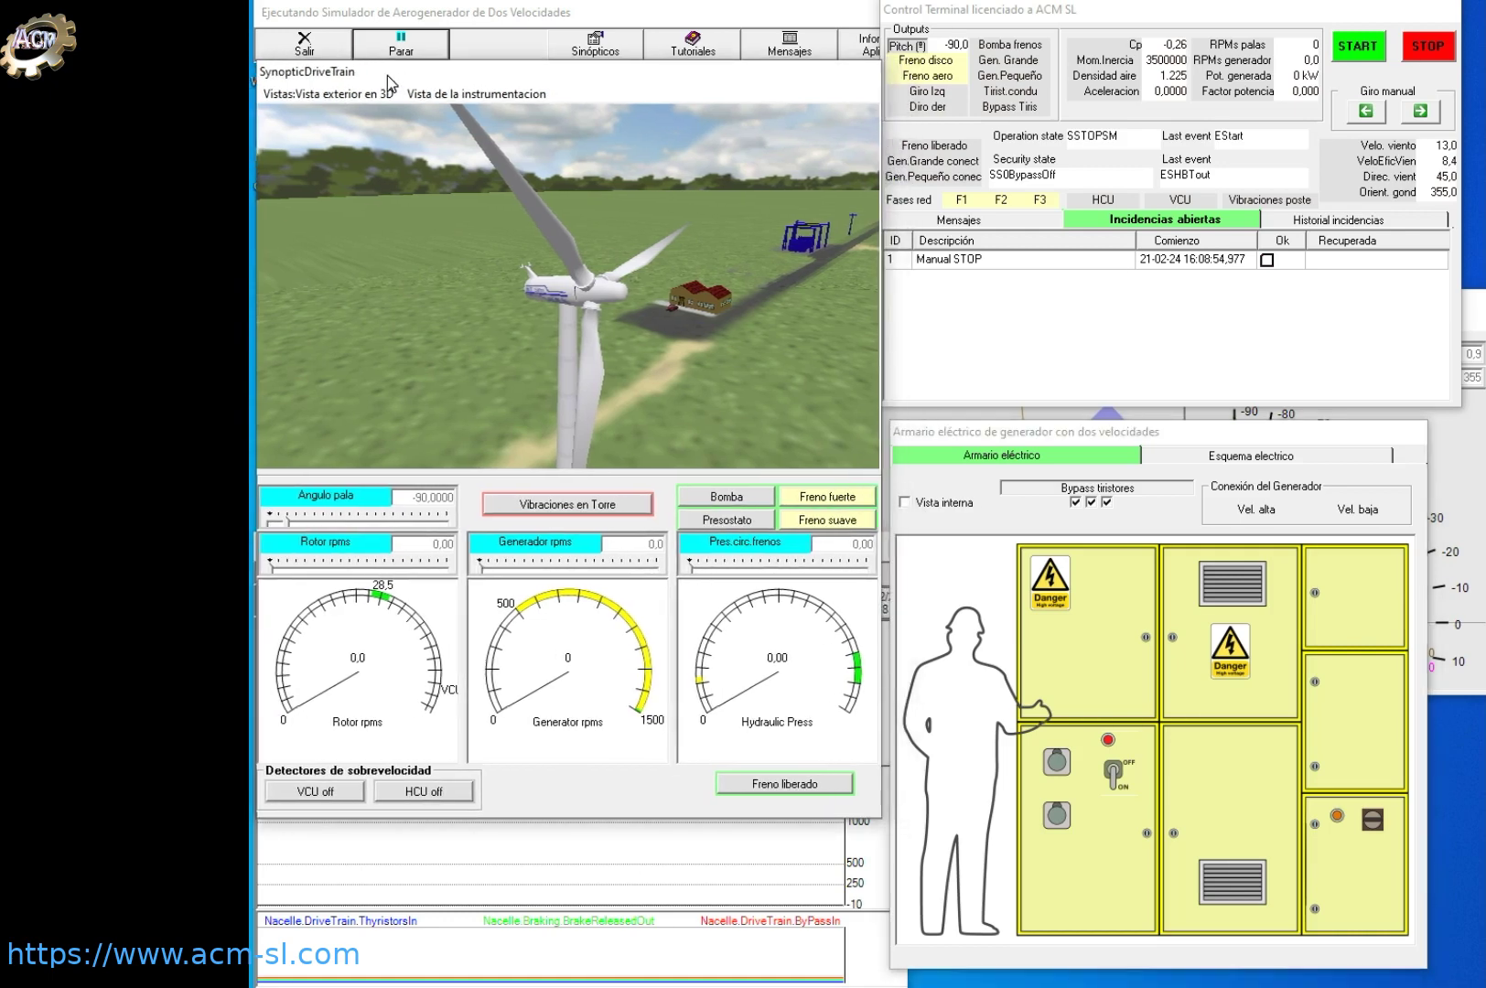
Switch SynopticDriveTrain to the nacelle interior view and hide its instrumentation
click(321, 100)
click(320, 116)
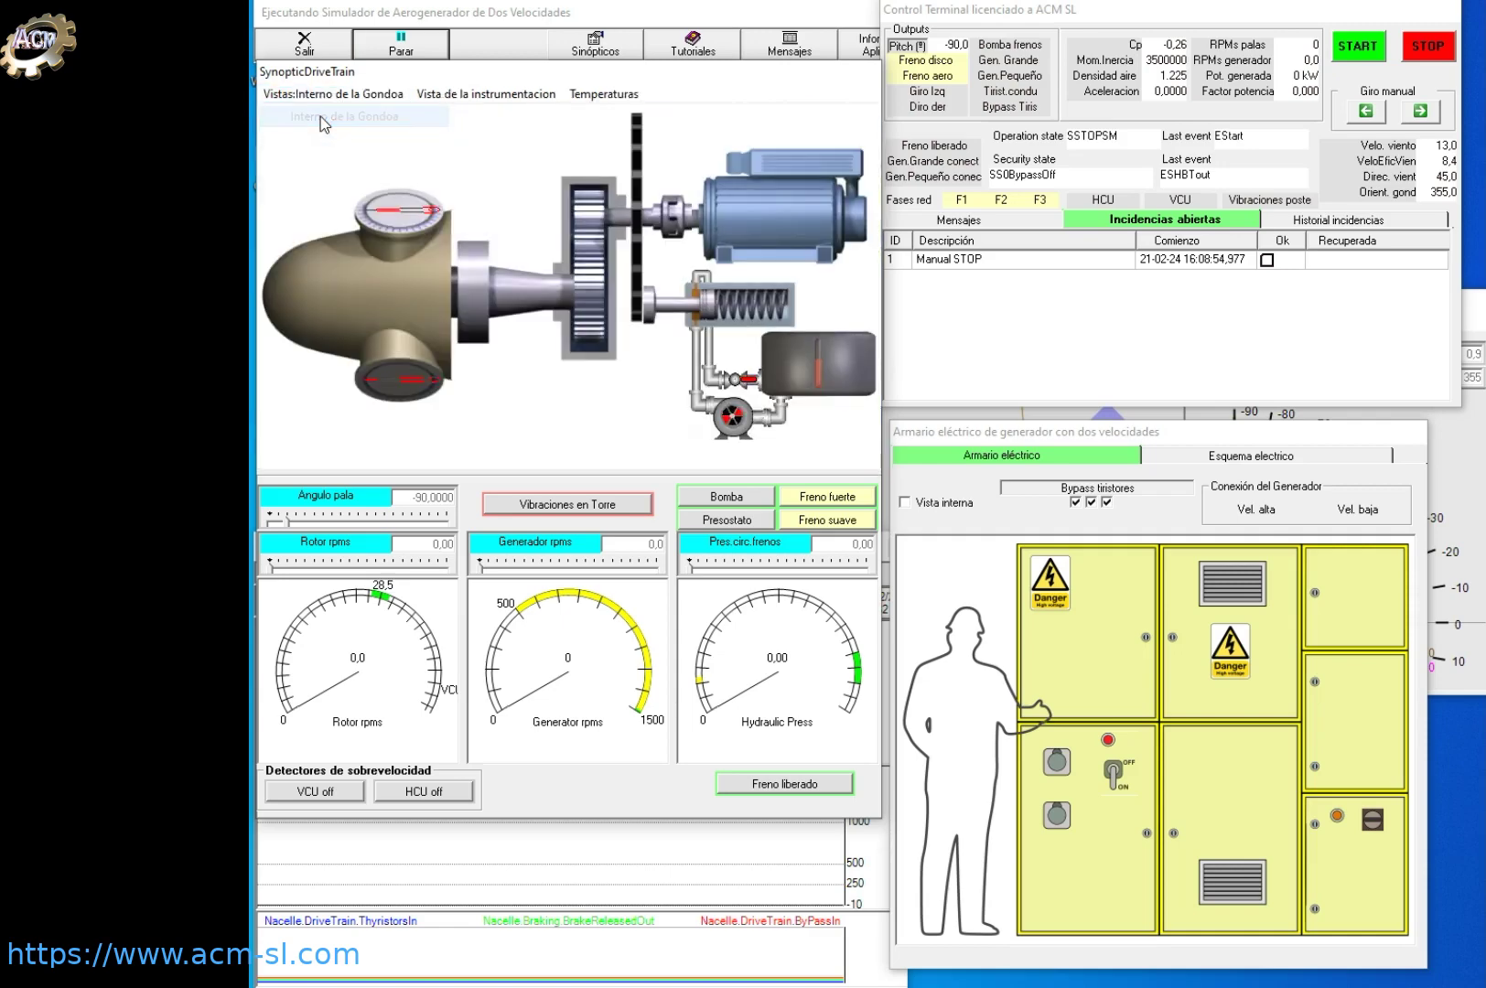
click(483, 99)
click(479, 135)
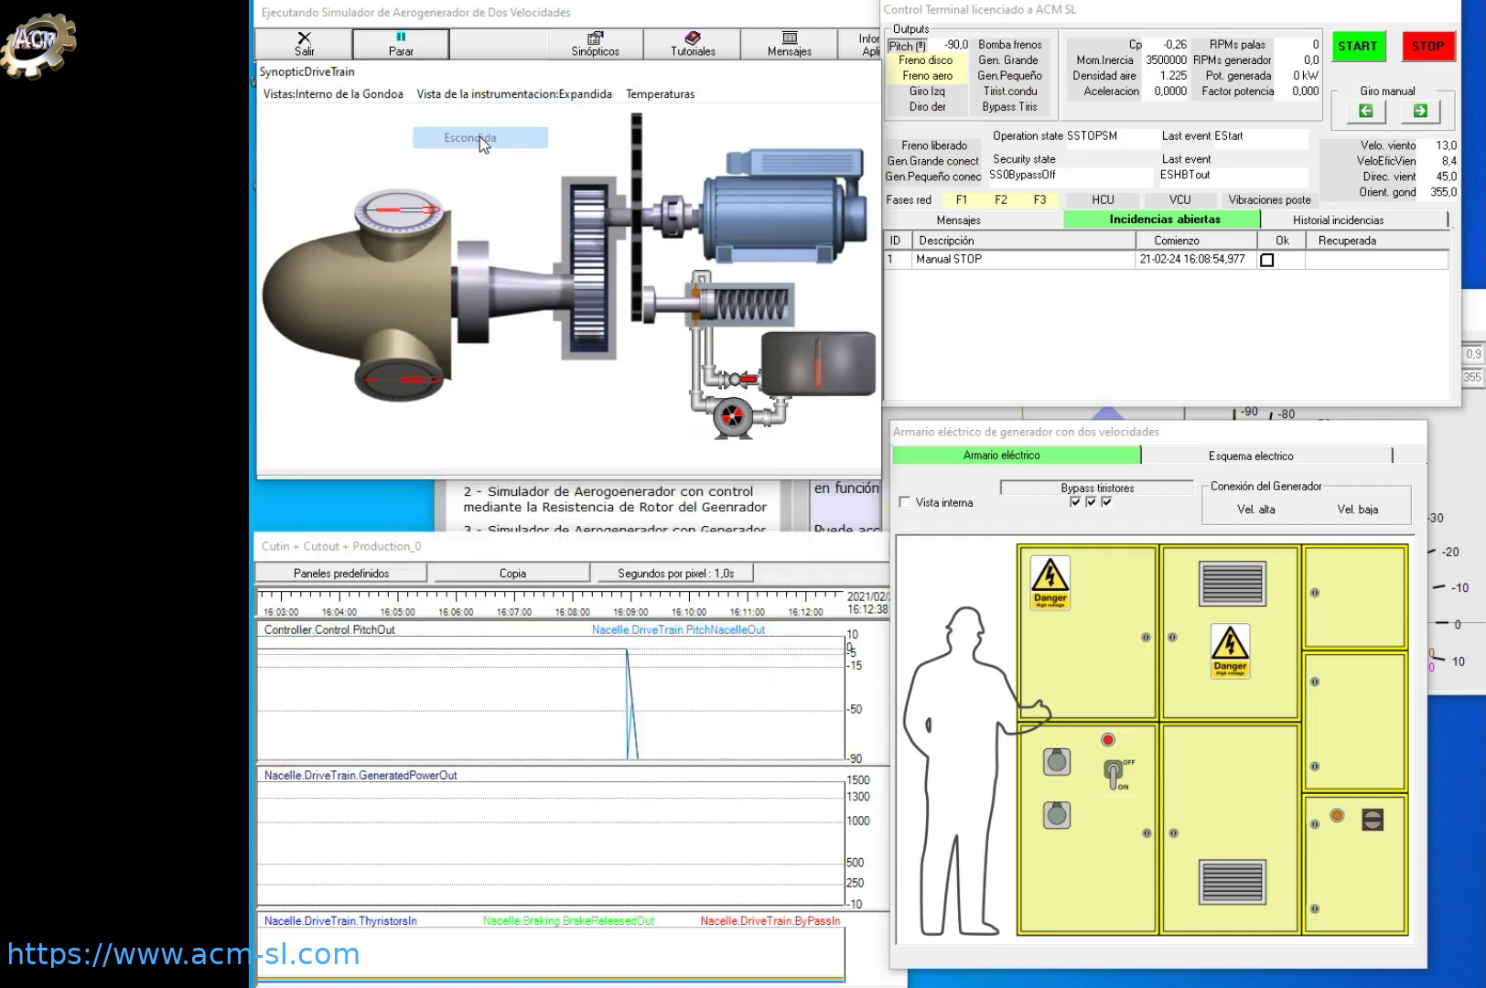
Expand the SynopticDriveTrain instrumentation again, and shift the Control Terminal window slightly towards the drive train view
click(479, 94)
click(478, 117)
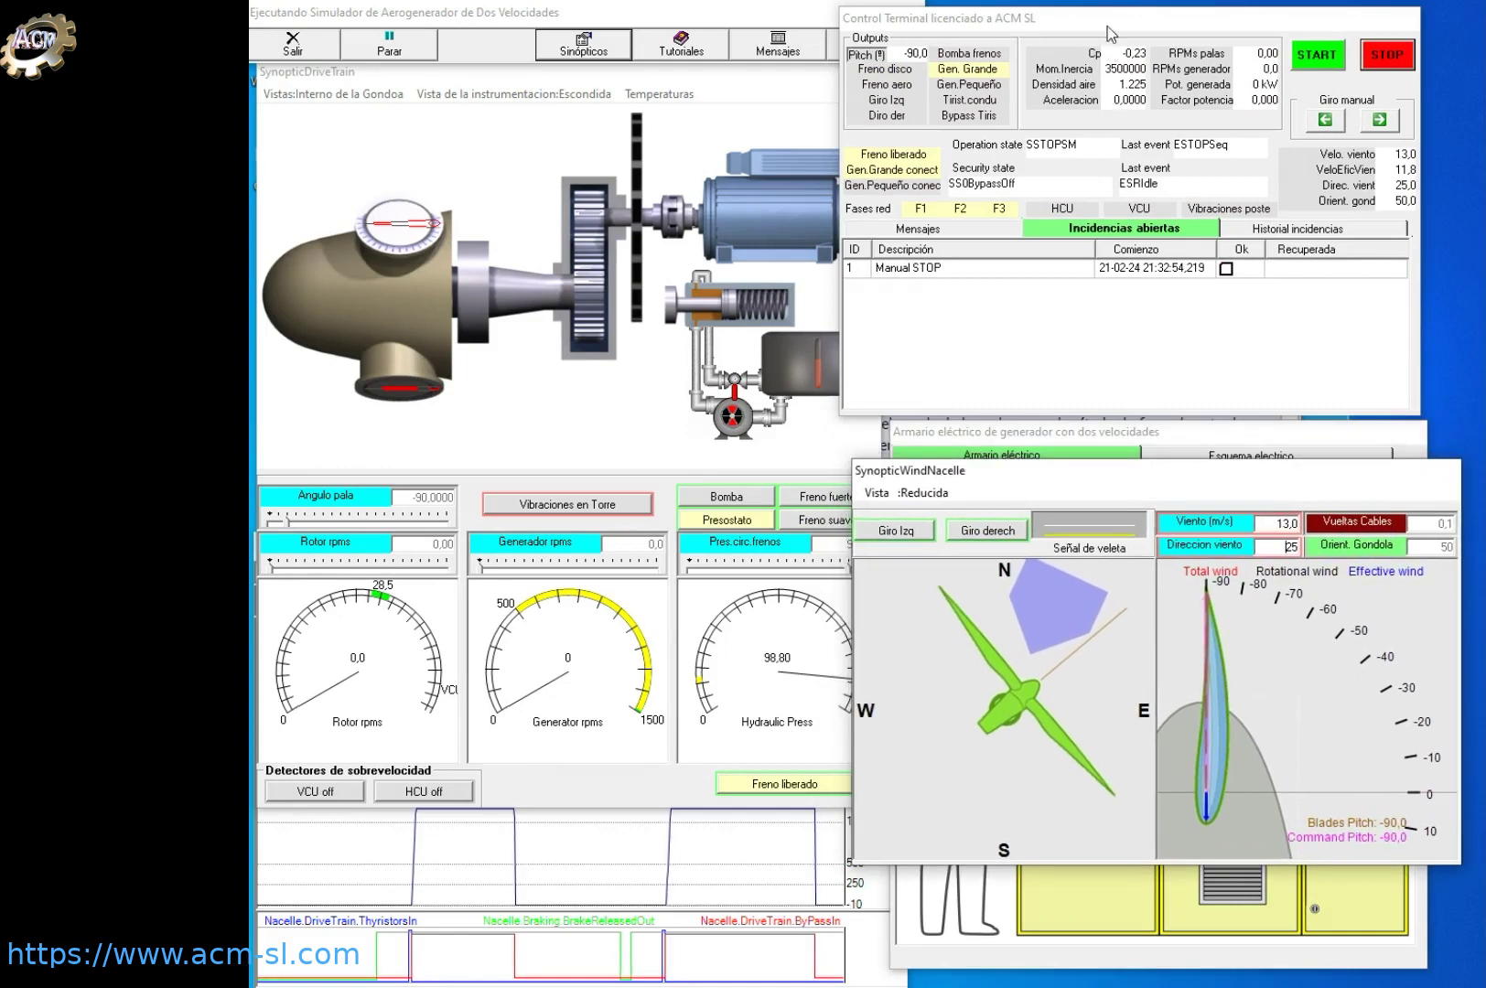
mouse_move(1105, 20)
mouse_down()
mouse_move(1060, 18)
mouse_move(1083, 20)
mouse_up()
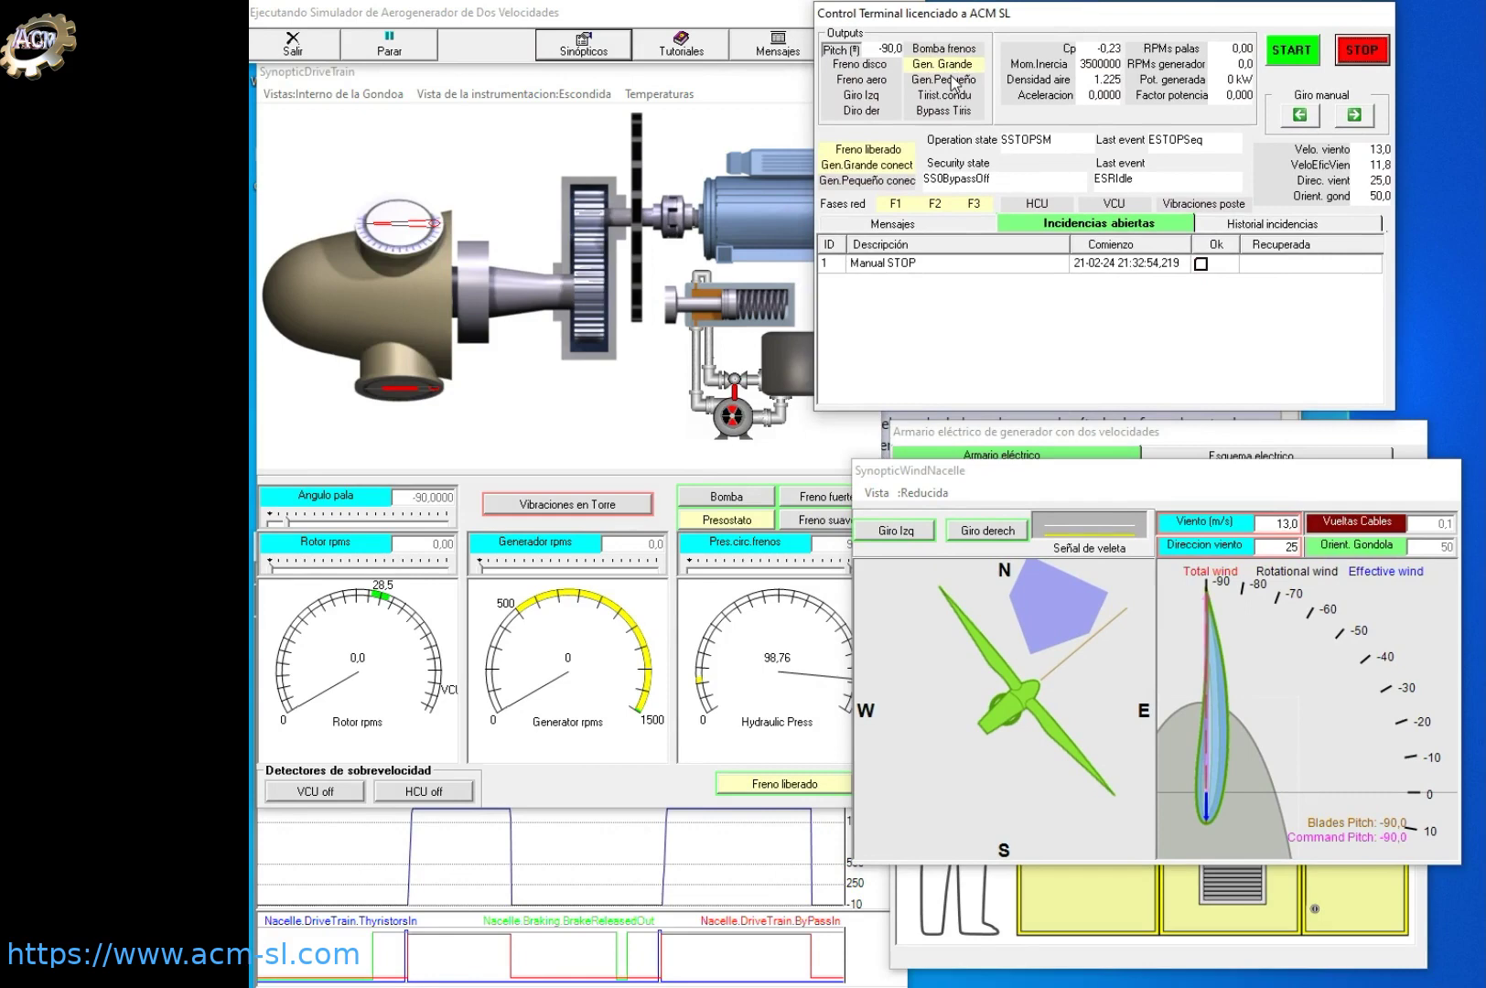
Review the Control Terminal's message log through its latest entries, its open incidents and its incident history
click(932, 226)
drag(1381, 357, 1376, 385)
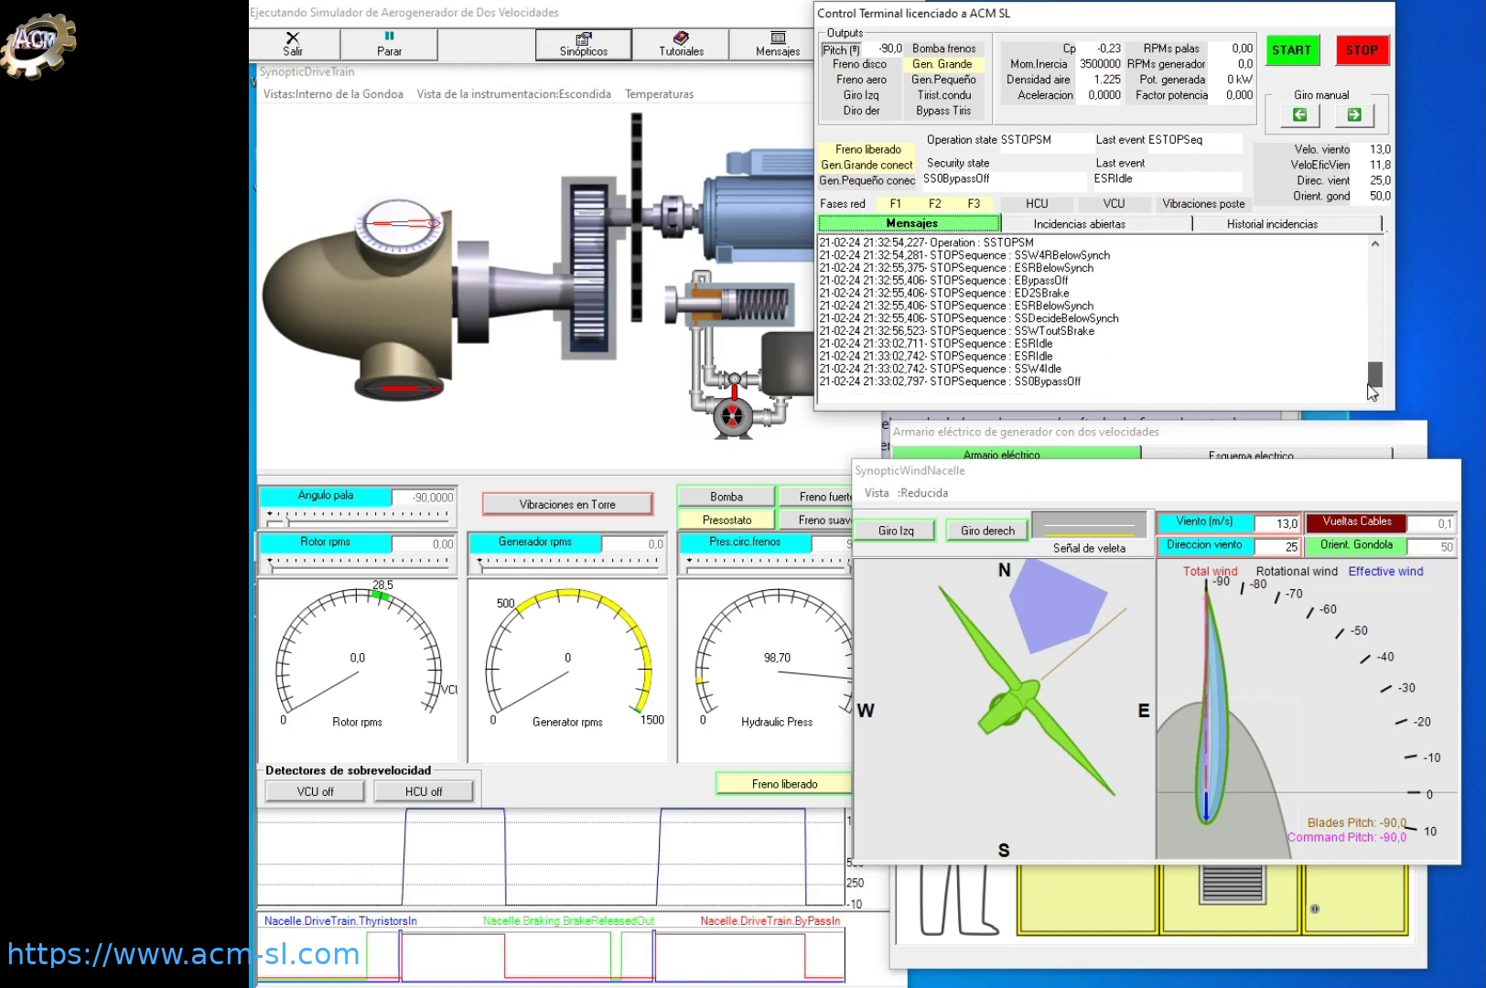
click(1116, 231)
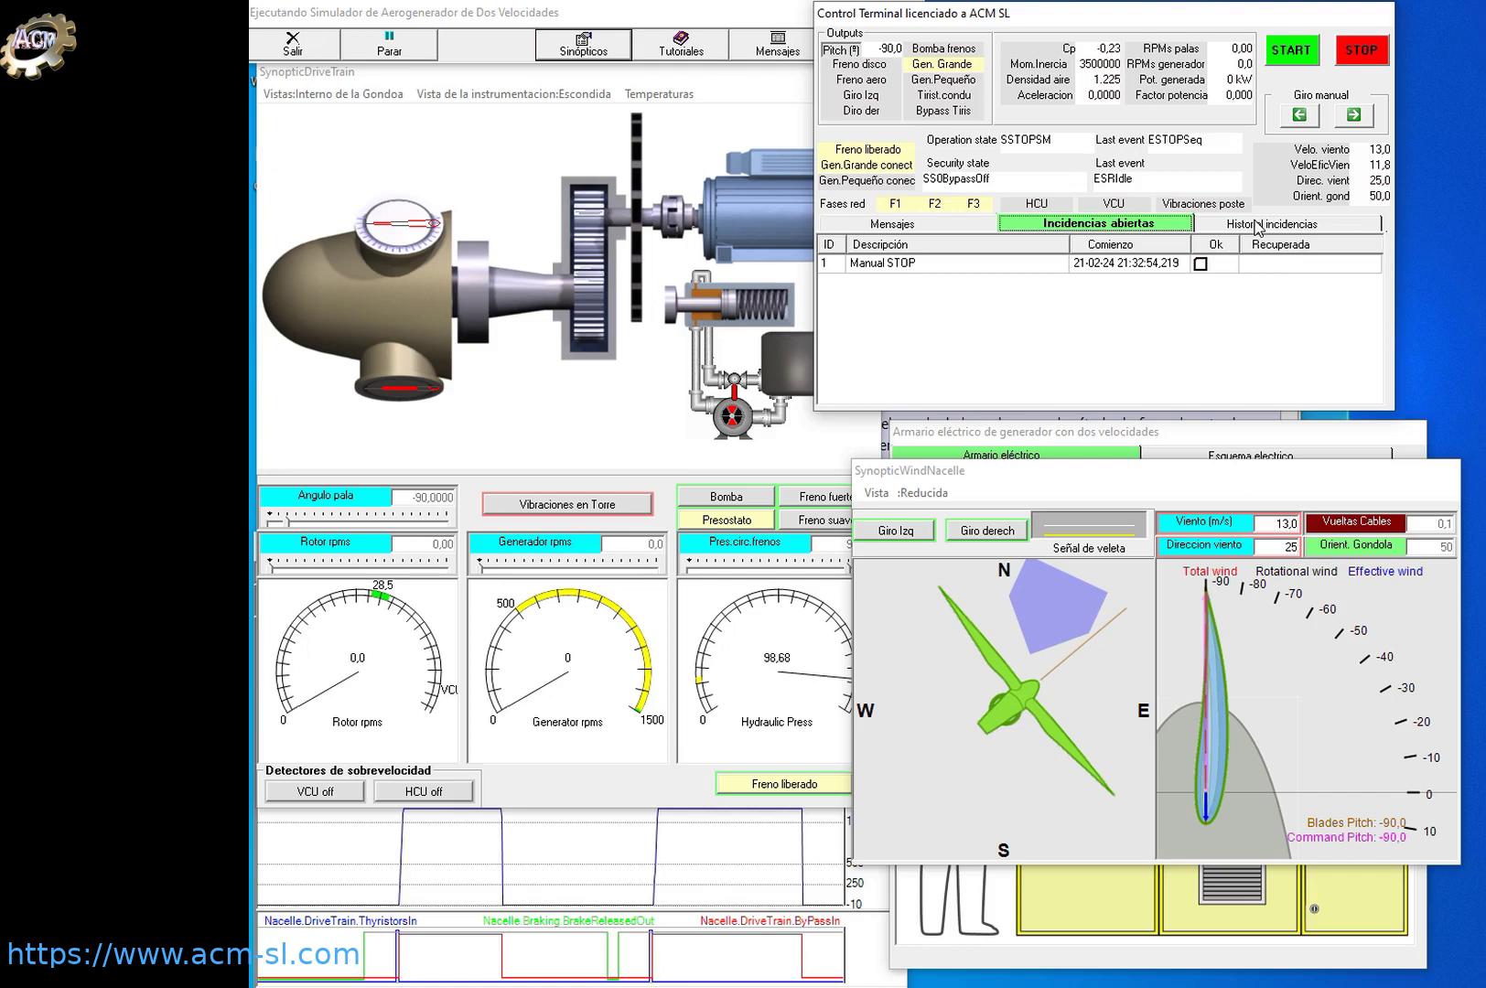
click(1259, 225)
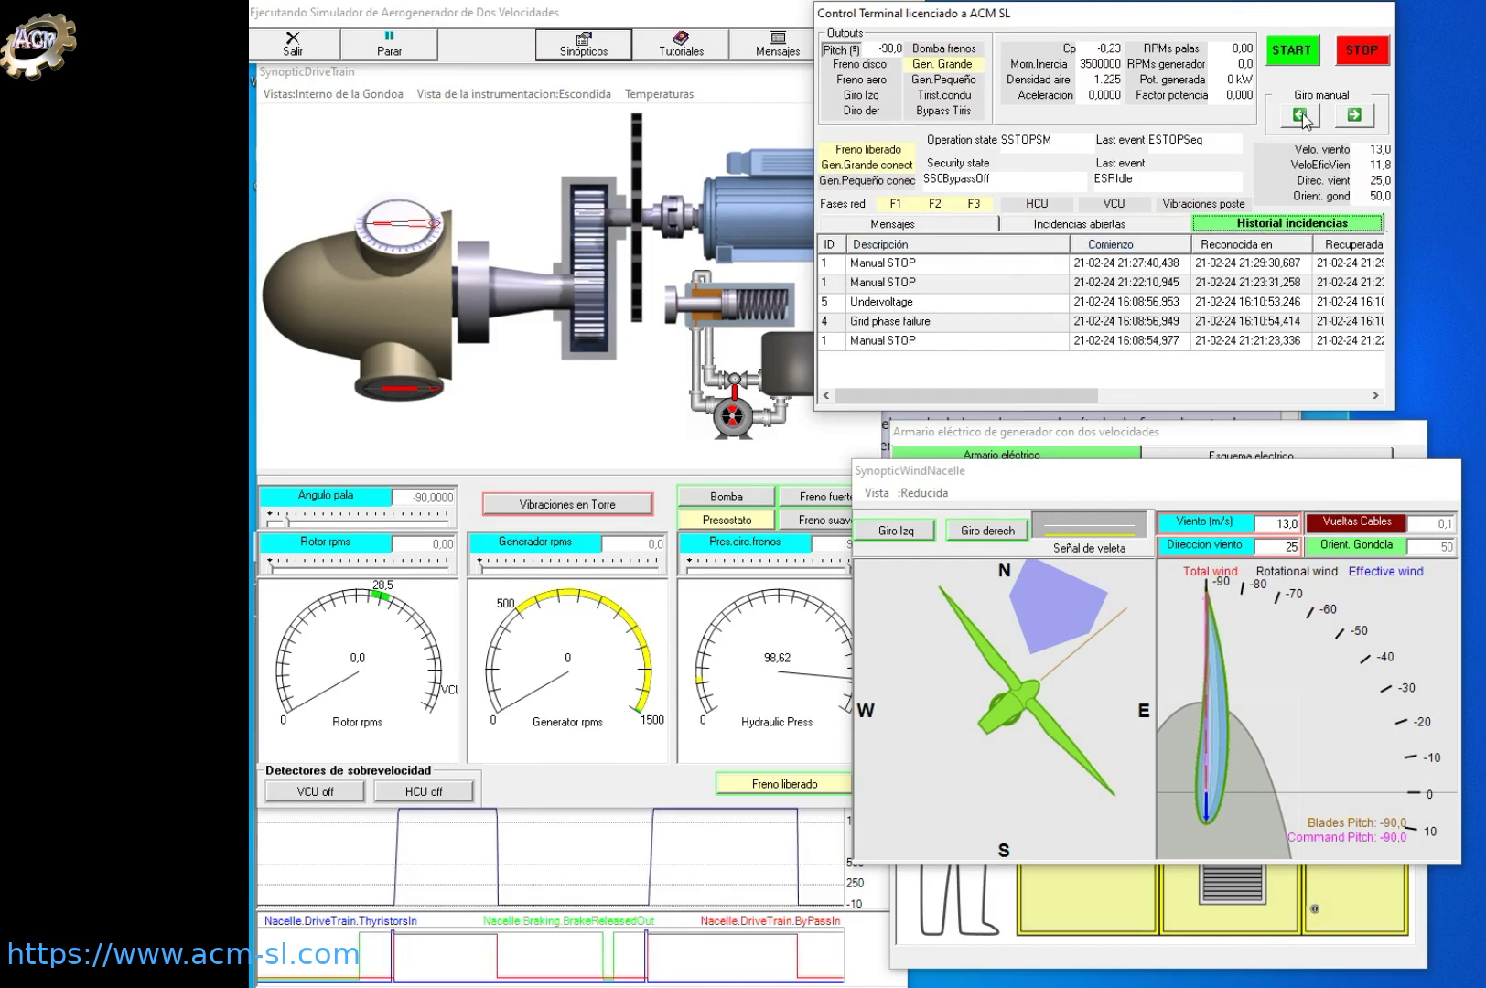
Yaw the nacelle manually clockwise and back counterclockwise from the Control Terminal, and return to the open incidents list
click(1355, 116)
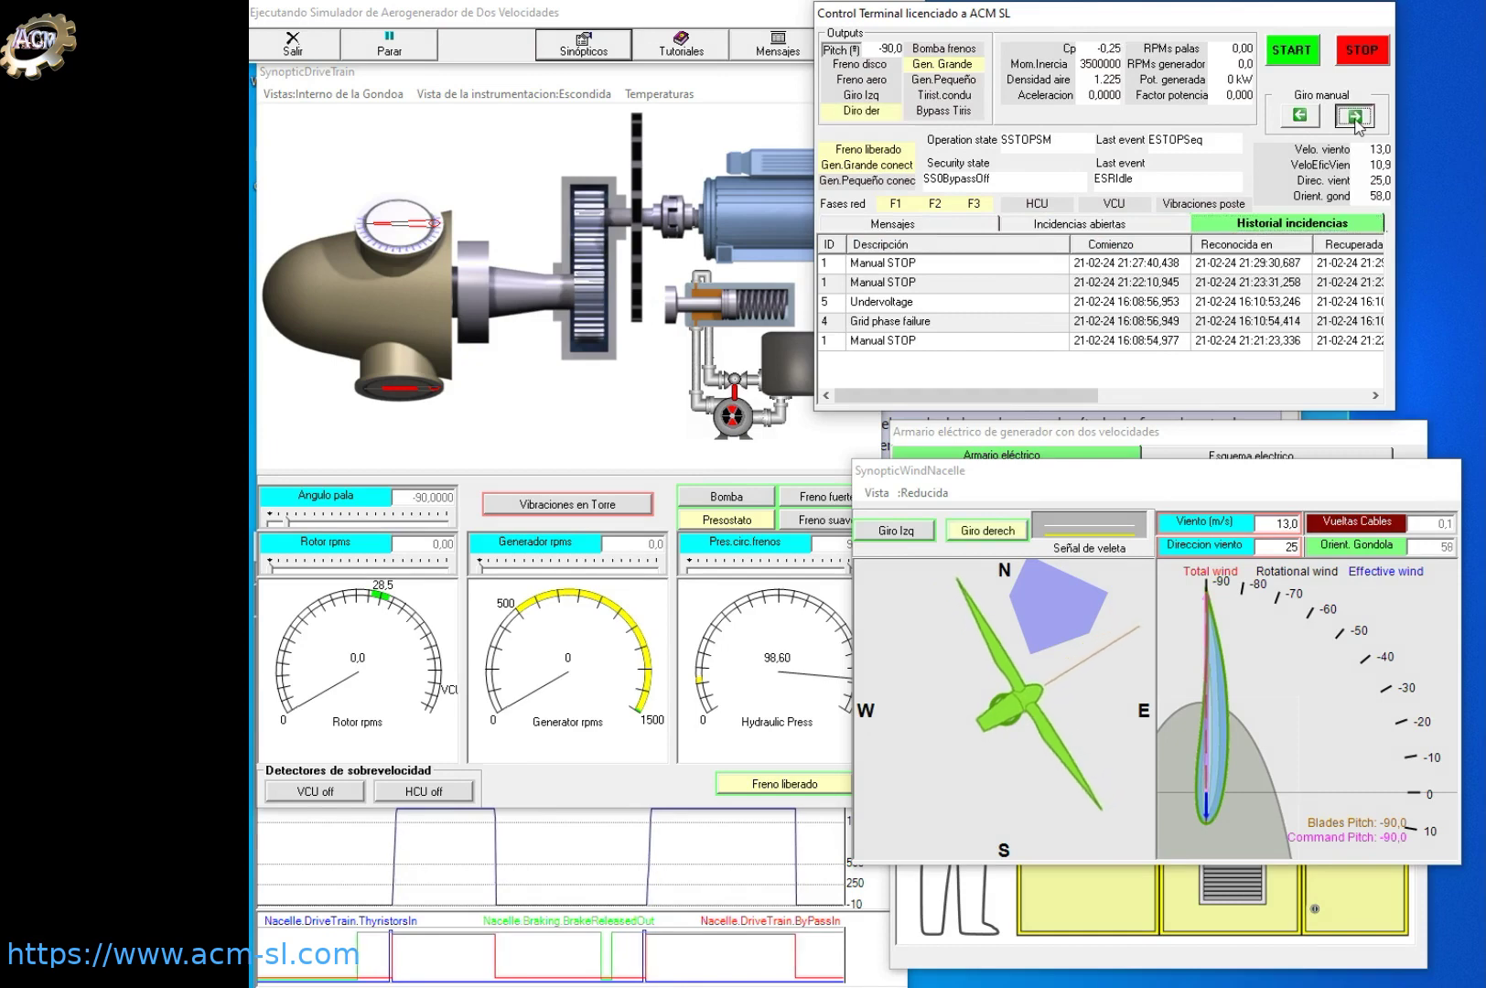
click(1307, 118)
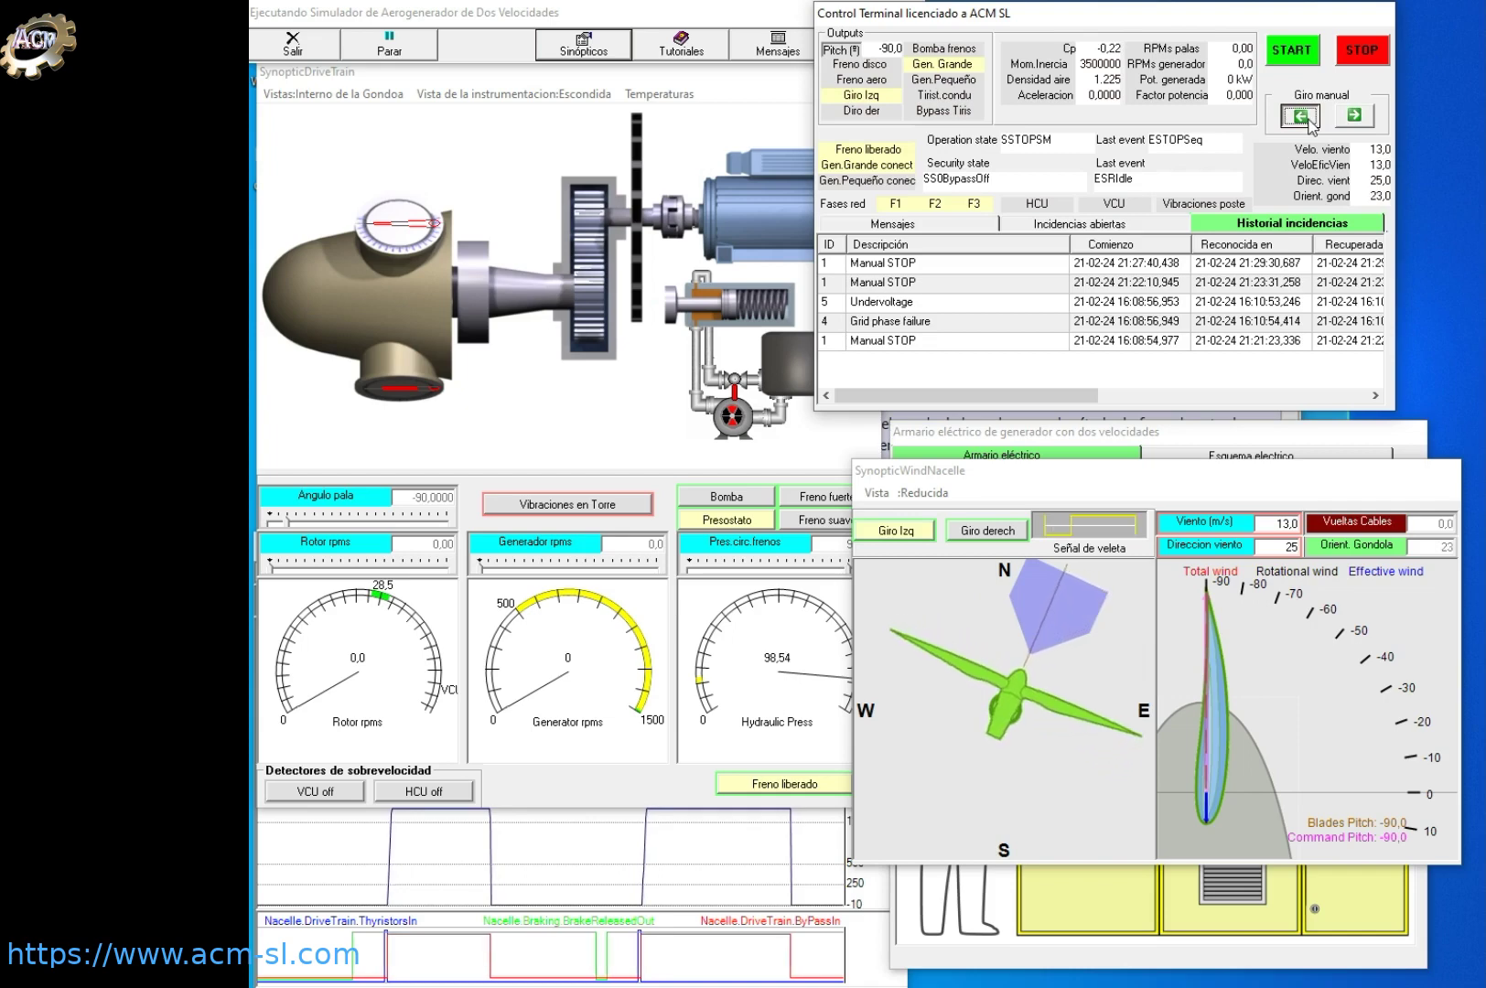
click(1307, 118)
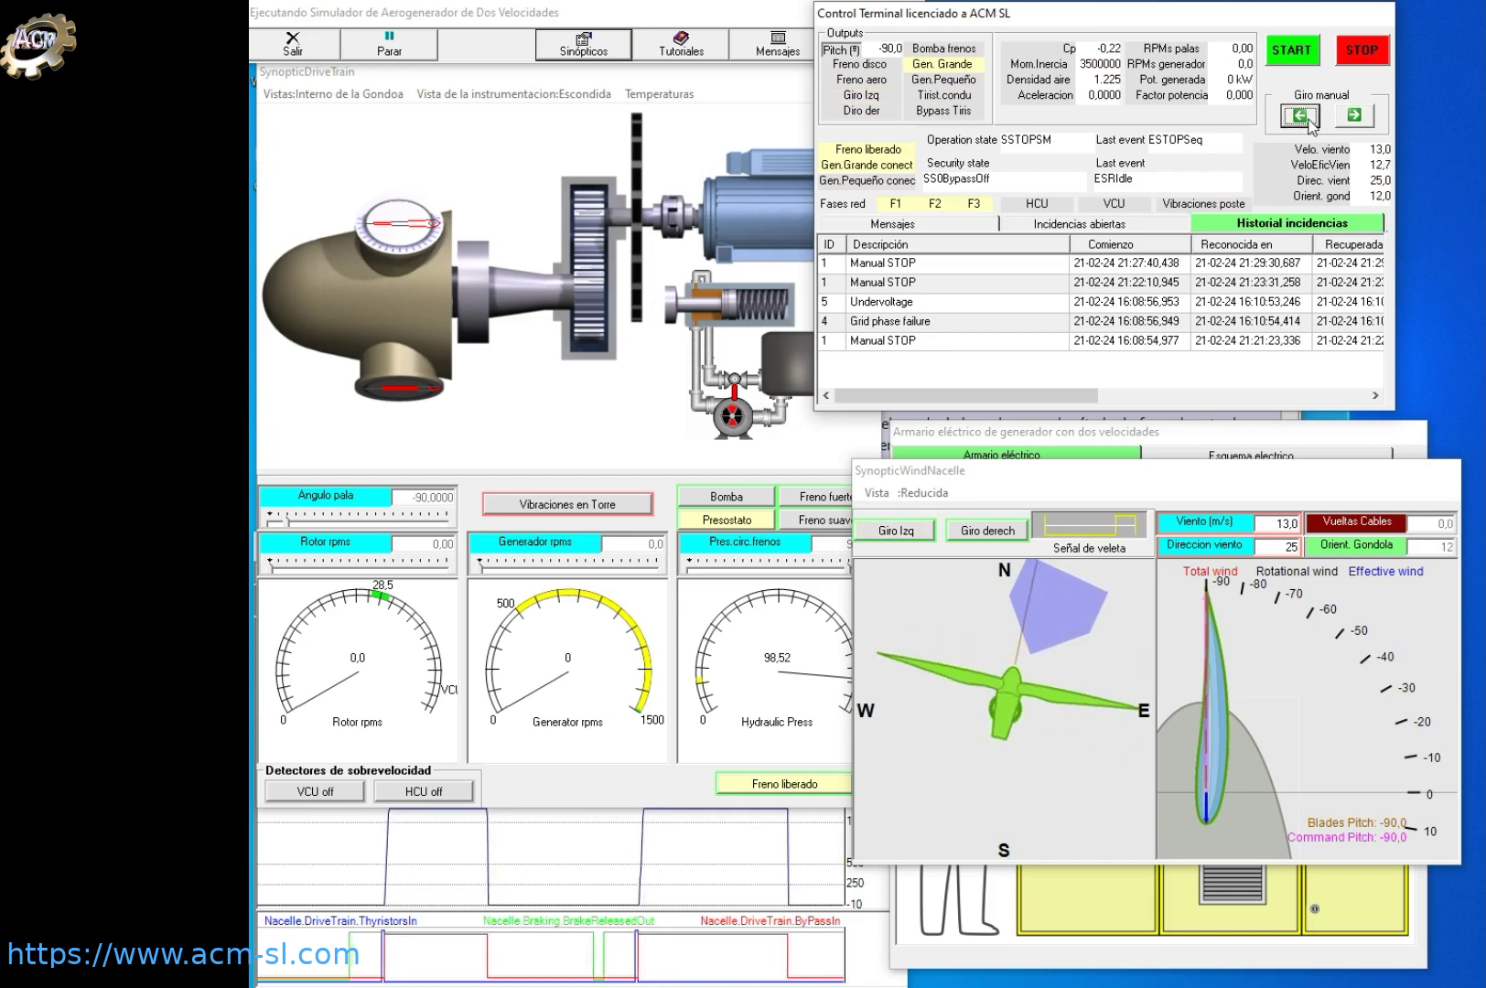
click(1121, 229)
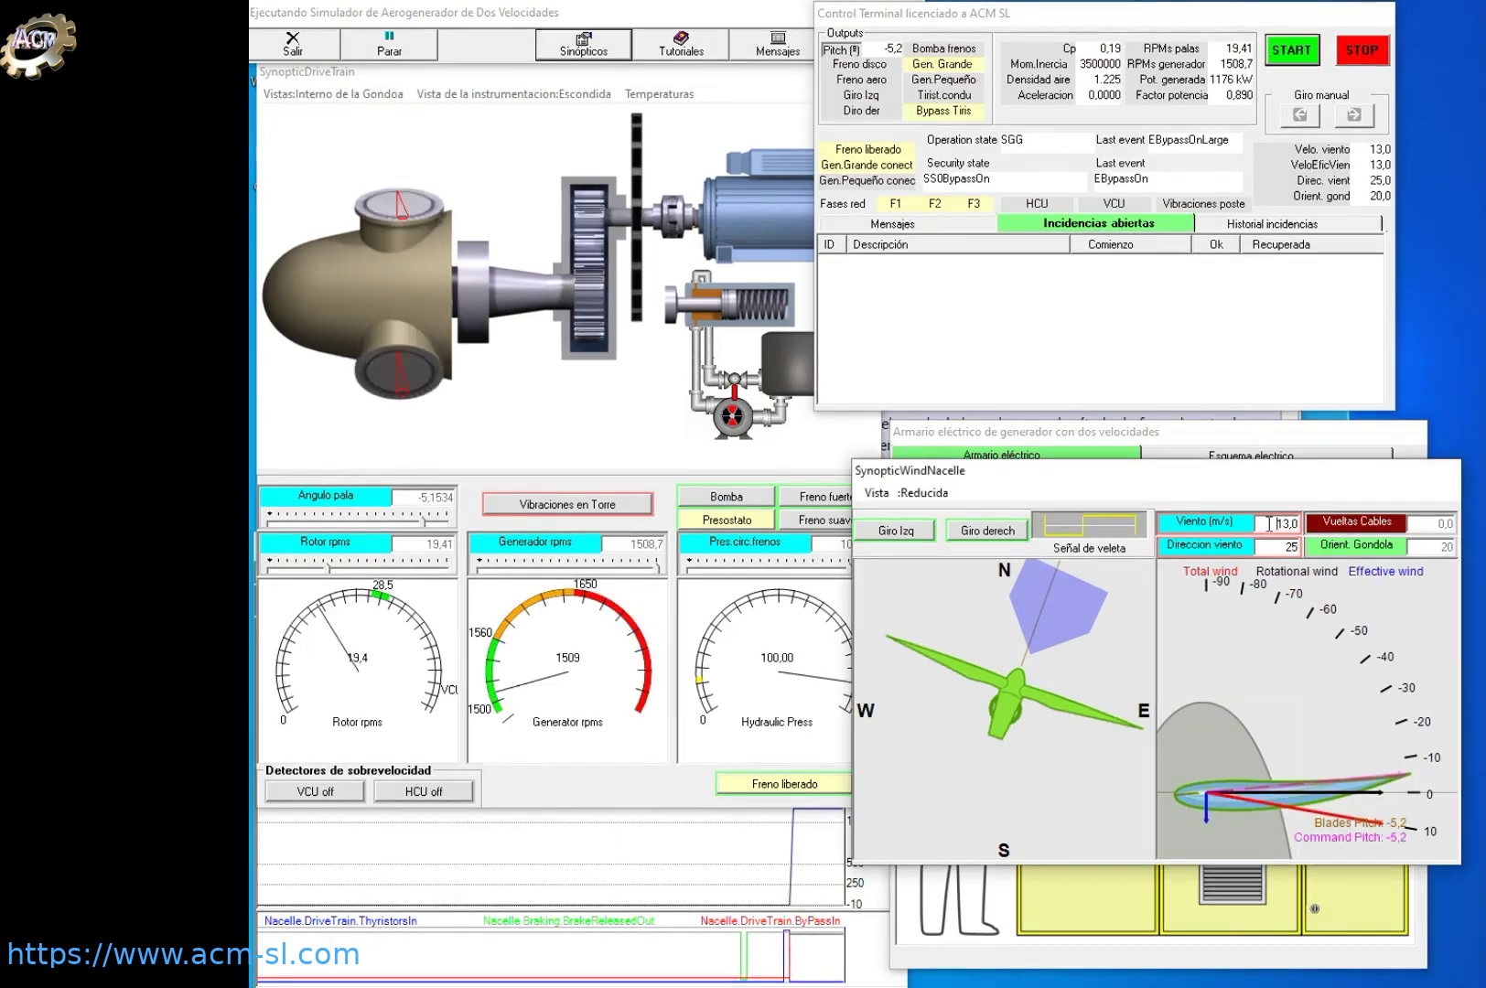
Set the wind speed in SynopticWindNacelle to 17 m/s
double_click(1269, 524)
text(17)
key(Return)
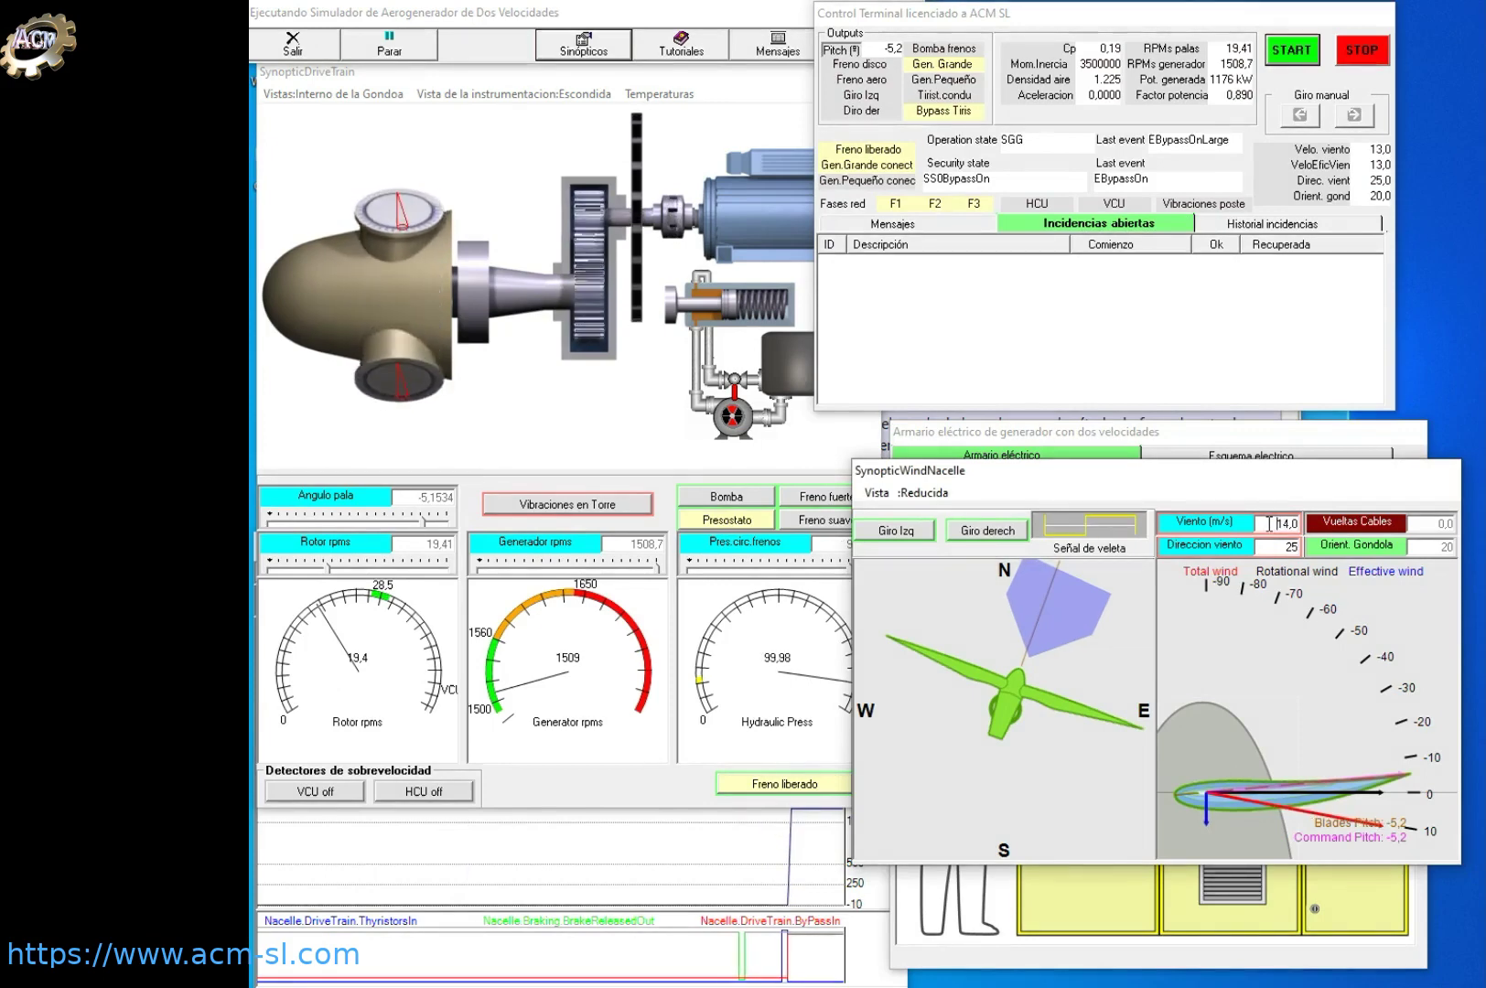
Change the wind direction in stages to 45, 55 and 65 degrees
double_click(1265, 547)
text(45)
key(Return)
double_click(1272, 547)
text(55)
key(Return)
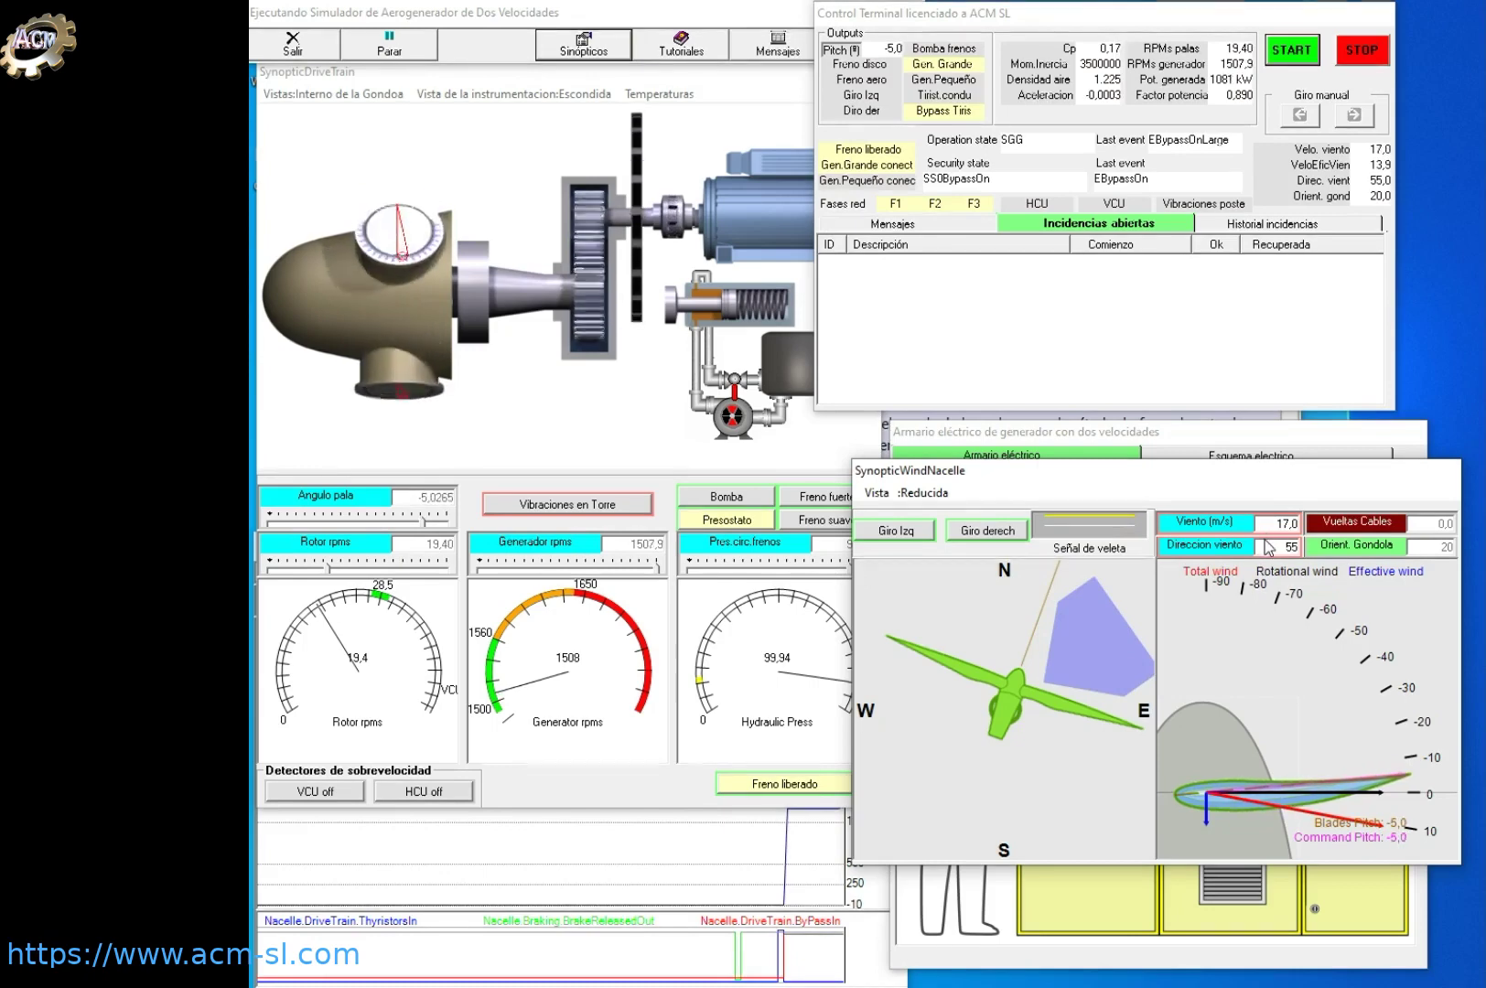
double_click(1268, 547)
text(65)
key(Return)
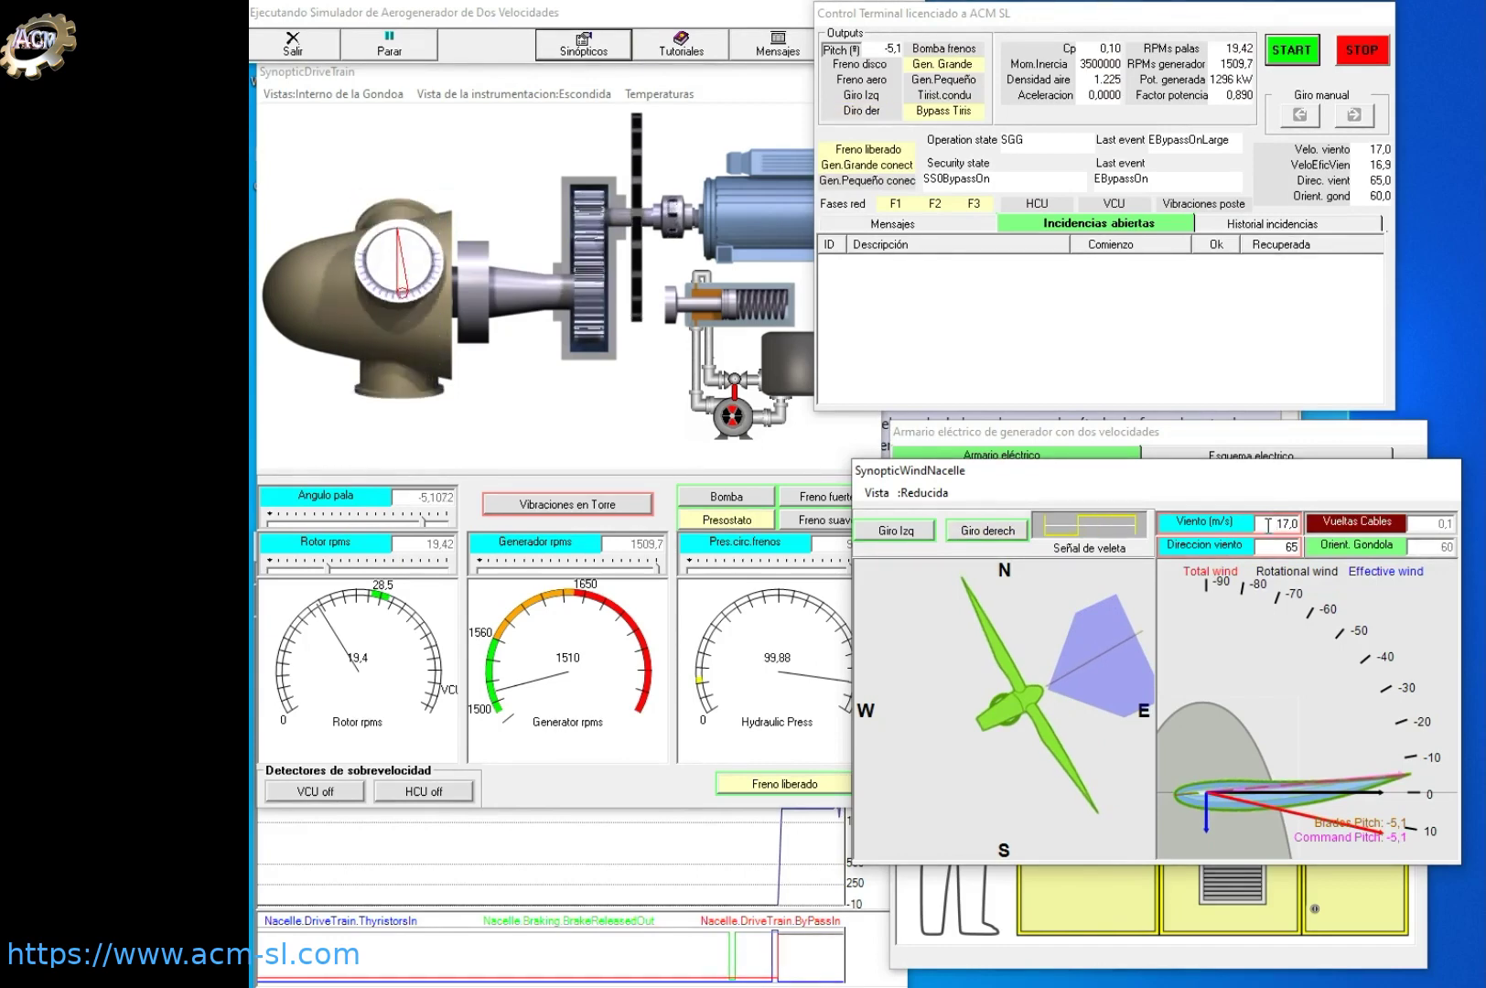
Lower the wind speed to 14 m/s and bring the wind direction down to 25 degrees
scroll(1269, 523, down, 2)
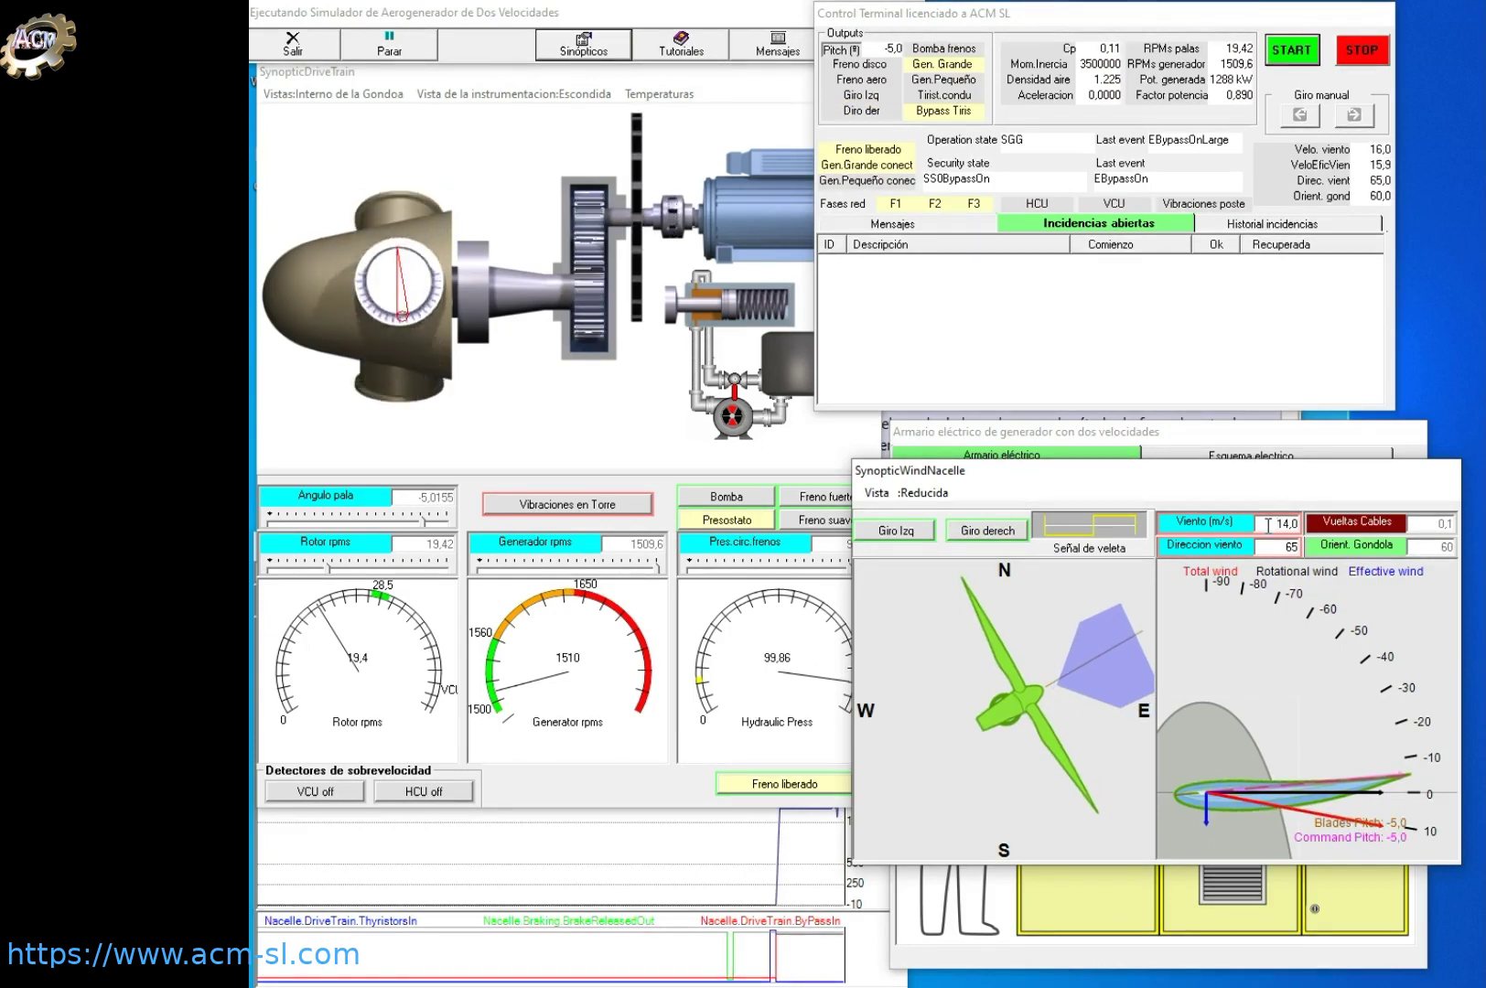
scroll(1266, 547, down, 3)
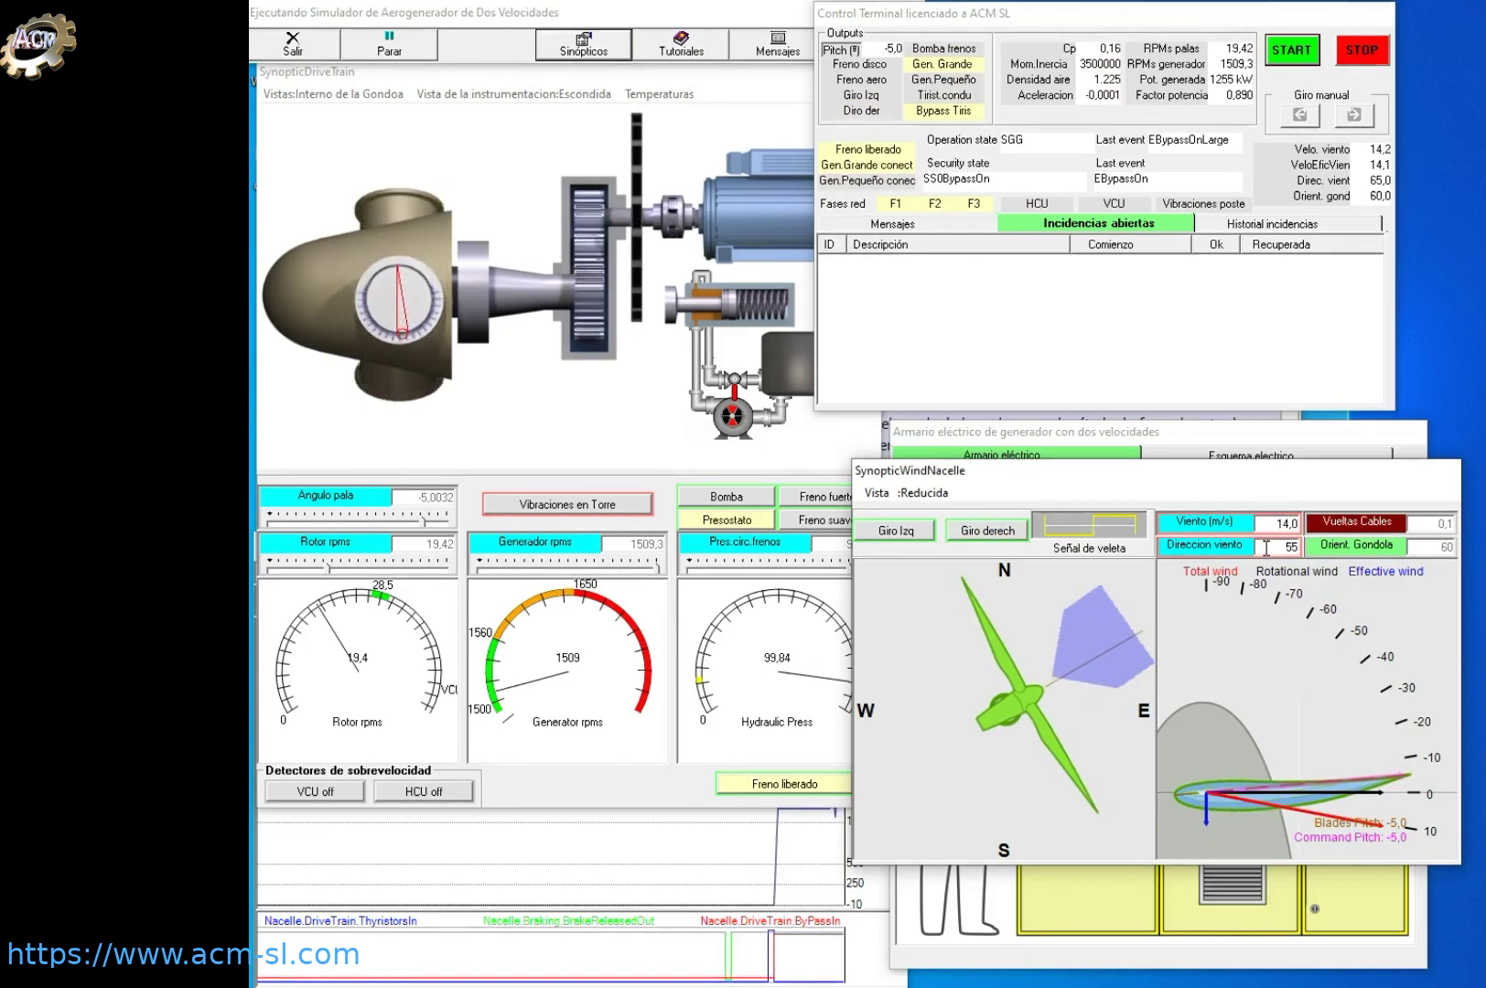
scroll(1266, 547, down, 1)
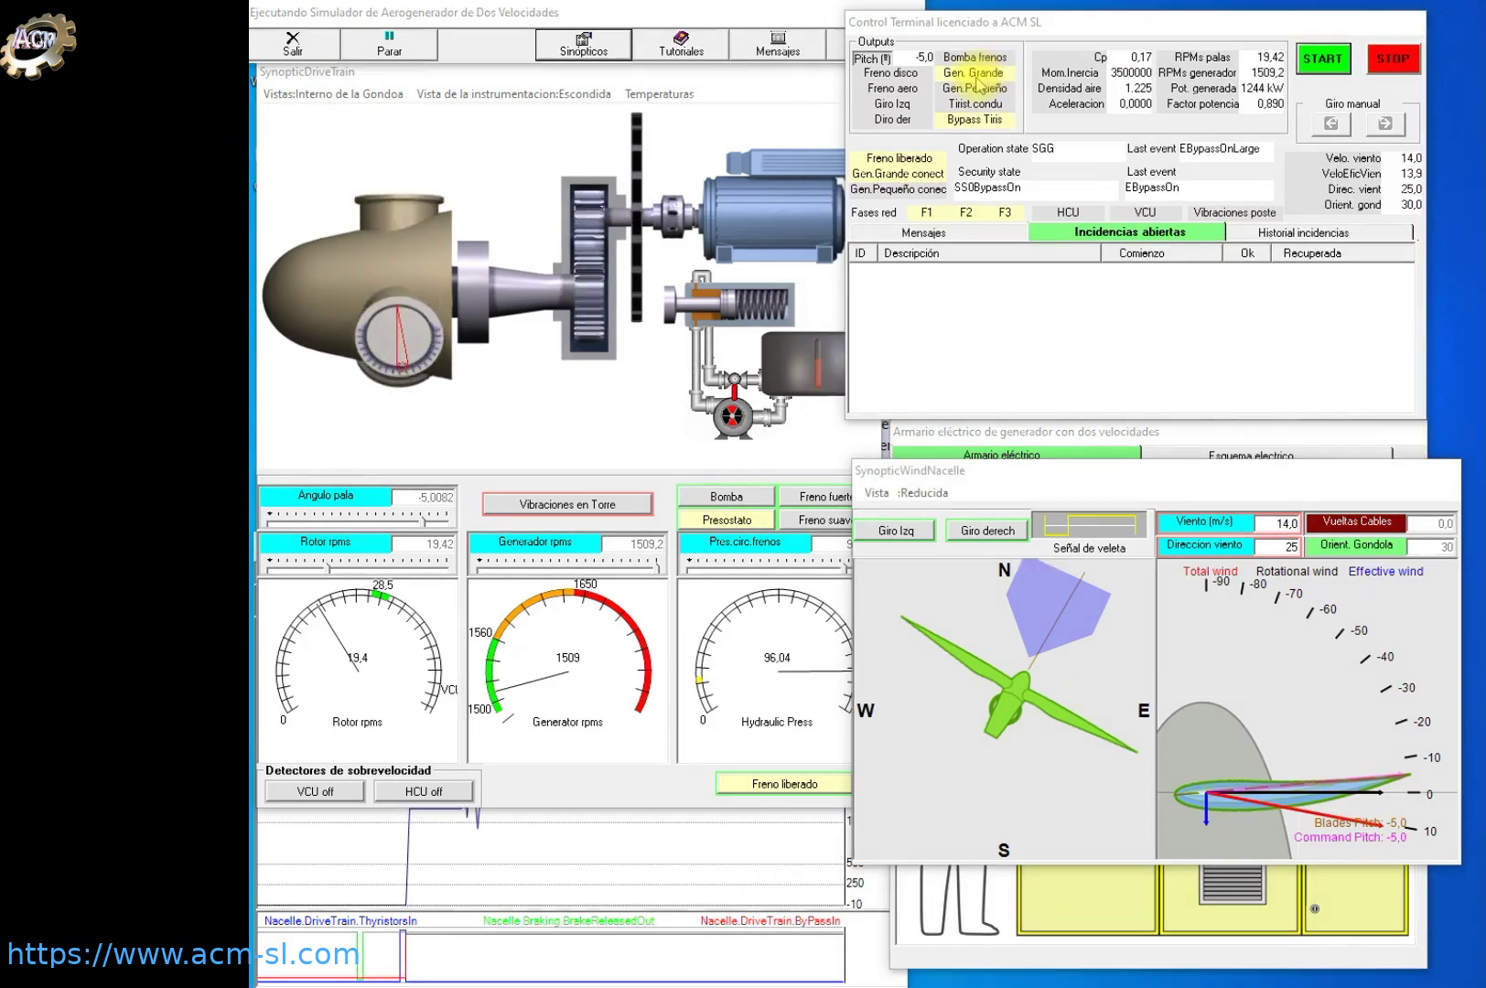
Open Señales y Conexiones, move its window higher, and sort the internal connections by output signal (Salida)
click(978, 84)
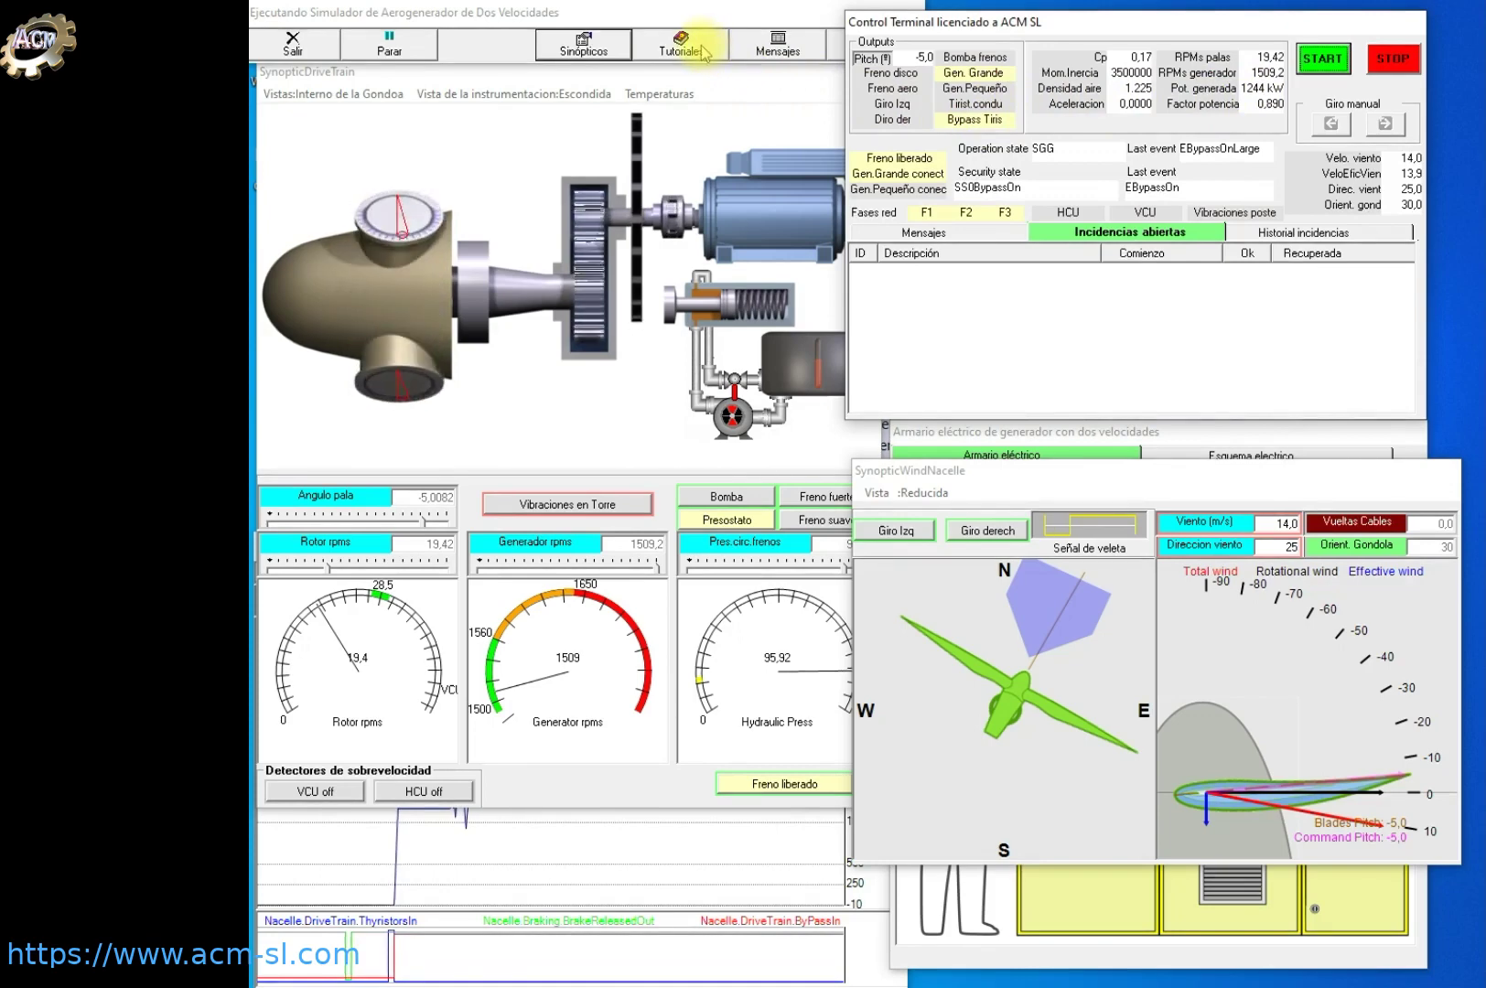
click(592, 47)
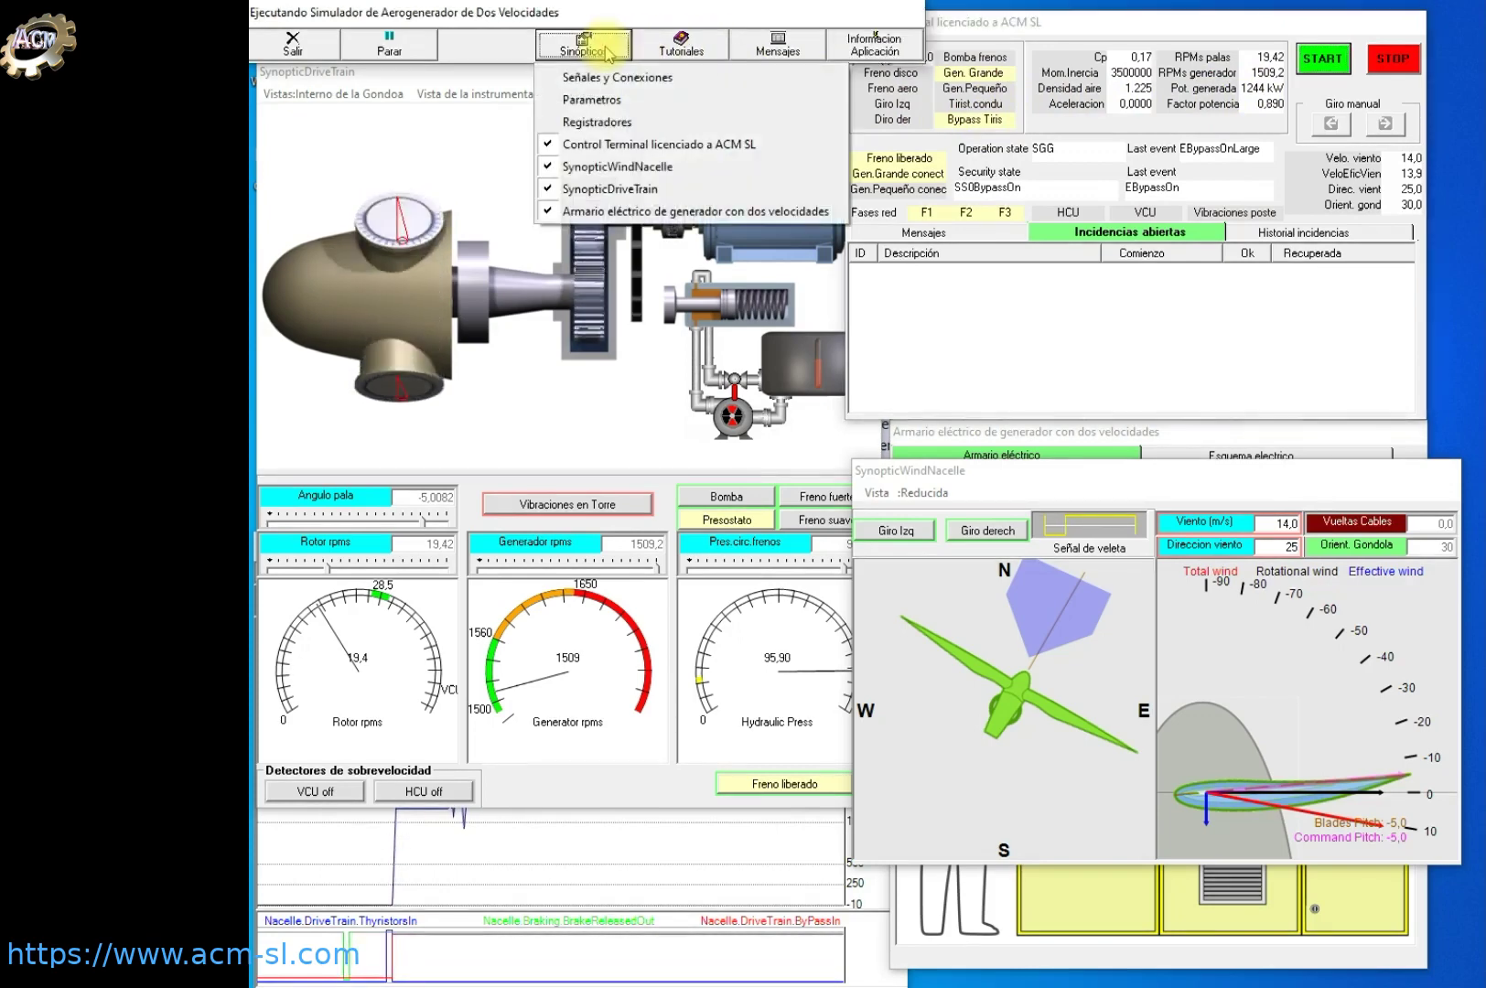
click(604, 79)
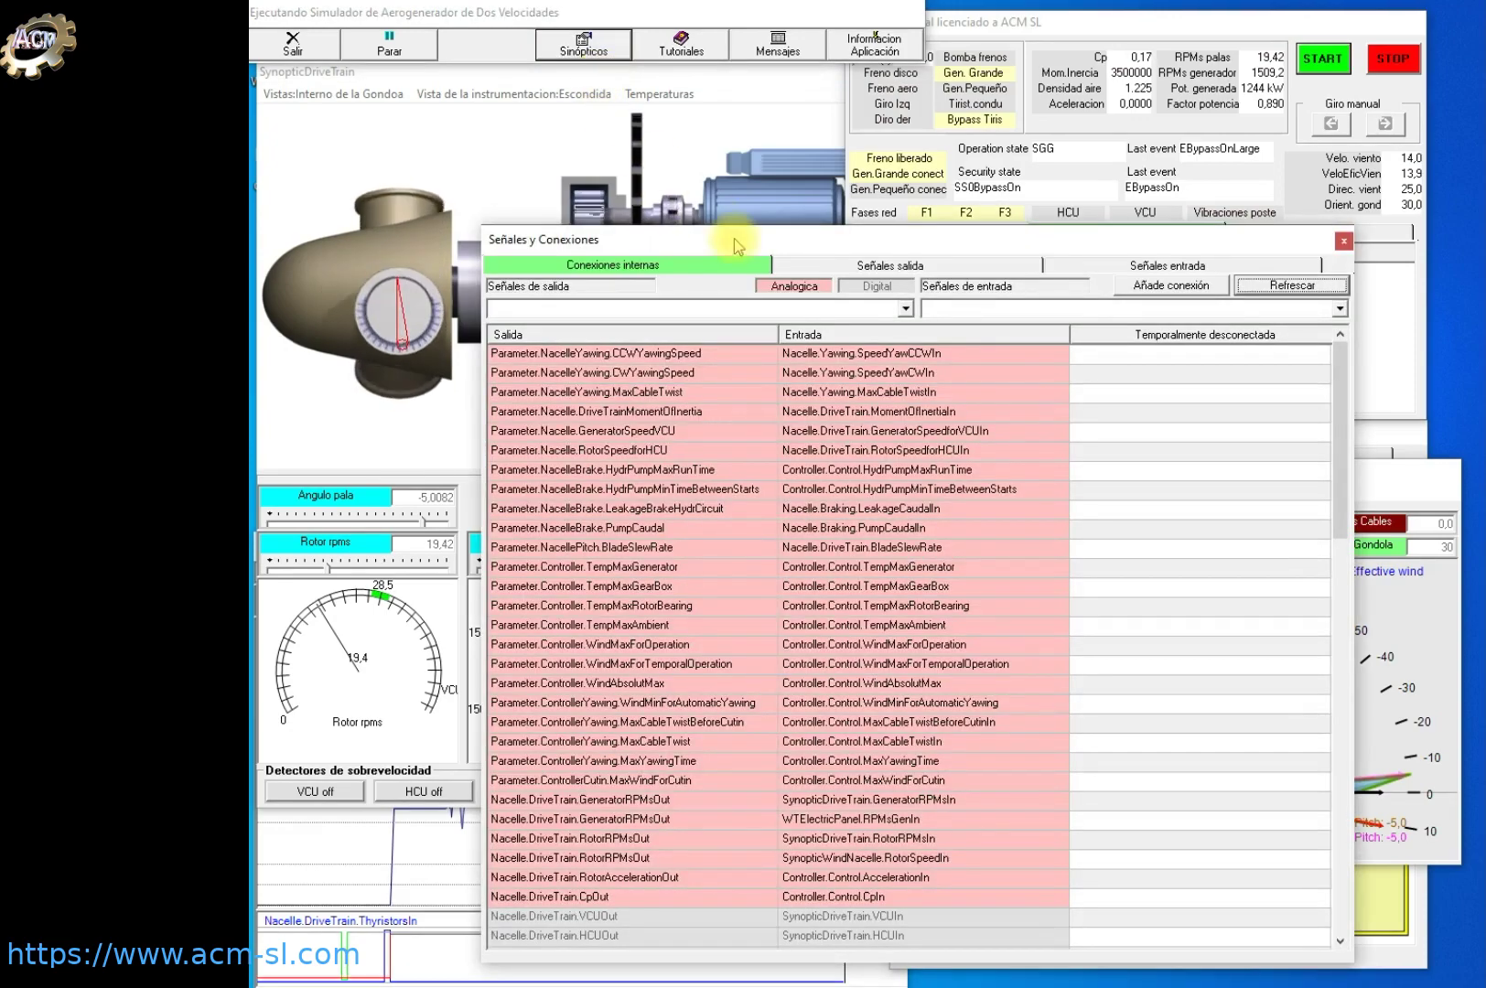
click(734, 237)
drag(733, 237, 713, 174)
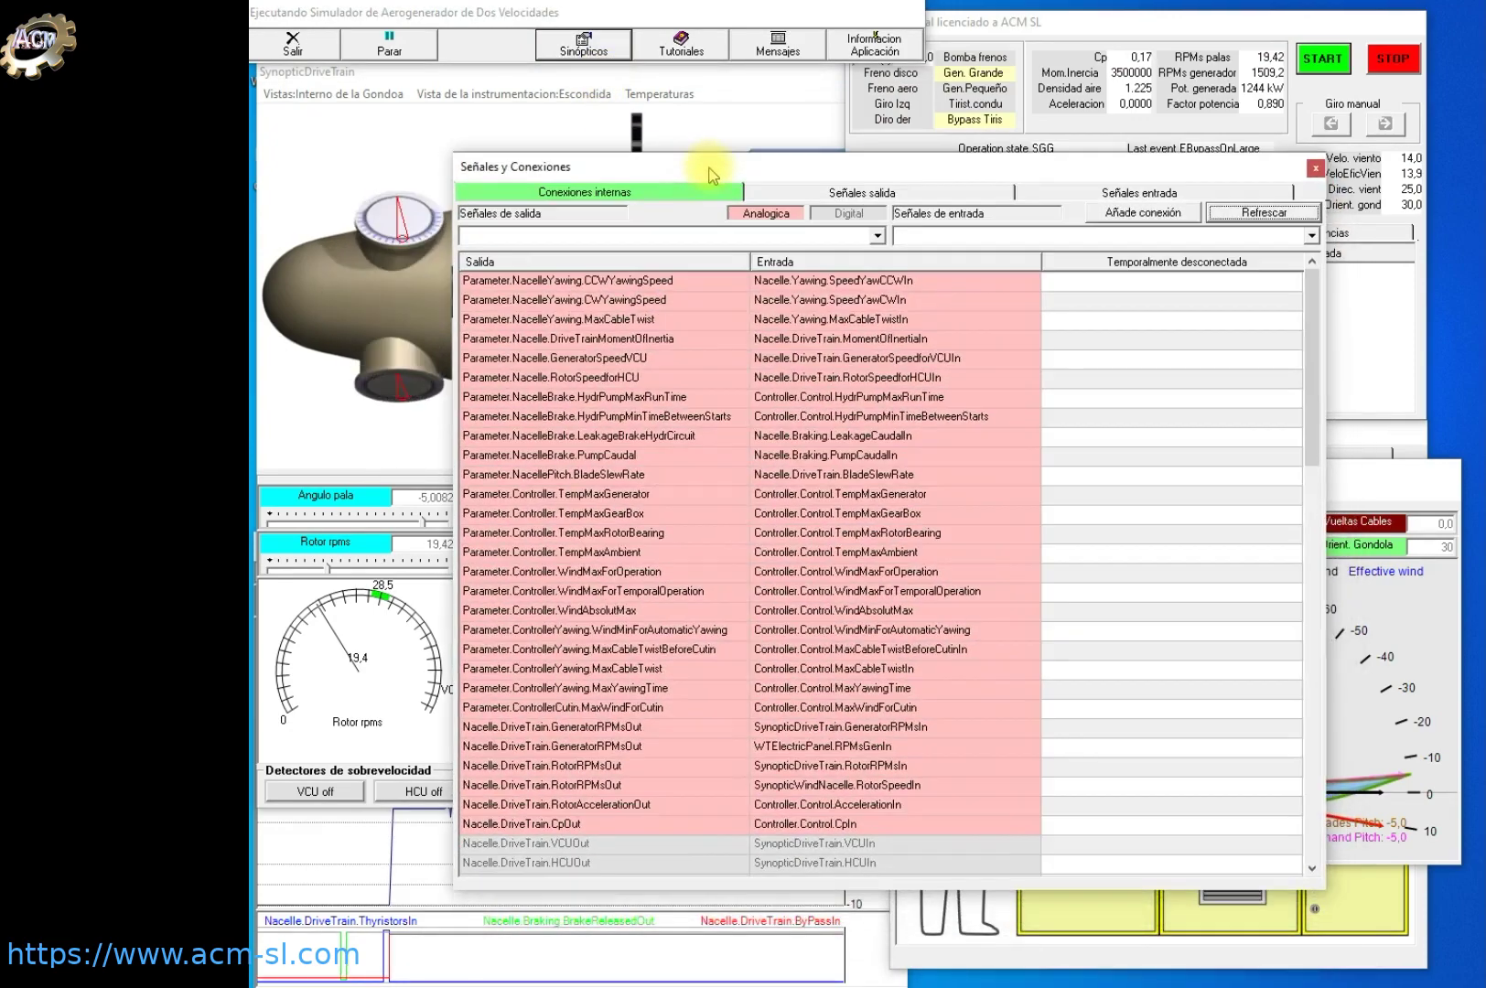
click(485, 262)
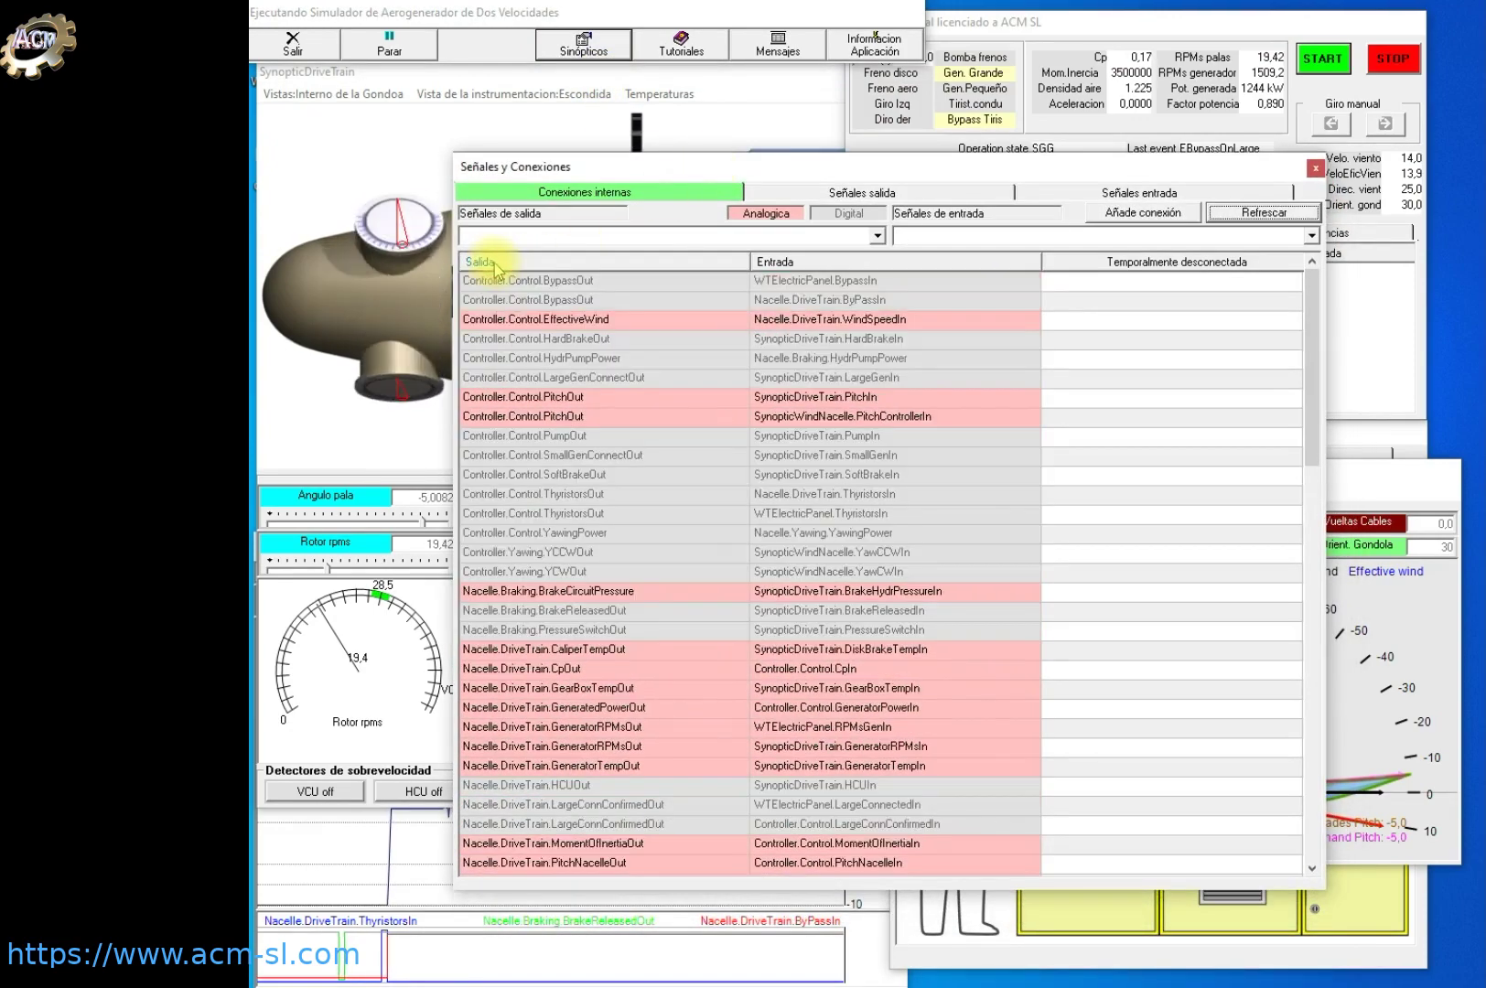
click(563, 280)
Show the Parametros window sorted by Proceso and widened to include the descriptions, and close it
click(584, 43)
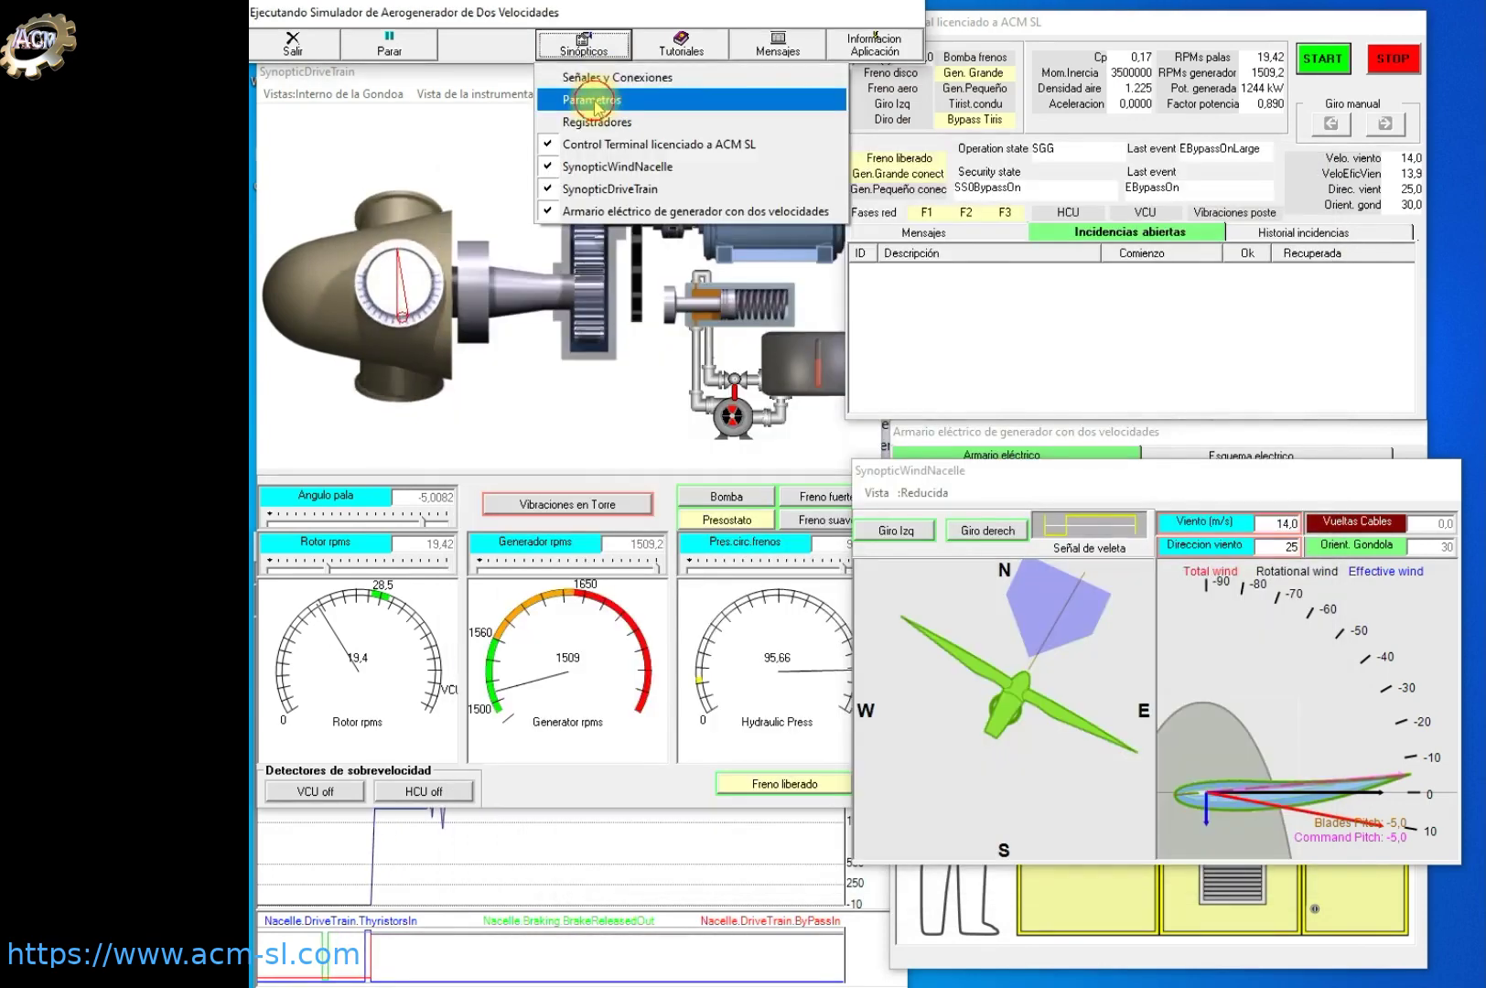
click(564, 110)
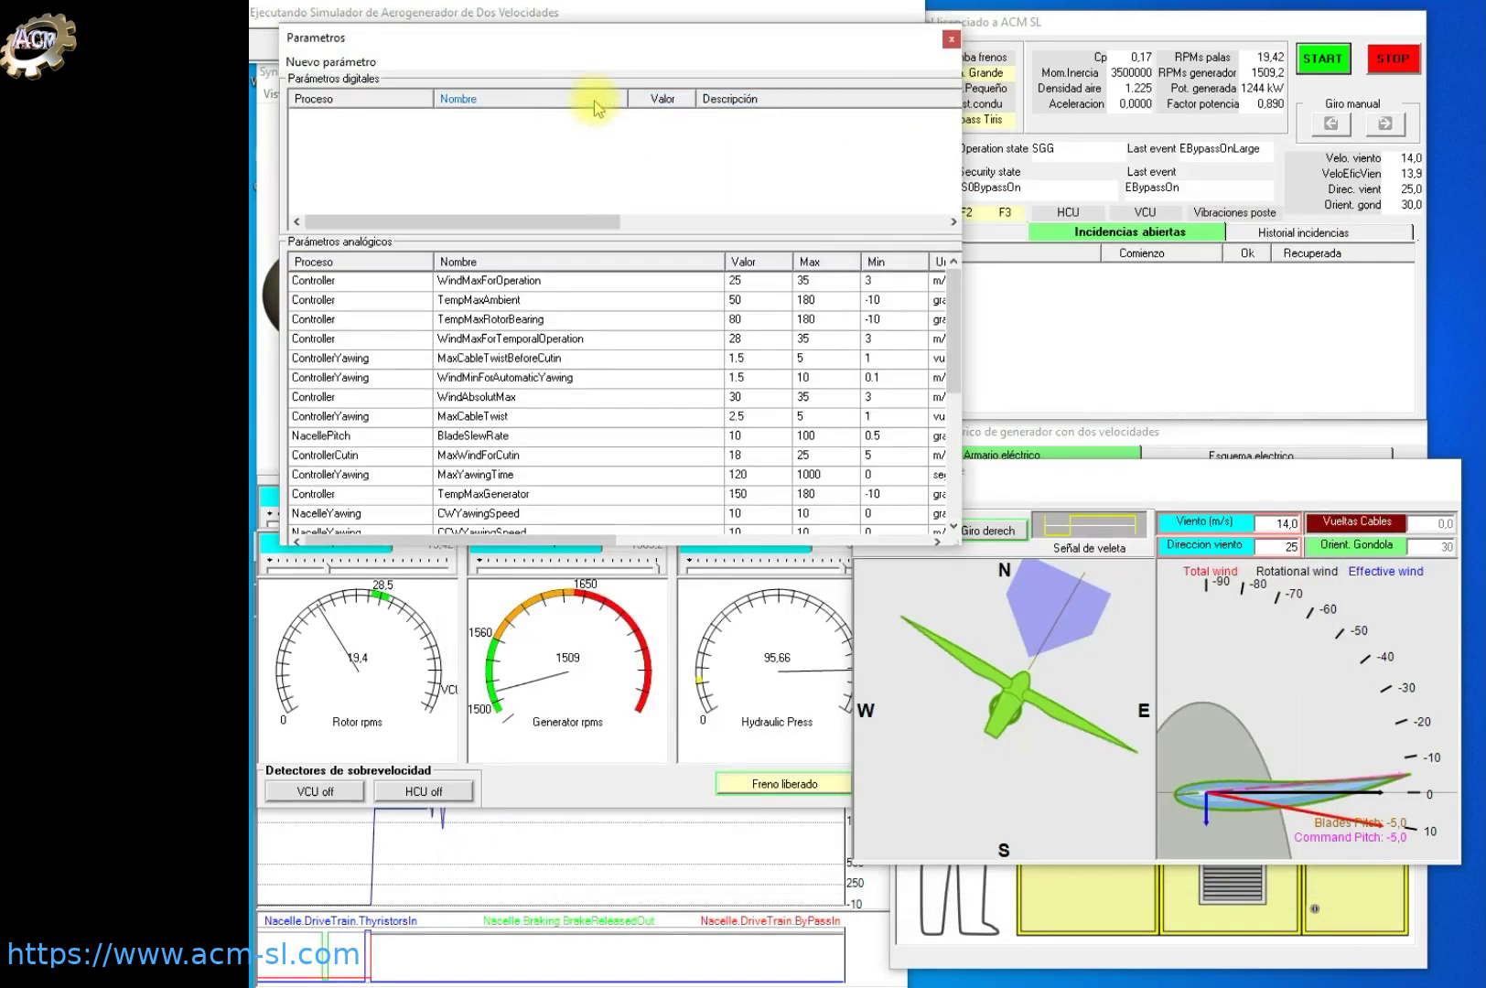
click(359, 263)
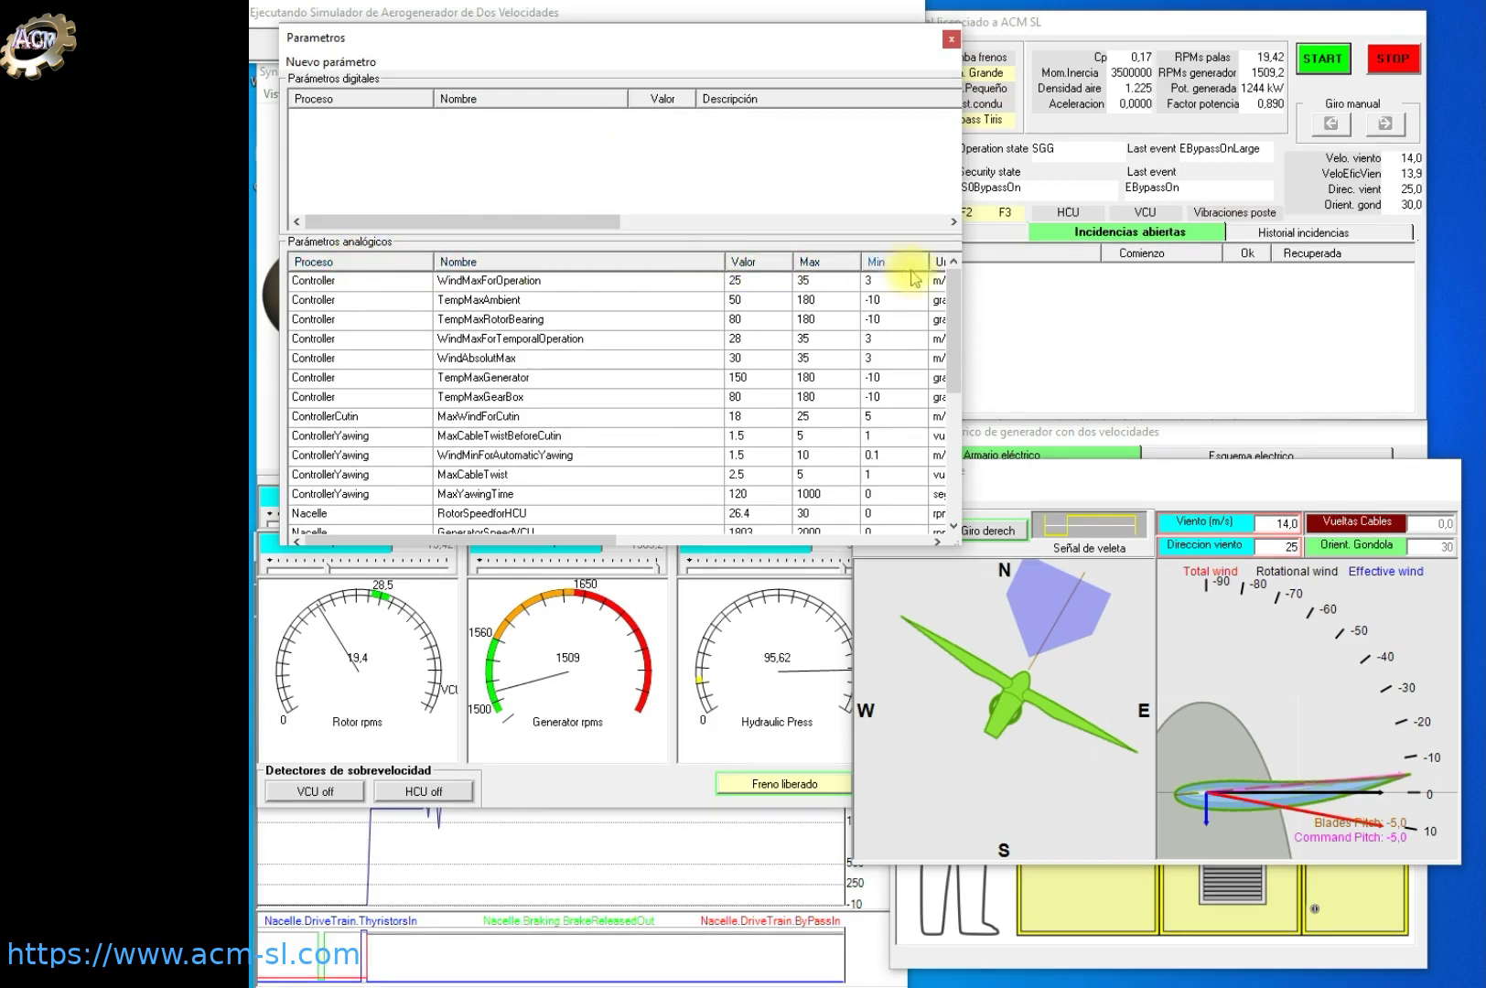
drag(961, 303, 1334, 303)
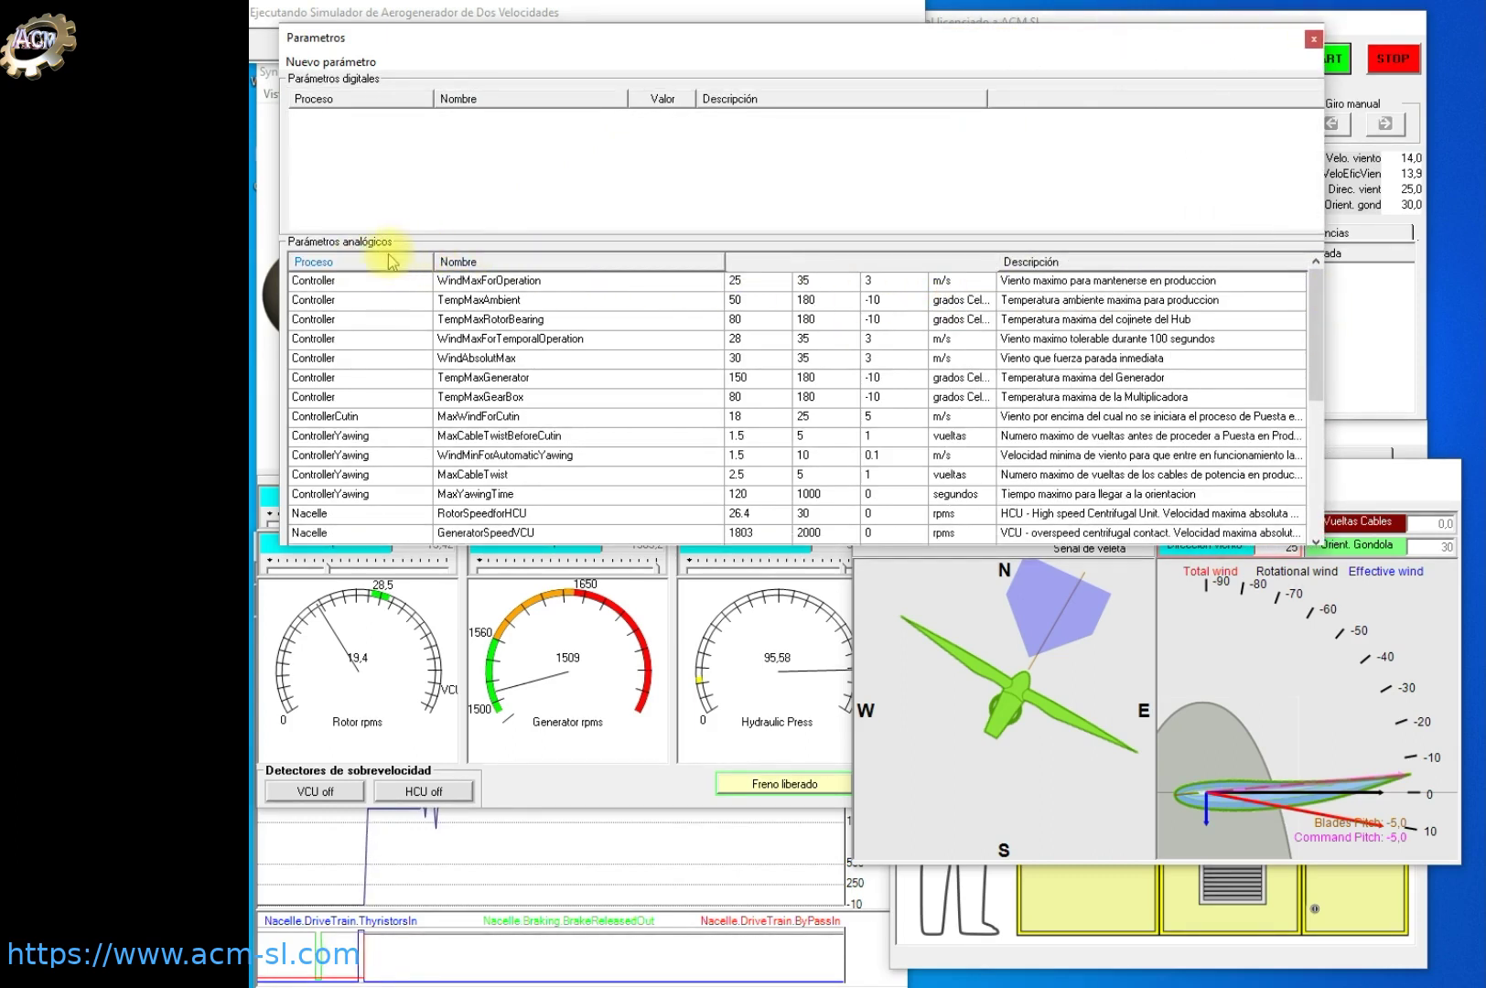
click(383, 263)
click(383, 263)
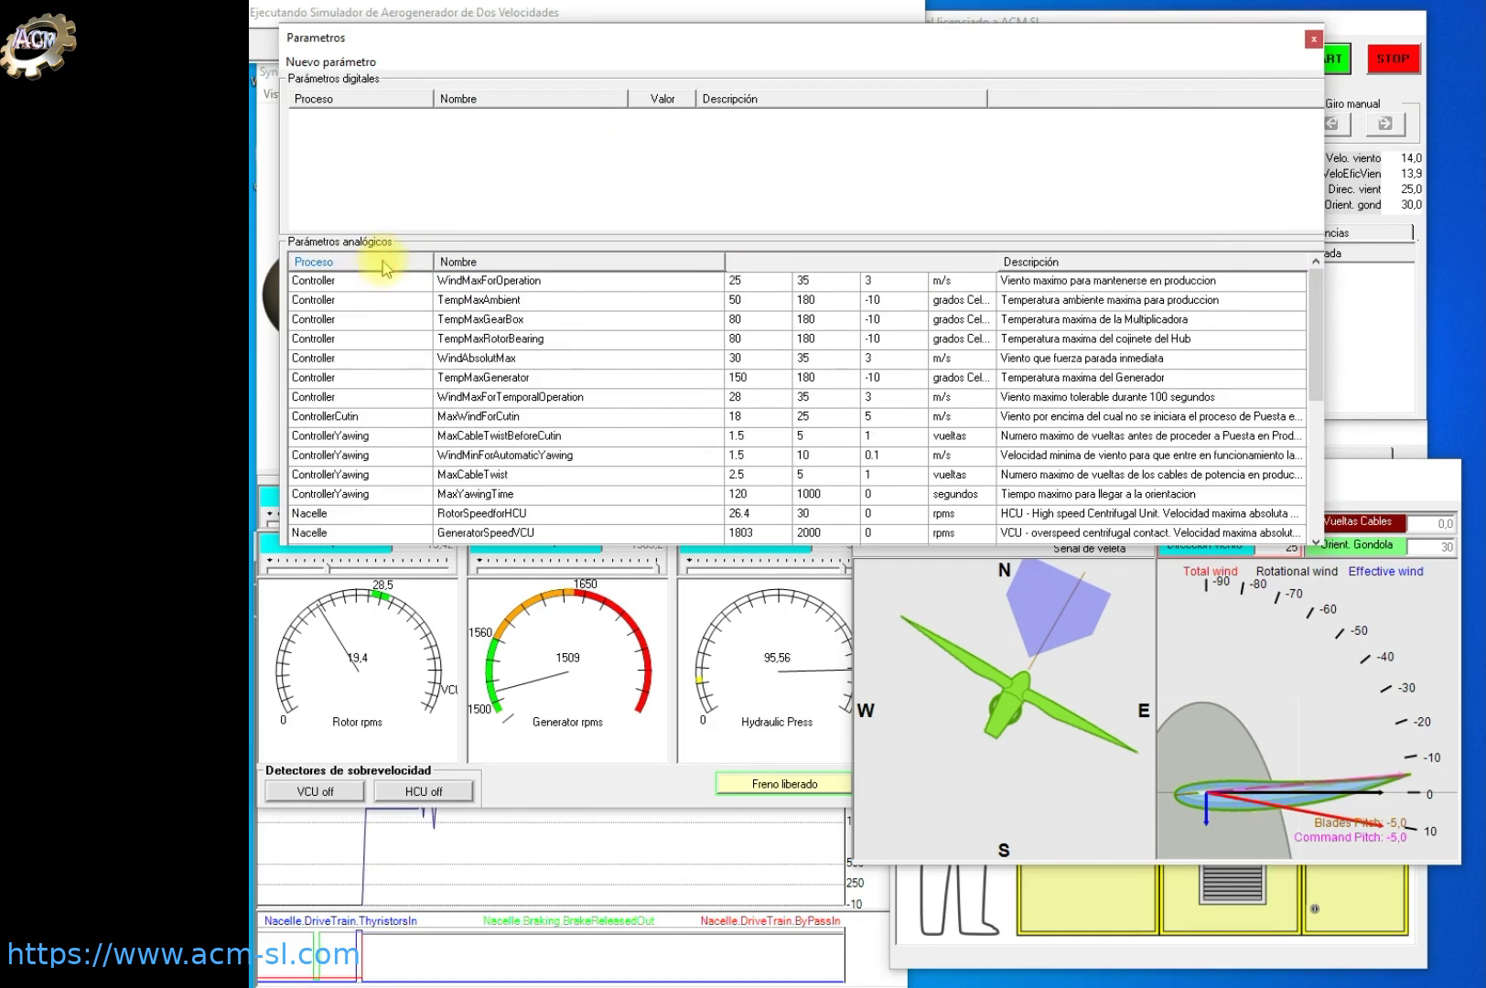
key(Escape)
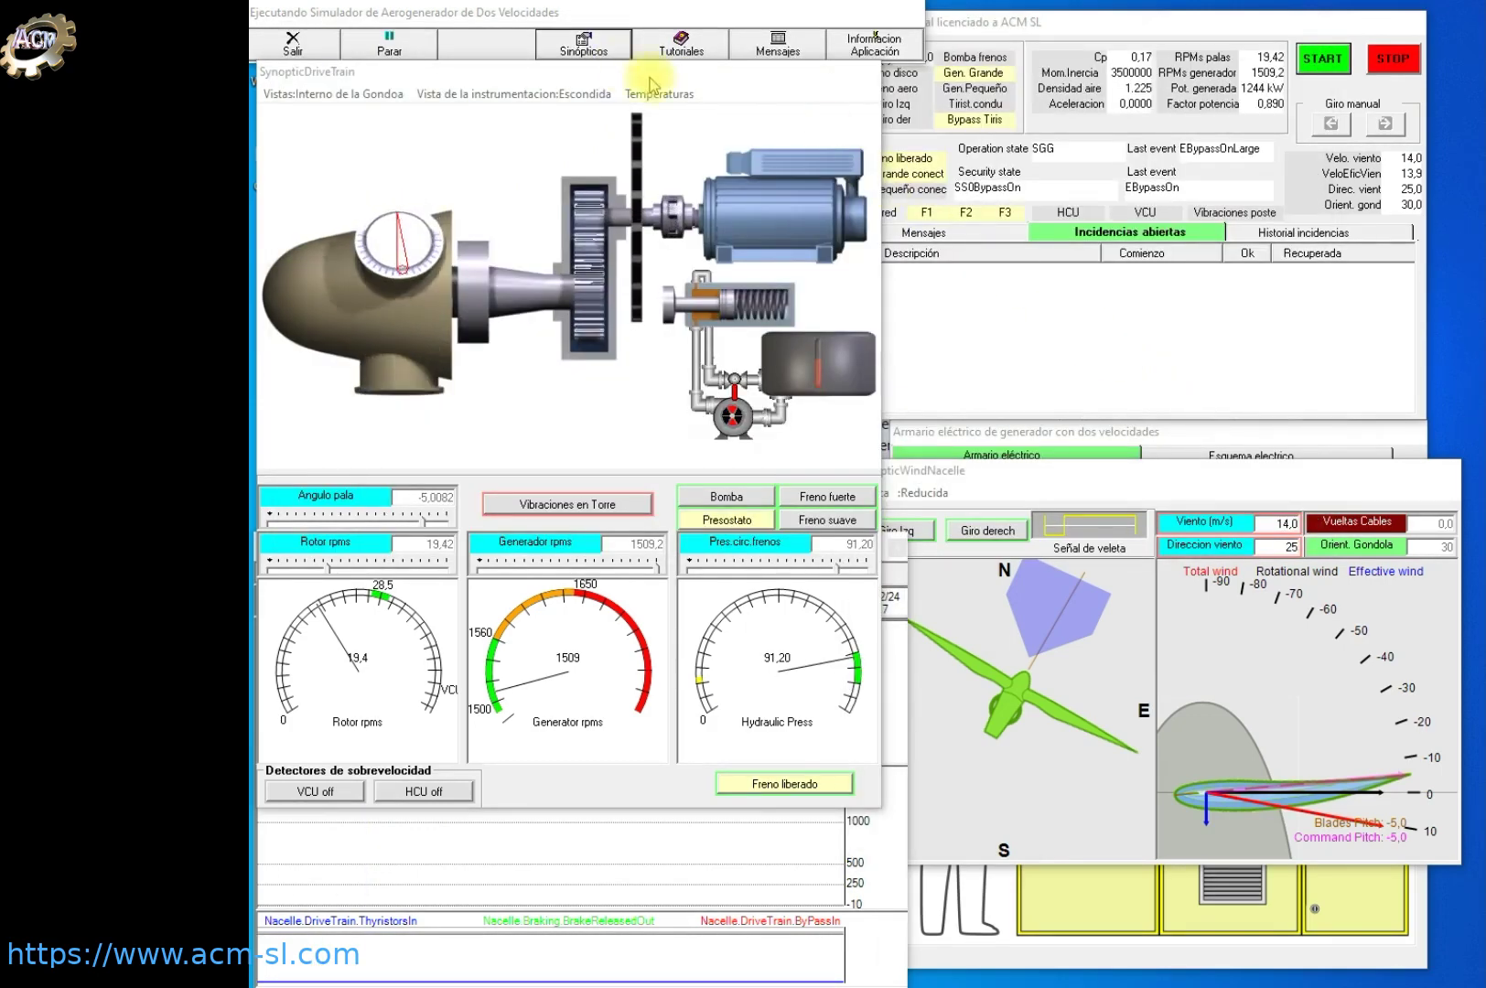
Open a new recorder with the predefined Hydraulic circuit panel, shorten its window, and place it over the Control Terminal
click(585, 45)
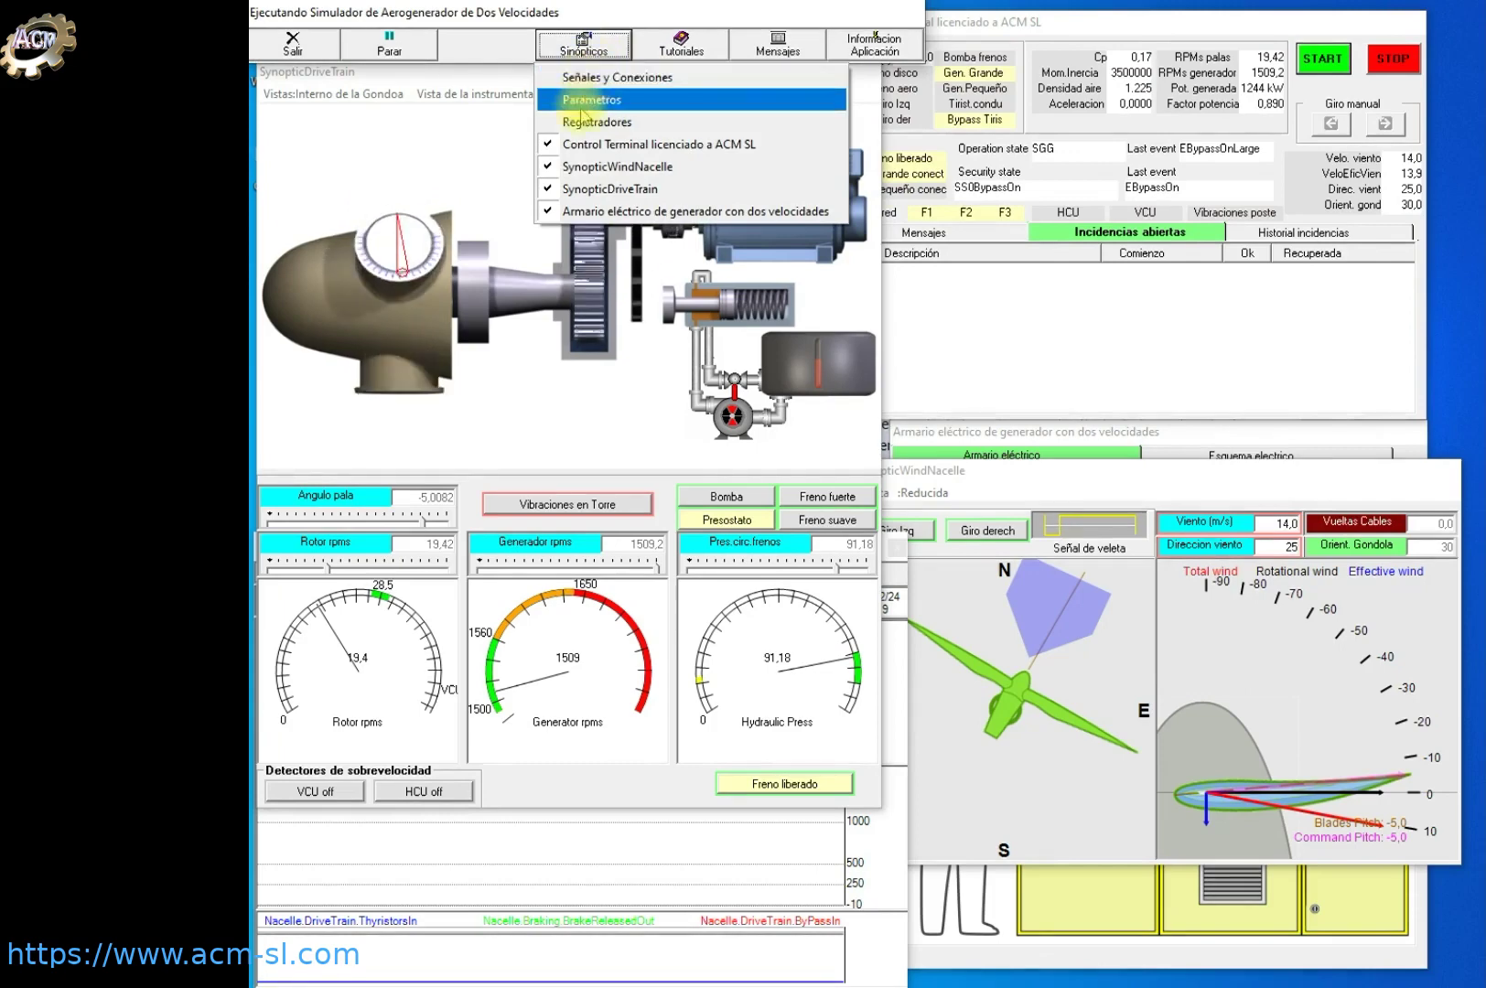
click(580, 122)
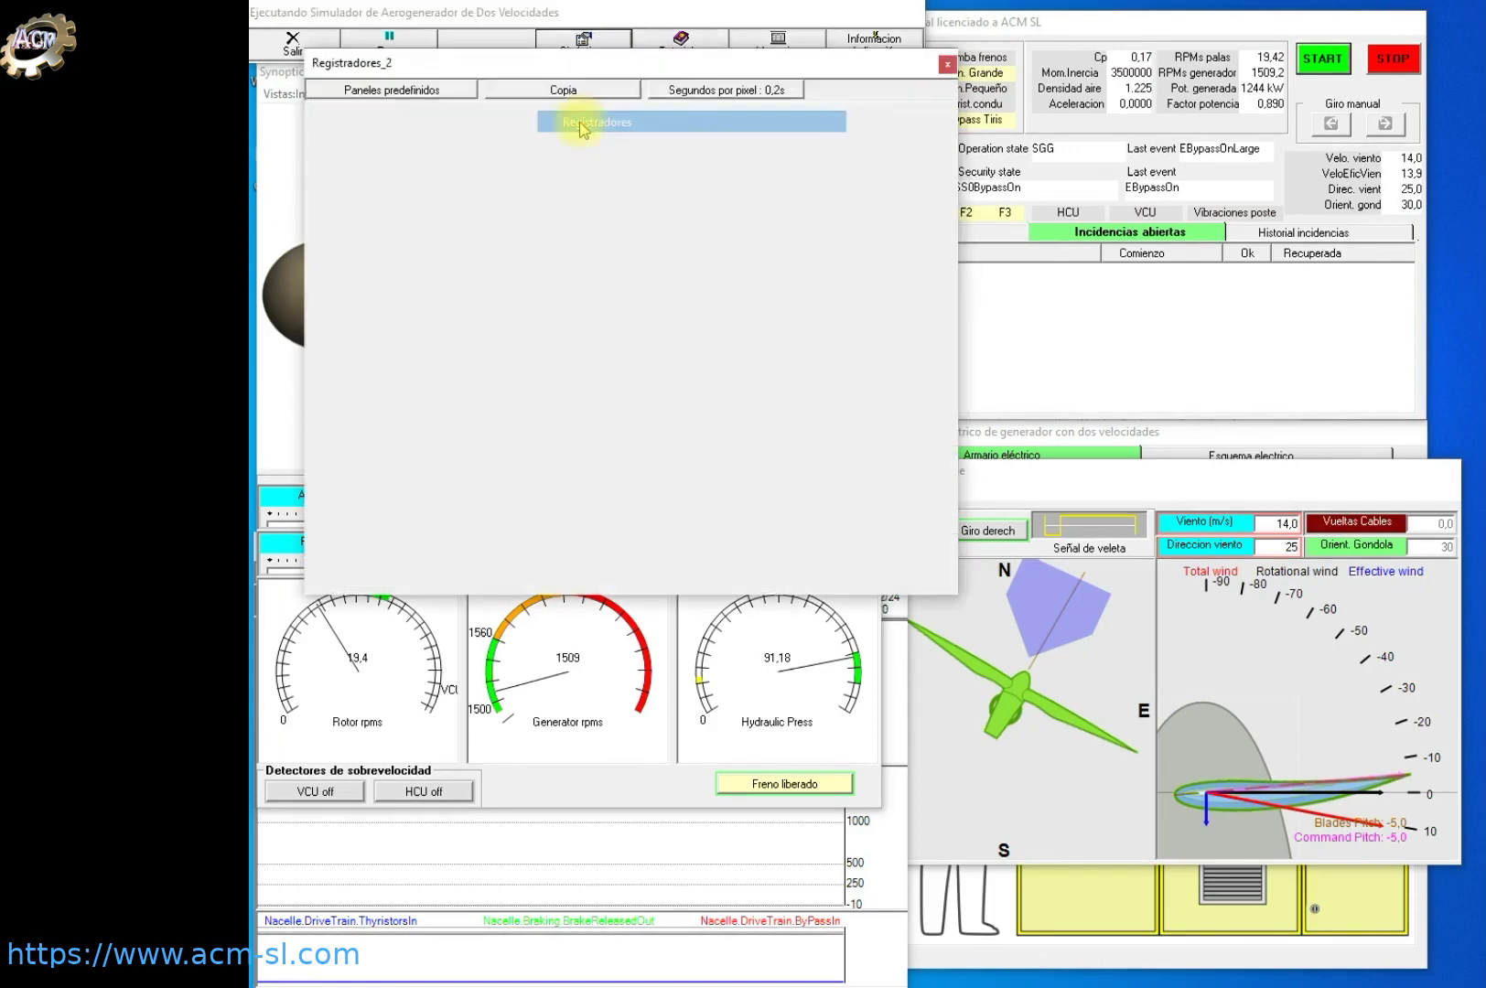
click(448, 94)
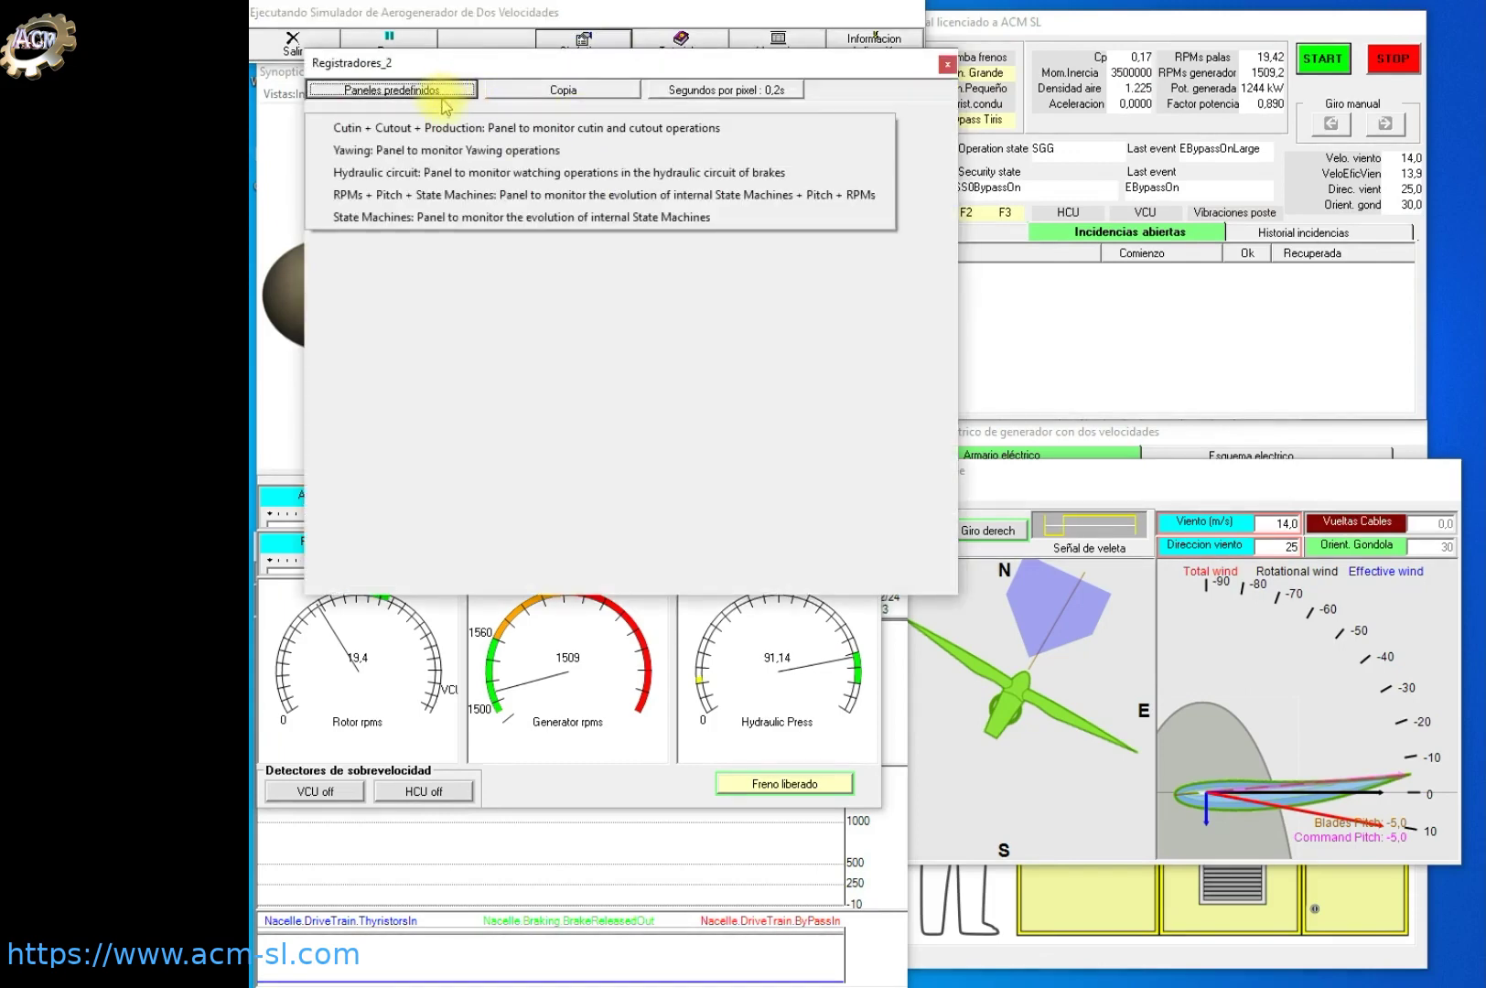
click(437, 173)
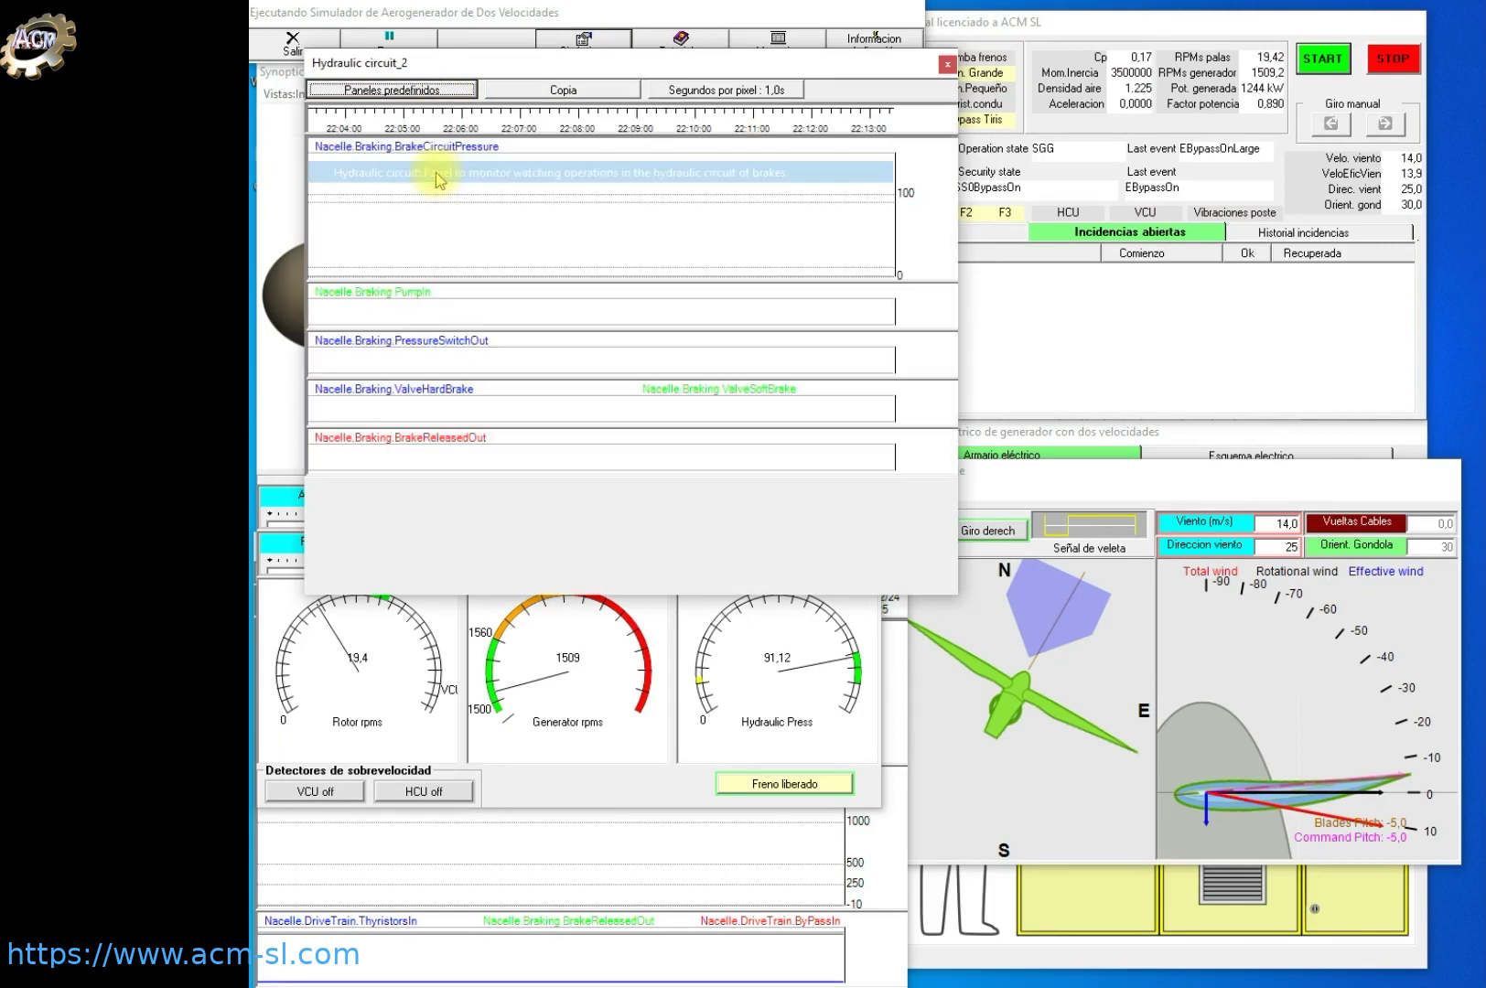
drag(650, 597, 669, 496)
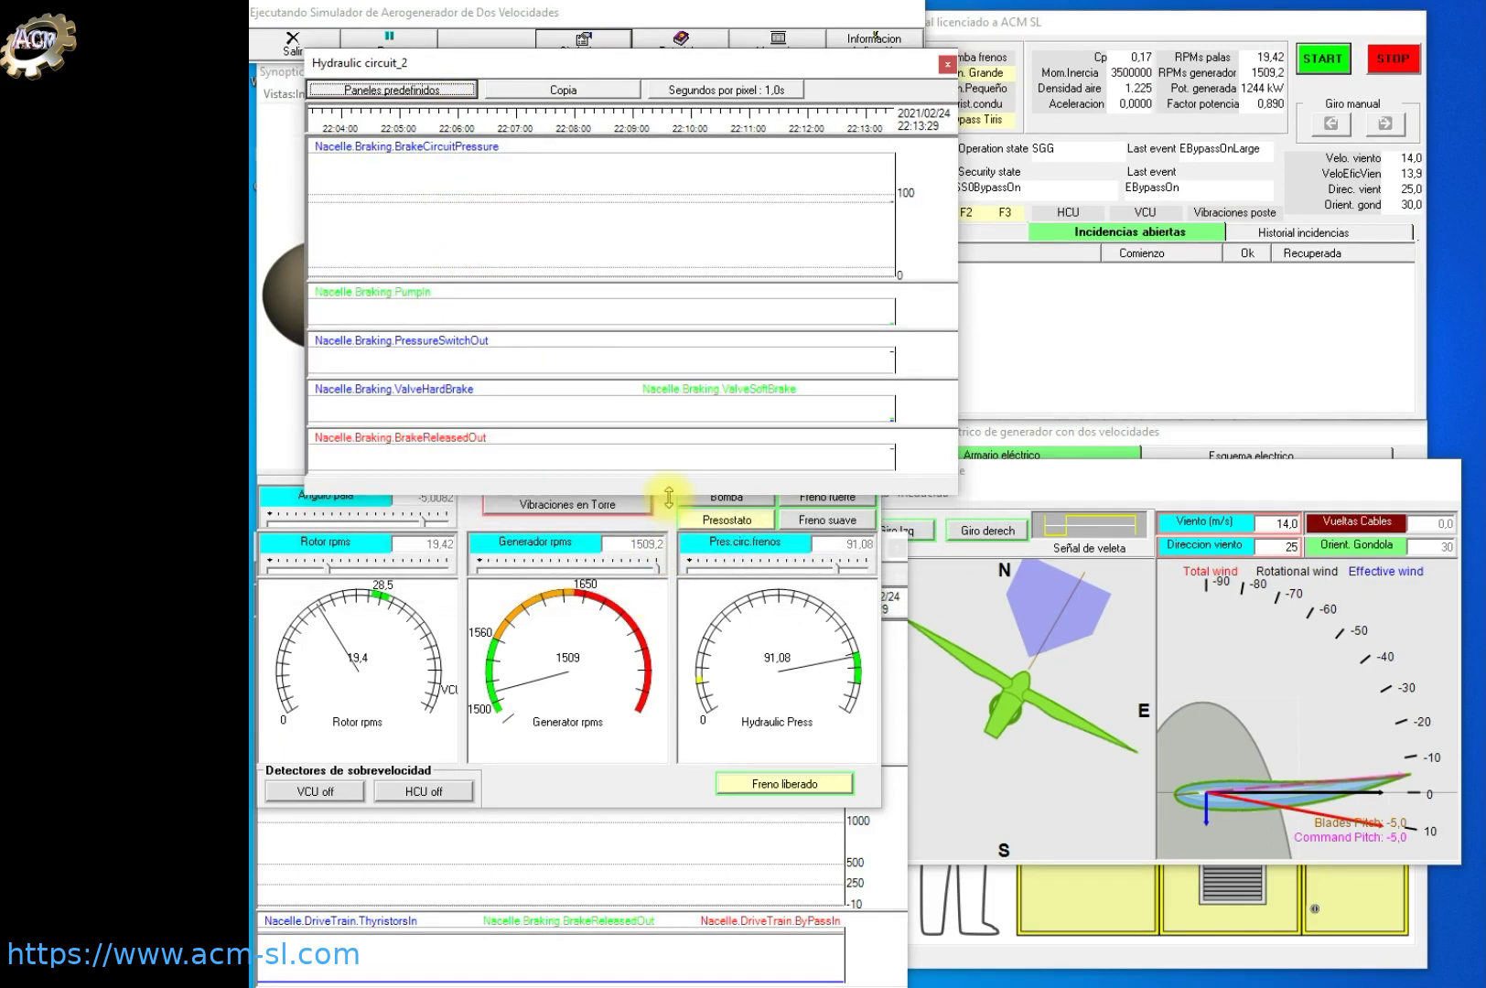
drag(655, 67, 1123, 107)
Move the Cutin + Cutout + Production recorder up over the drive train view and extend its window downwards
click(665, 862)
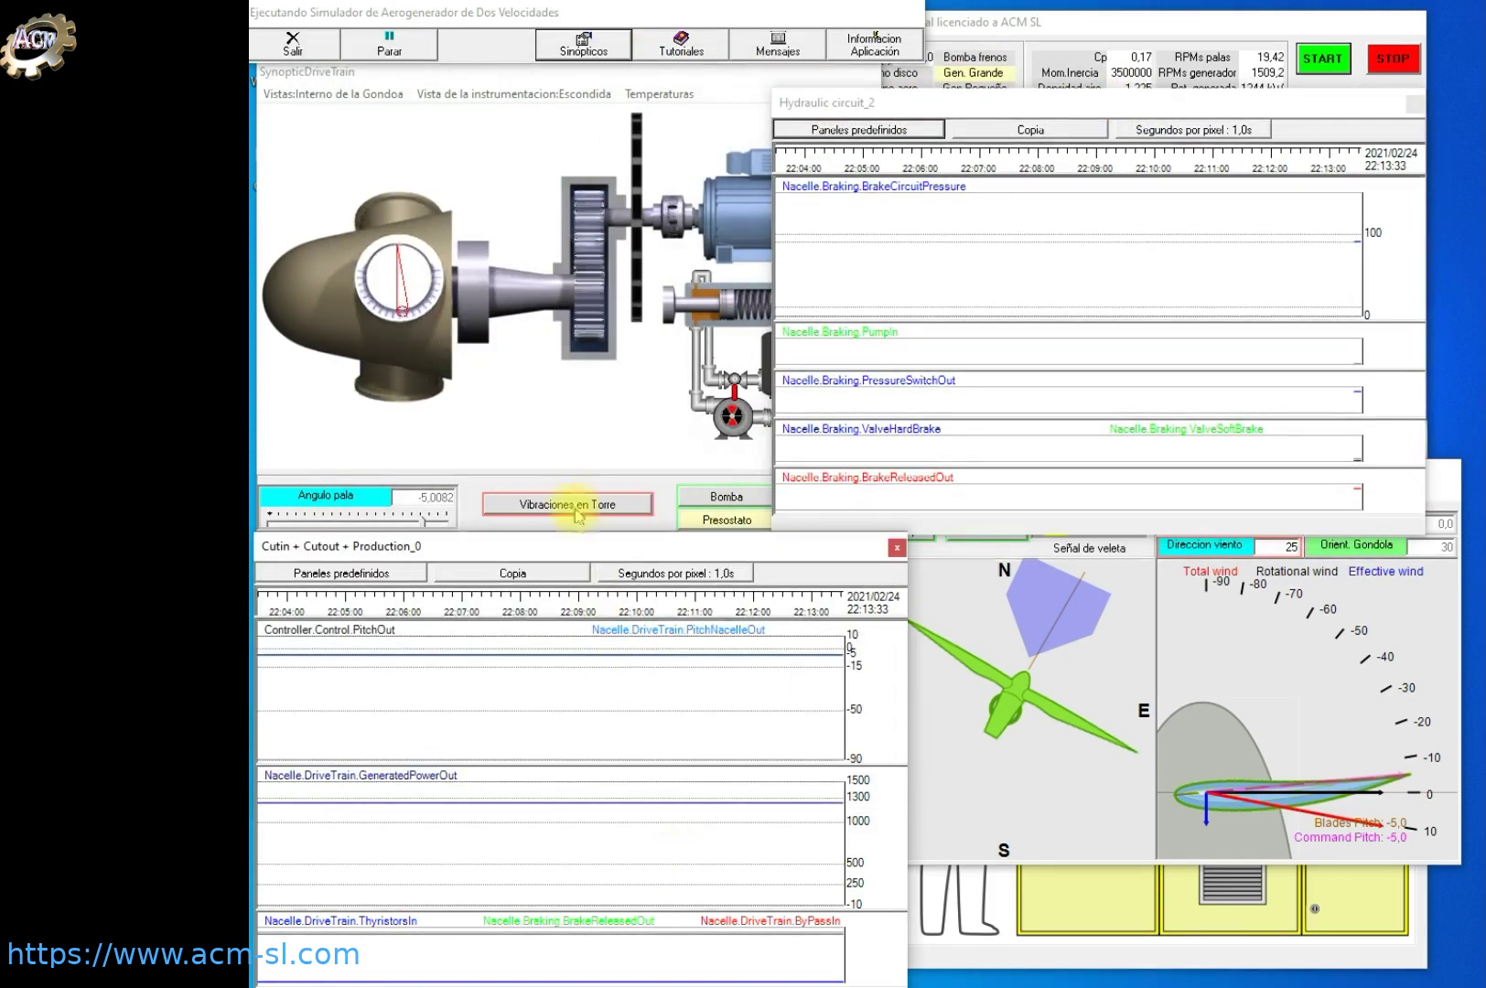
drag(568, 544, 573, 89)
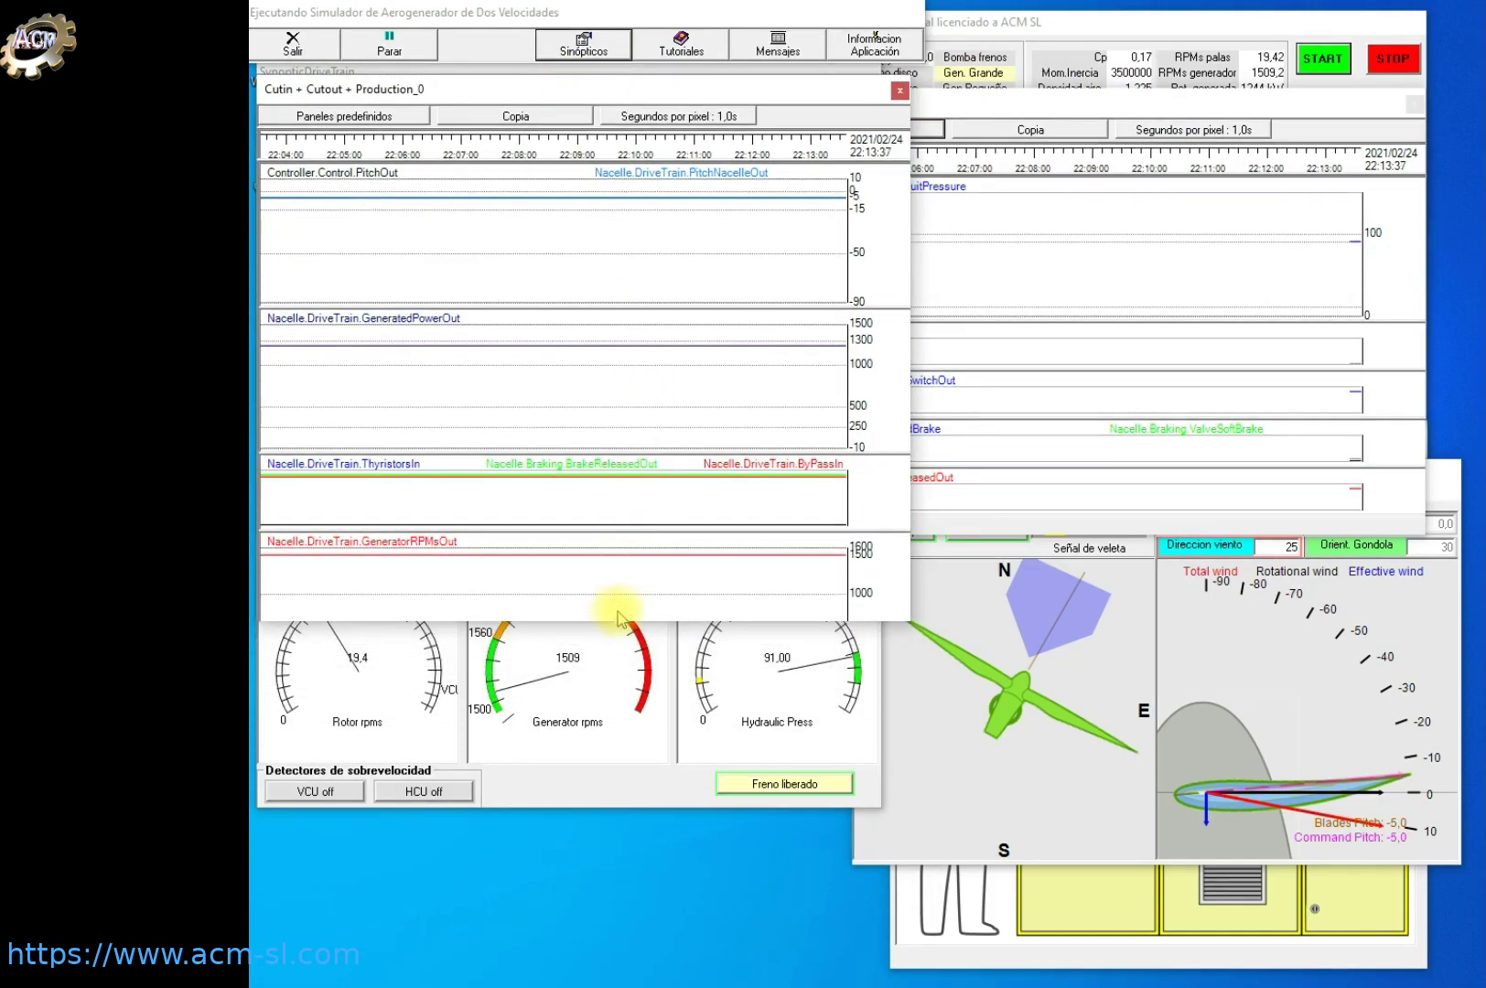
drag(613, 620, 621, 869)
Open the simulator tutorial, search it for "diagrama", and open the workbench connection diagram topic from the results
click(682, 45)
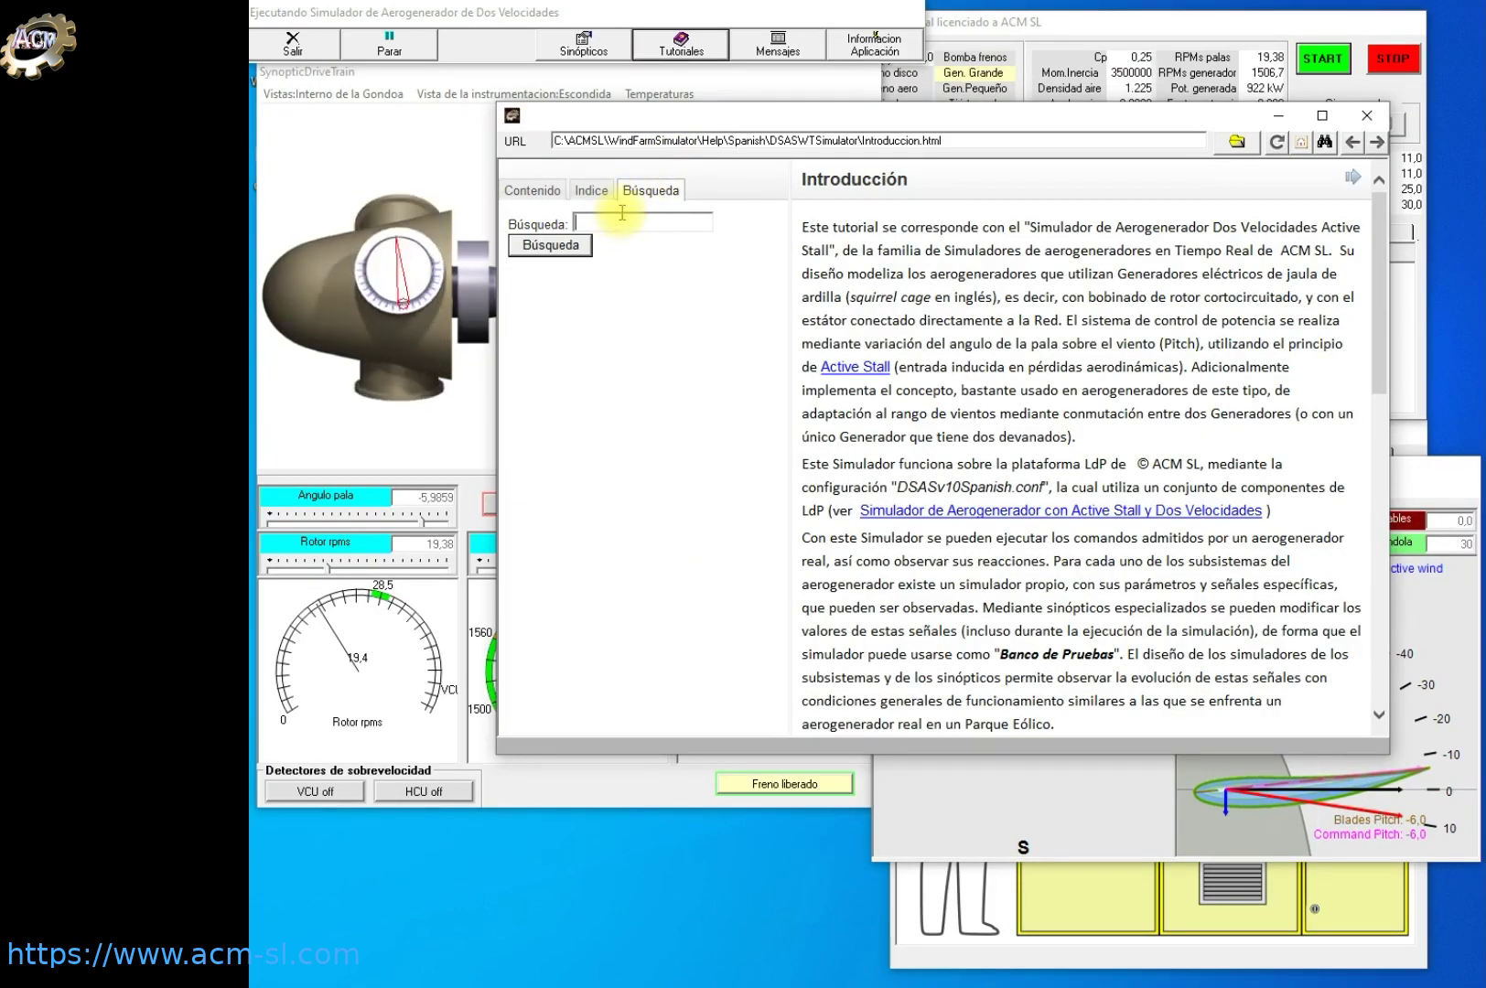
click(622, 219)
text(diagrama)
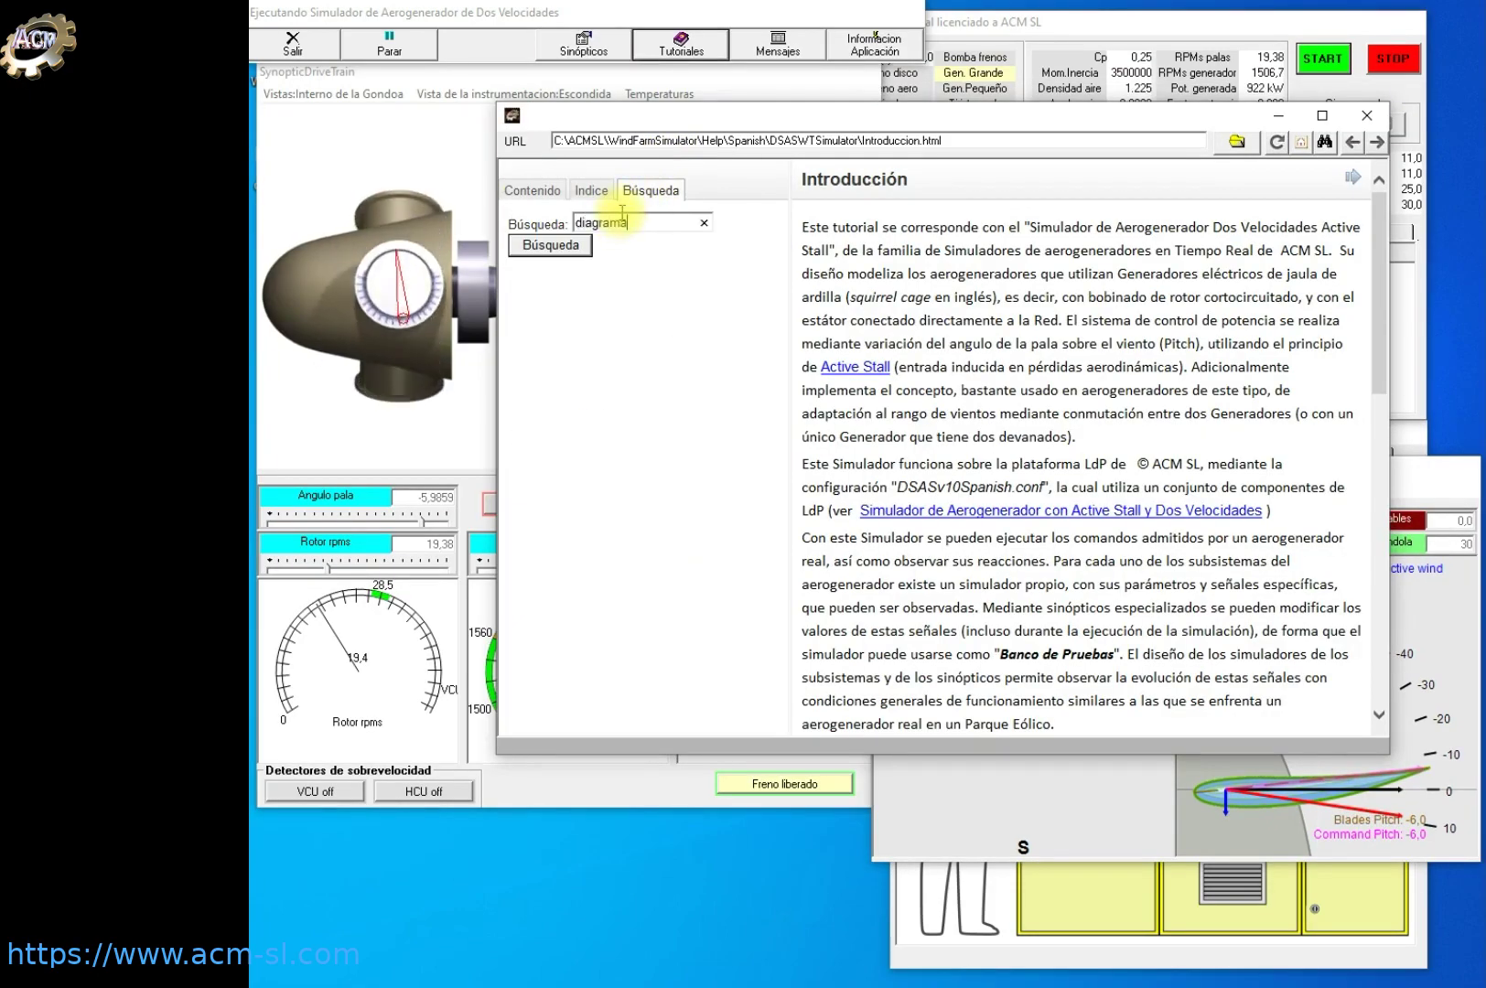
click(569, 245)
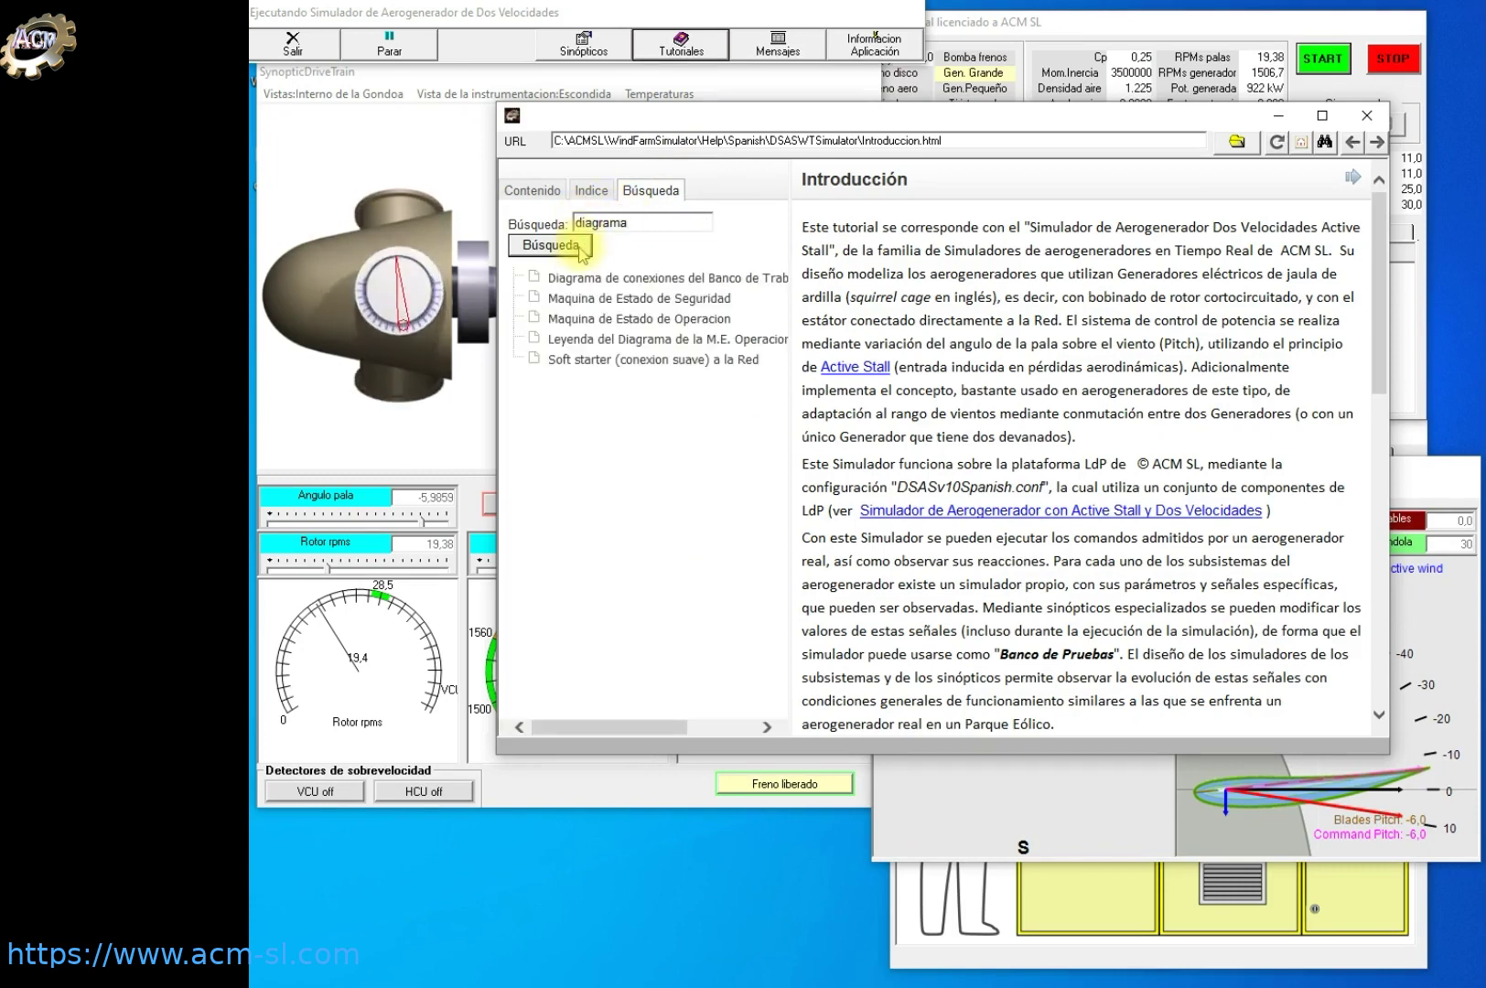
click(631, 277)
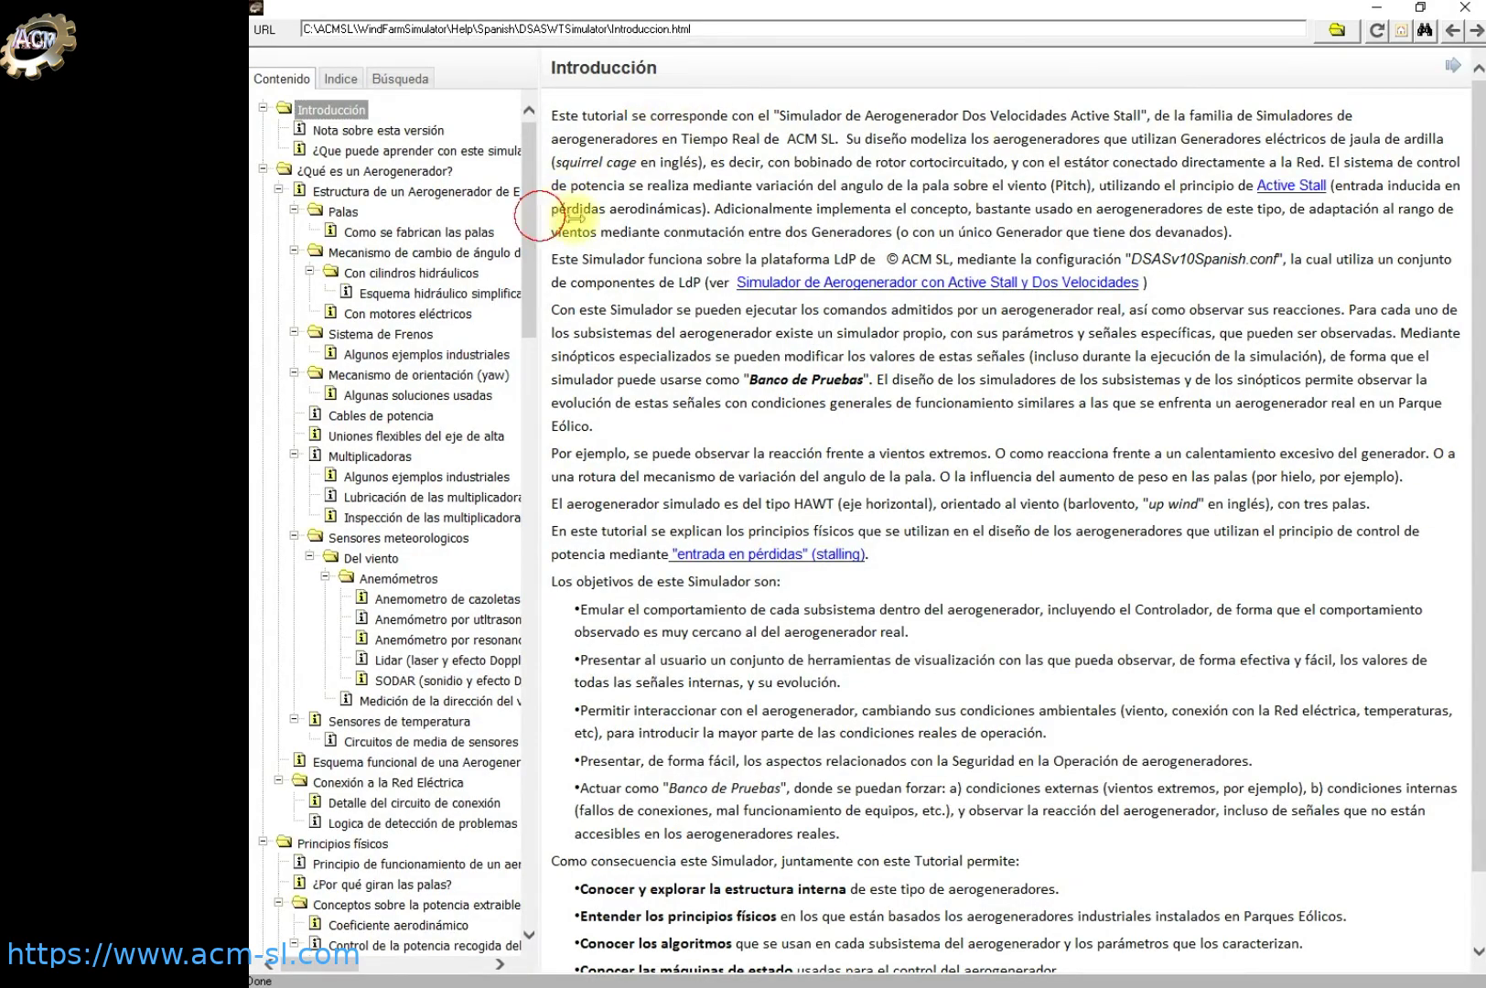
Widen the tutorial's contents tree and collapse the four chapters before Clases prácticas
drag(542, 218, 686, 218)
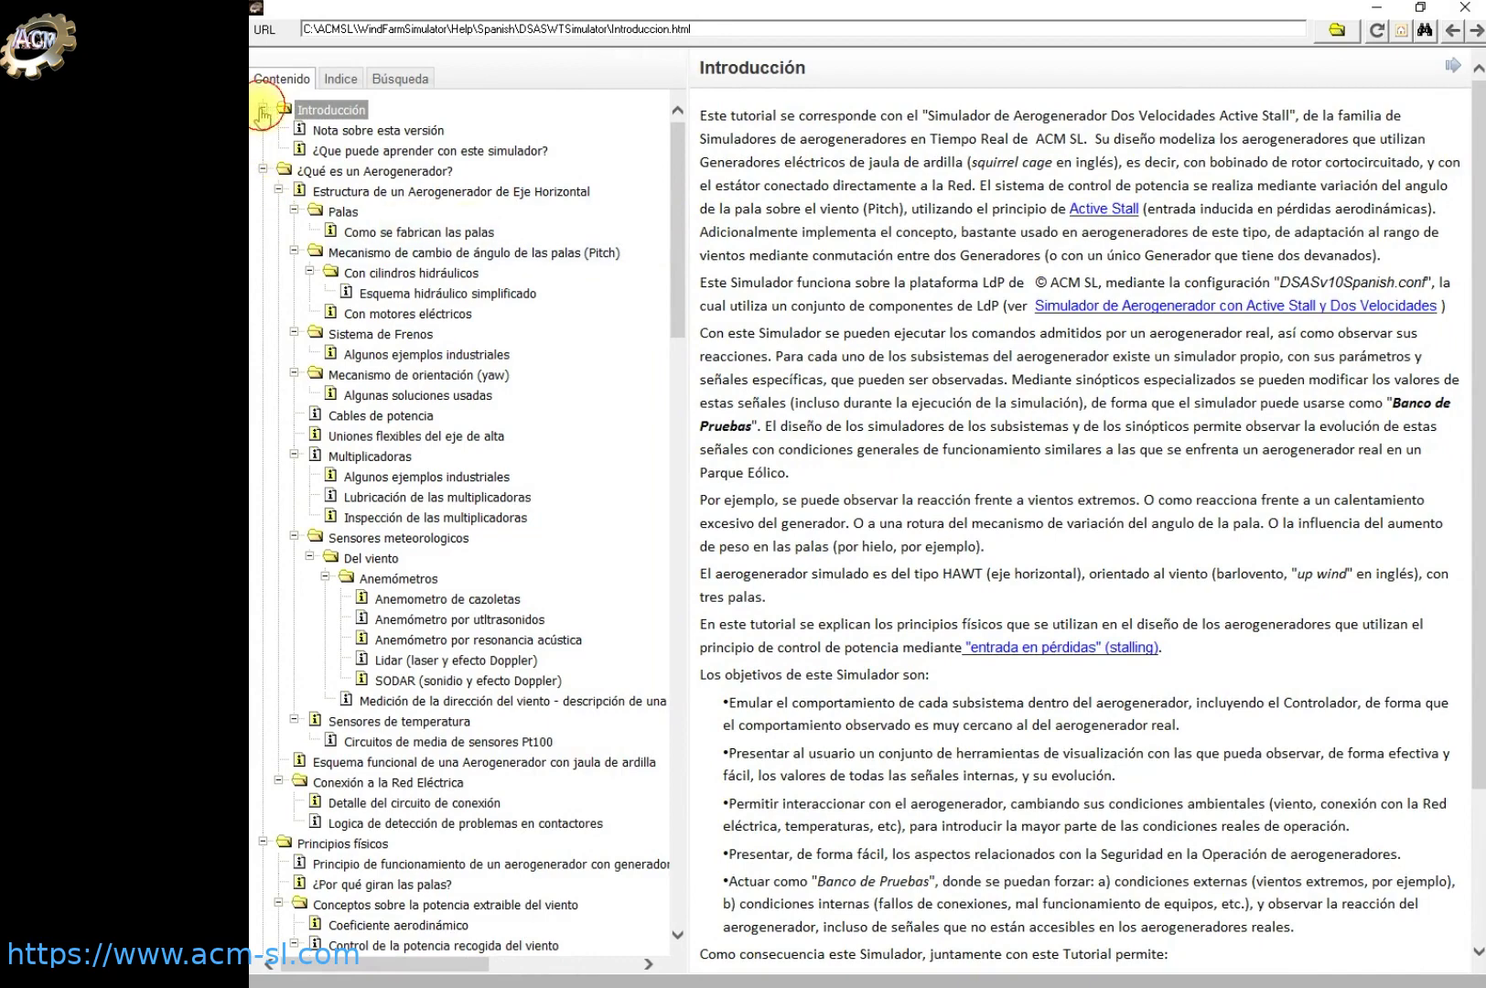
click(263, 110)
click(263, 130)
click(263, 150)
click(262, 171)
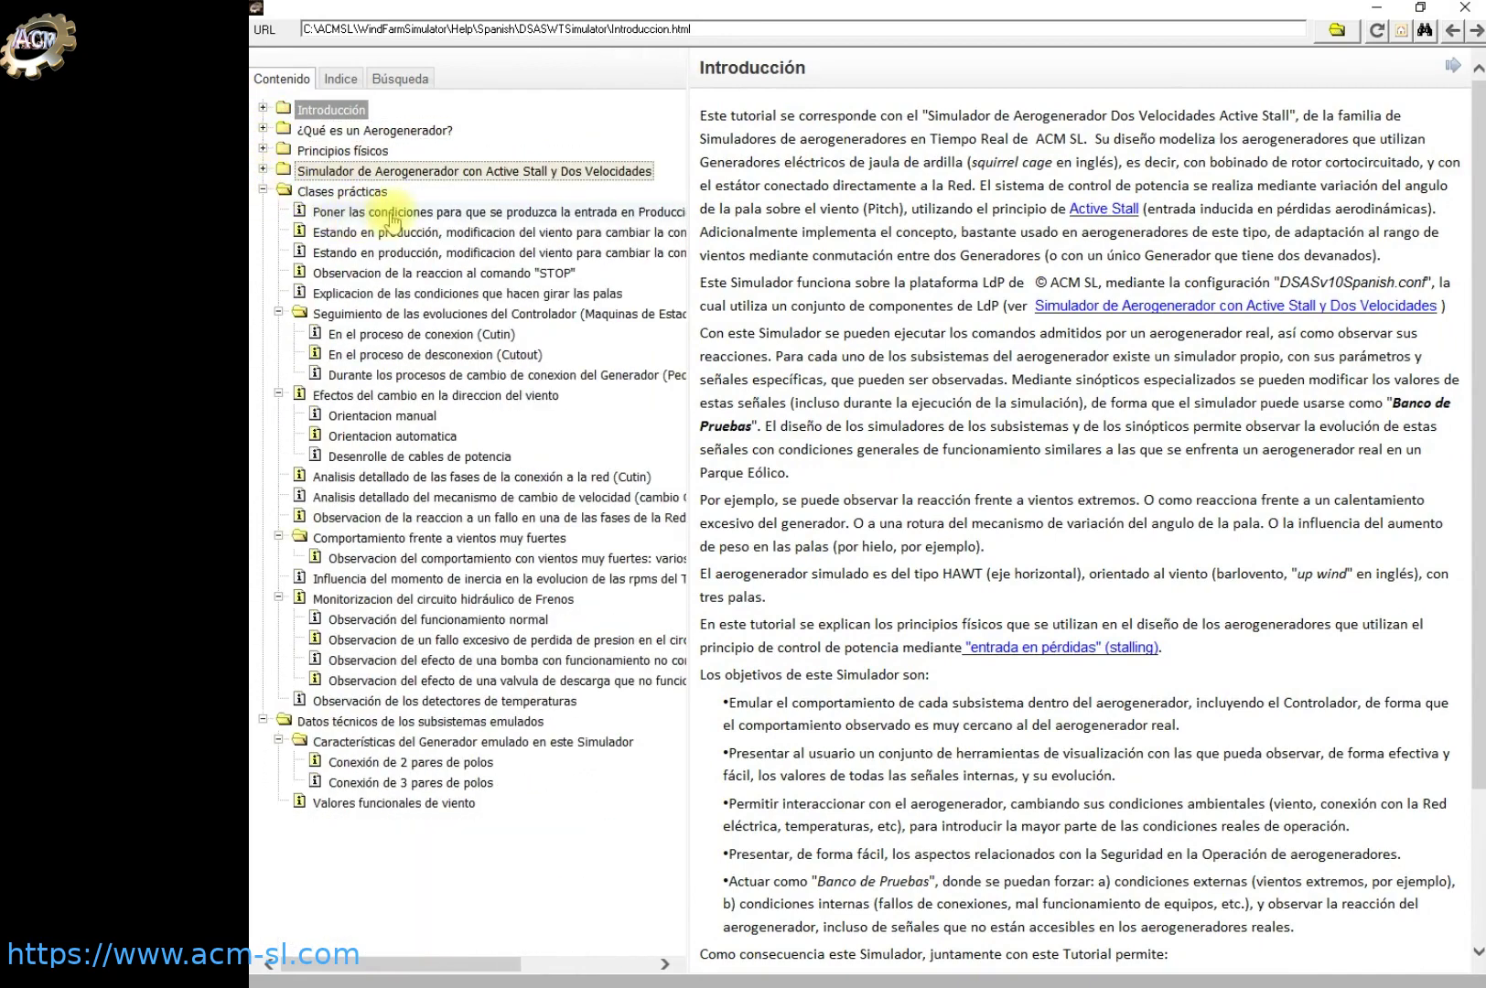
Review the Clases prácticas topics on entering production with low wind, changing the generator connection through the wind, and the STOP command reaction
click(394, 215)
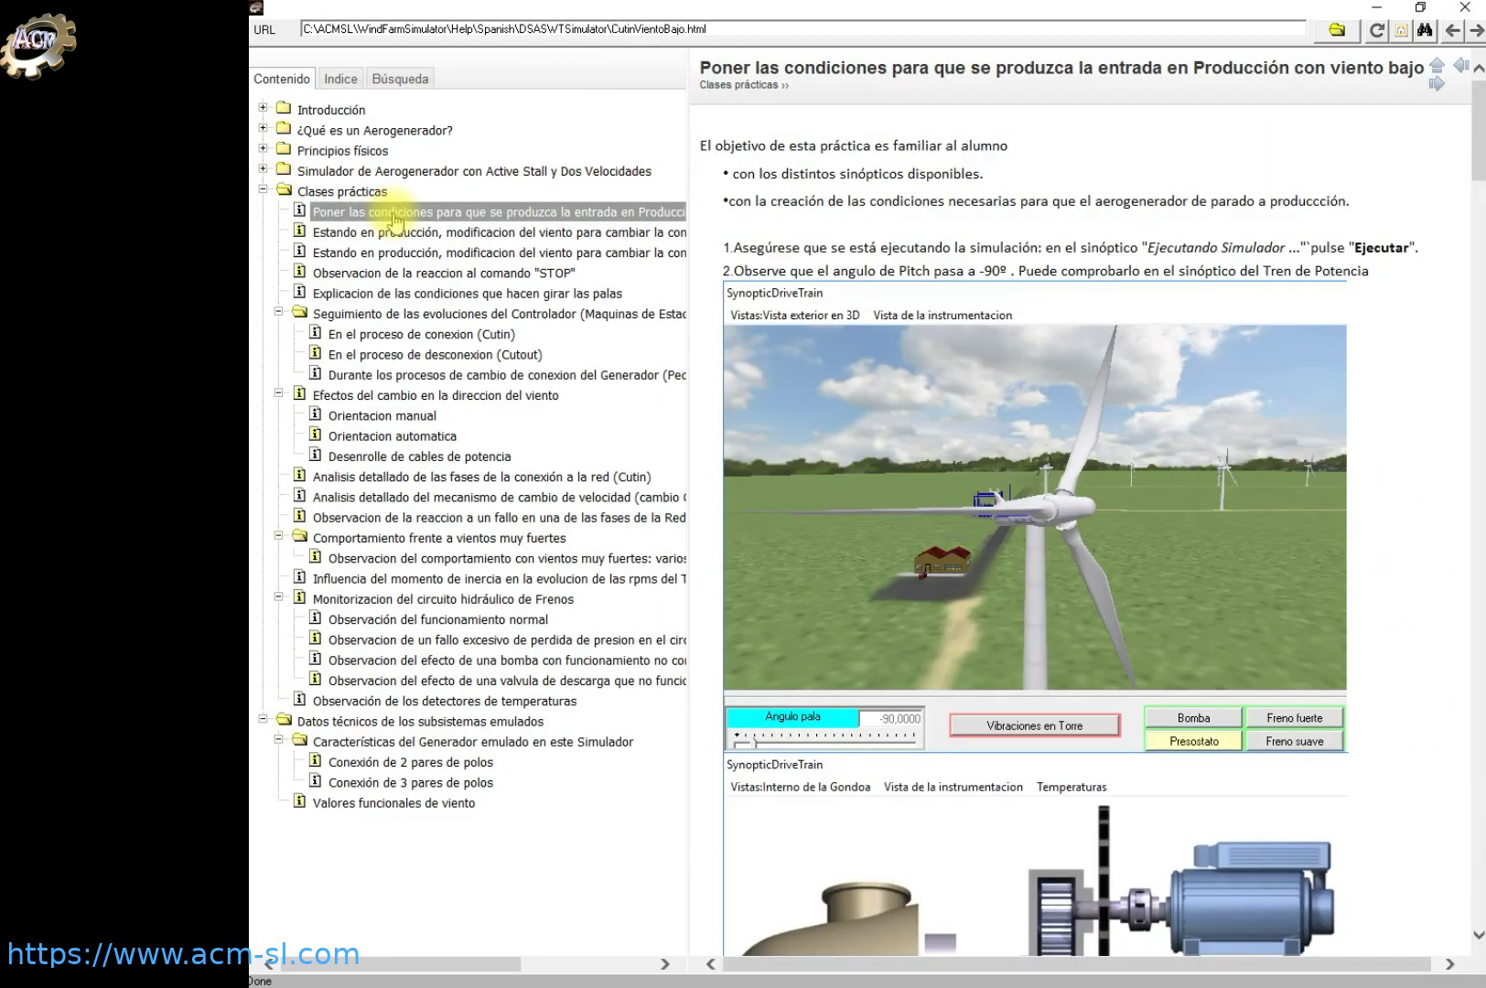
drag(1477, 151, 1237, 322)
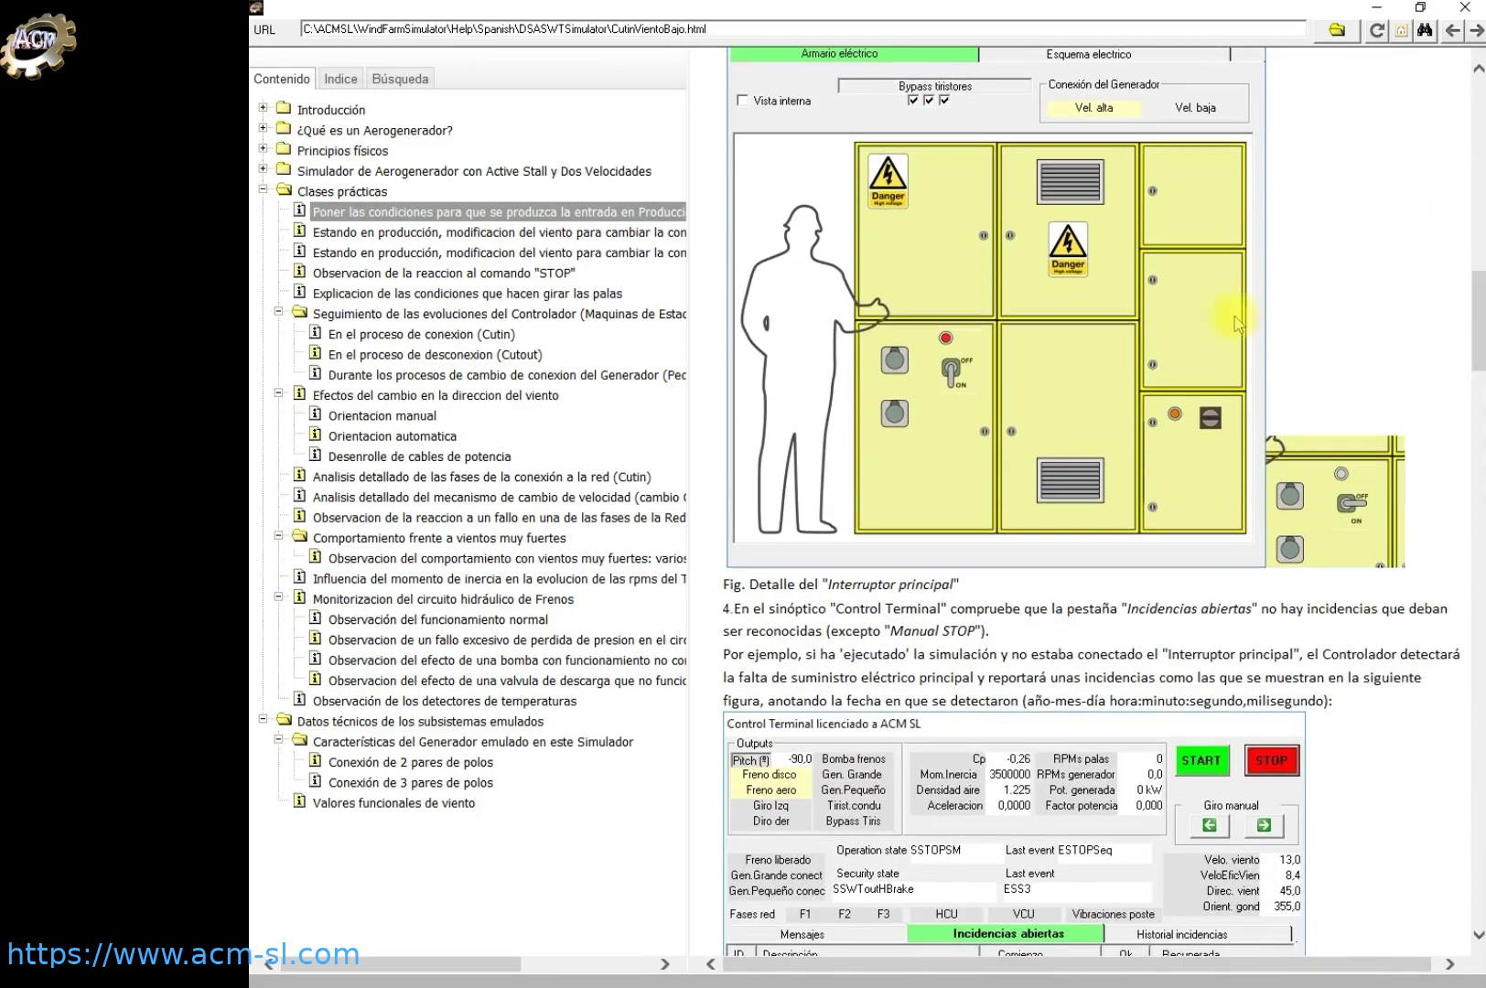
click(570, 234)
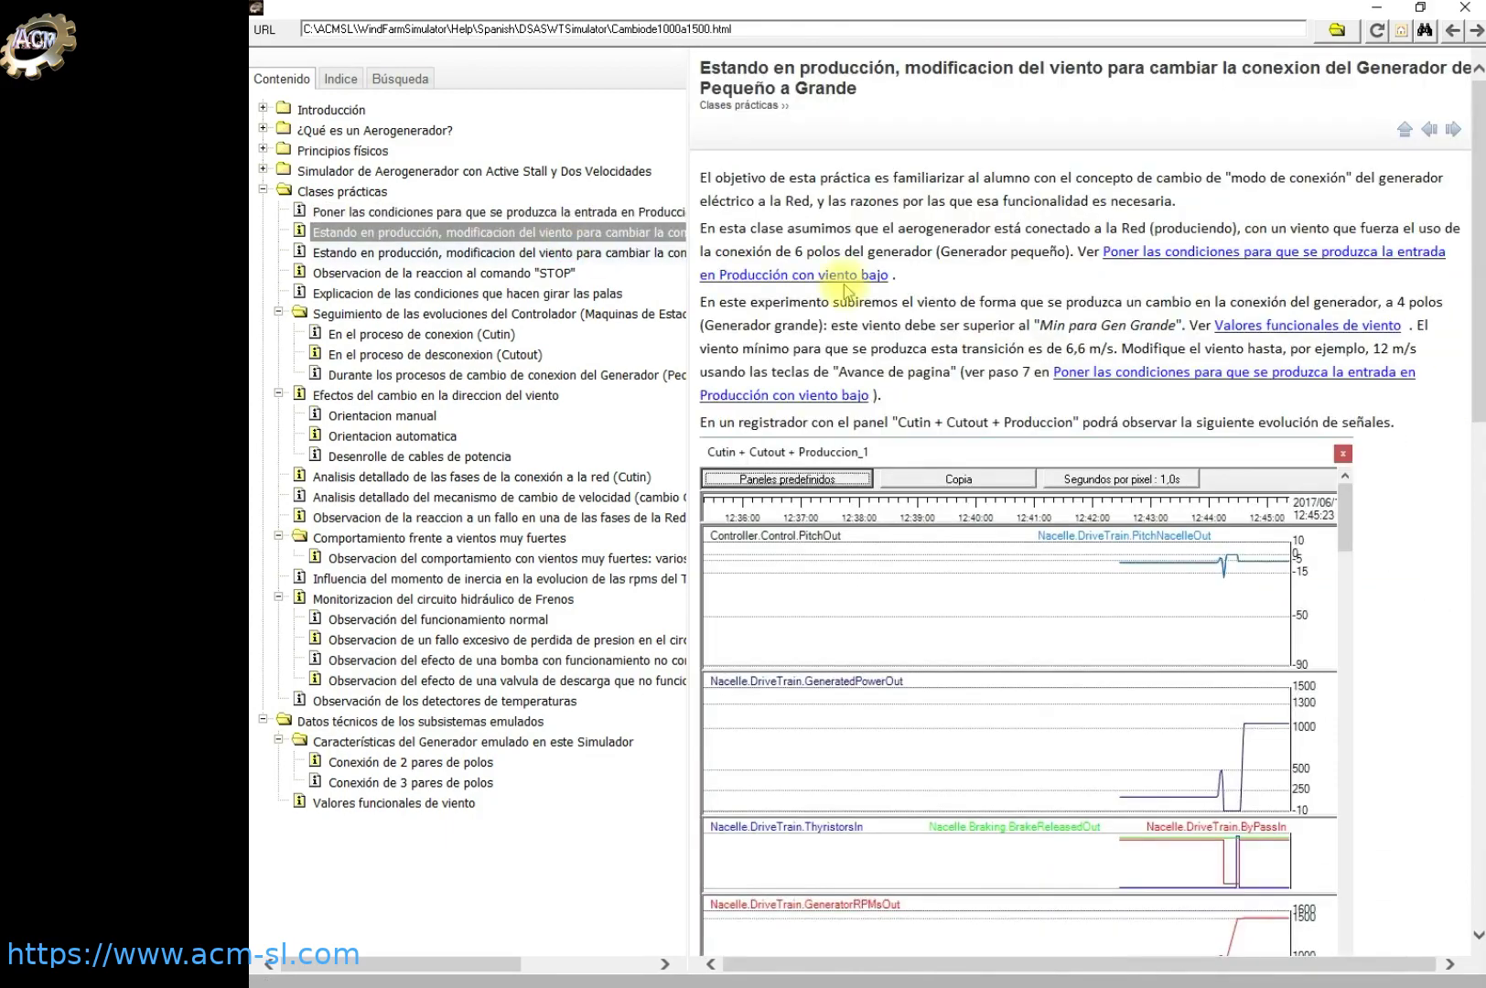
scroll(1476, 240, down, 3)
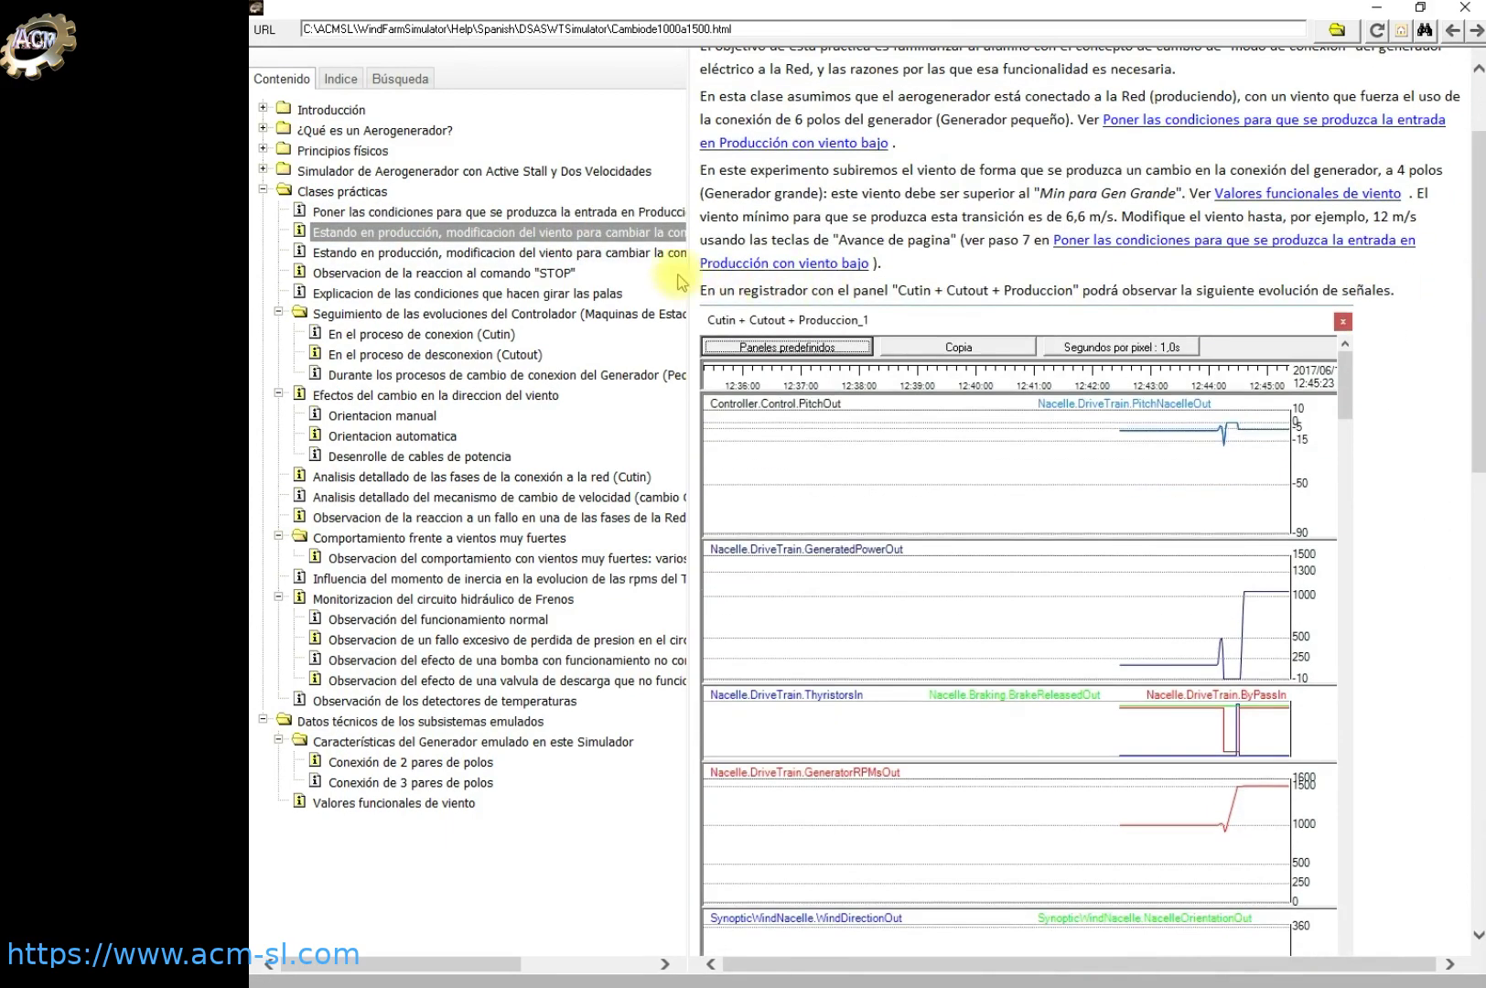
click(589, 258)
click(554, 273)
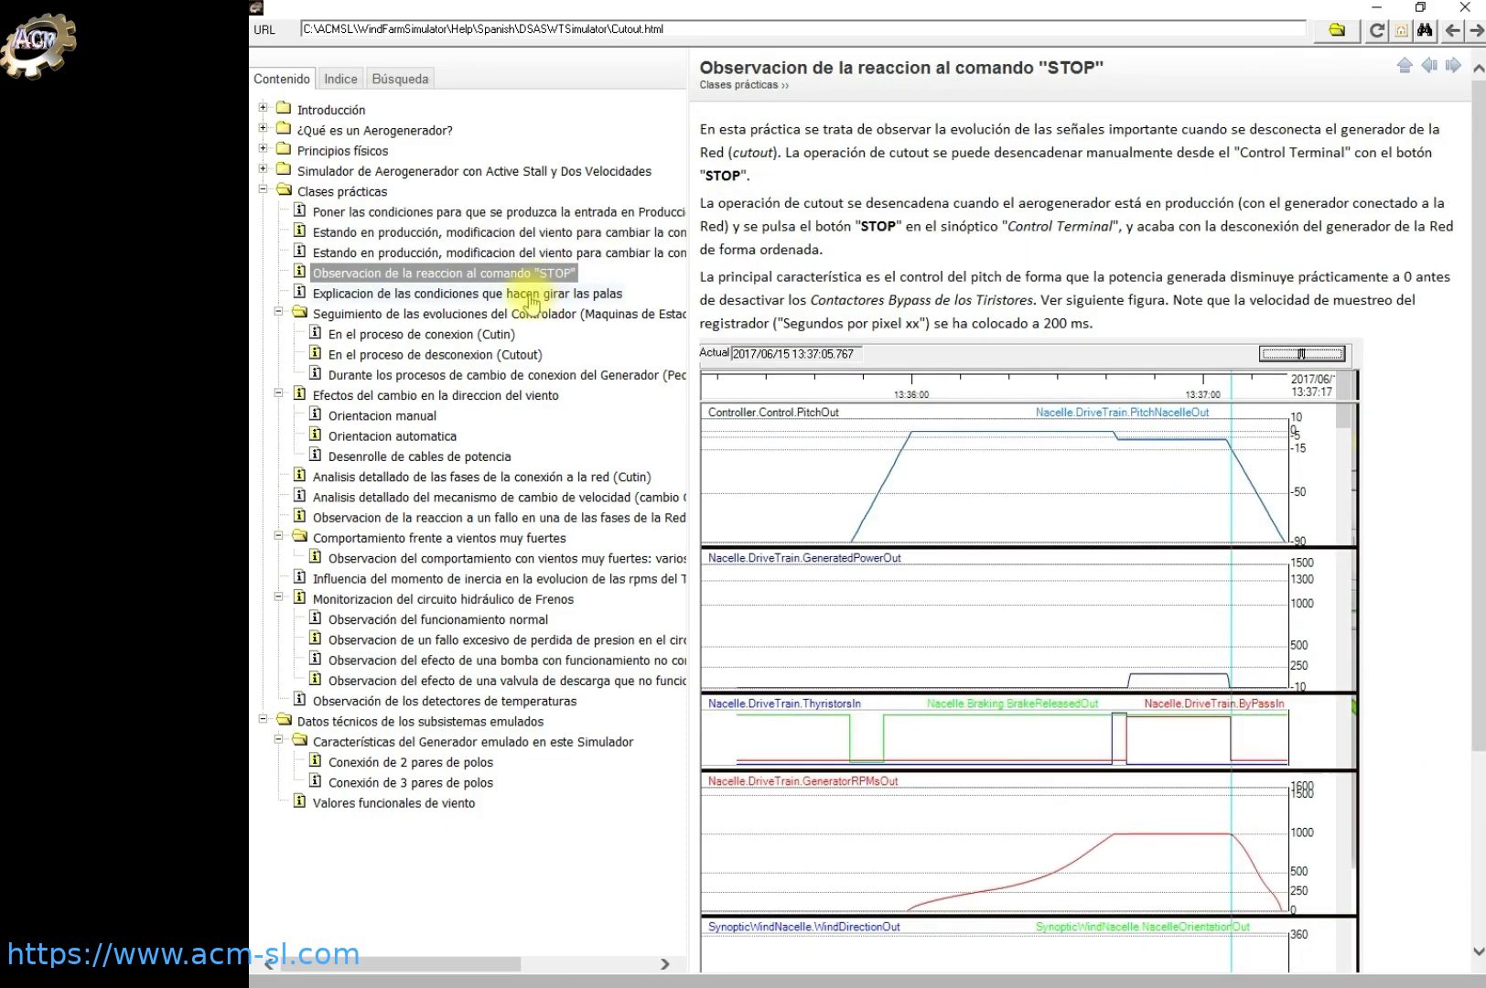
Review the practices on Controller state machines for Cutin, Cutout and generator change, and those on manual orientation, automatic orientation and power cable unwinding
click(474, 337)
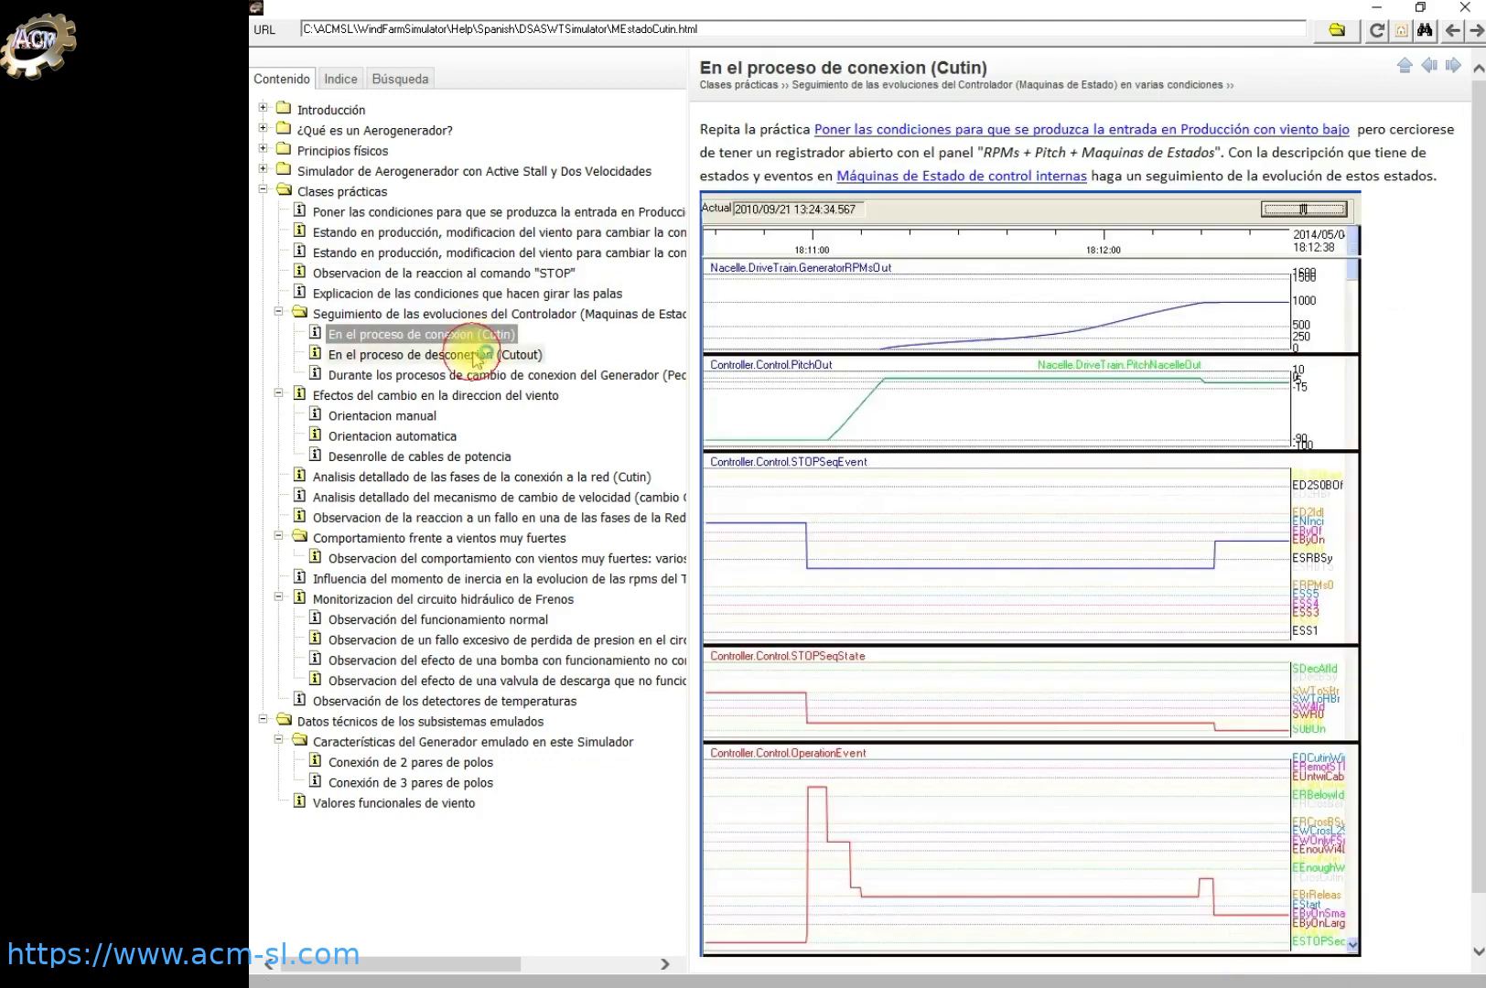
click(475, 358)
click(475, 377)
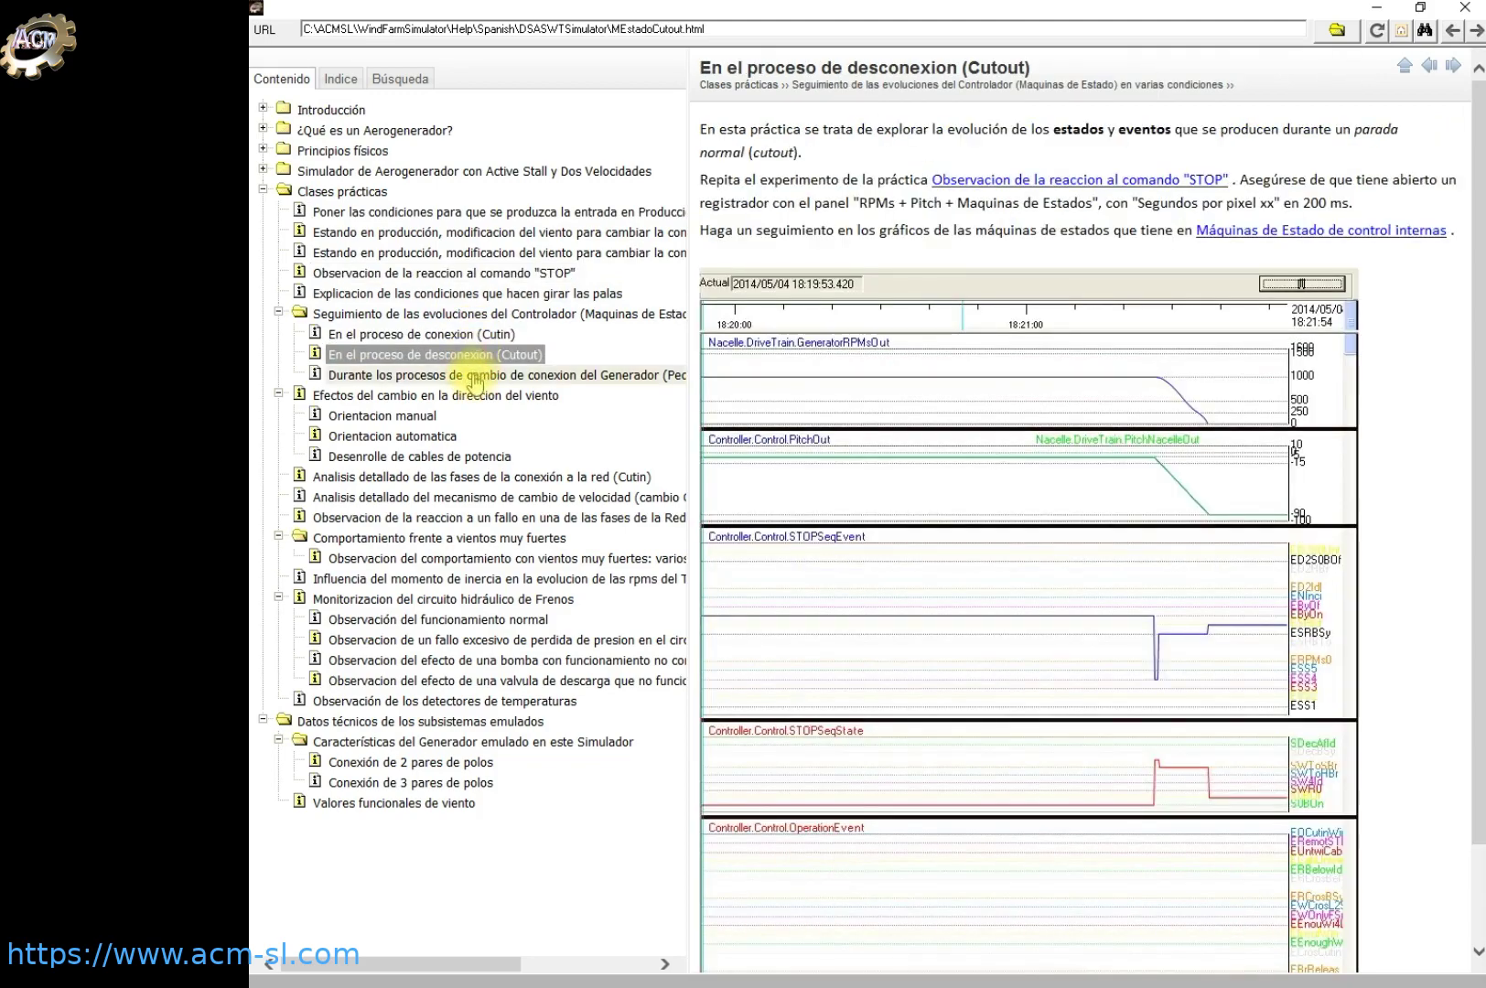
click(424, 423)
click(427, 444)
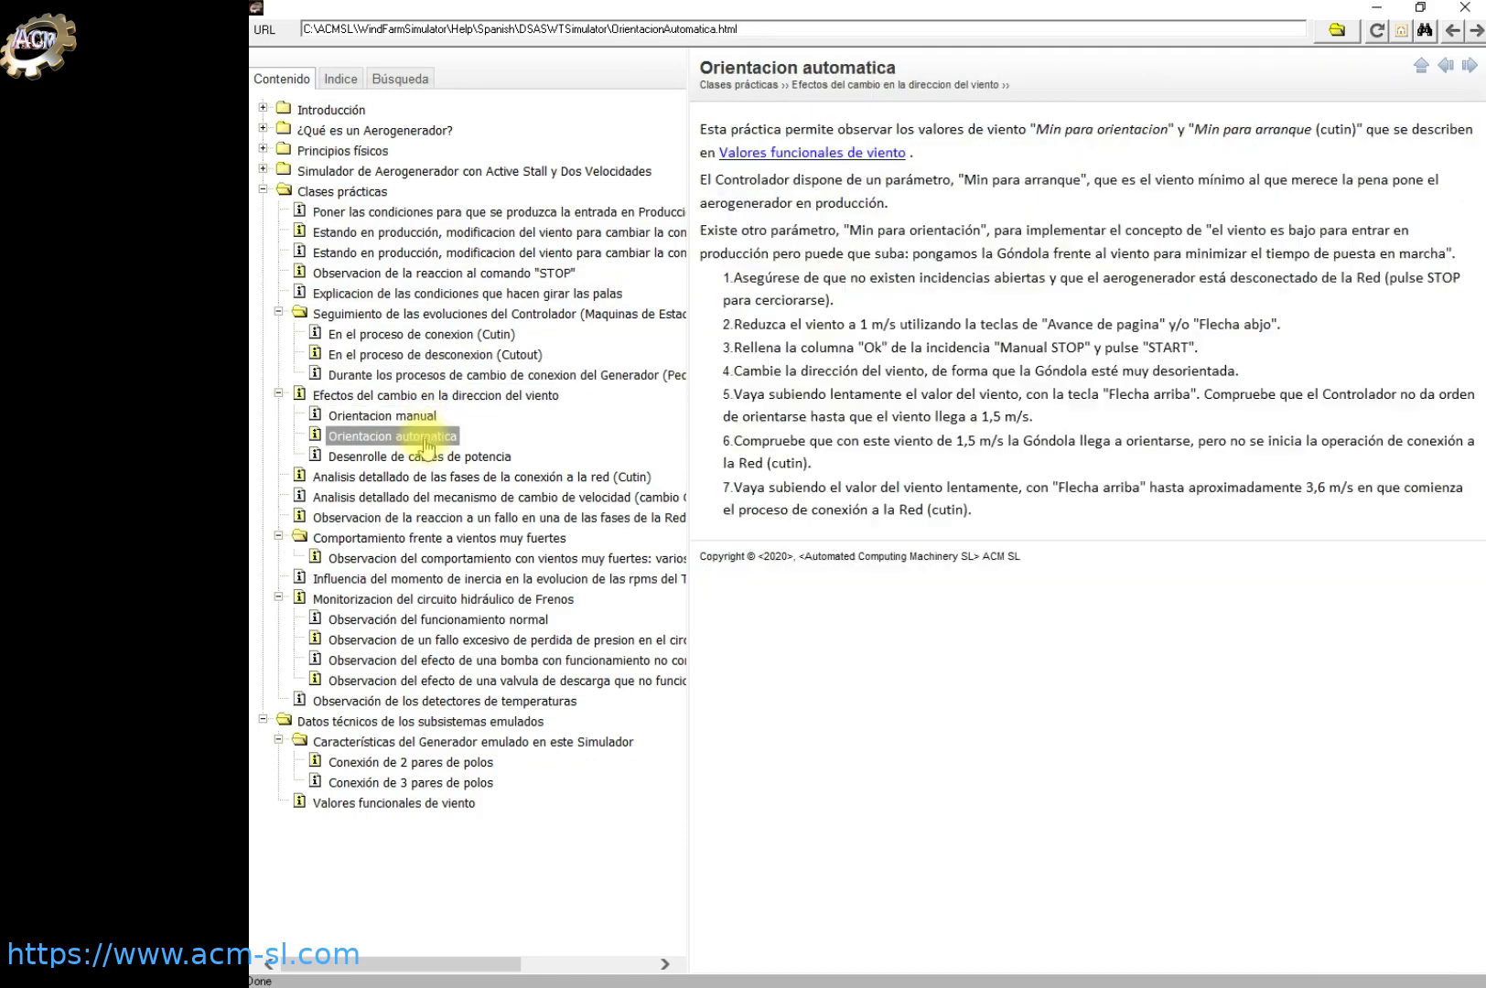
click(430, 459)
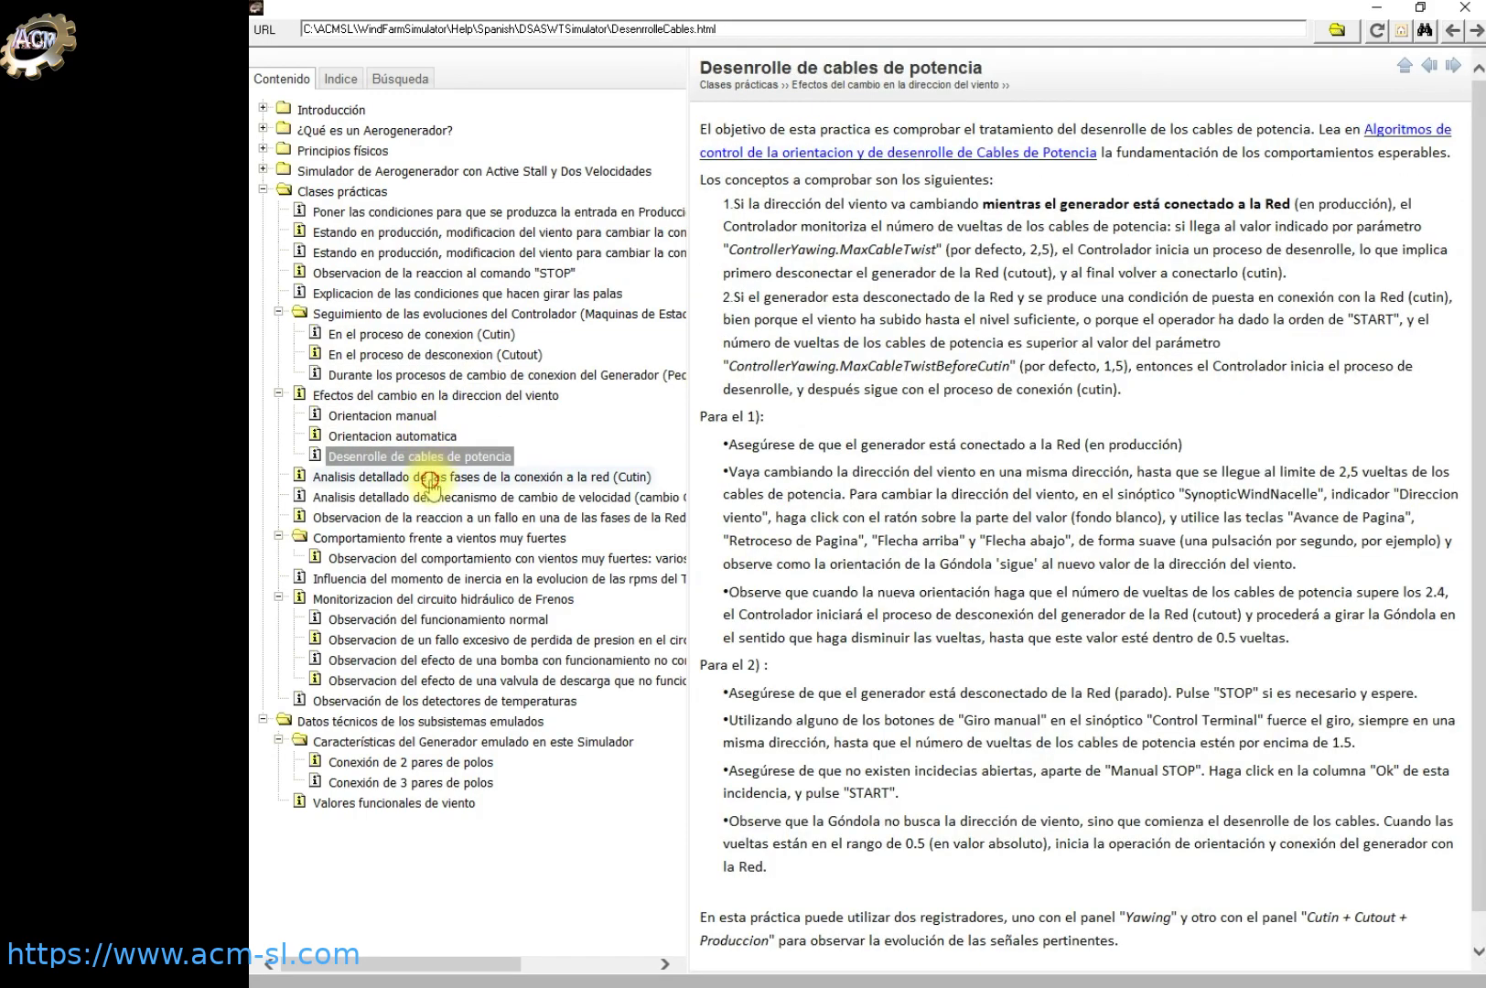
Review the practices on grid connection phases, the speed change mechanism, a grid phase failure, and behaviour in very strong winds
click(431, 480)
click(436, 504)
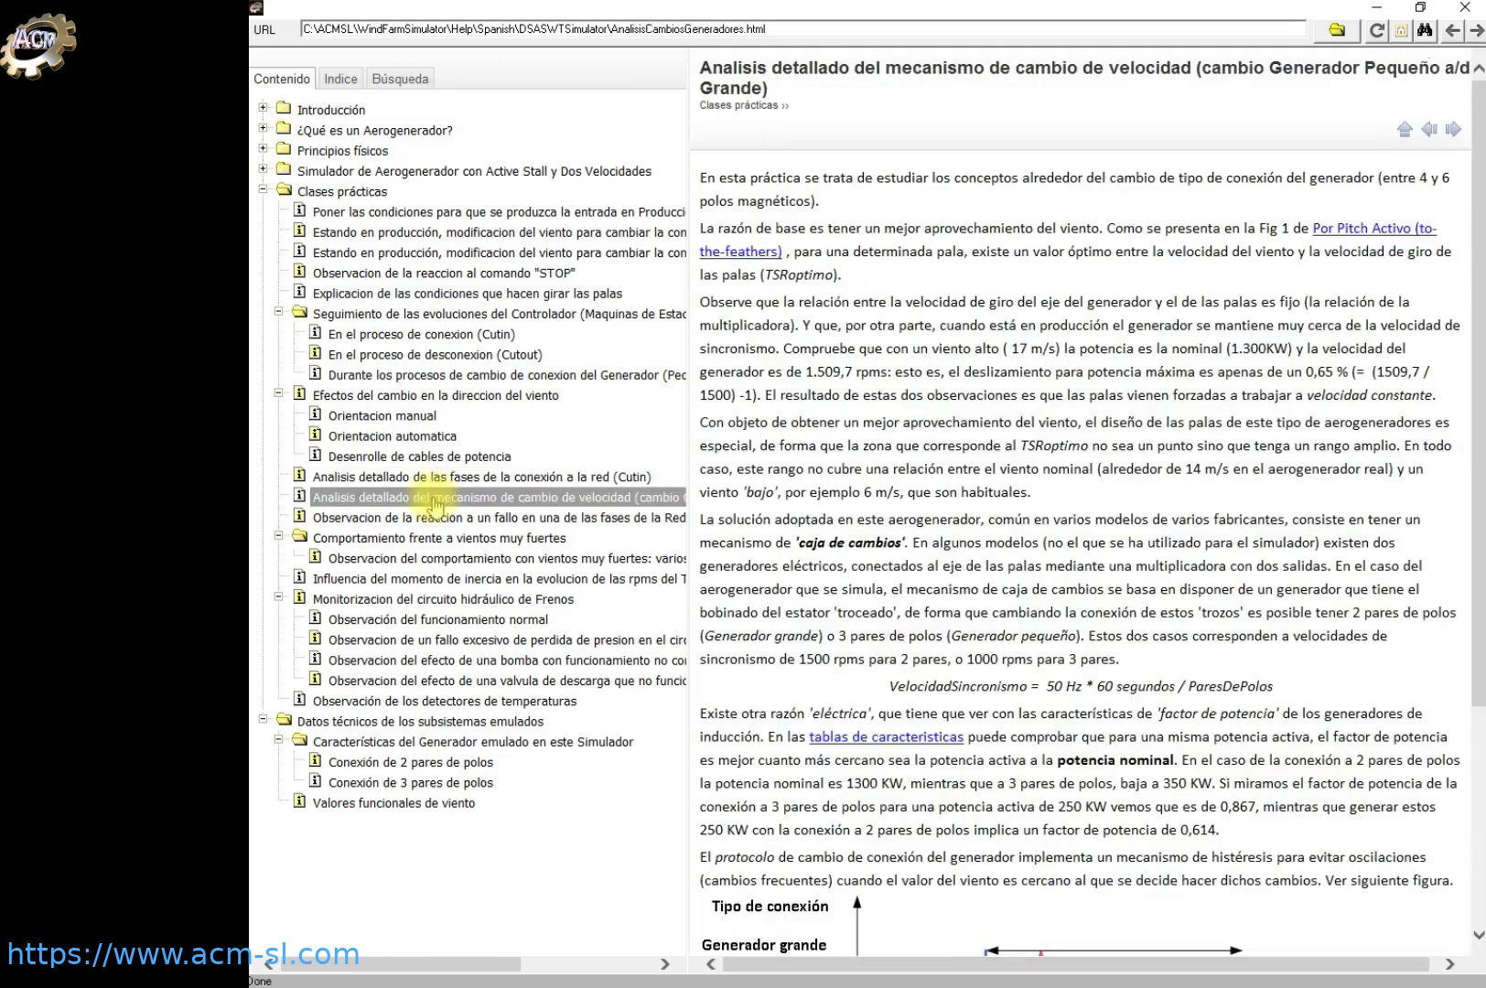
click(434, 521)
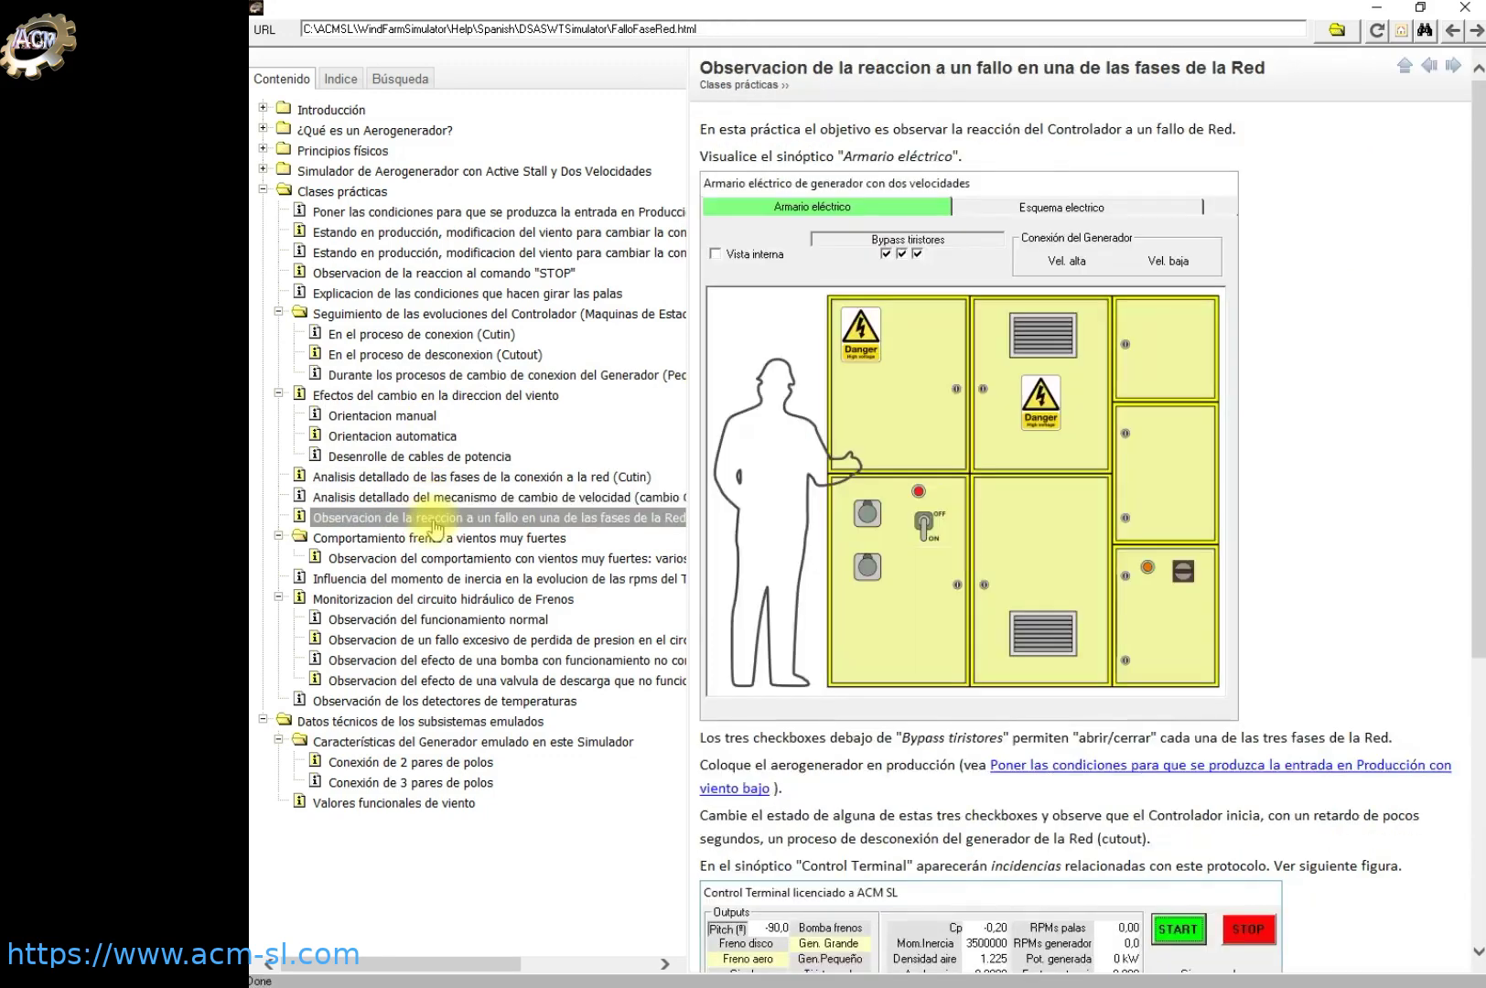
click(432, 560)
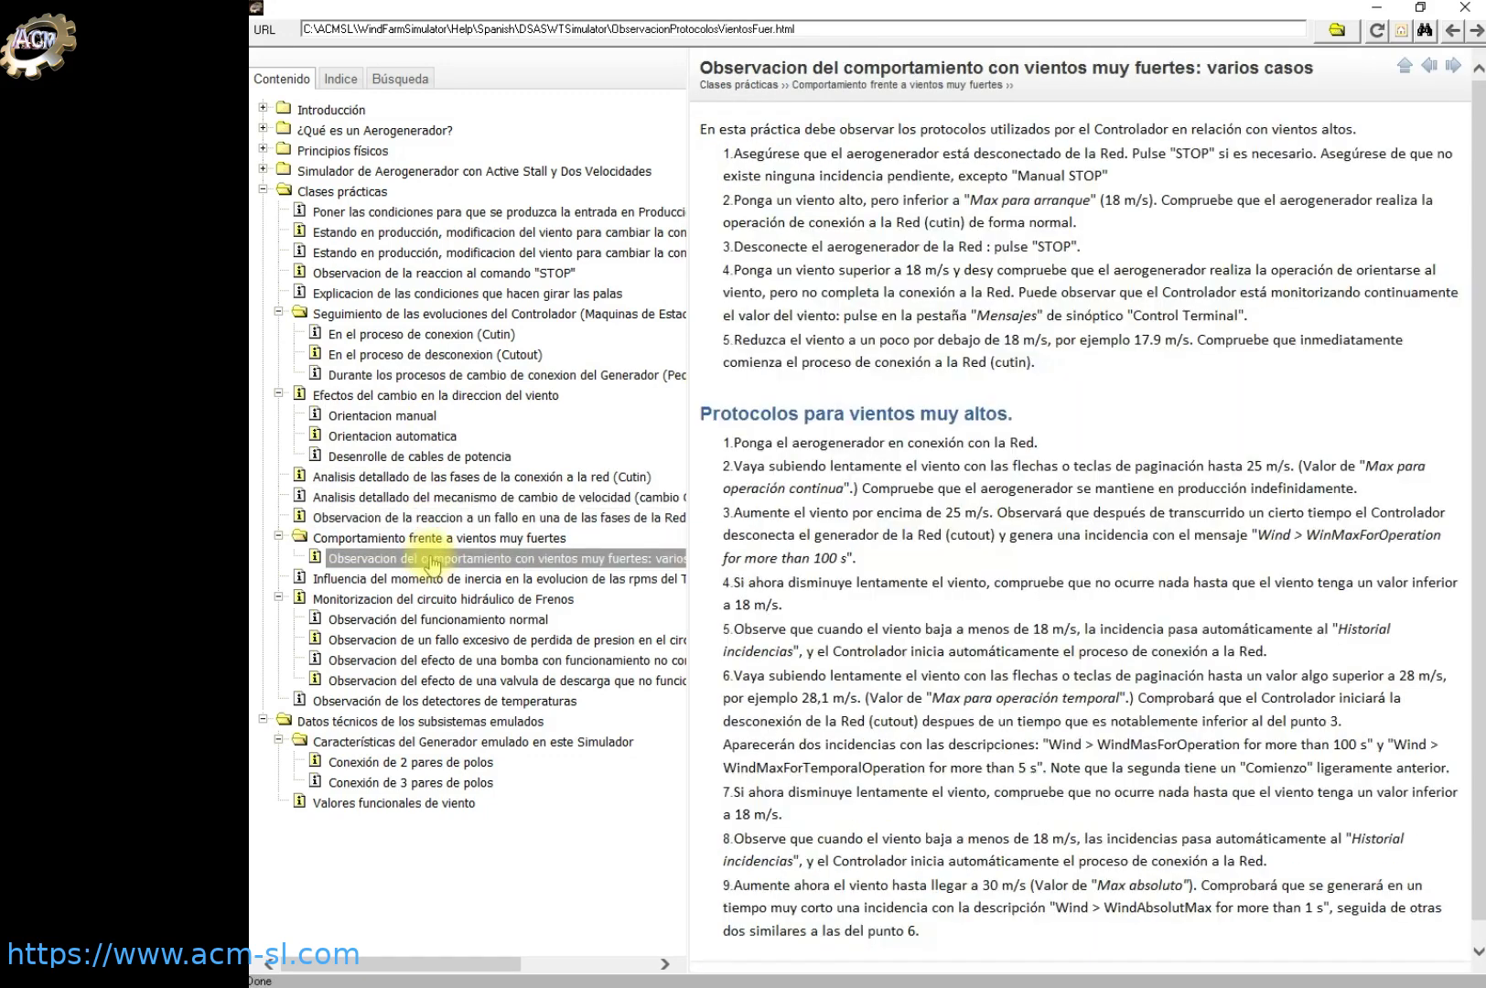
Review the practice on the moment of inertia's influence and the topics on monitoring the hydraulic brake circuit
click(457, 580)
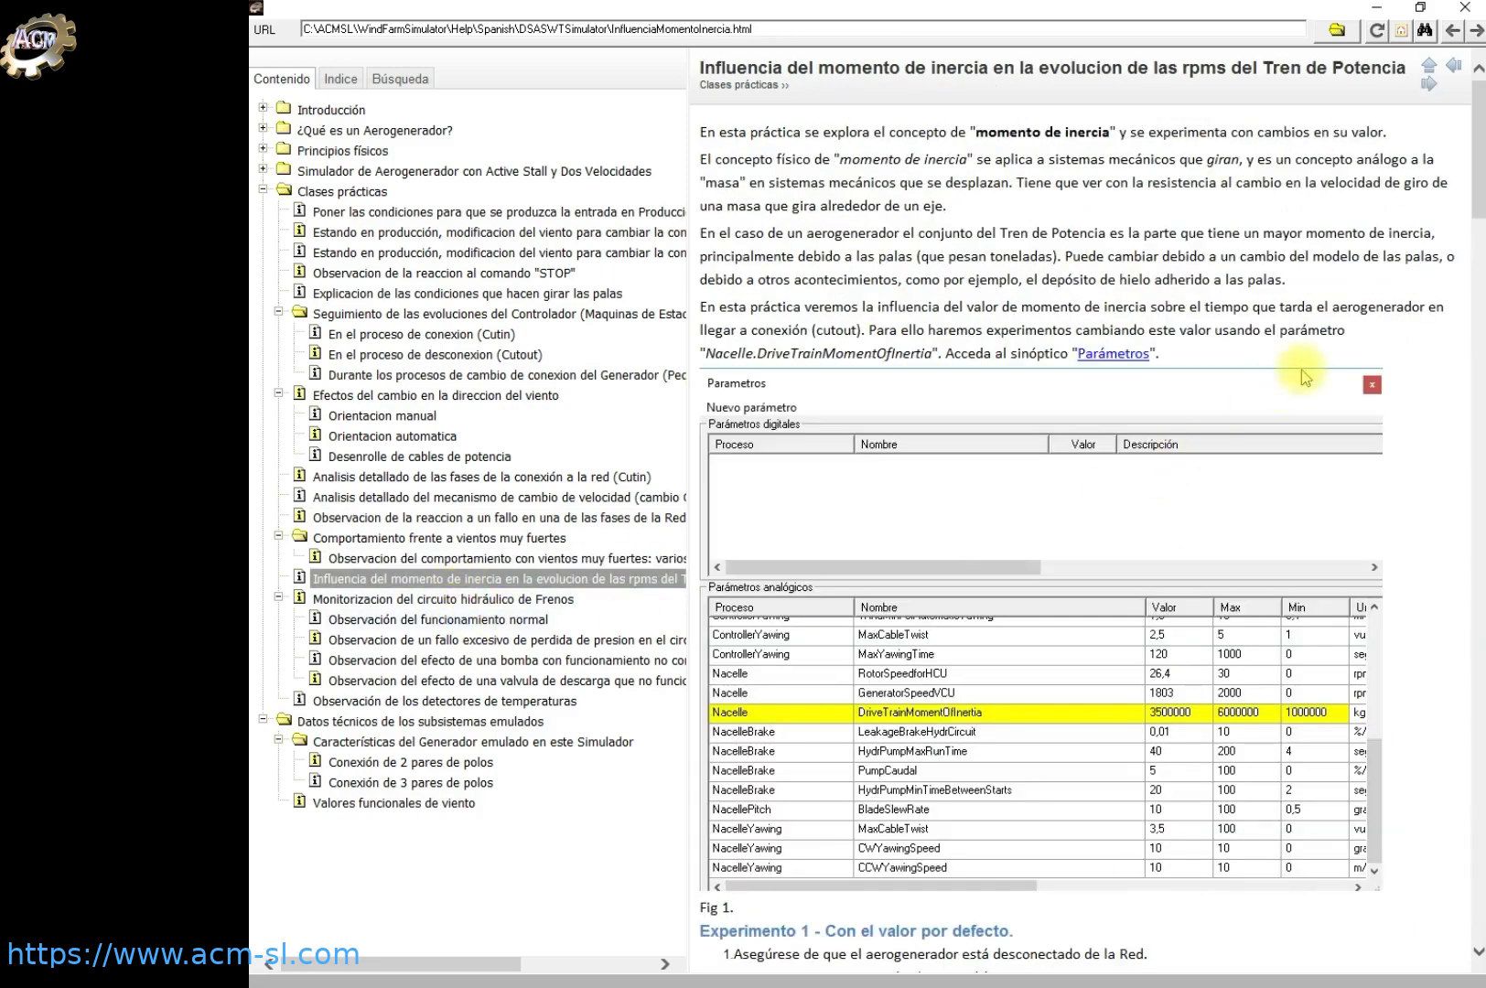
drag(1477, 197, 1450, 421)
click(406, 624)
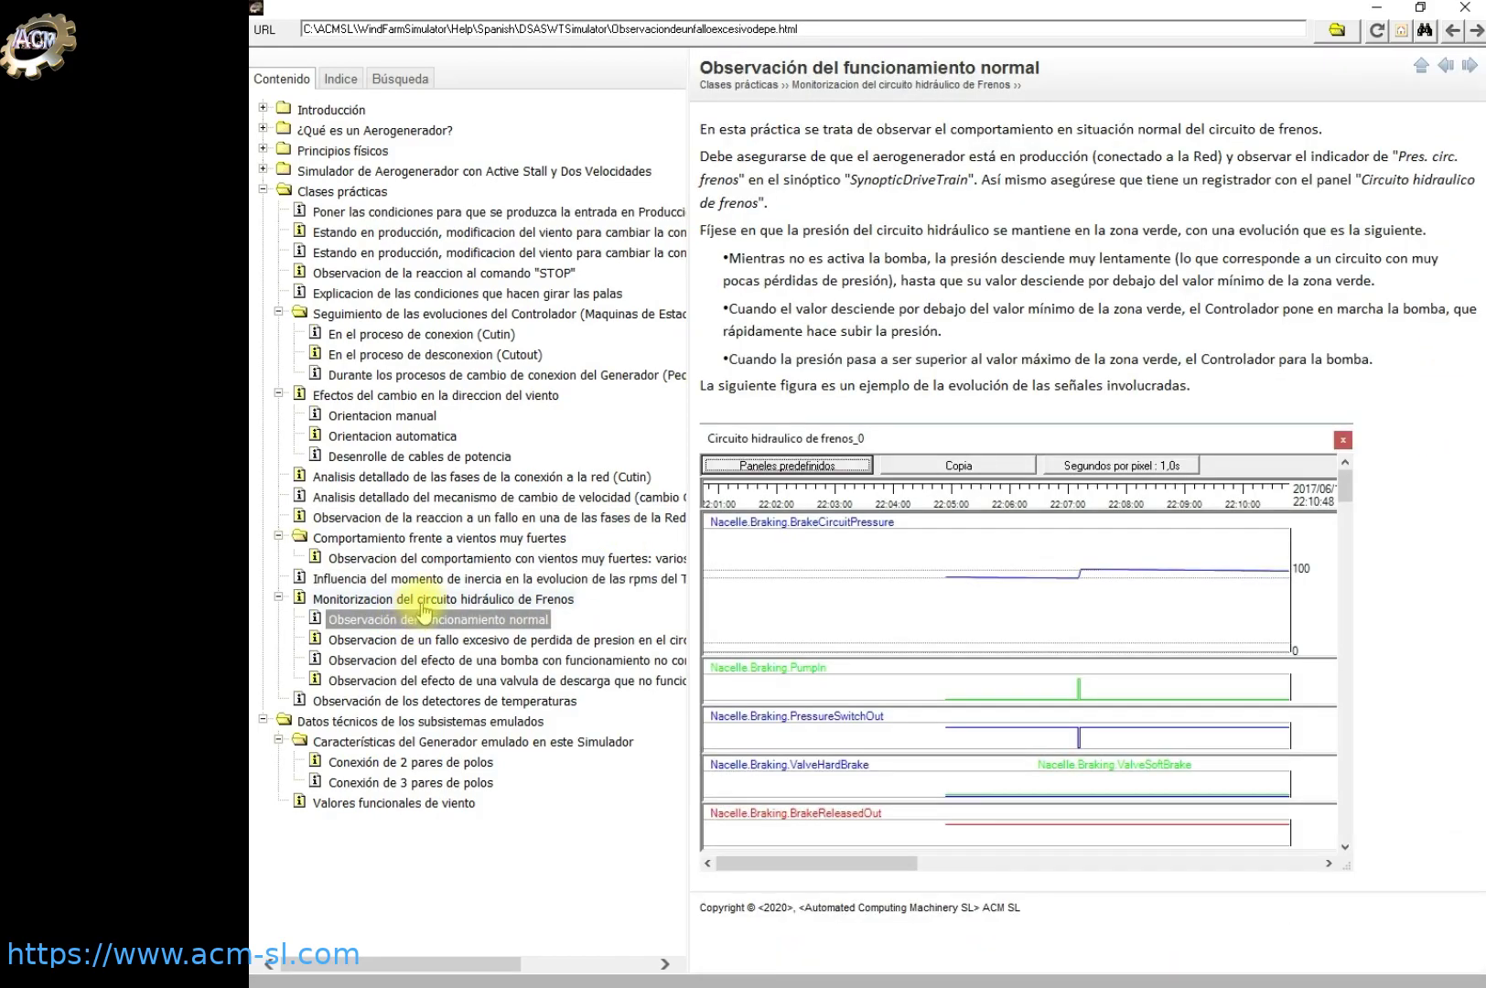
click(416, 599)
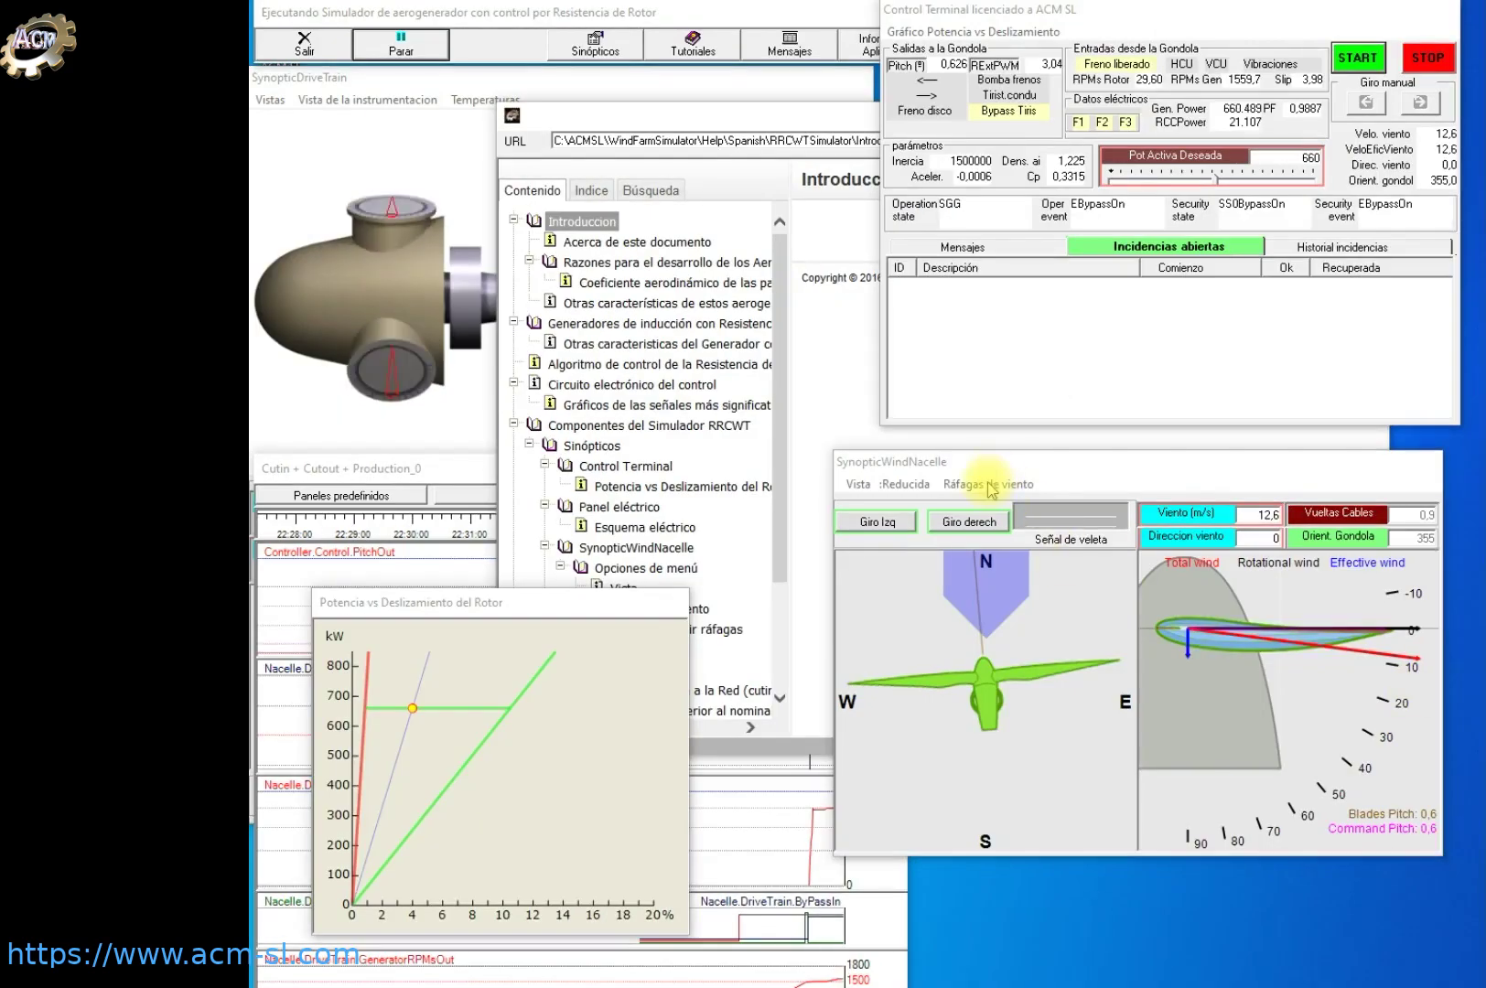
In the rotor resistance simulator, open the StandardGust120x4 wind gust profile for editing and leave edit mode
click(990, 486)
mouse_move(964, 535)
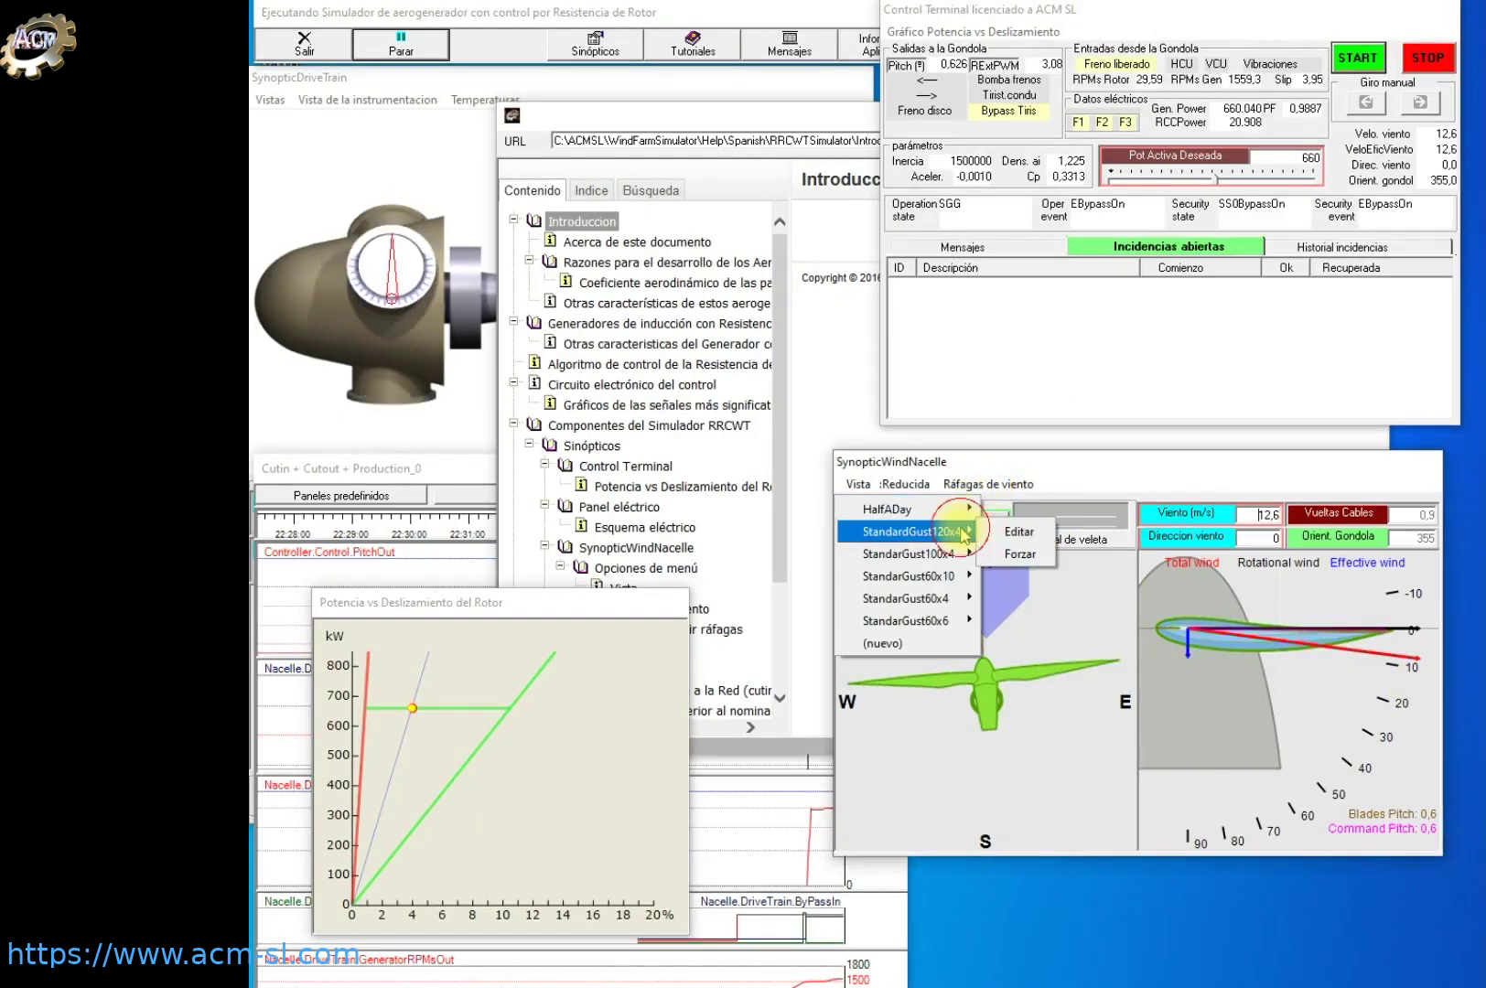
click(1019, 535)
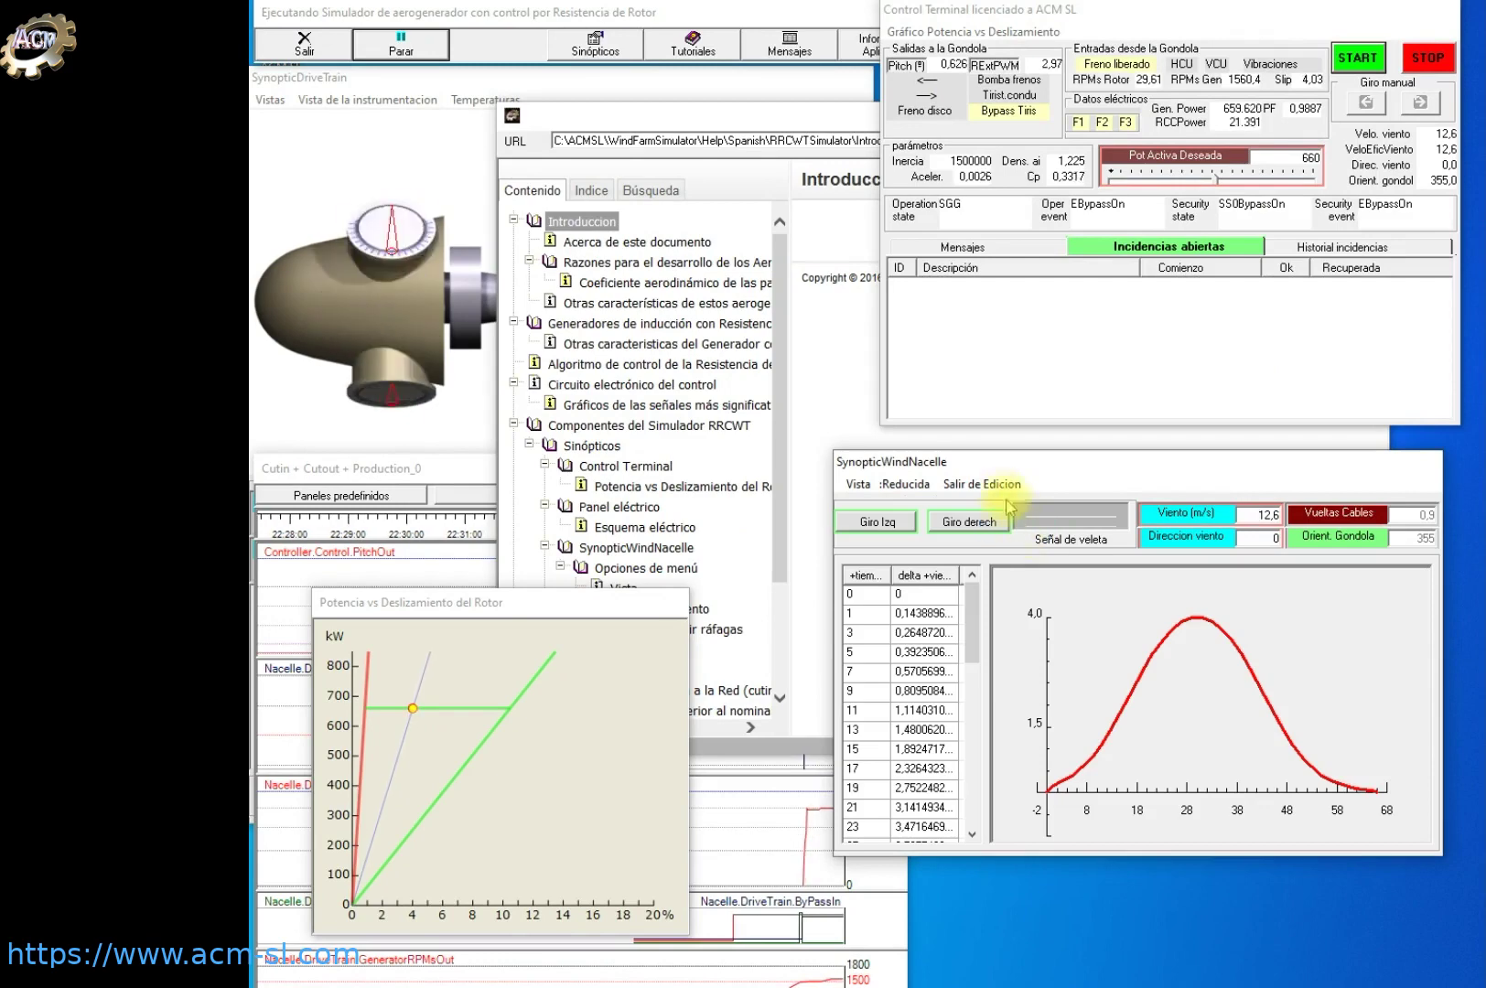
click(1007, 498)
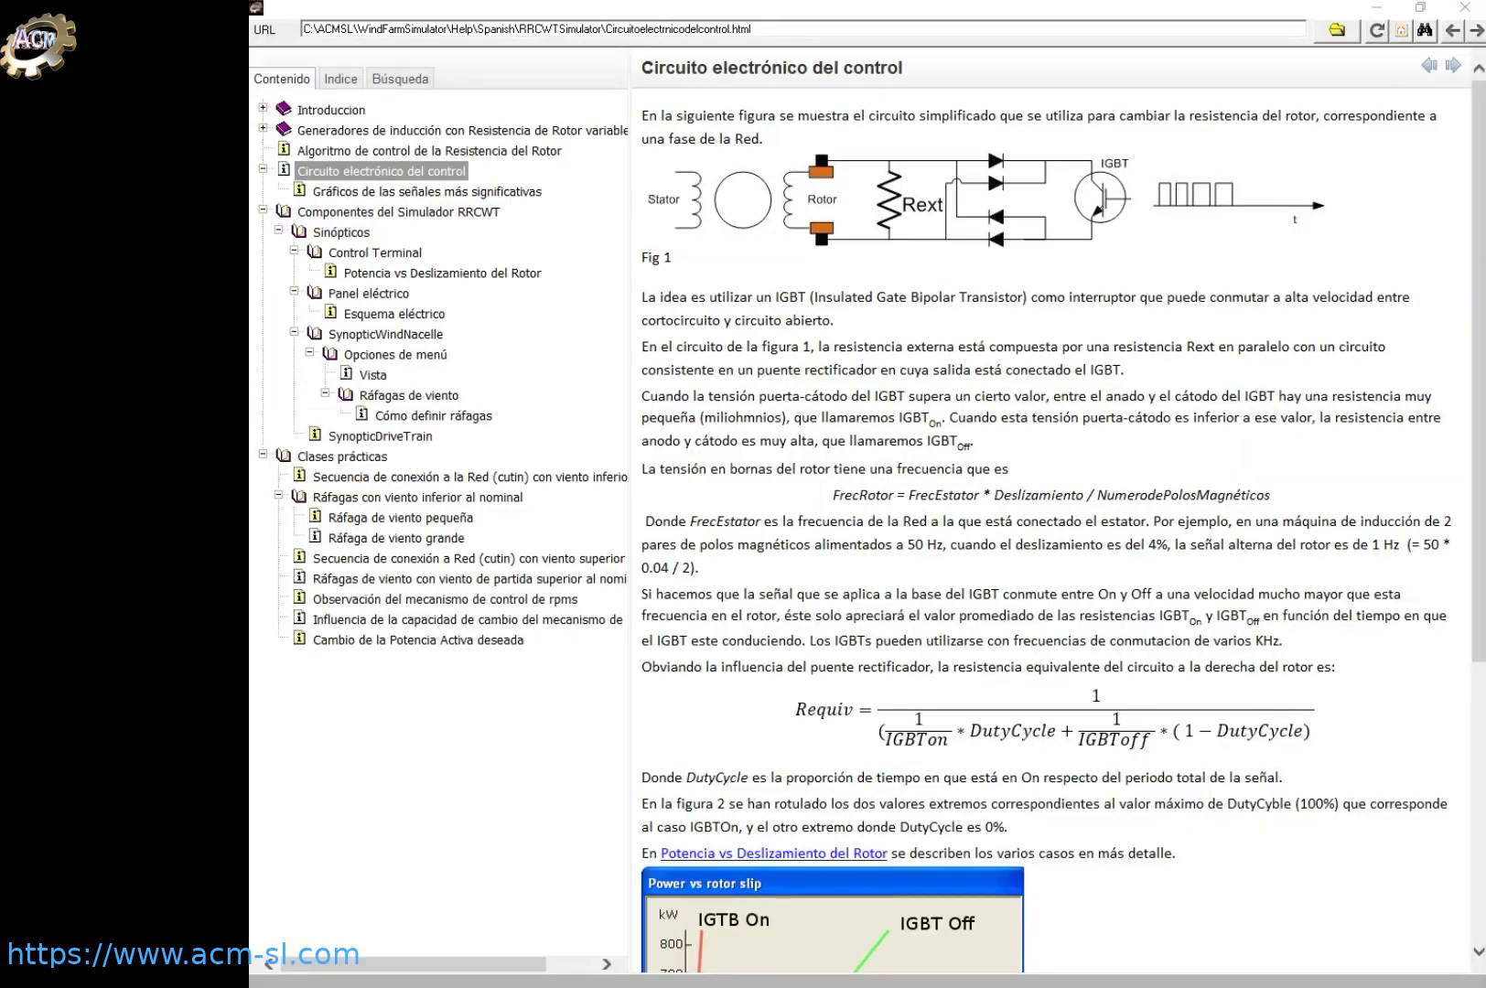
Review the RRCWT tutorial topics on variable rotor resistance generators, the resistance control algorithm, the electronic control circuit, and its most significant signal graphs
click(482, 131)
click(435, 154)
click(421, 173)
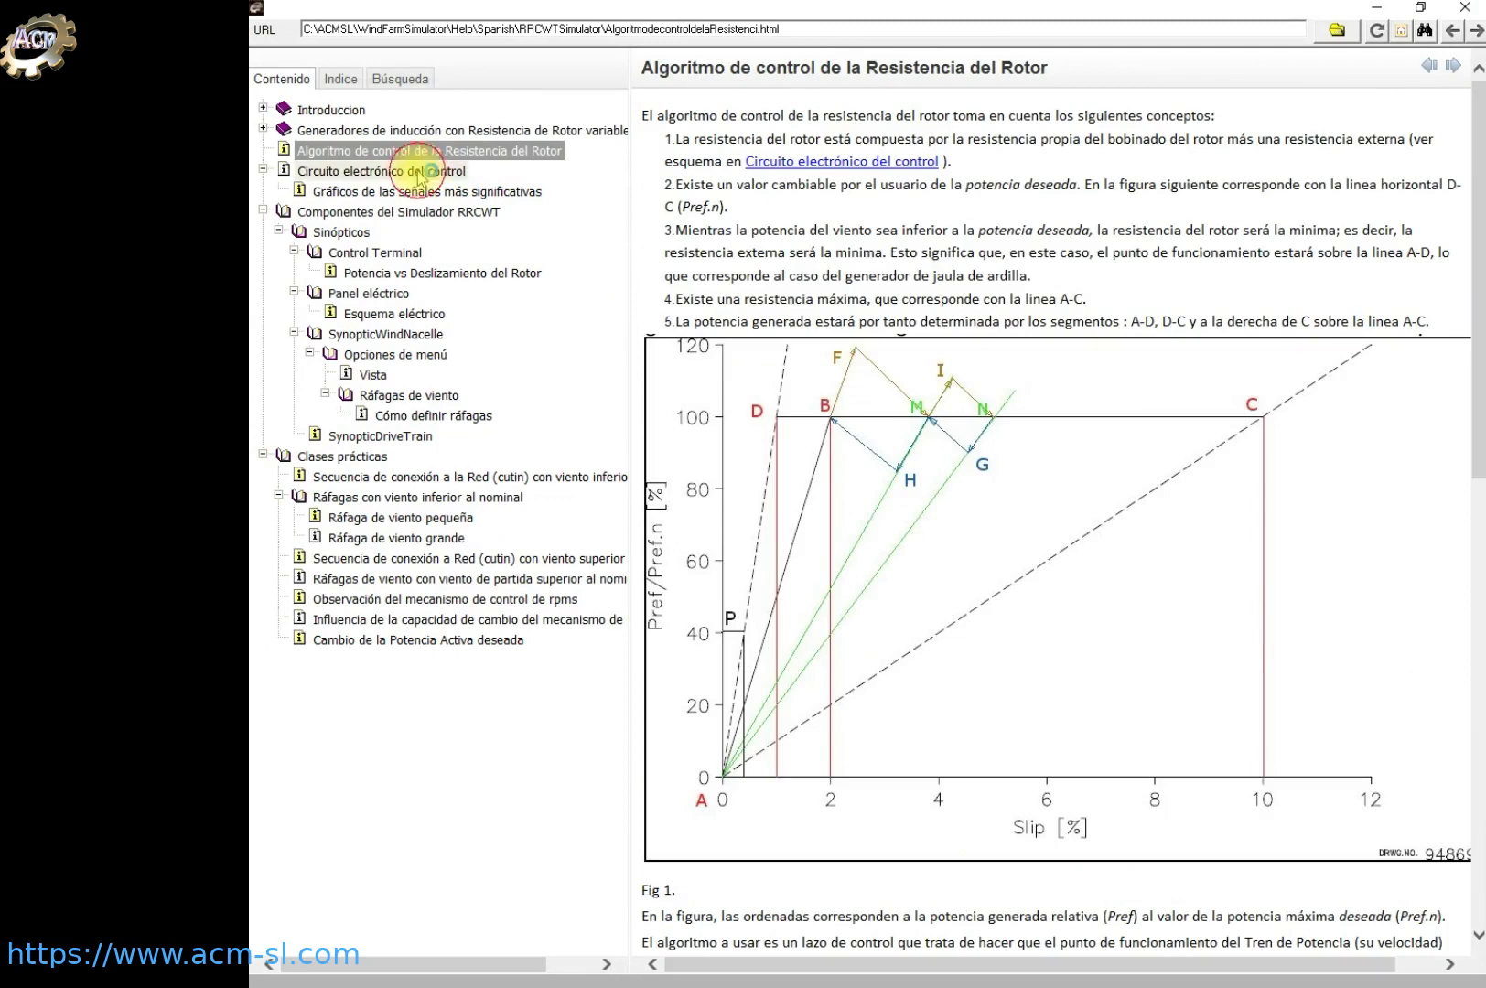
click(413, 195)
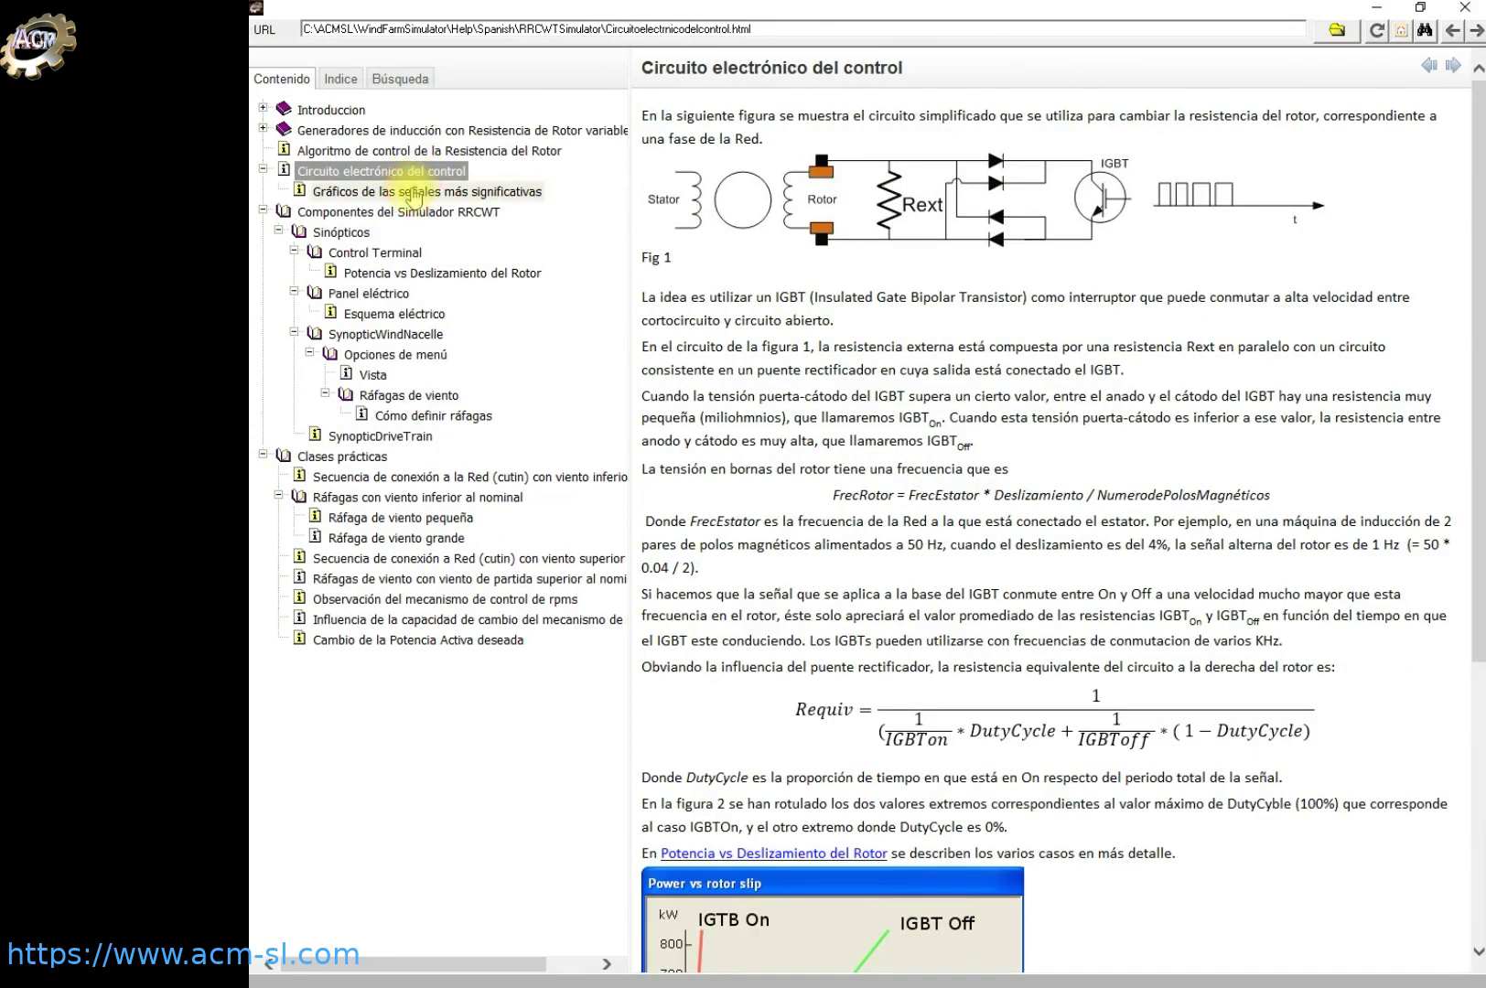
Collapse Componentes del Simulador RRCWT and review the practices on cutin with below-nominal wind and on small and large wind gusts
click(263, 210)
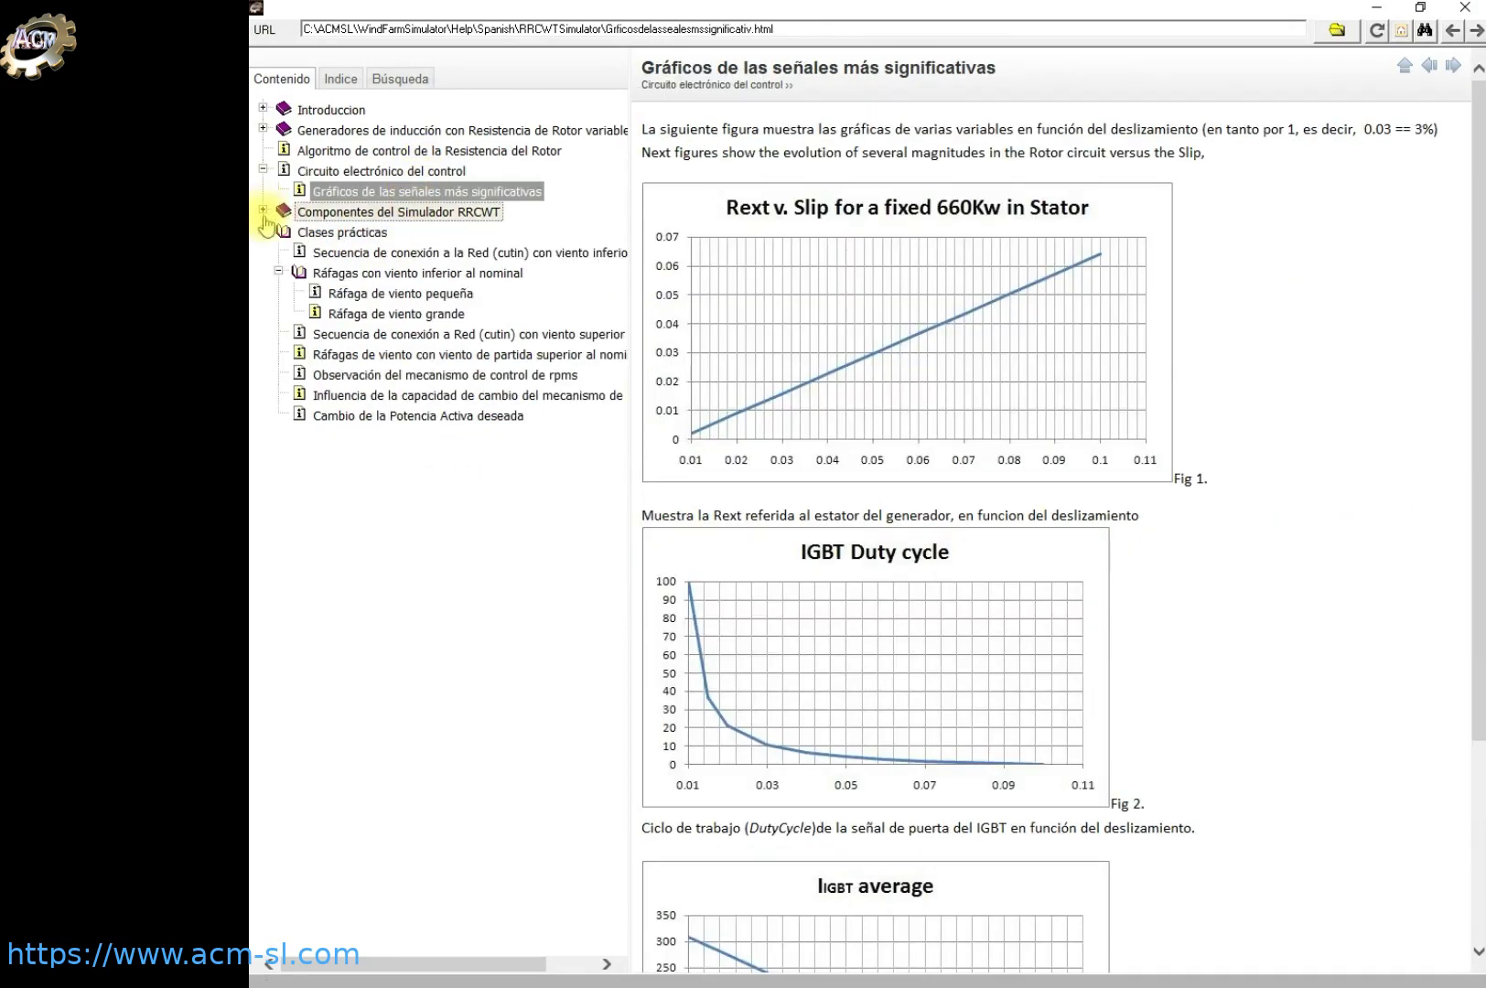
click(383, 256)
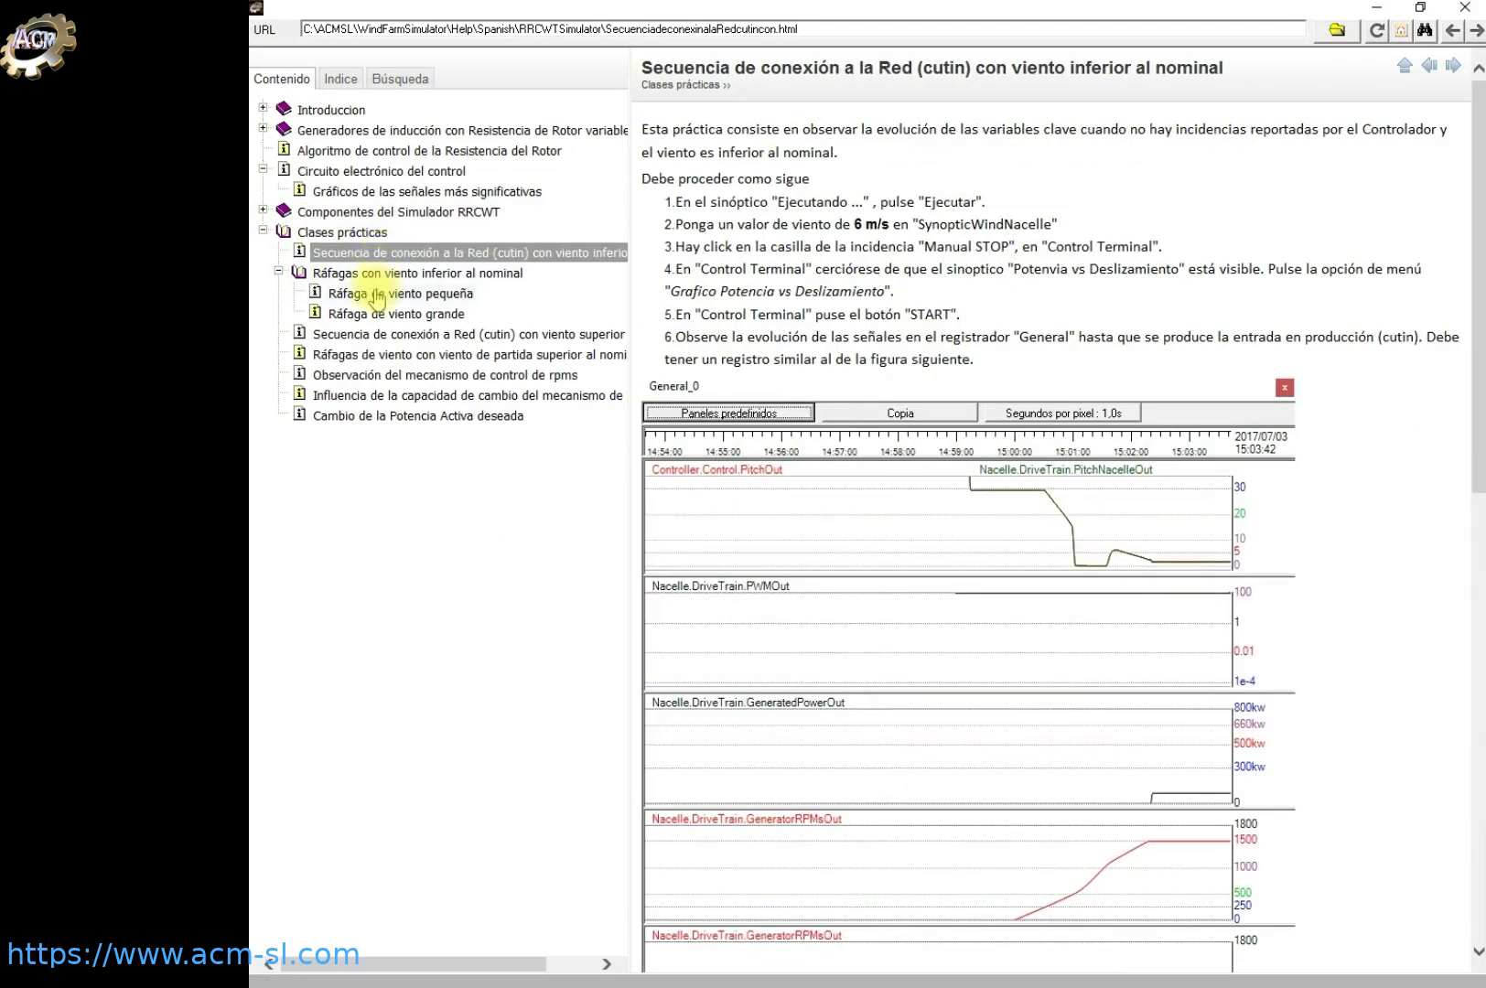
click(387, 278)
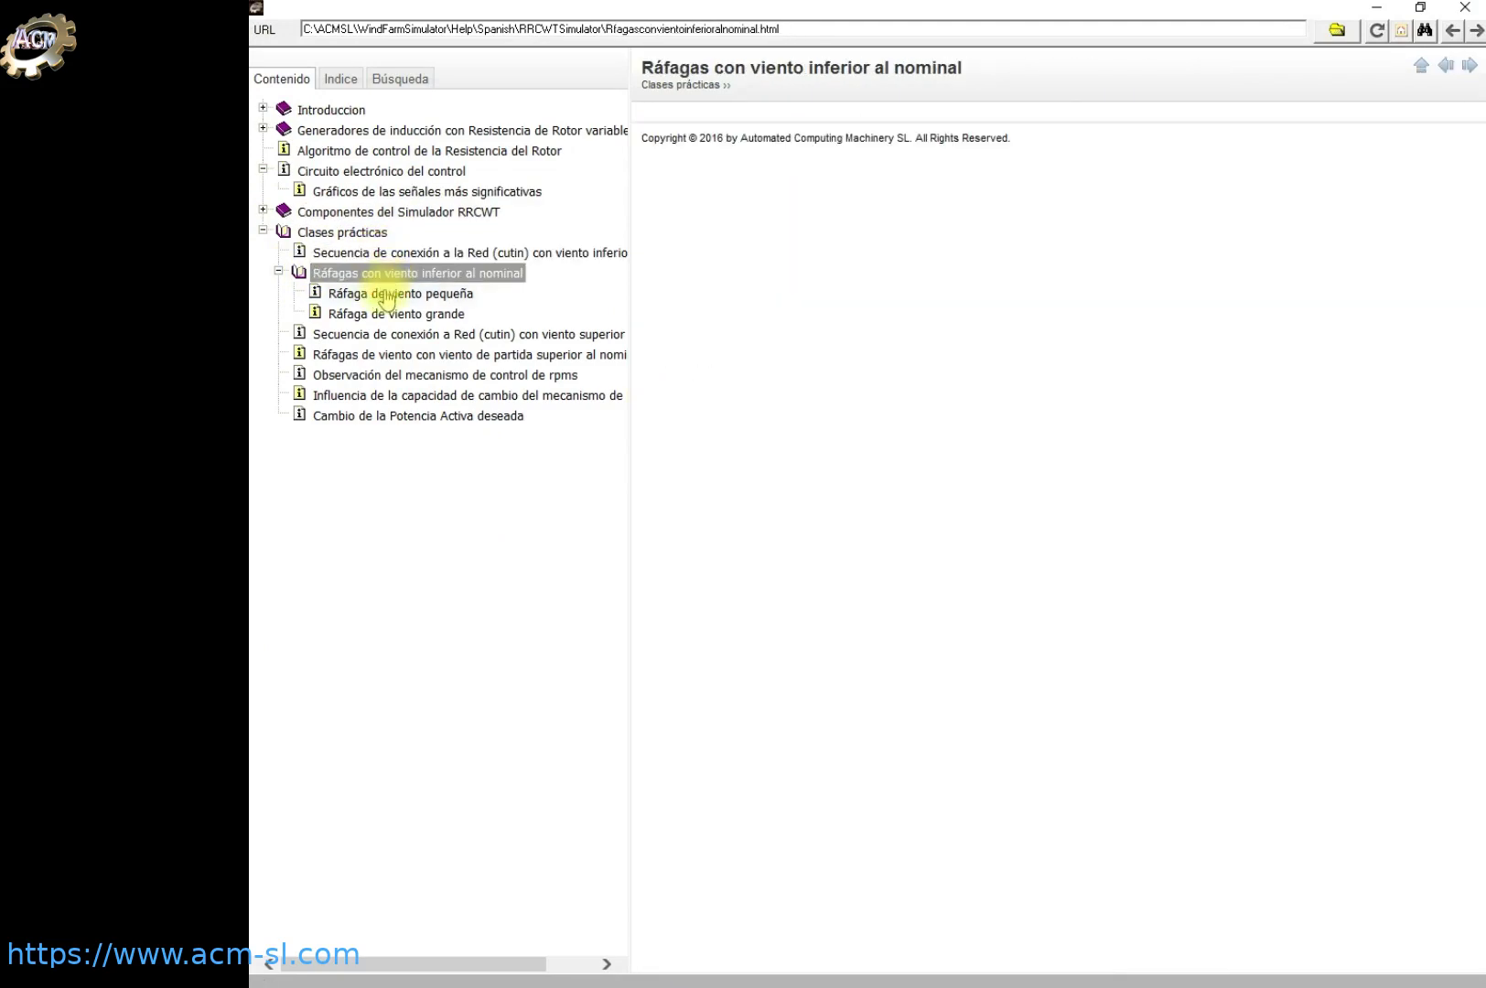
click(384, 294)
click(379, 316)
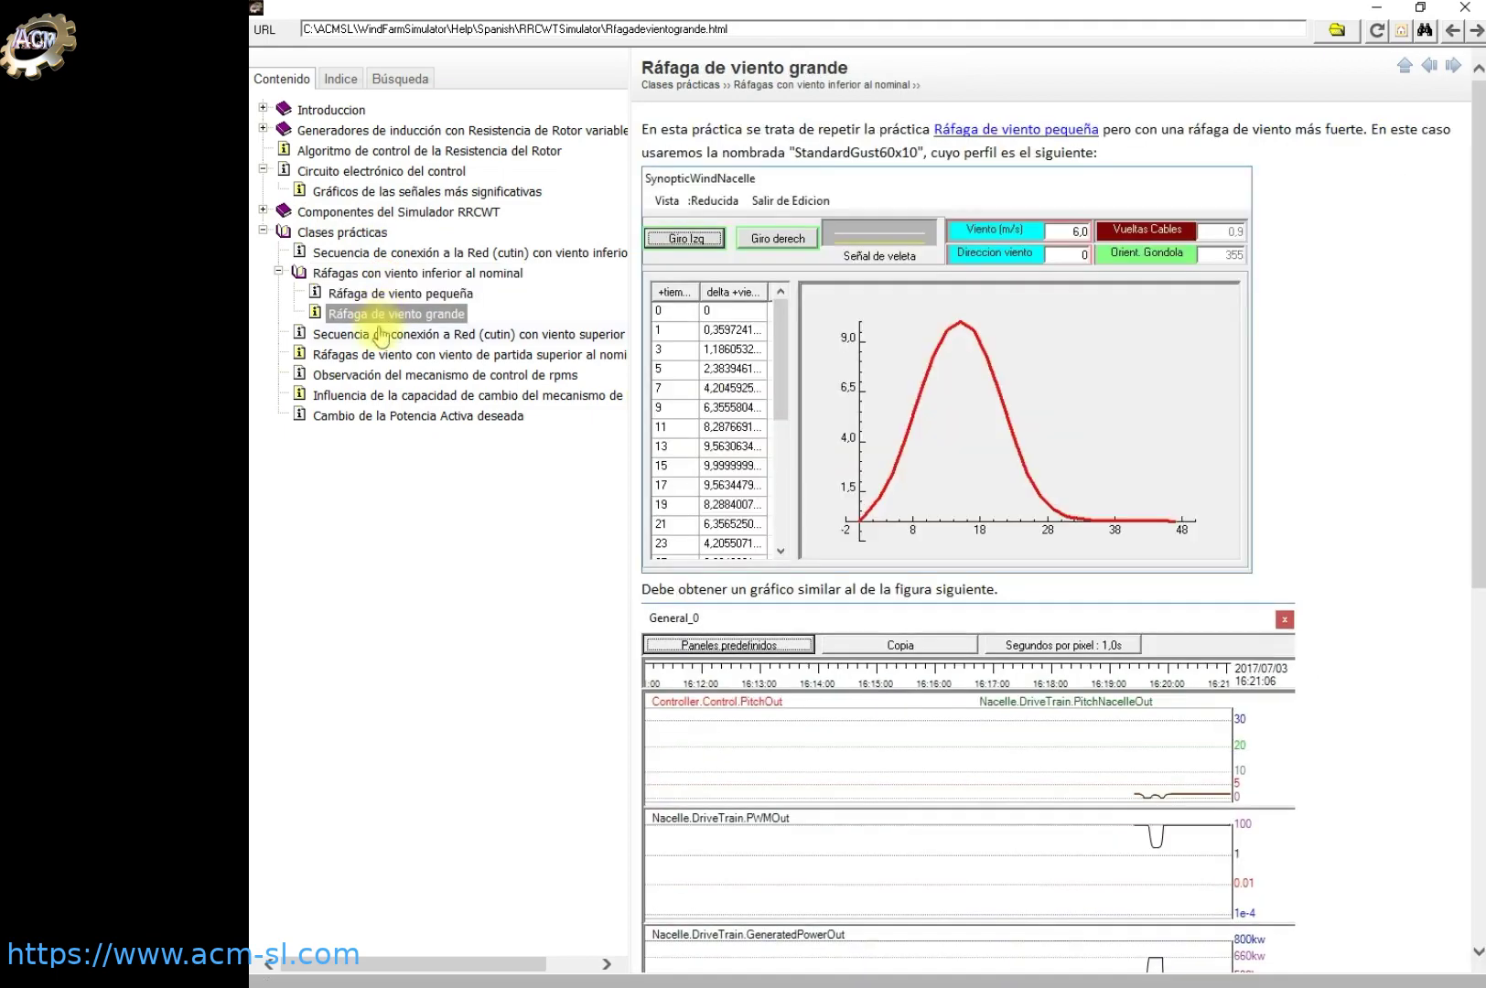
Review the practices on cutin and gusts with above-nominal wind, rpm control, Pitch change capacity, and changing the desired active power
click(381, 337)
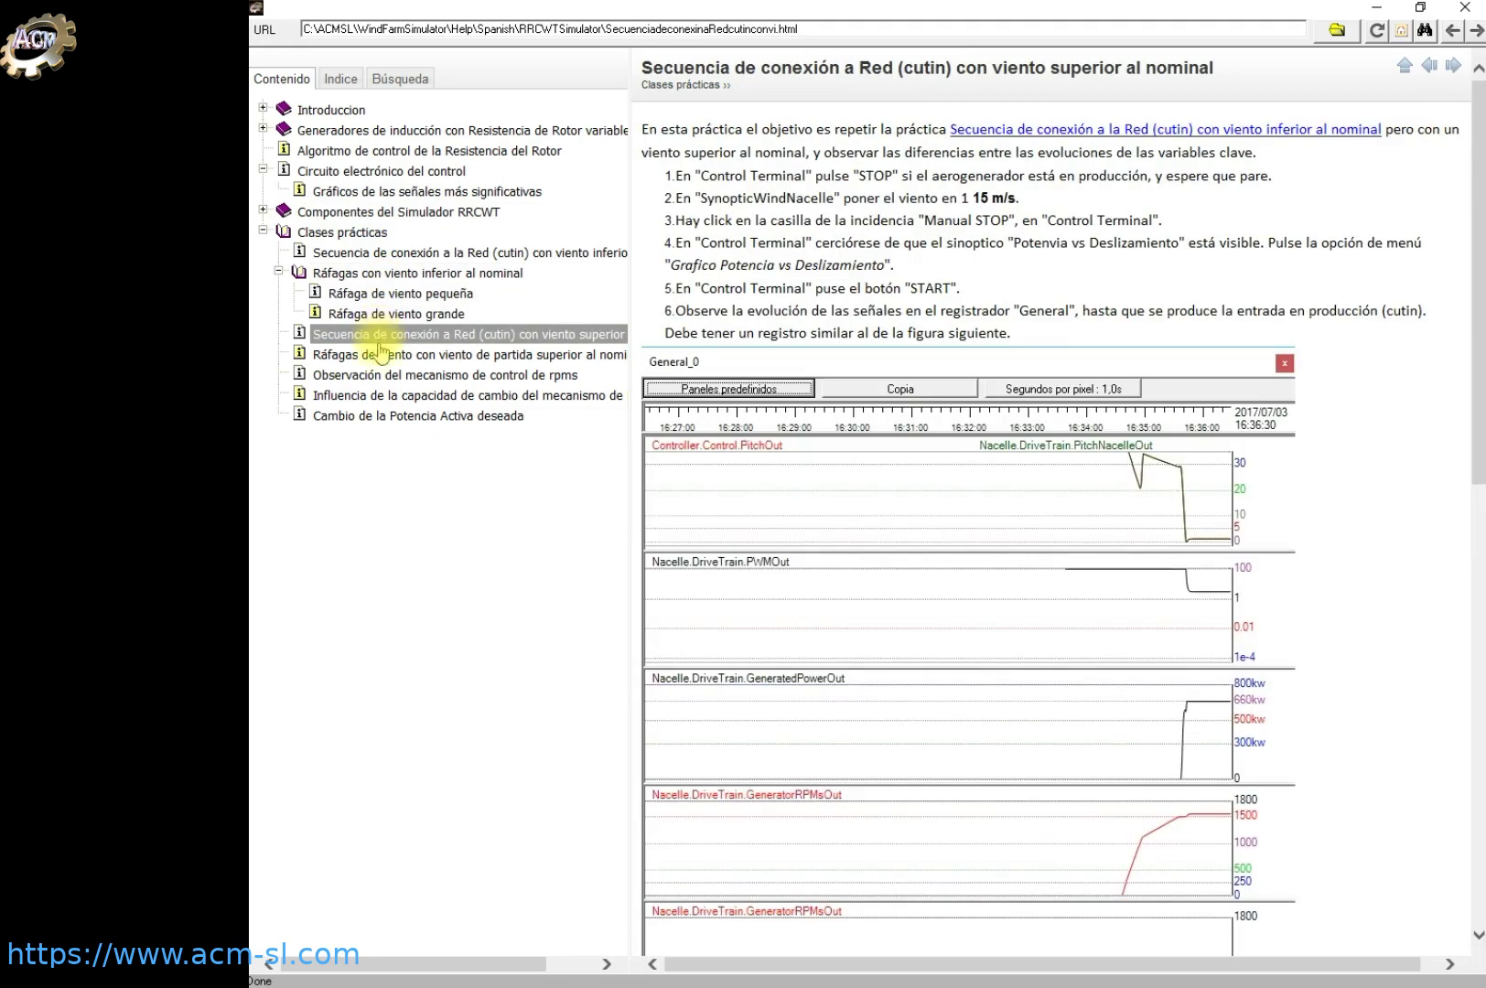
click(383, 355)
click(382, 376)
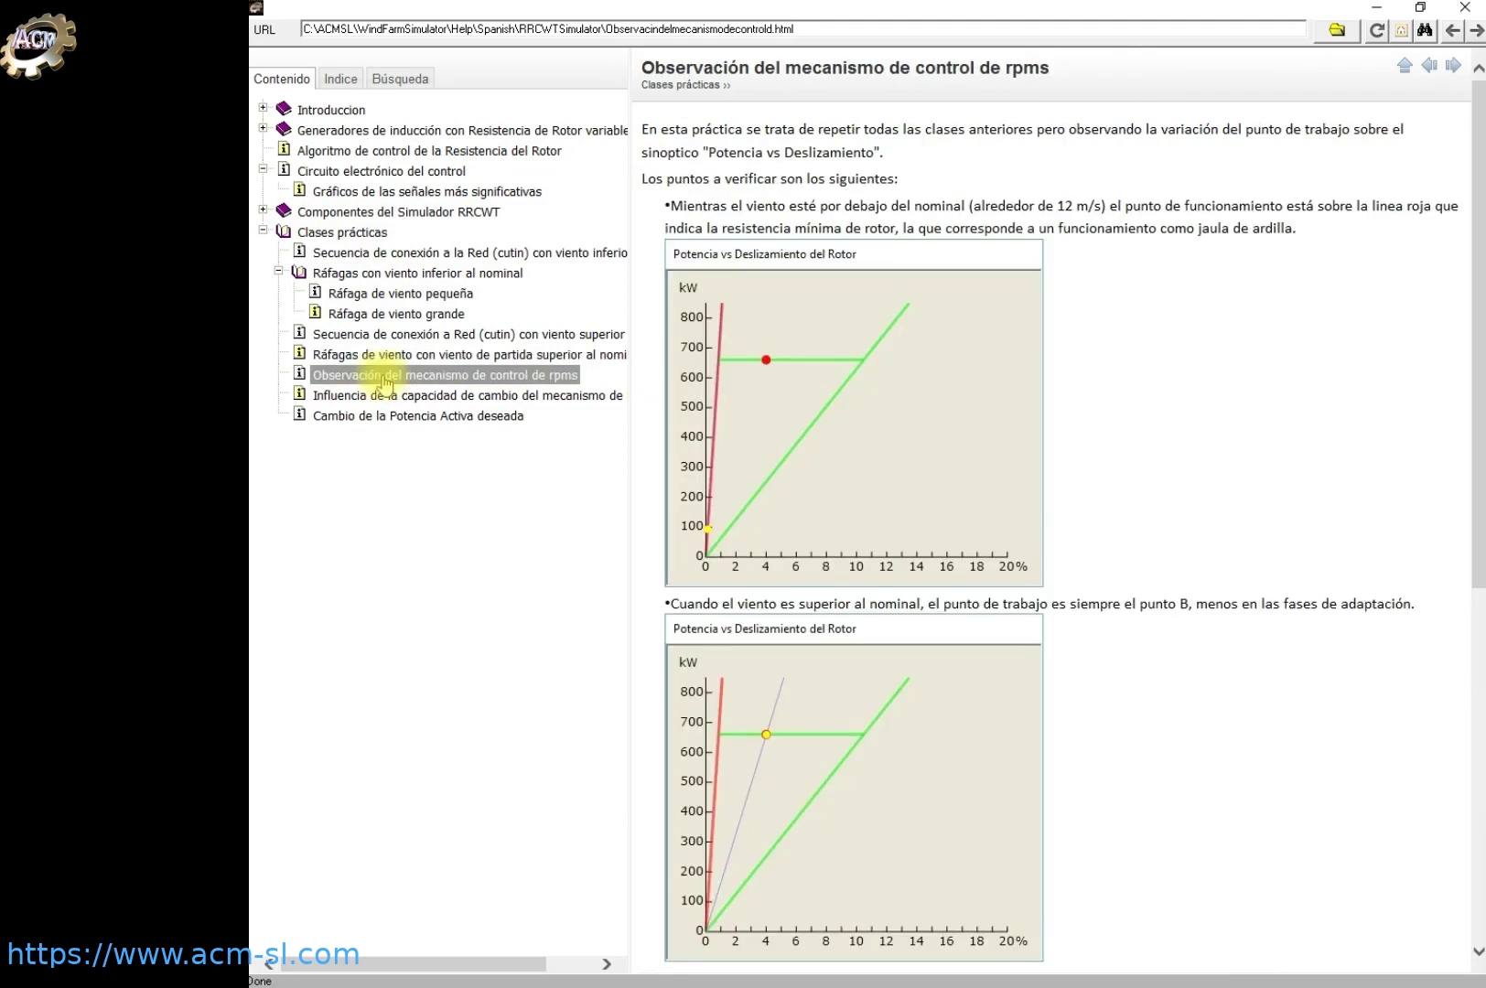
click(383, 396)
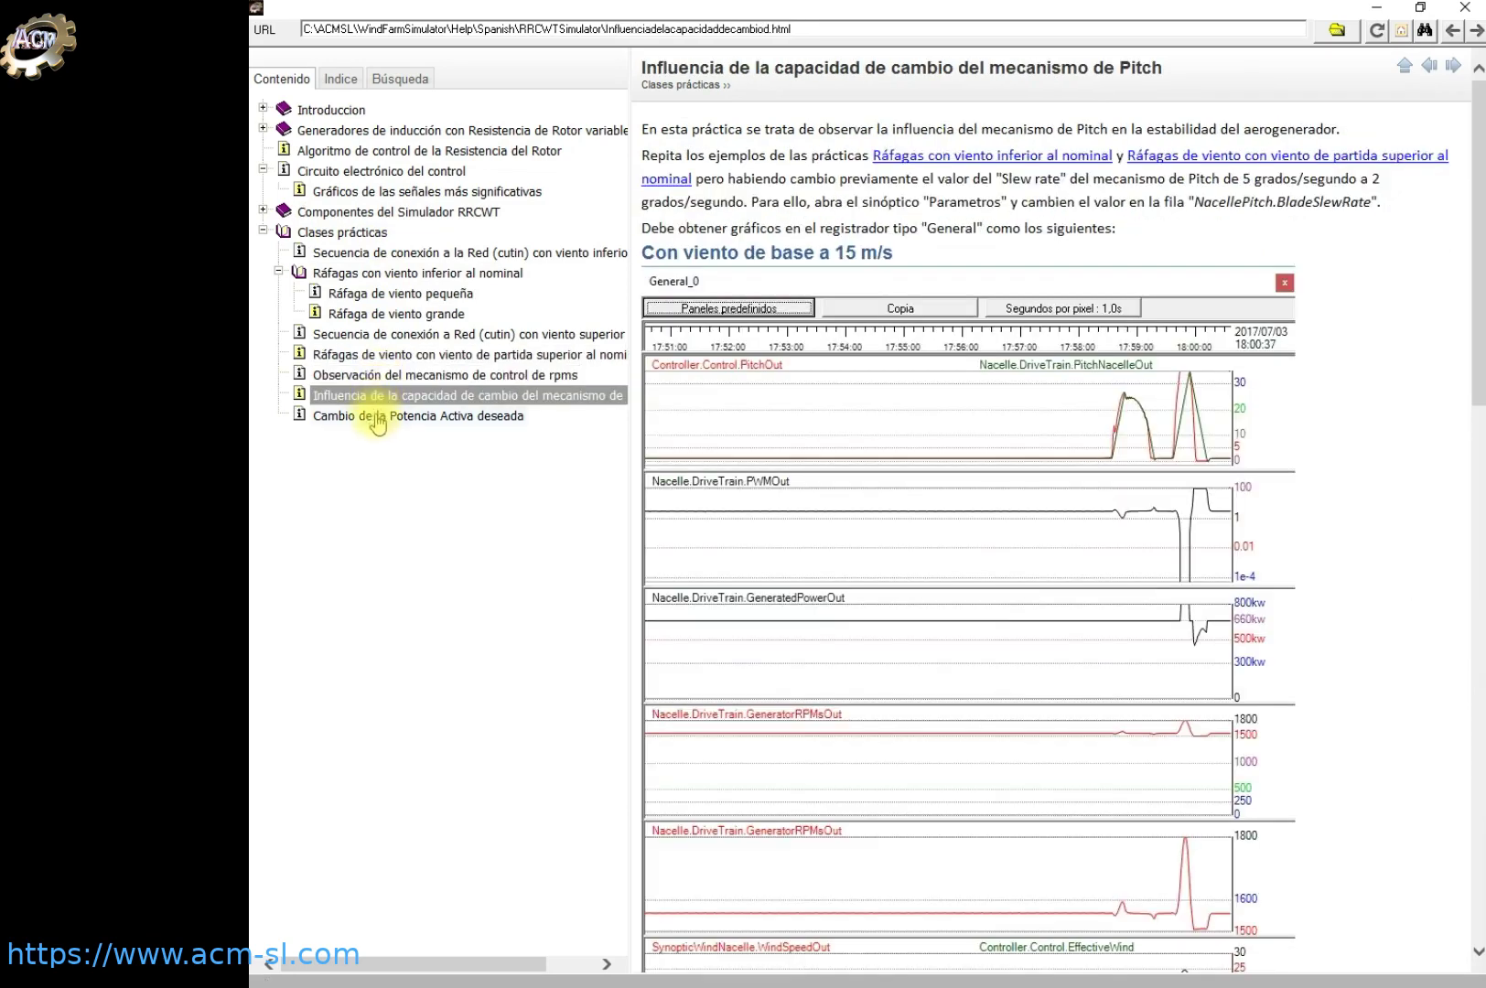
click(377, 419)
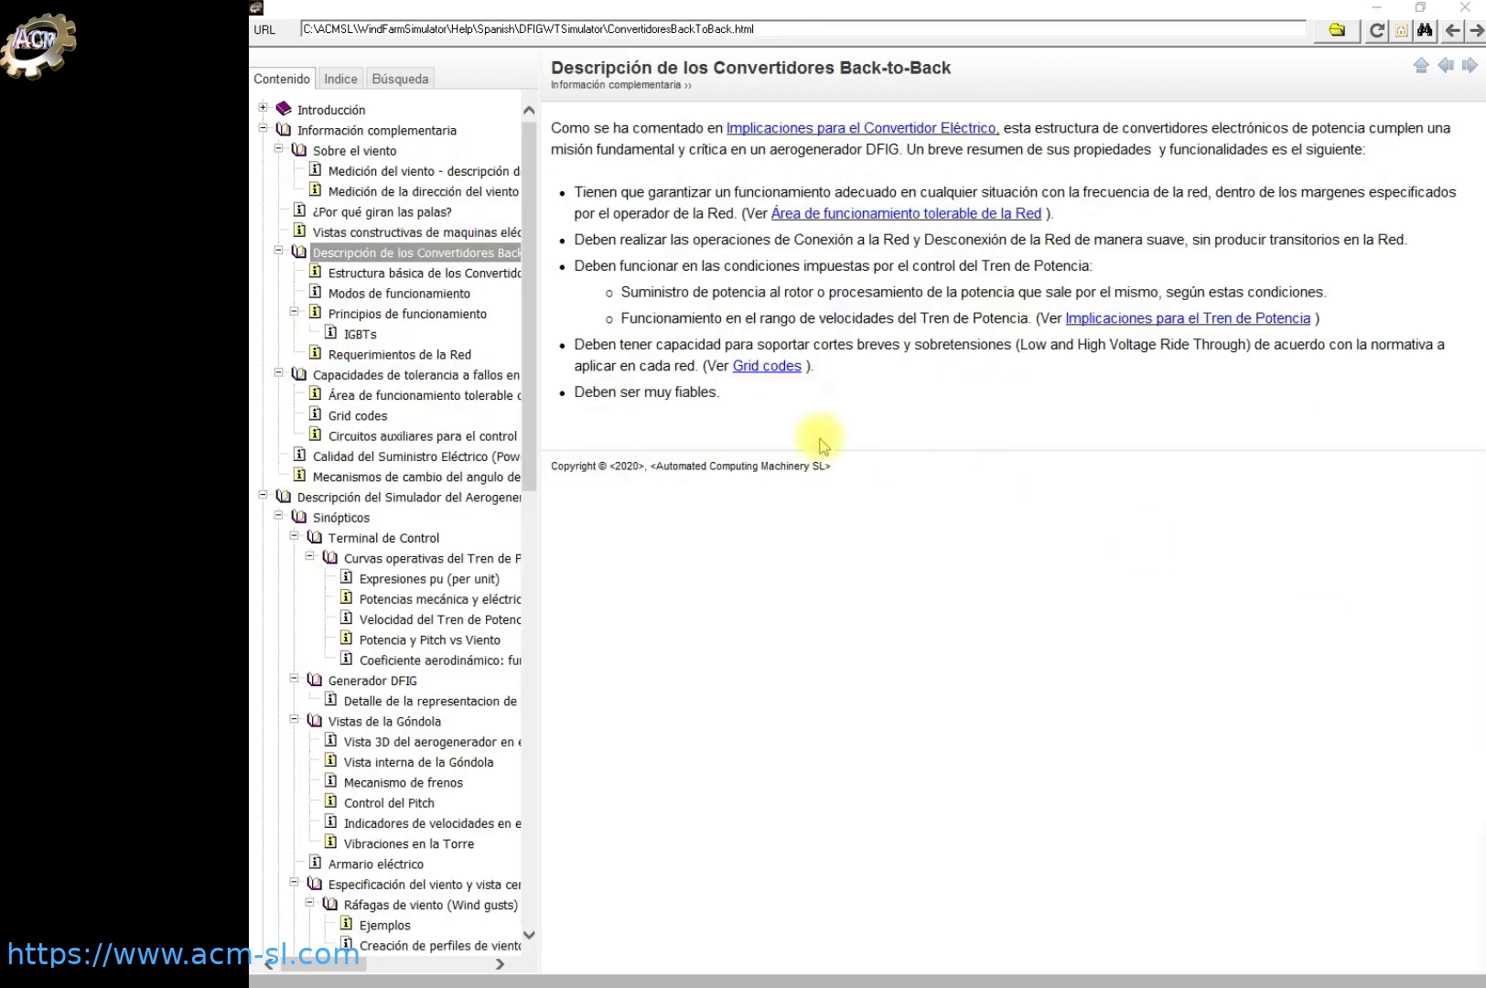
In the DFIG simulator tutorial, review the Back-to-Back converter topics on basic structure, operating modes, operating principles, IGBTs and grid requirements
click(455, 277)
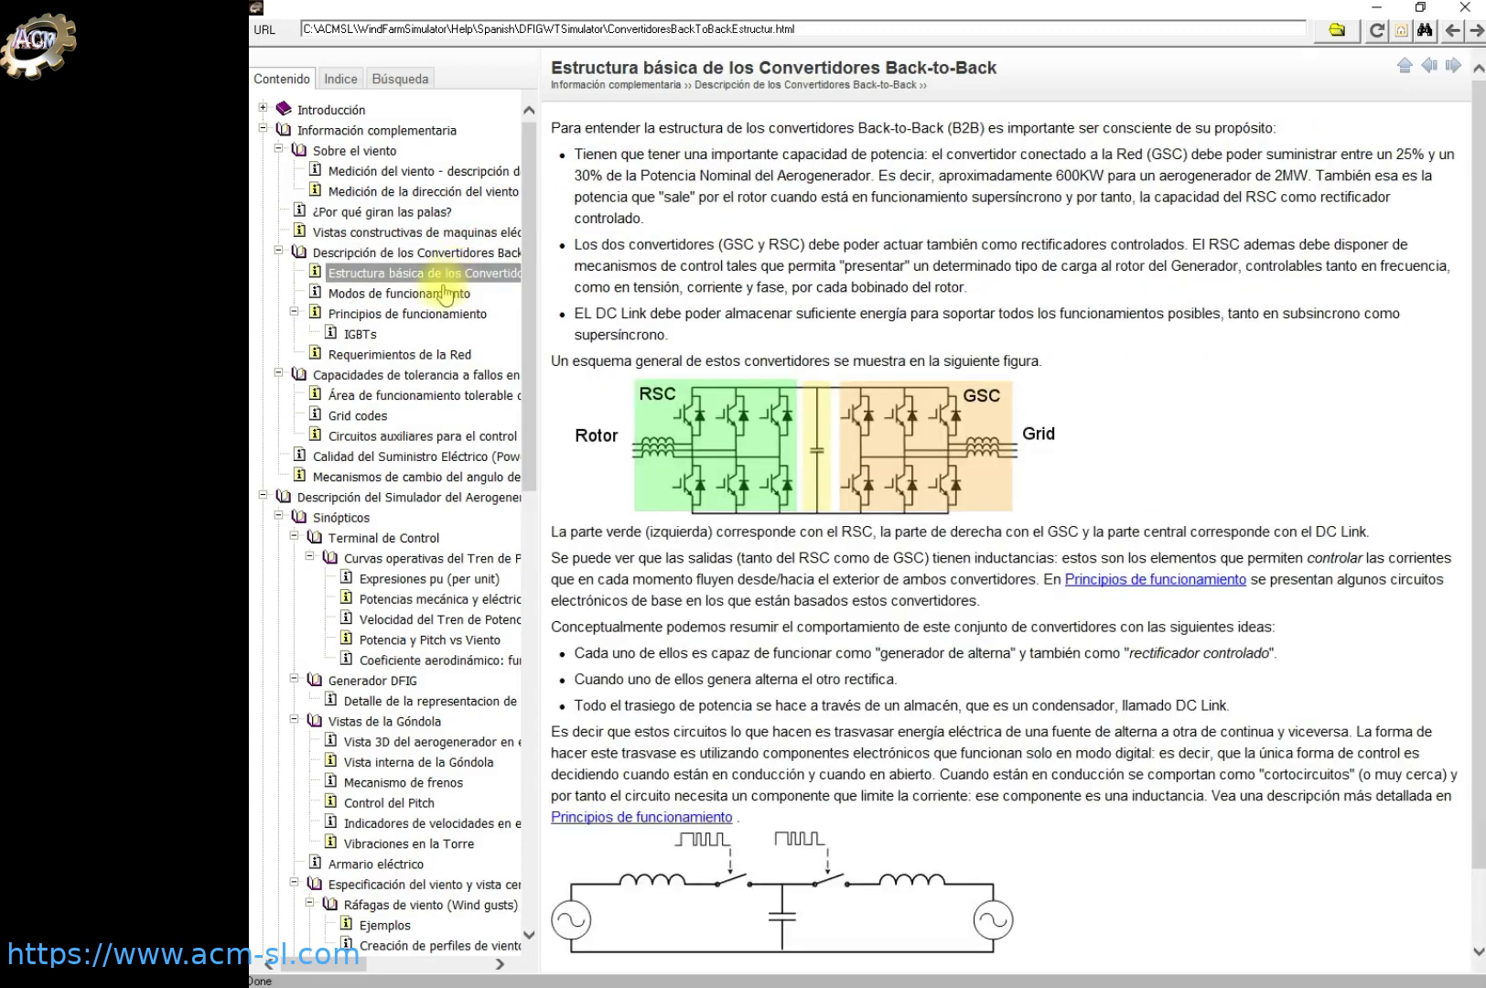
click(445, 294)
click(443, 316)
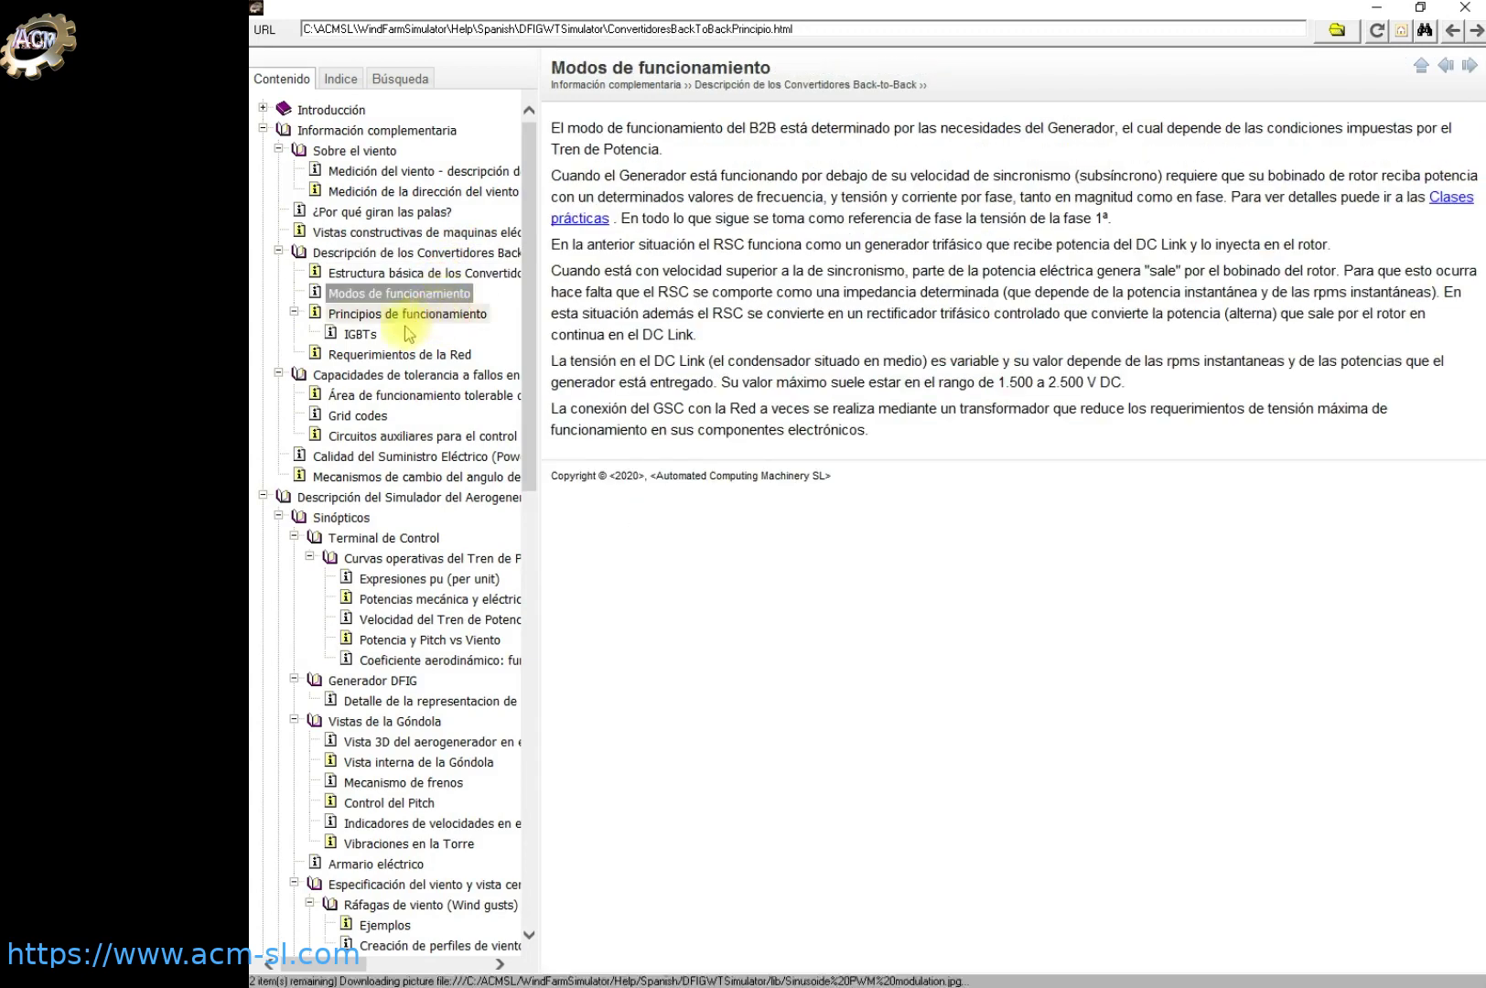
click(361, 335)
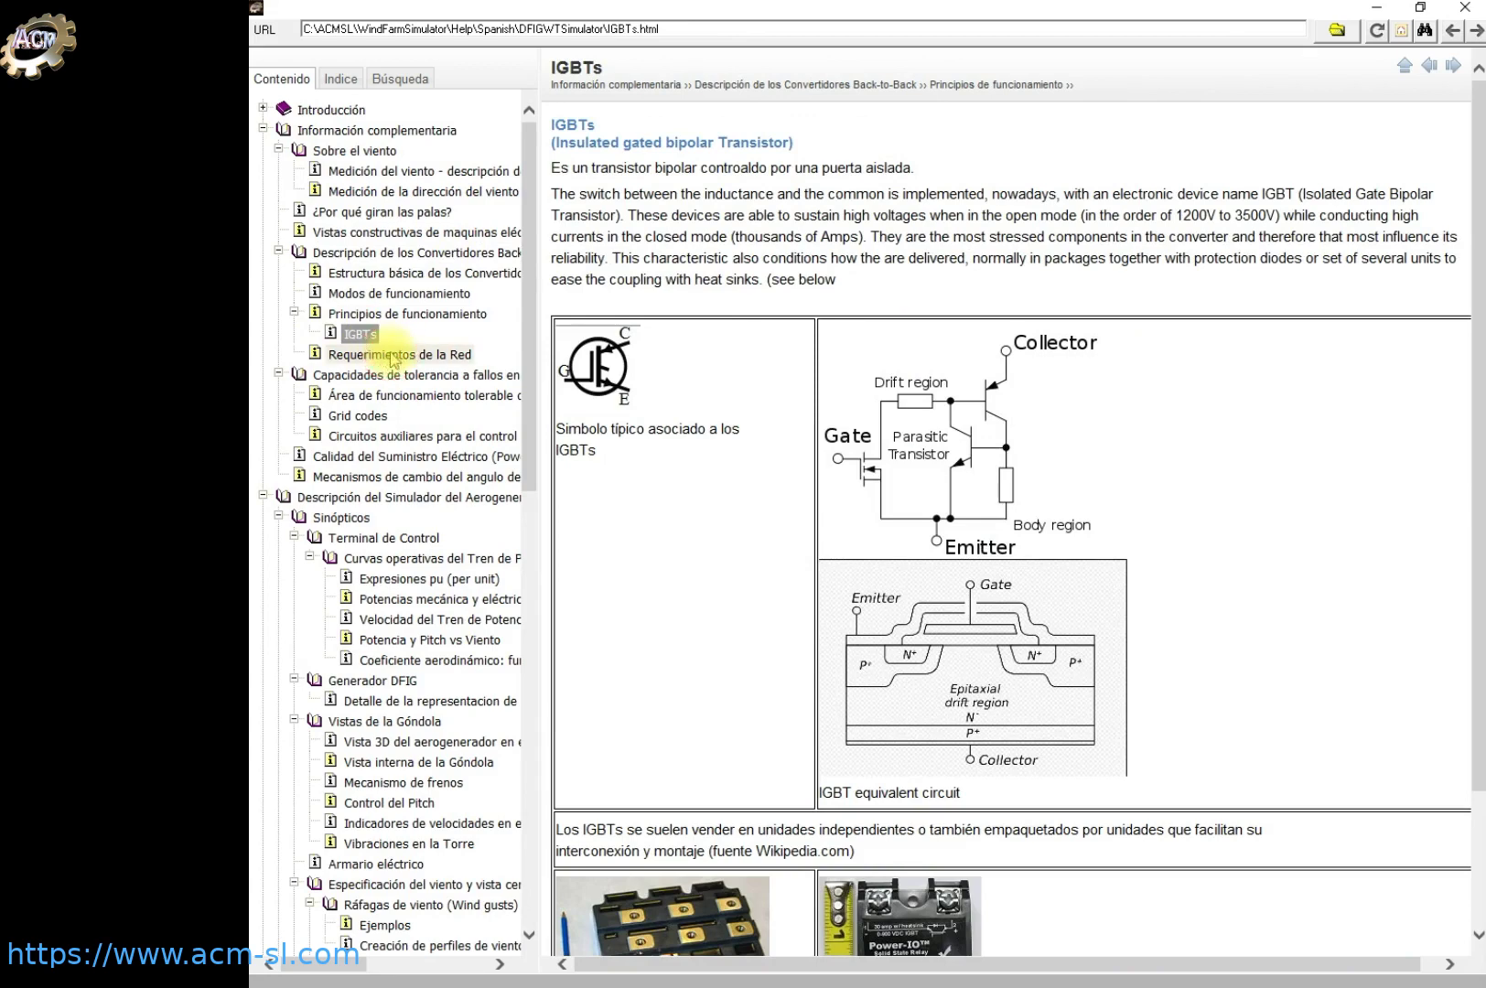
click(388, 355)
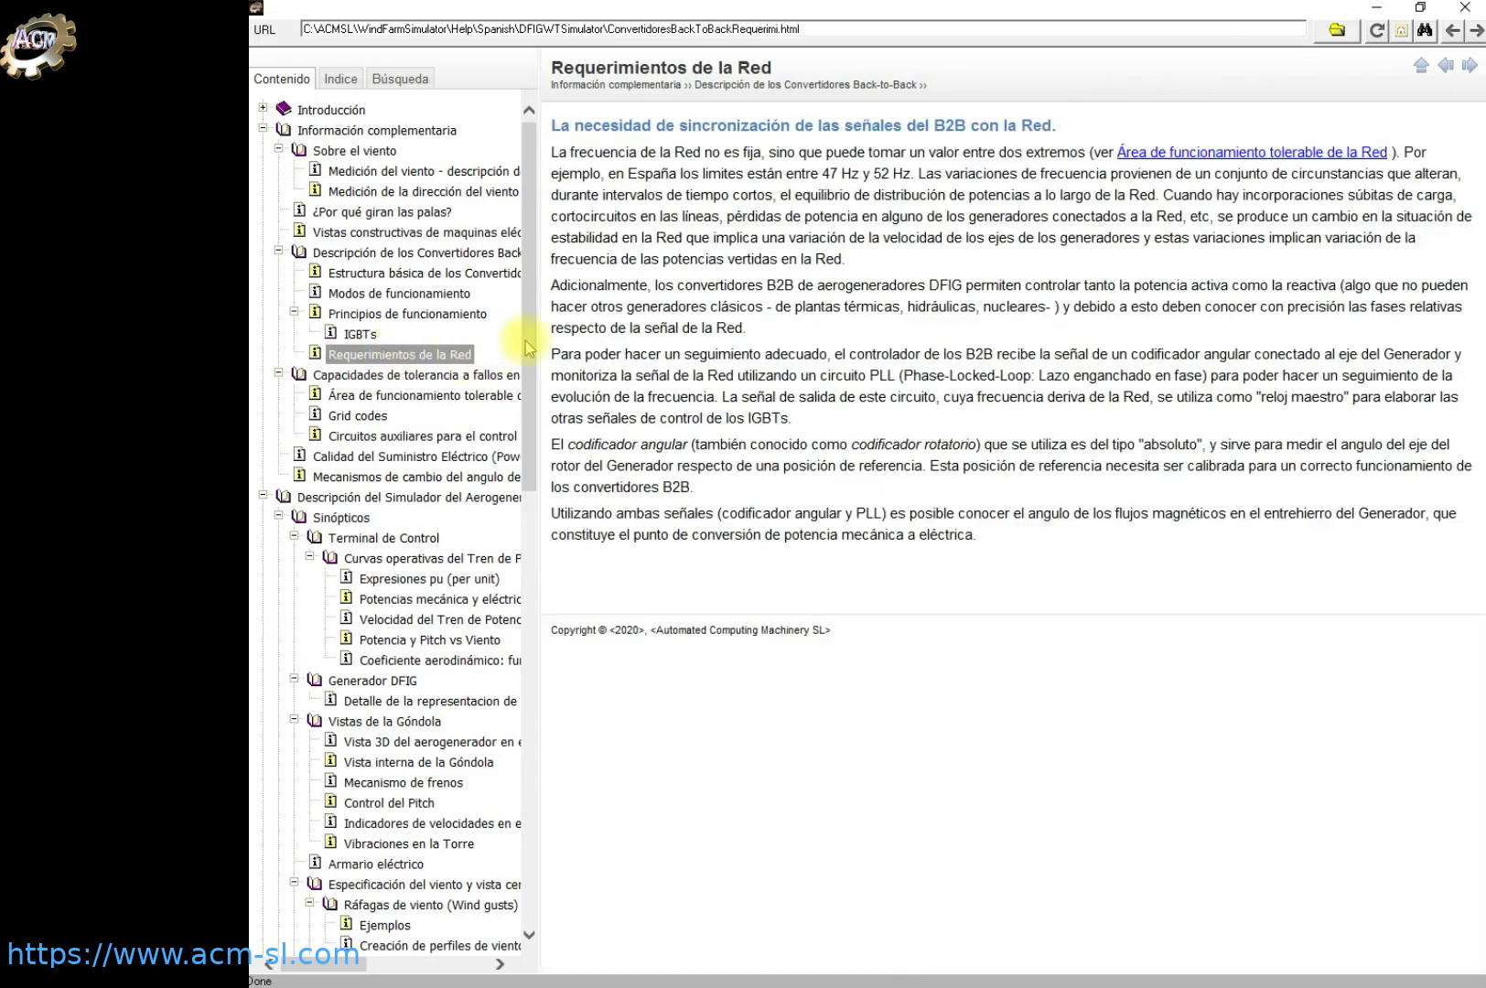
Collapse Información complementaria and review the Clases prácticas topics on cutin with below-nominal wind, including key variables, signal evolution and magnetic fluxes
click(262, 129)
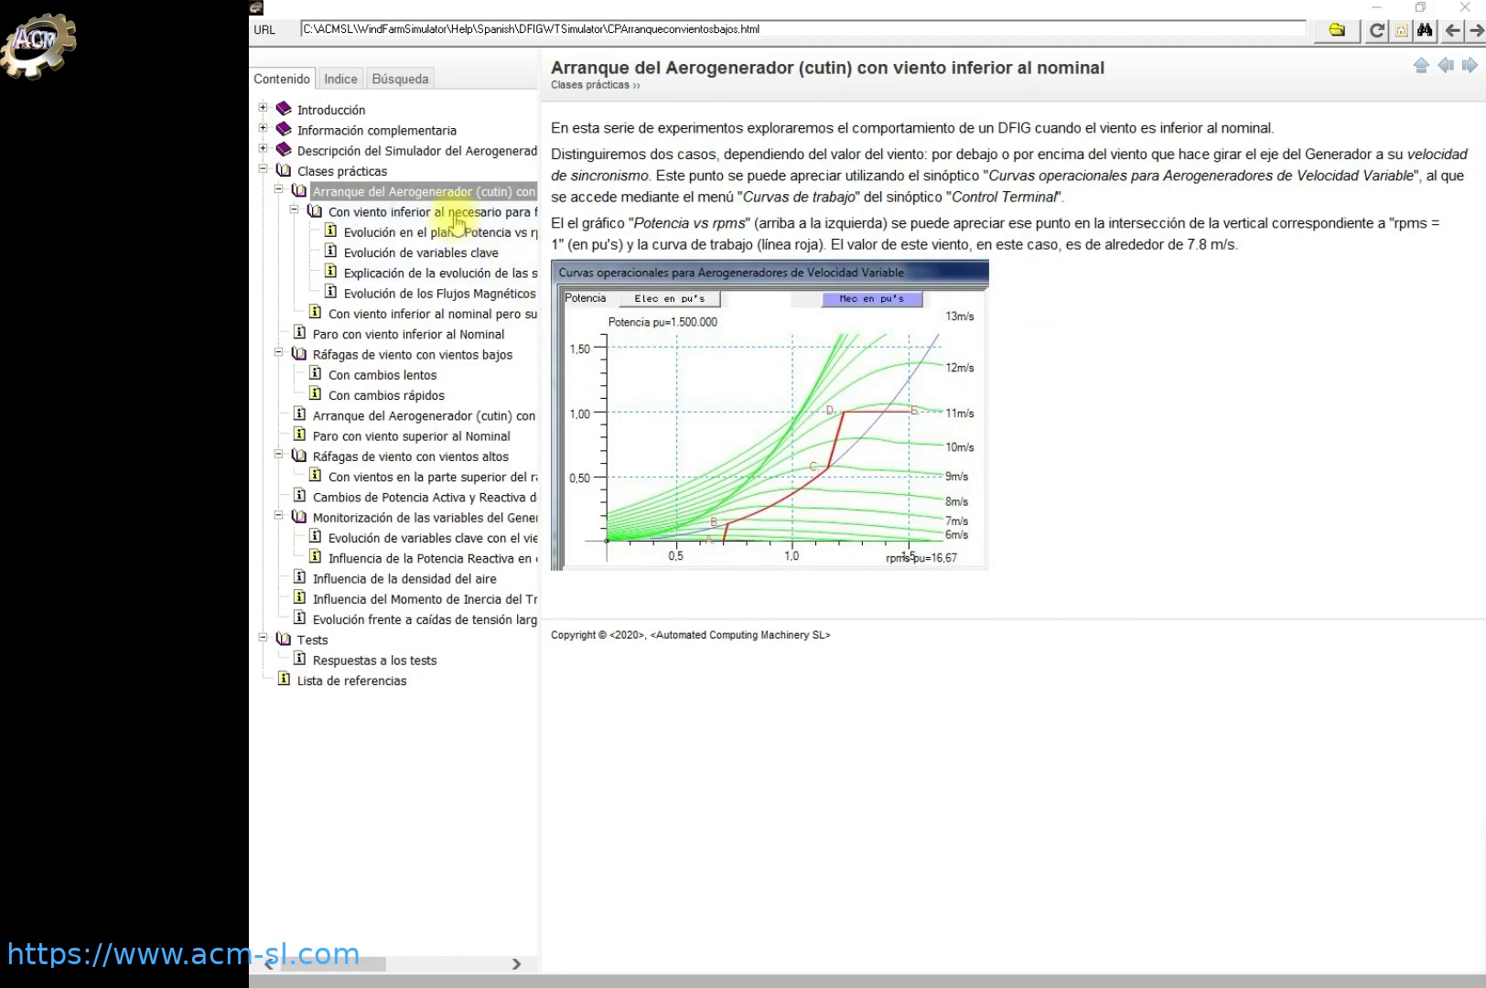
click(454, 216)
click(453, 235)
click(448, 253)
click(430, 273)
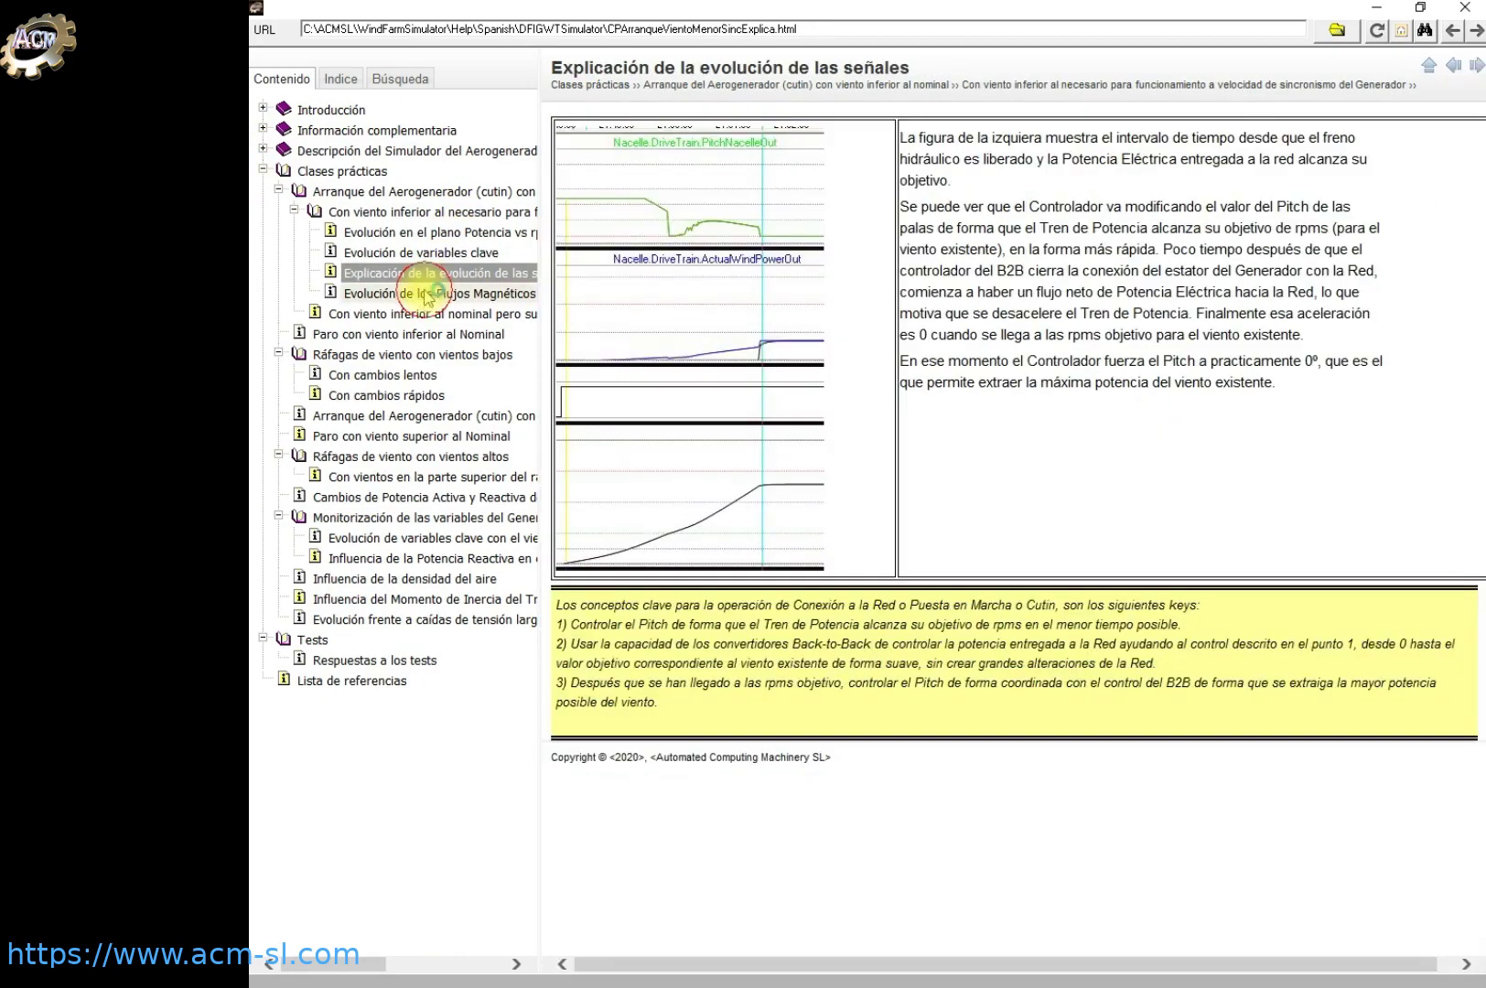
click(424, 295)
click(417, 314)
Review the practices on stopping with below-nominal wind, slow and fast gusts in low wind, and cutin with above-nominal wind
click(407, 337)
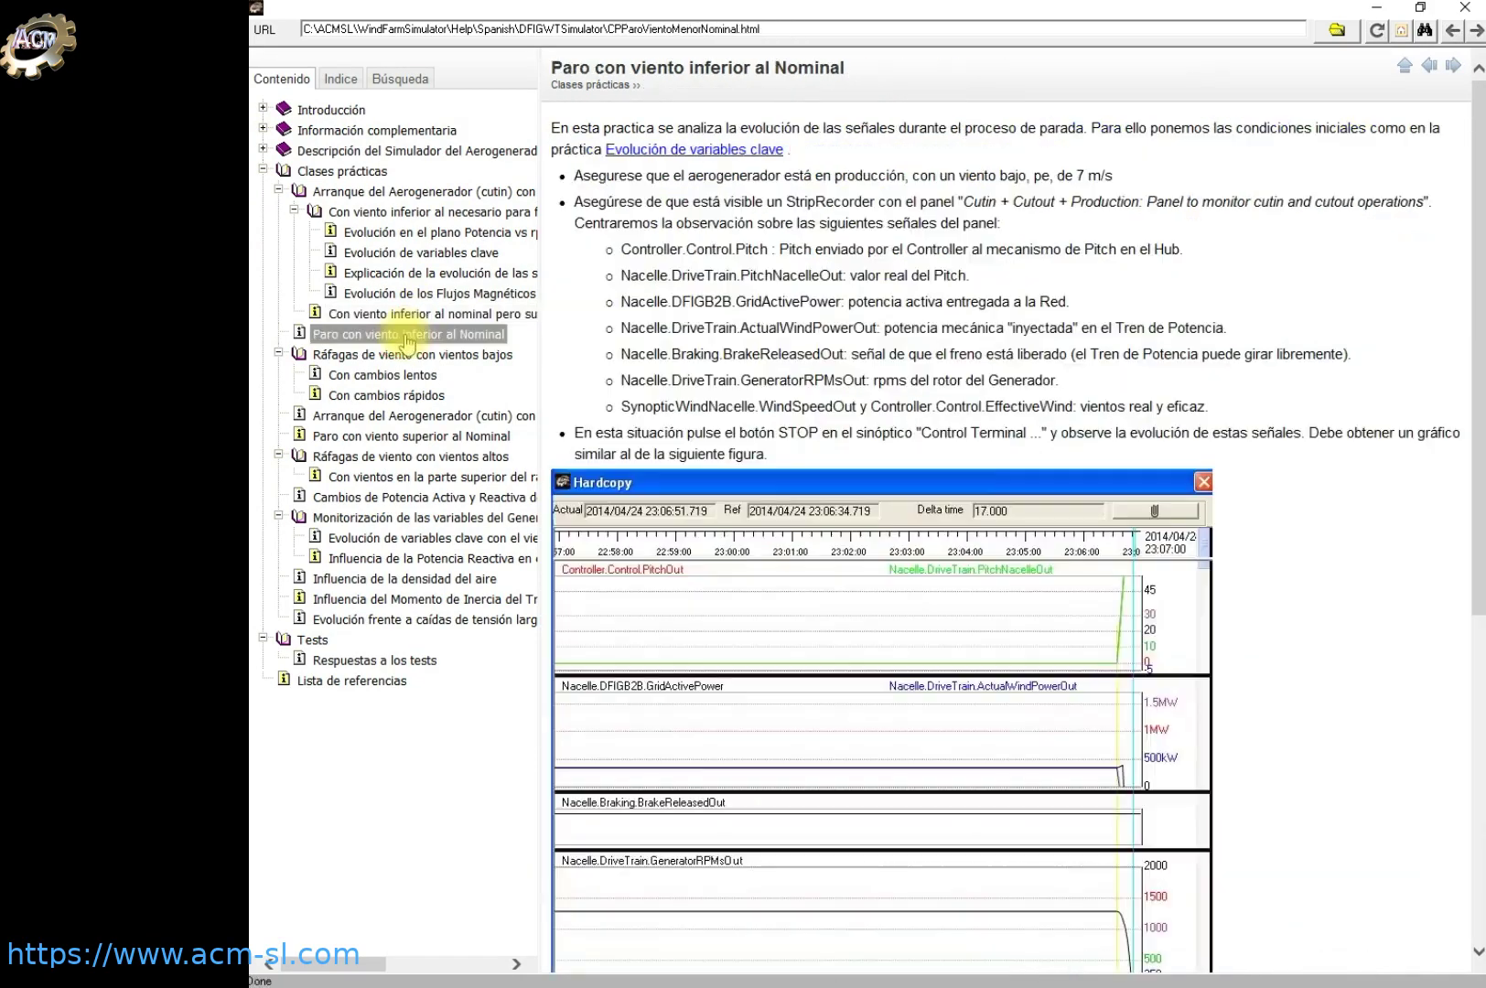
click(403, 355)
click(390, 377)
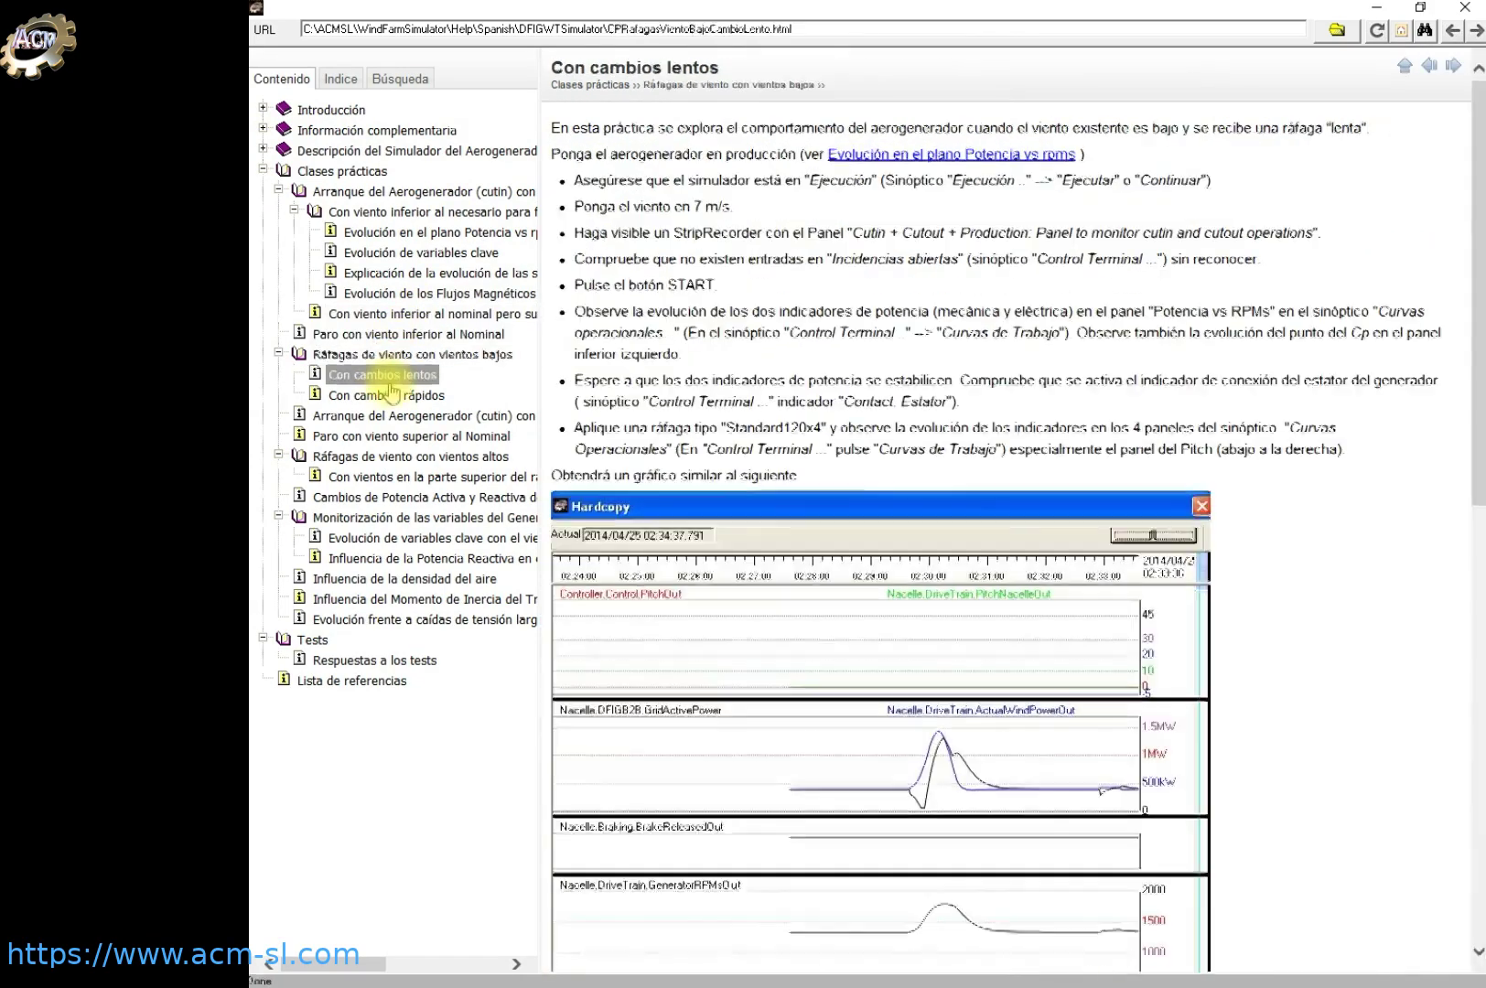
click(392, 394)
click(395, 416)
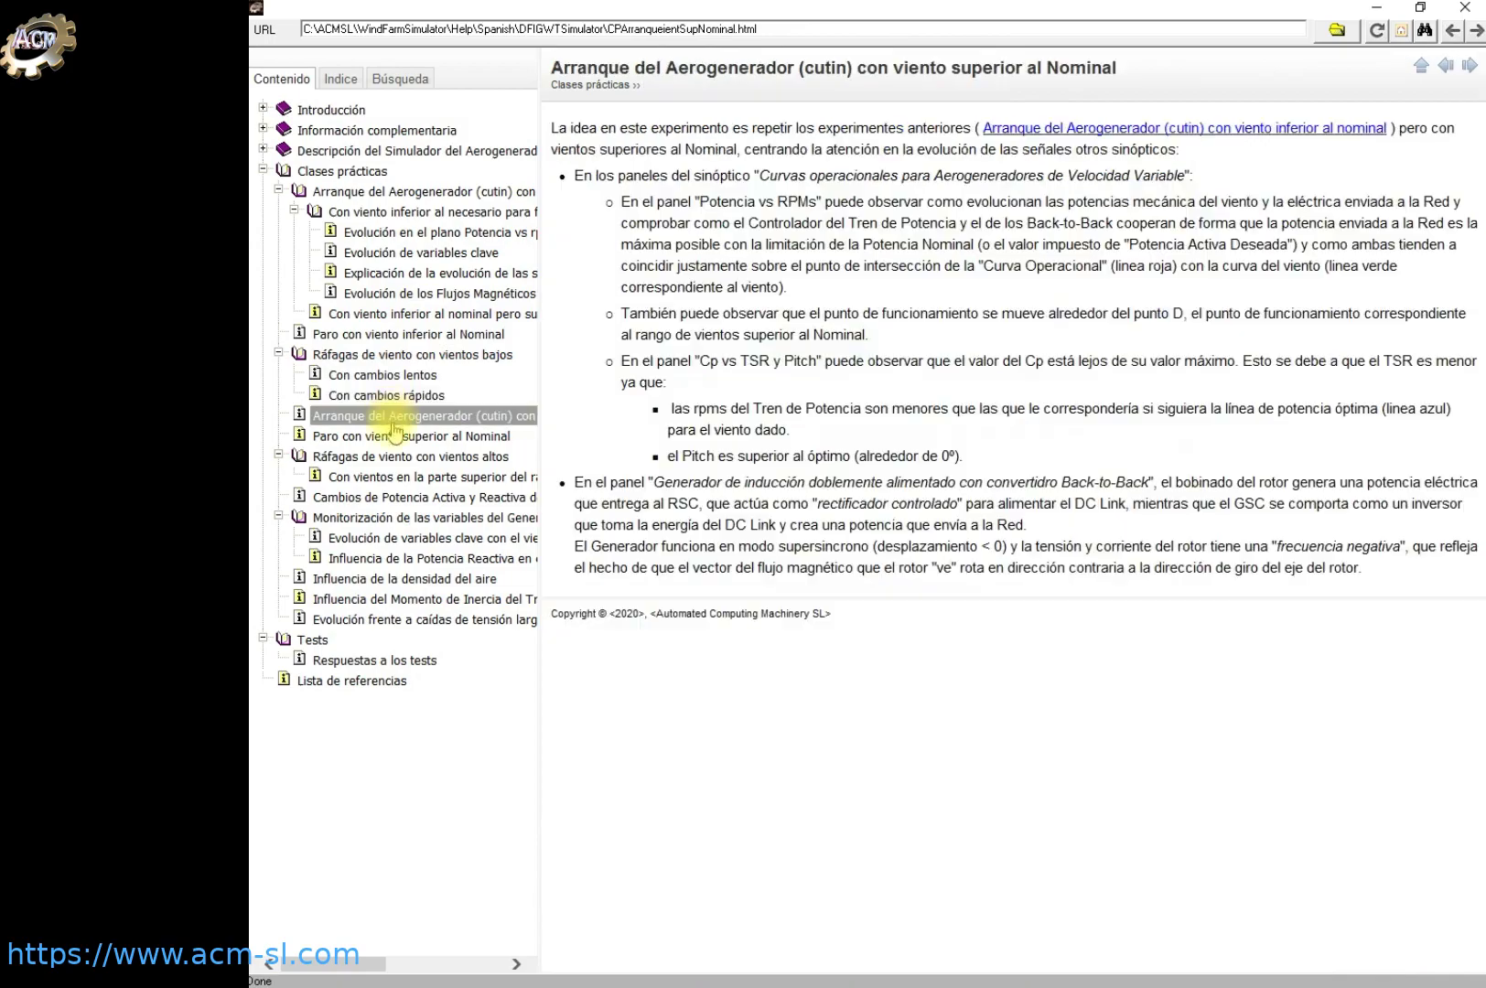